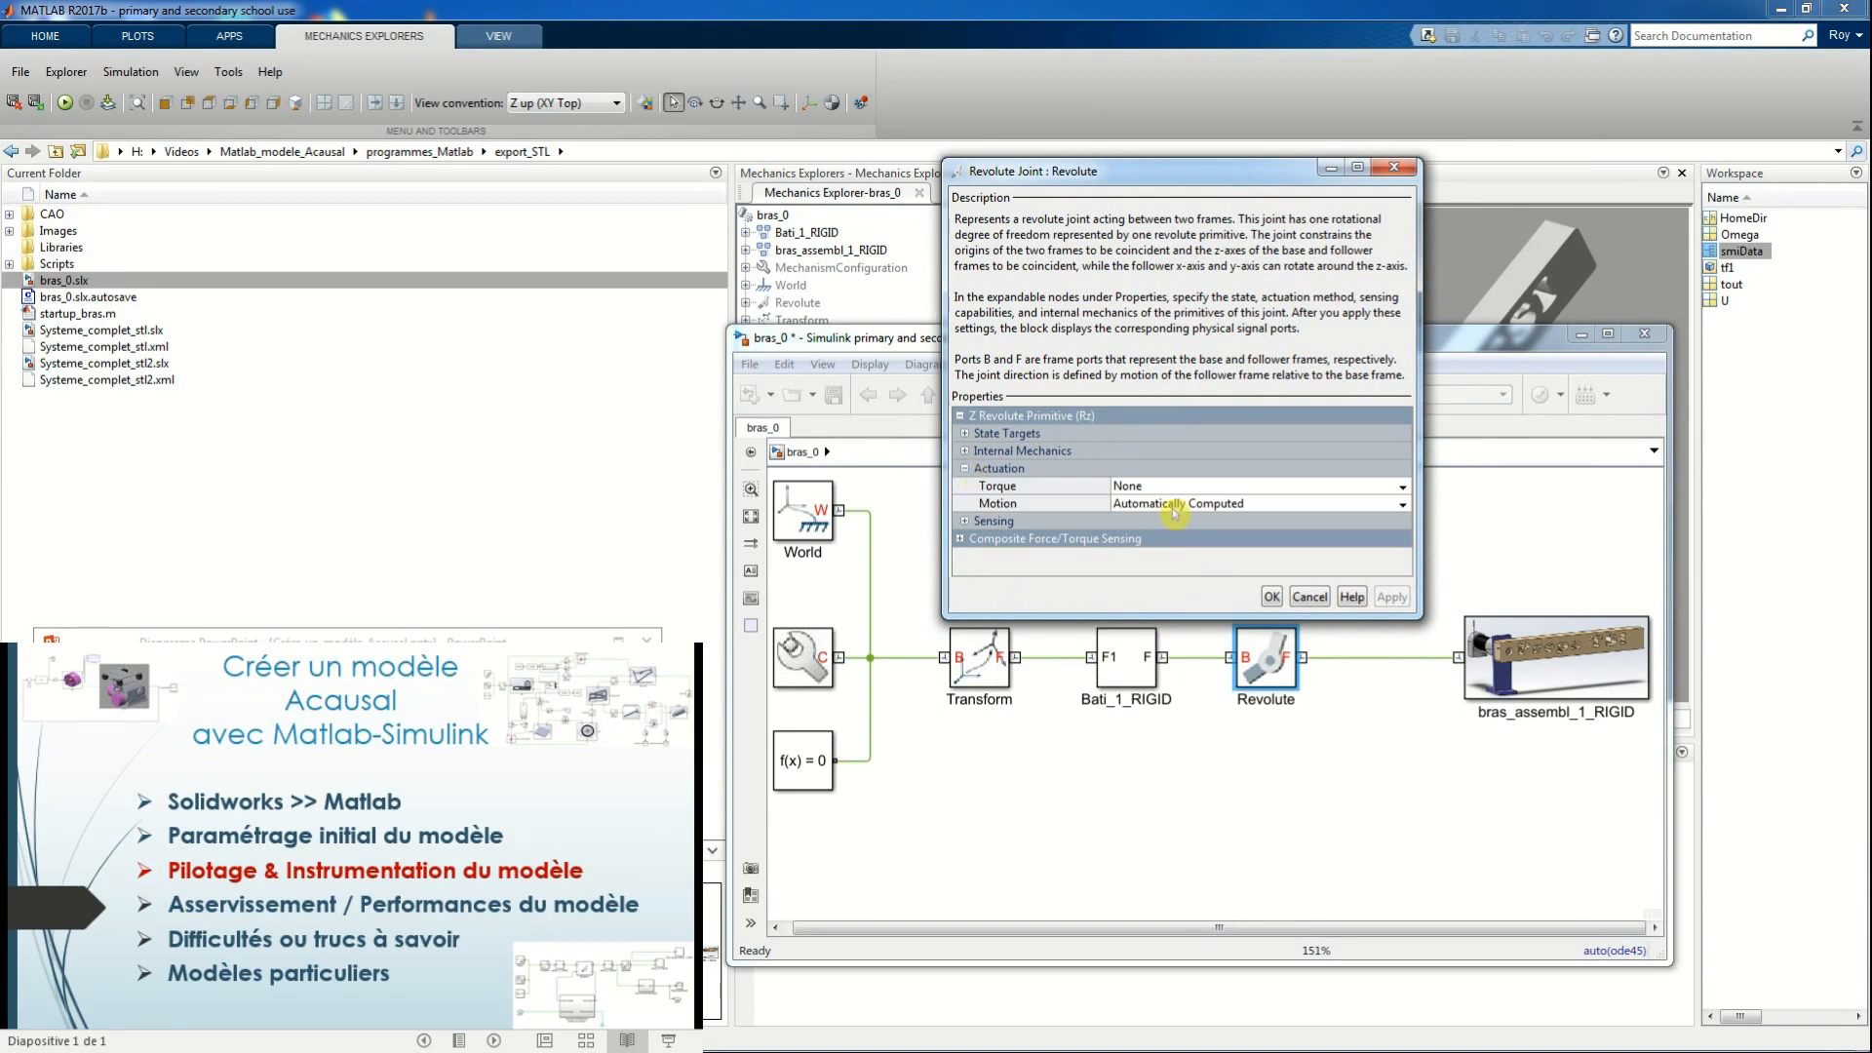
# Set the Revolute joint's actuation torque to Provided by Input and enable its Position sensing
pyautogui.click(1024, 490)
pyautogui.click(1025, 506)
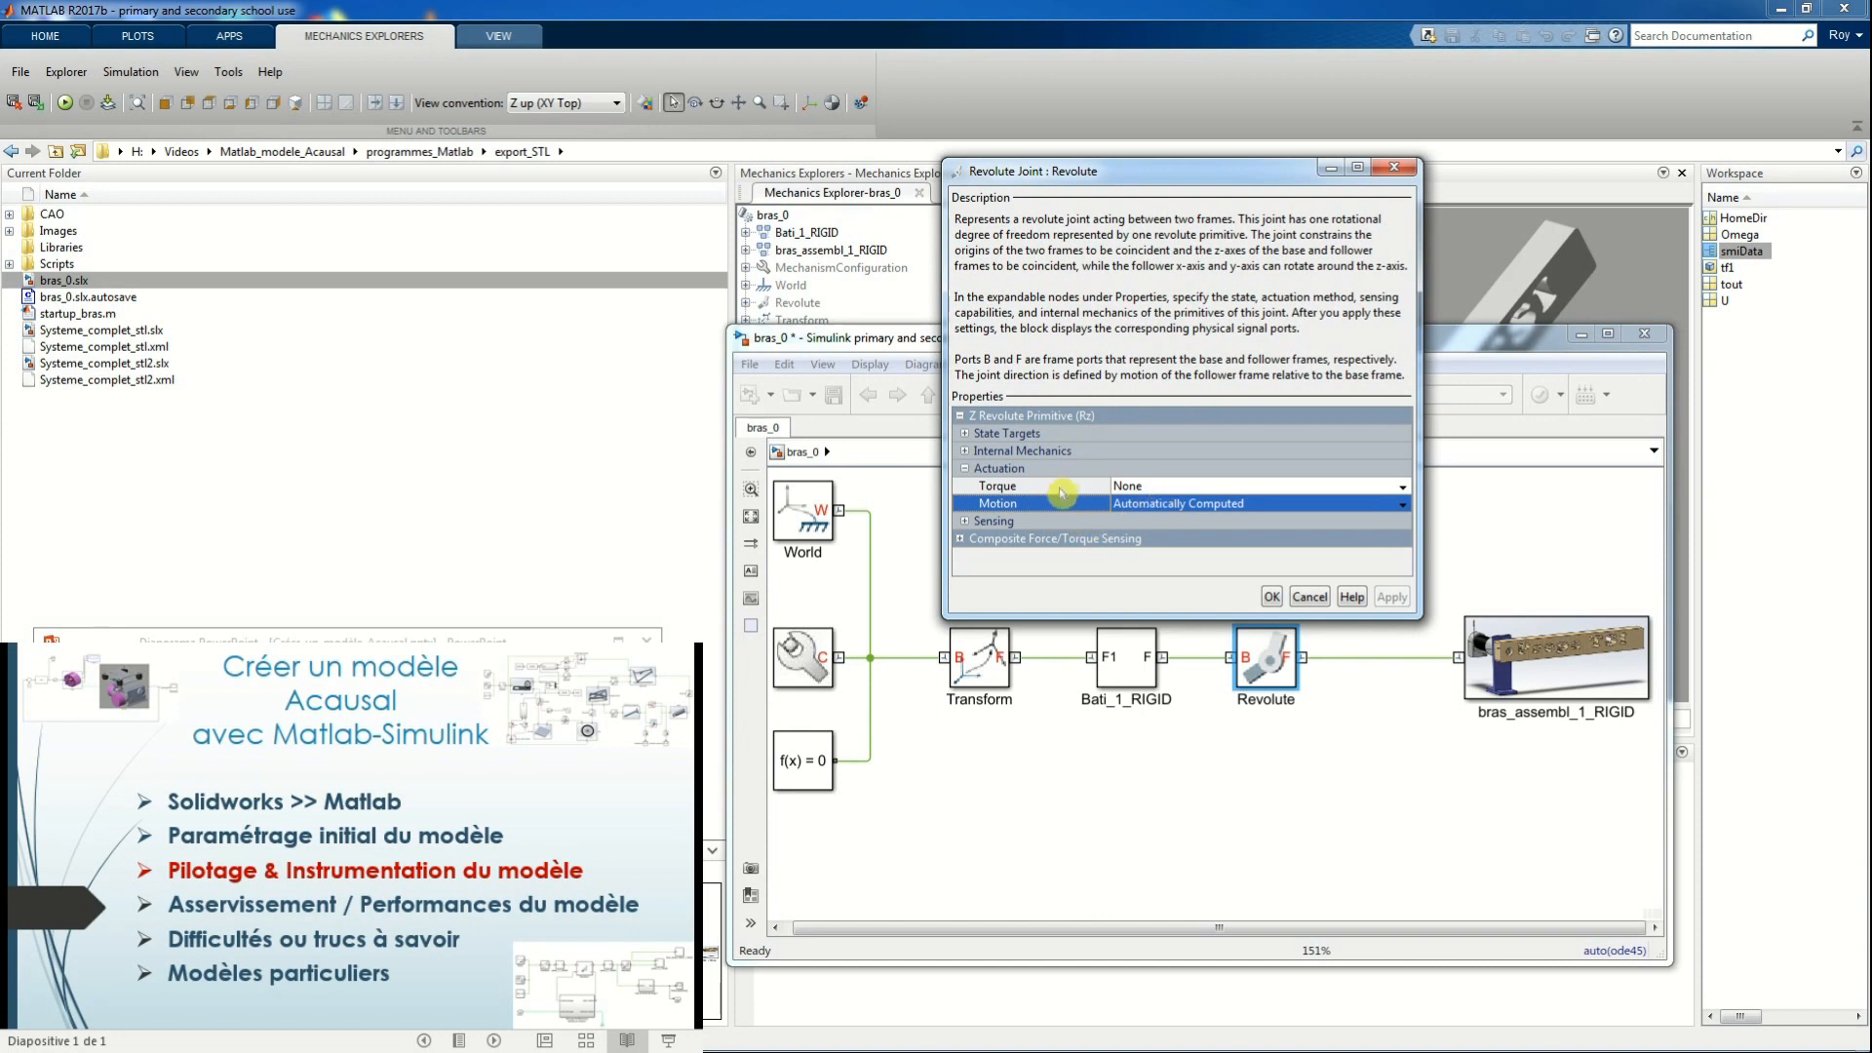
pyautogui.click(1410, 488)
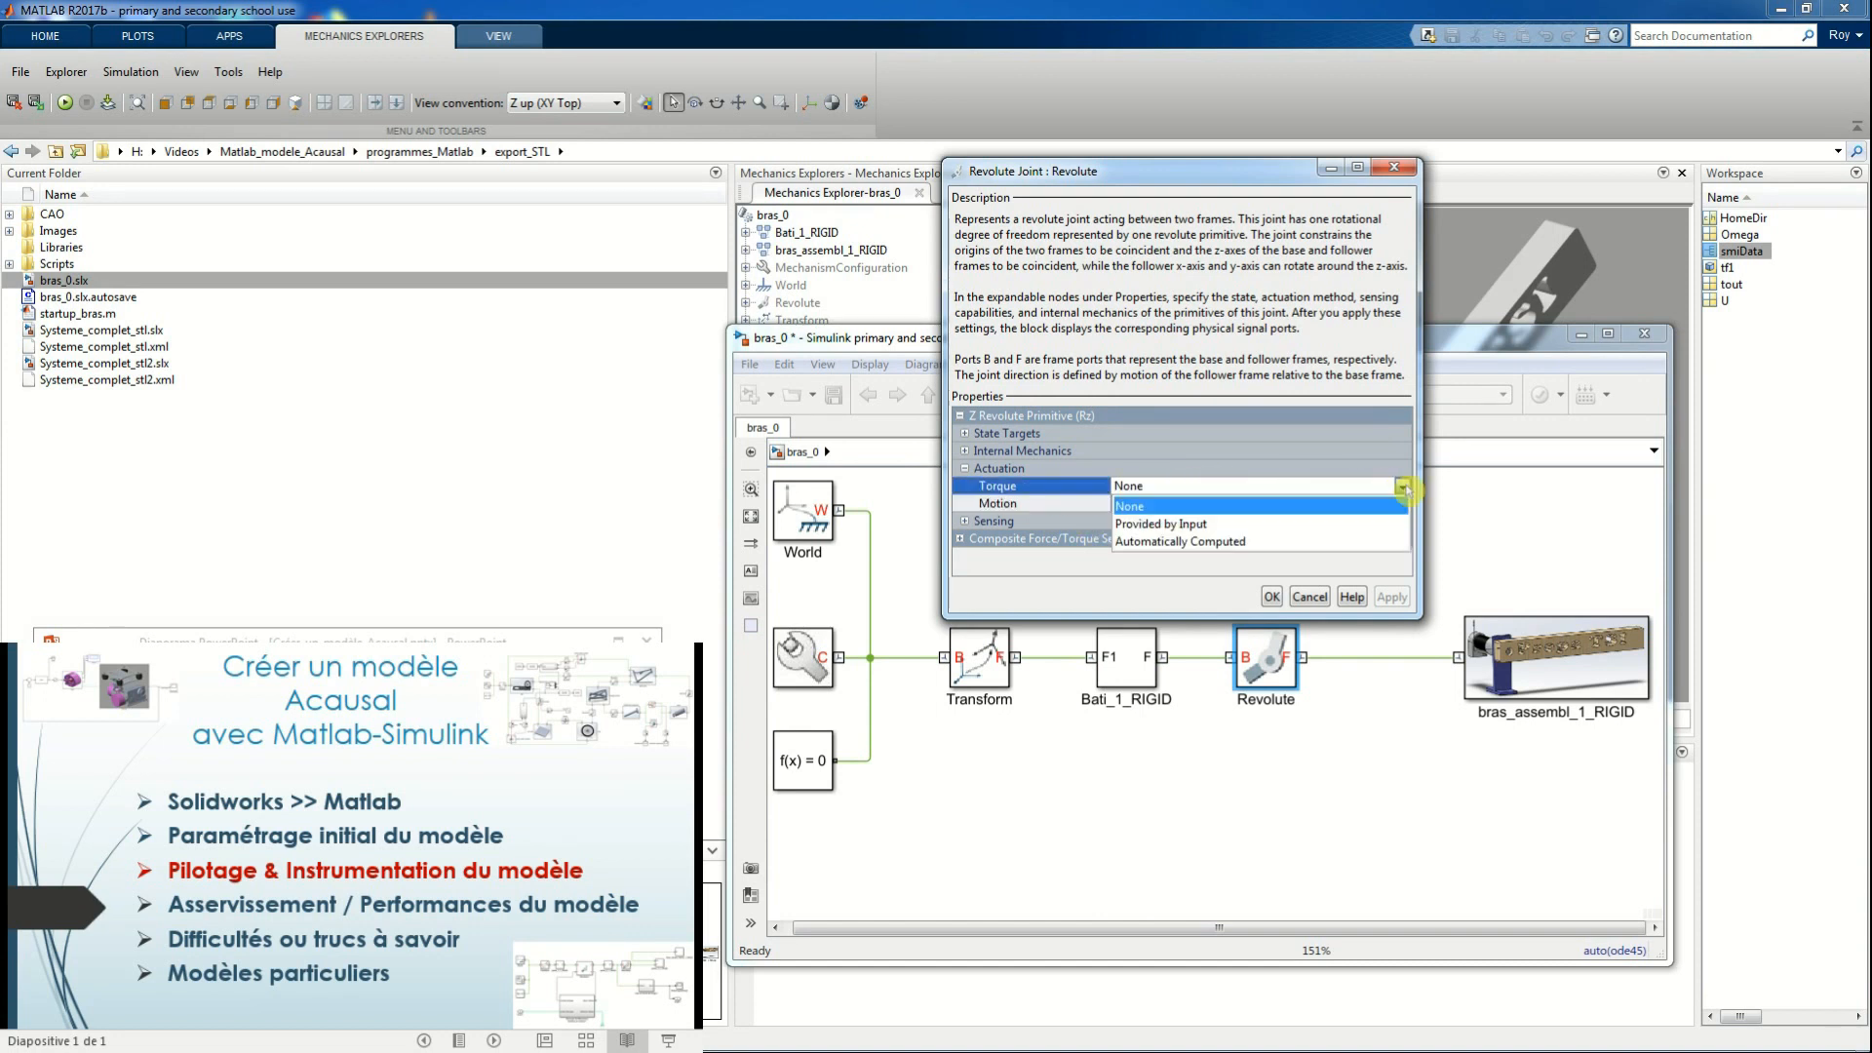
pyautogui.click(1304, 519)
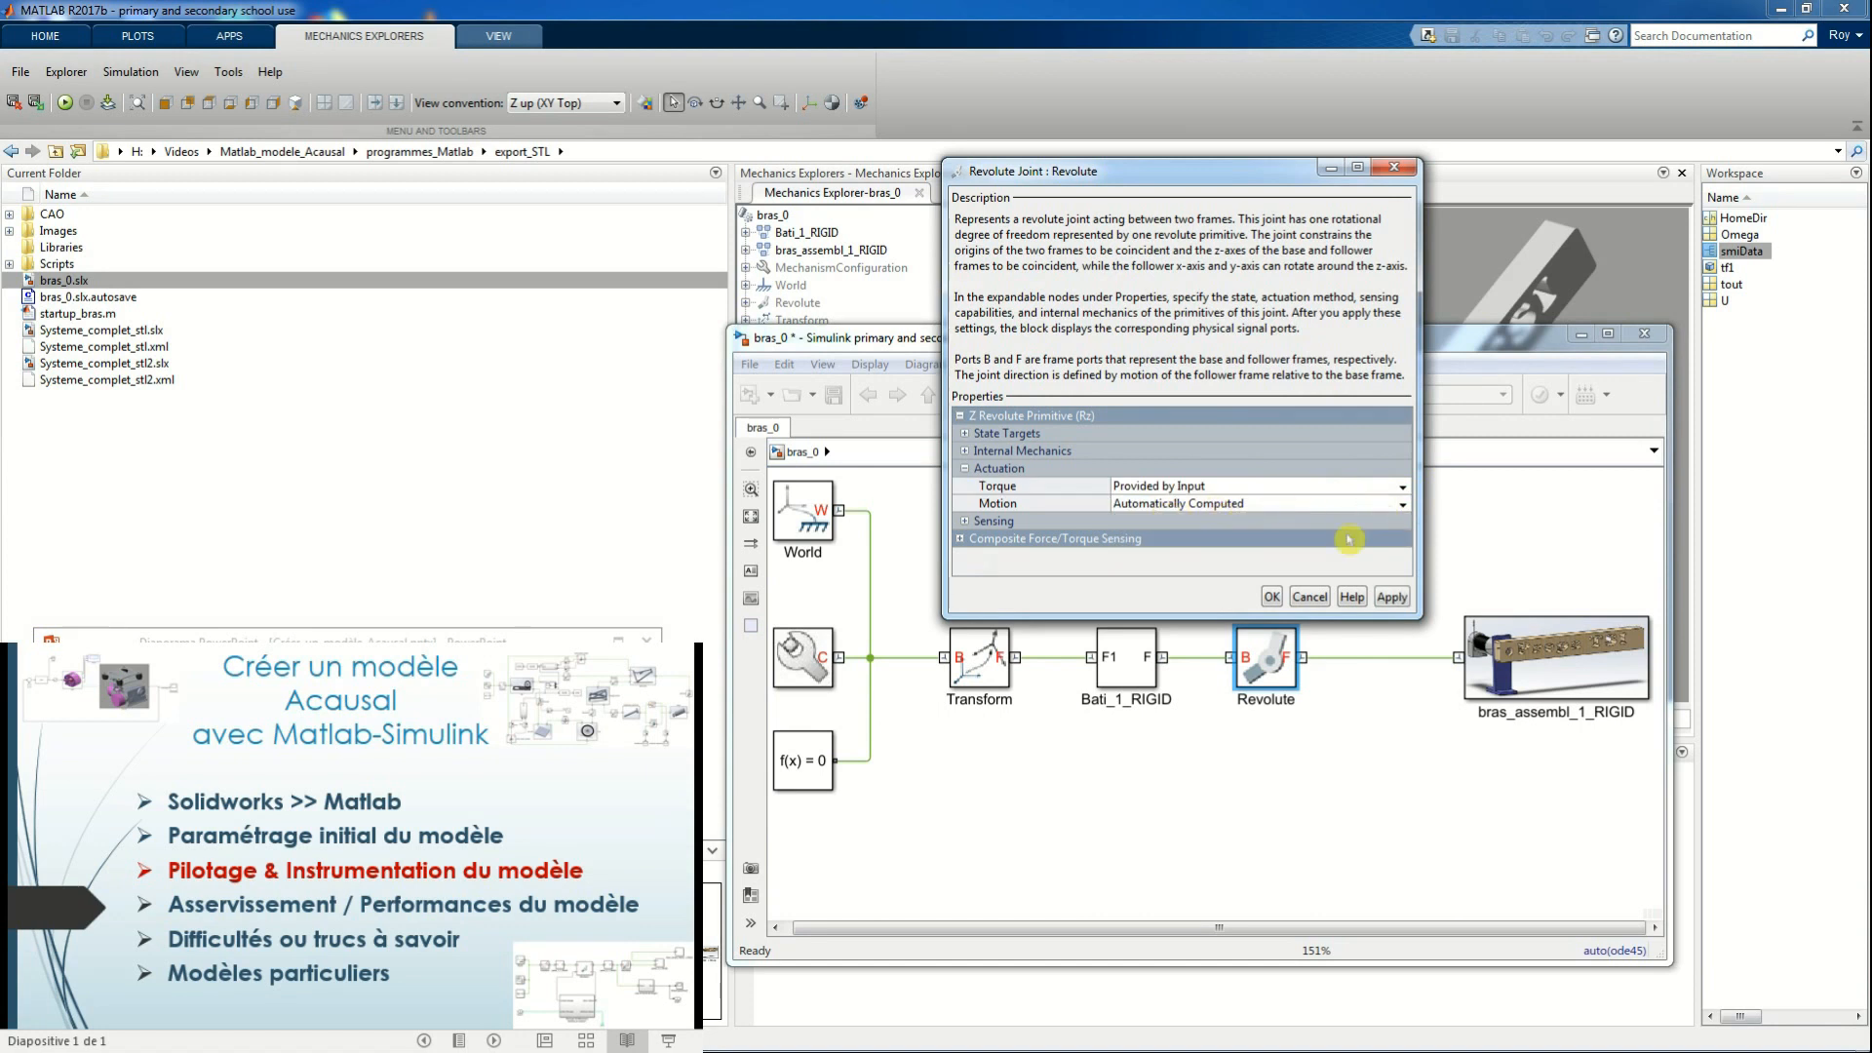
pyautogui.click(965, 522)
pyautogui.moveTo(1244, 615); pyautogui.dragTo(1244, 691)
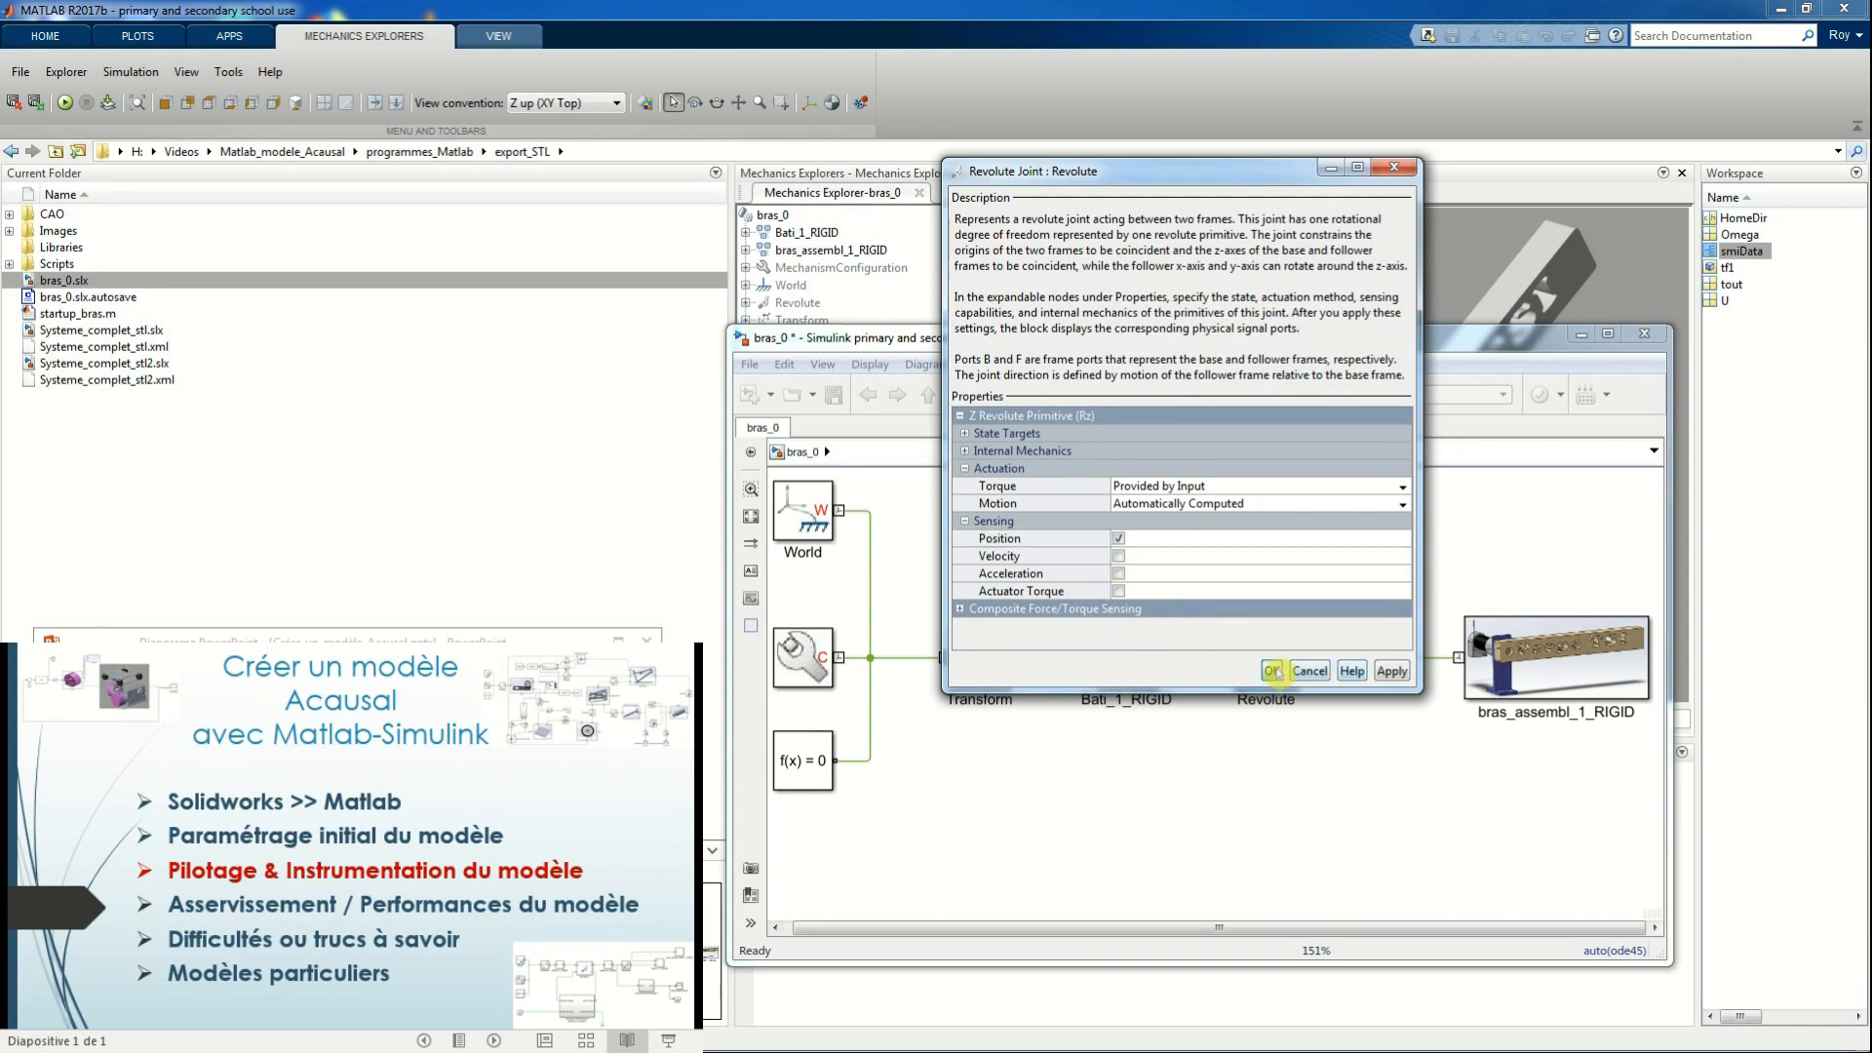
pyautogui.click(1272, 671)
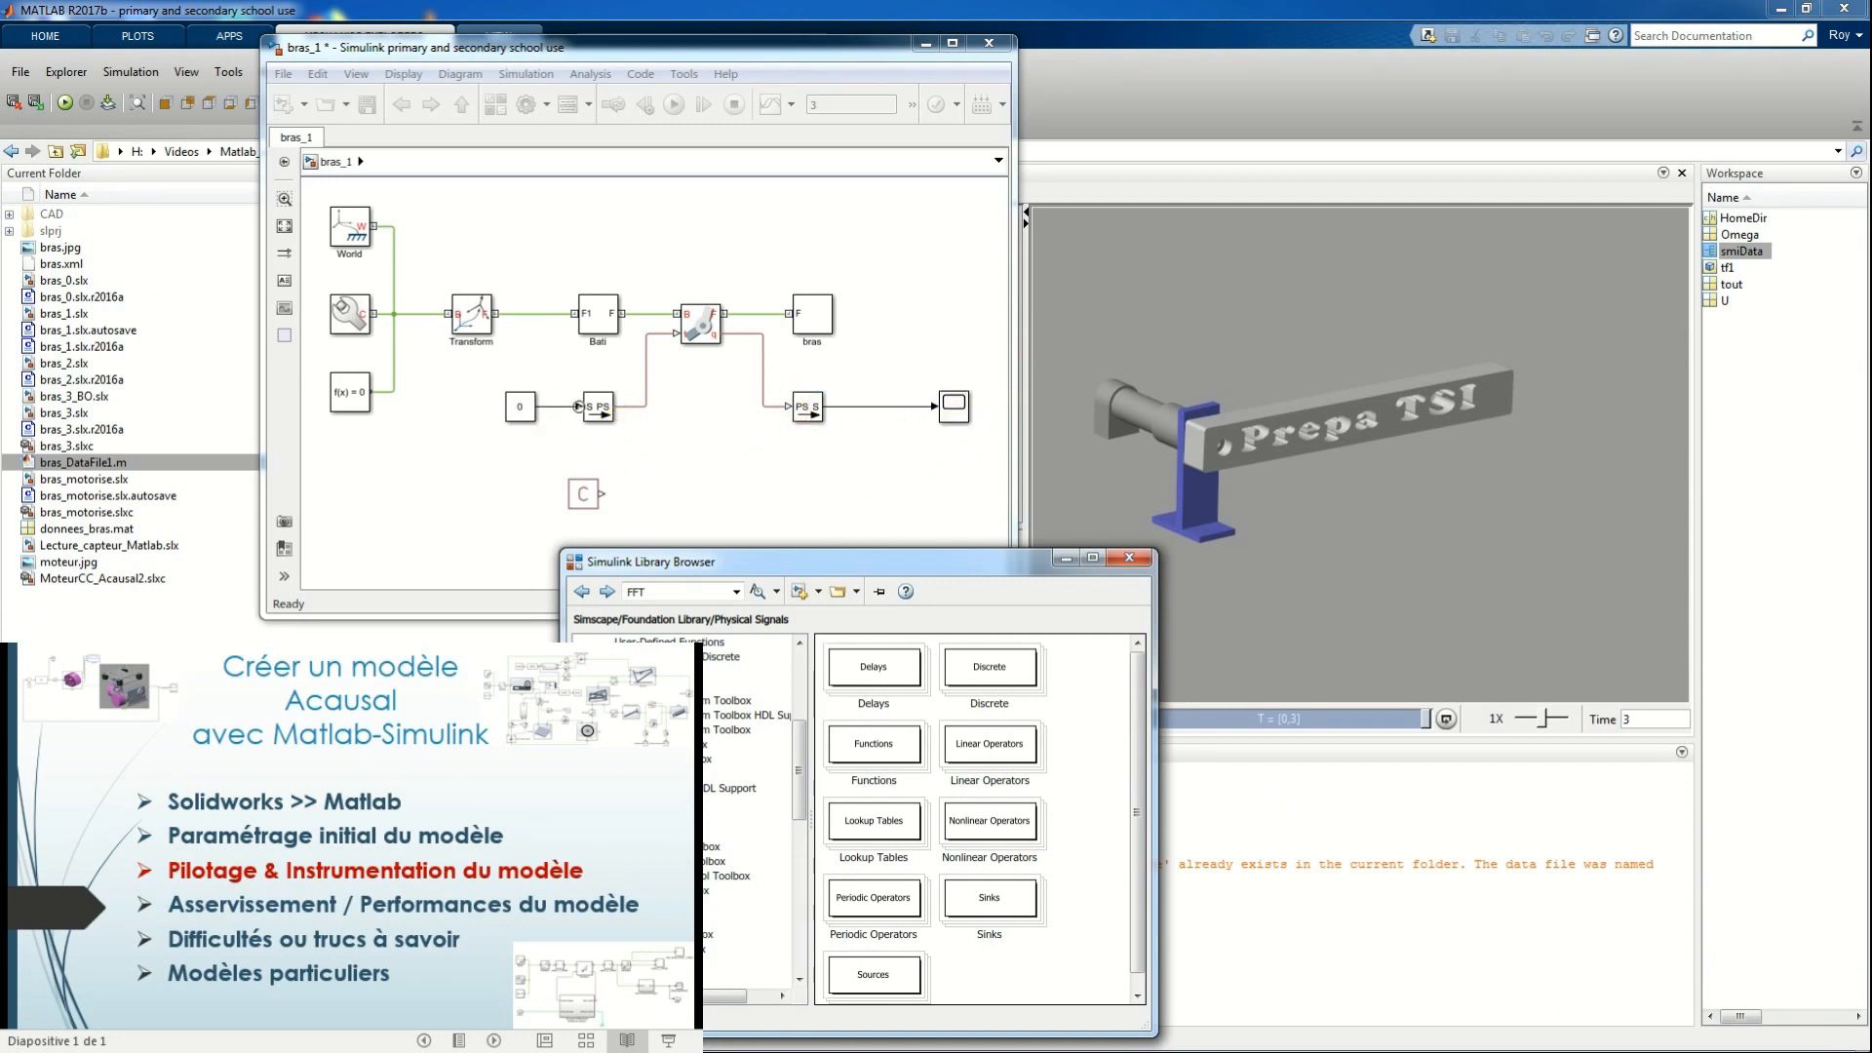
# Locate the PS Constant block in the Physical Signals sources, and inspect the unit settings of both signal converters in bras_1
pyautogui.click(583, 493)
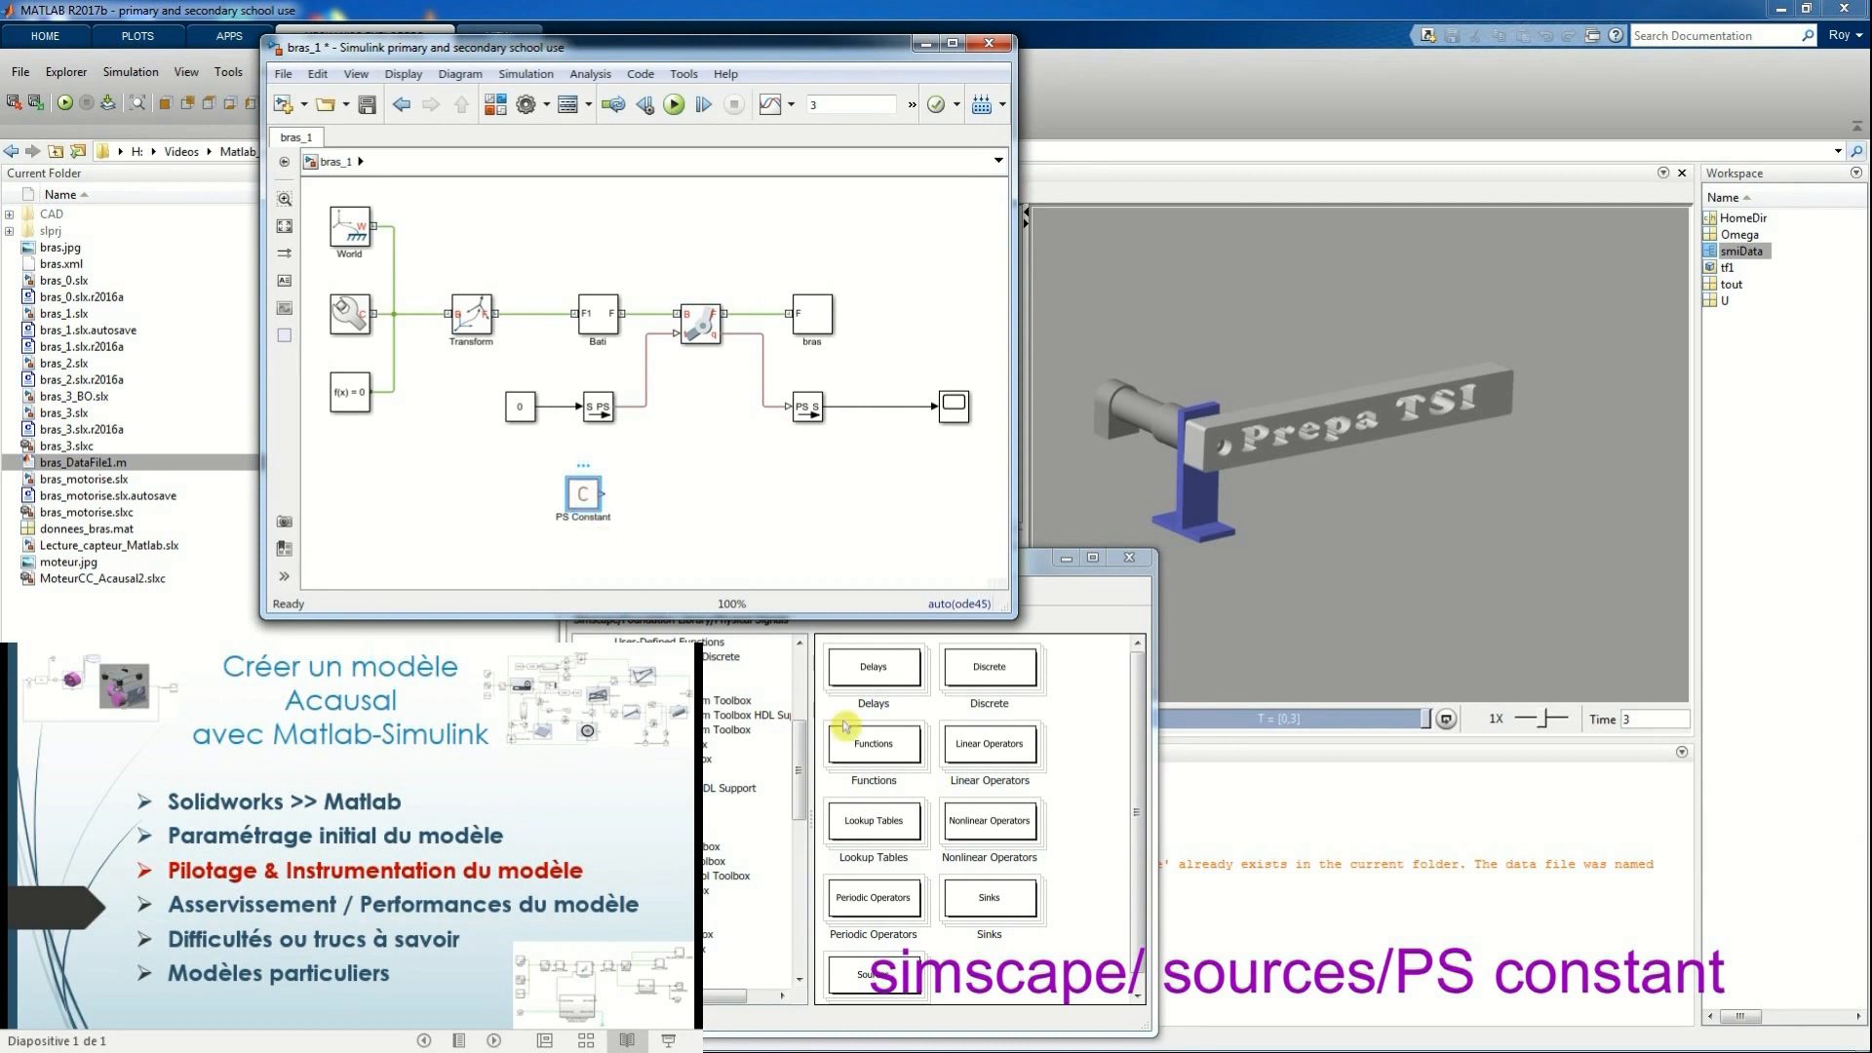
pyautogui.click(1029, 564)
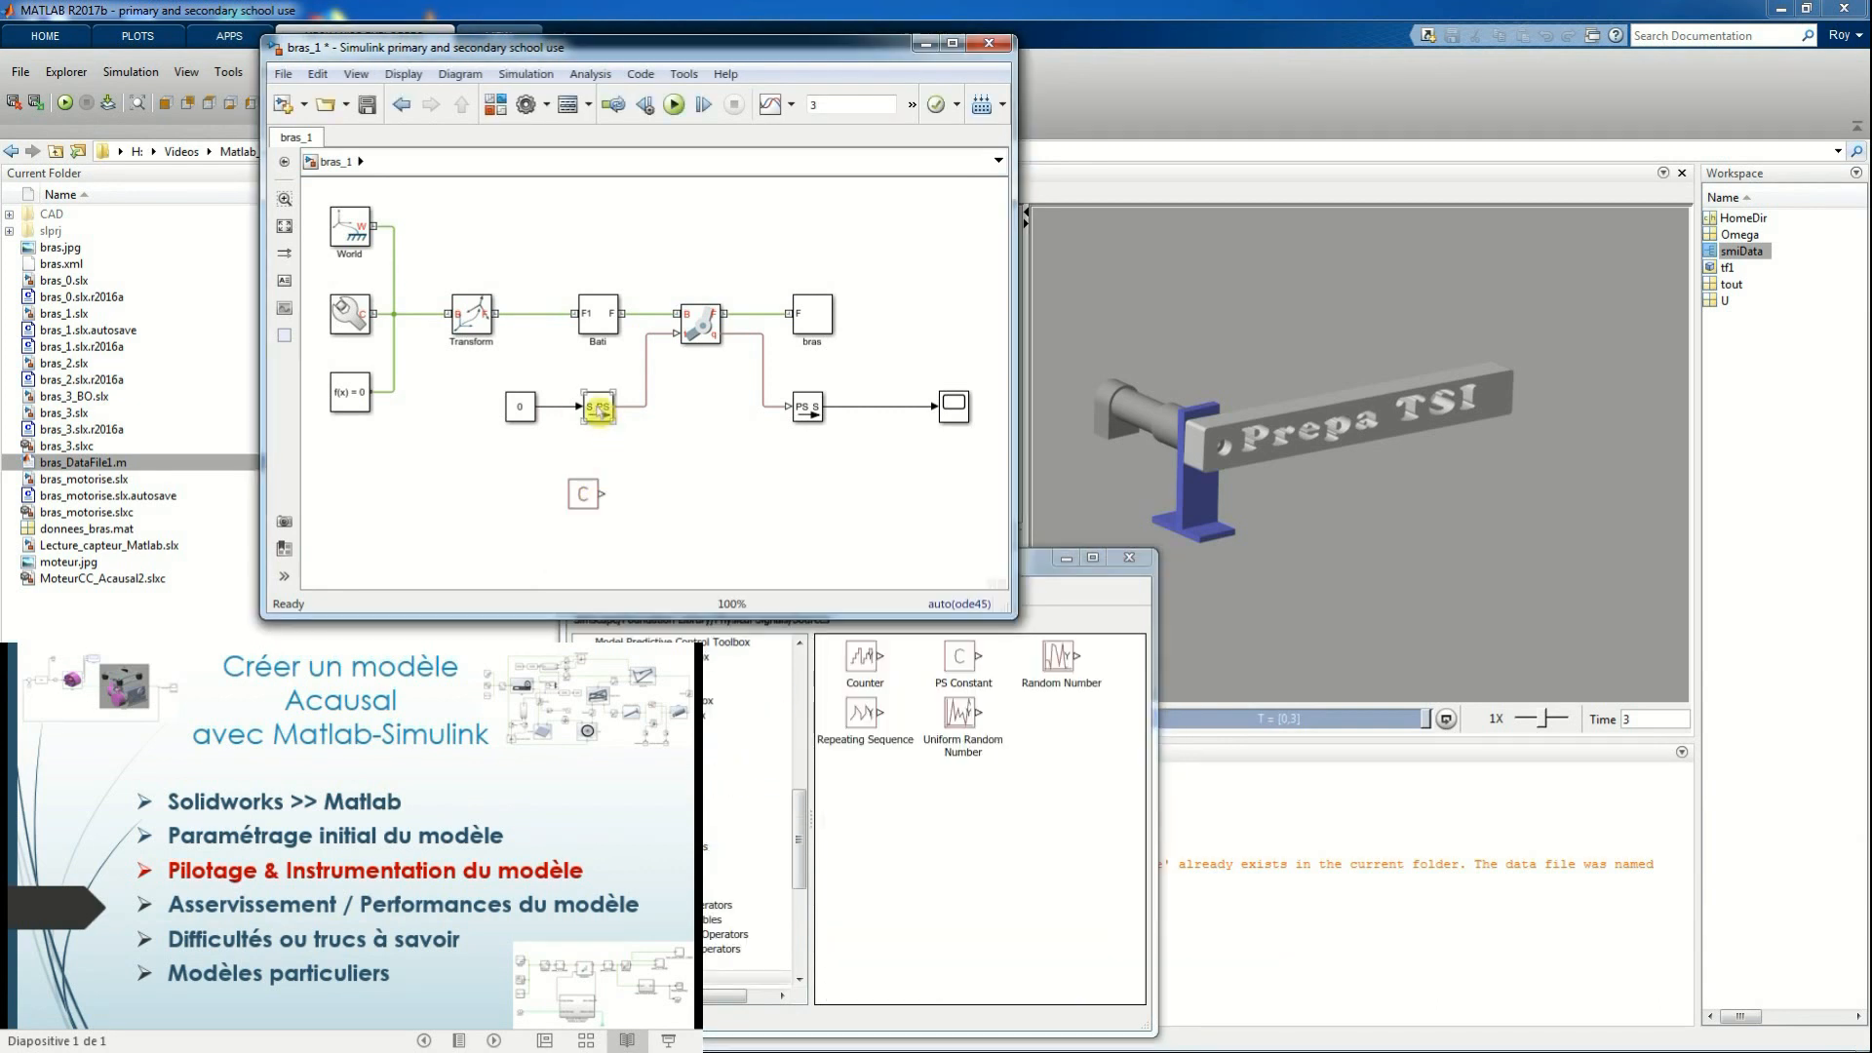
pyautogui.doubleClick(599, 411)
pyautogui.moveTo(802, 187); pyautogui.dragTo(934, 190)
pyautogui.click(906, 631)
pyautogui.doubleClick(806, 408)
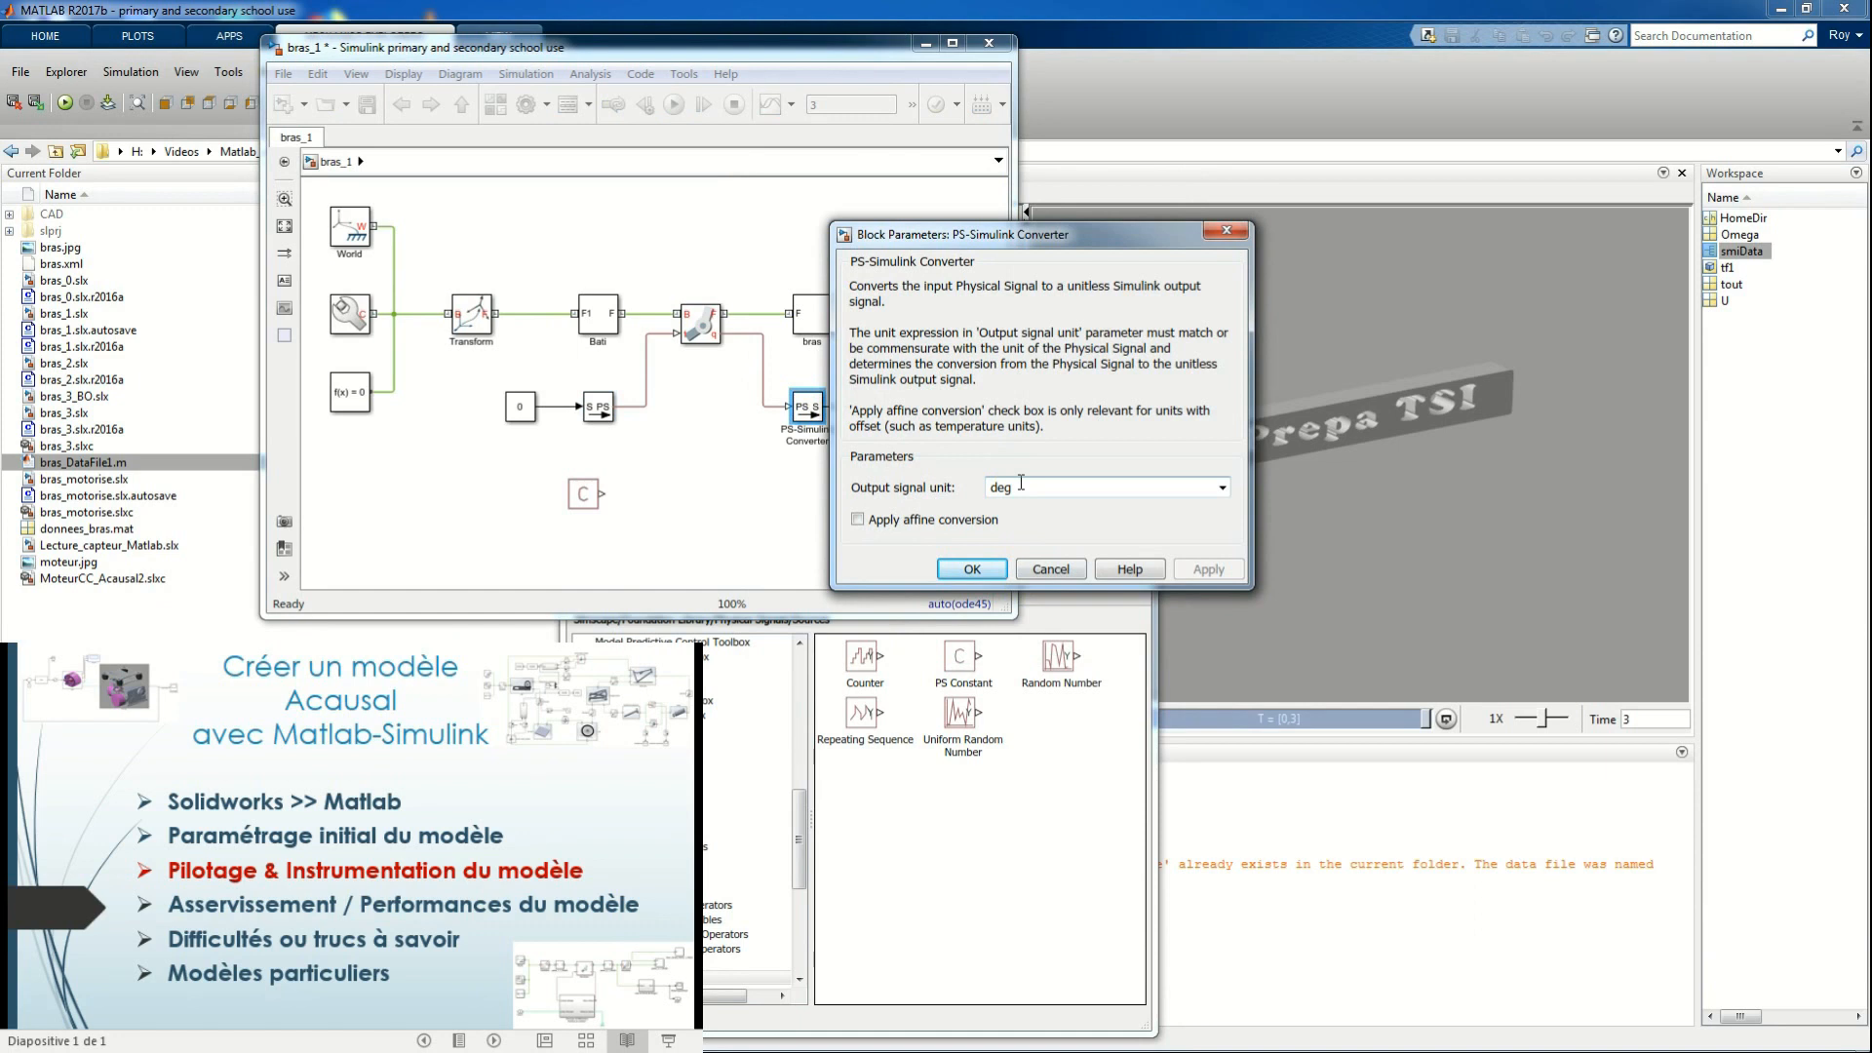
pyautogui.click(972, 568)
pyautogui.click(741, 531)
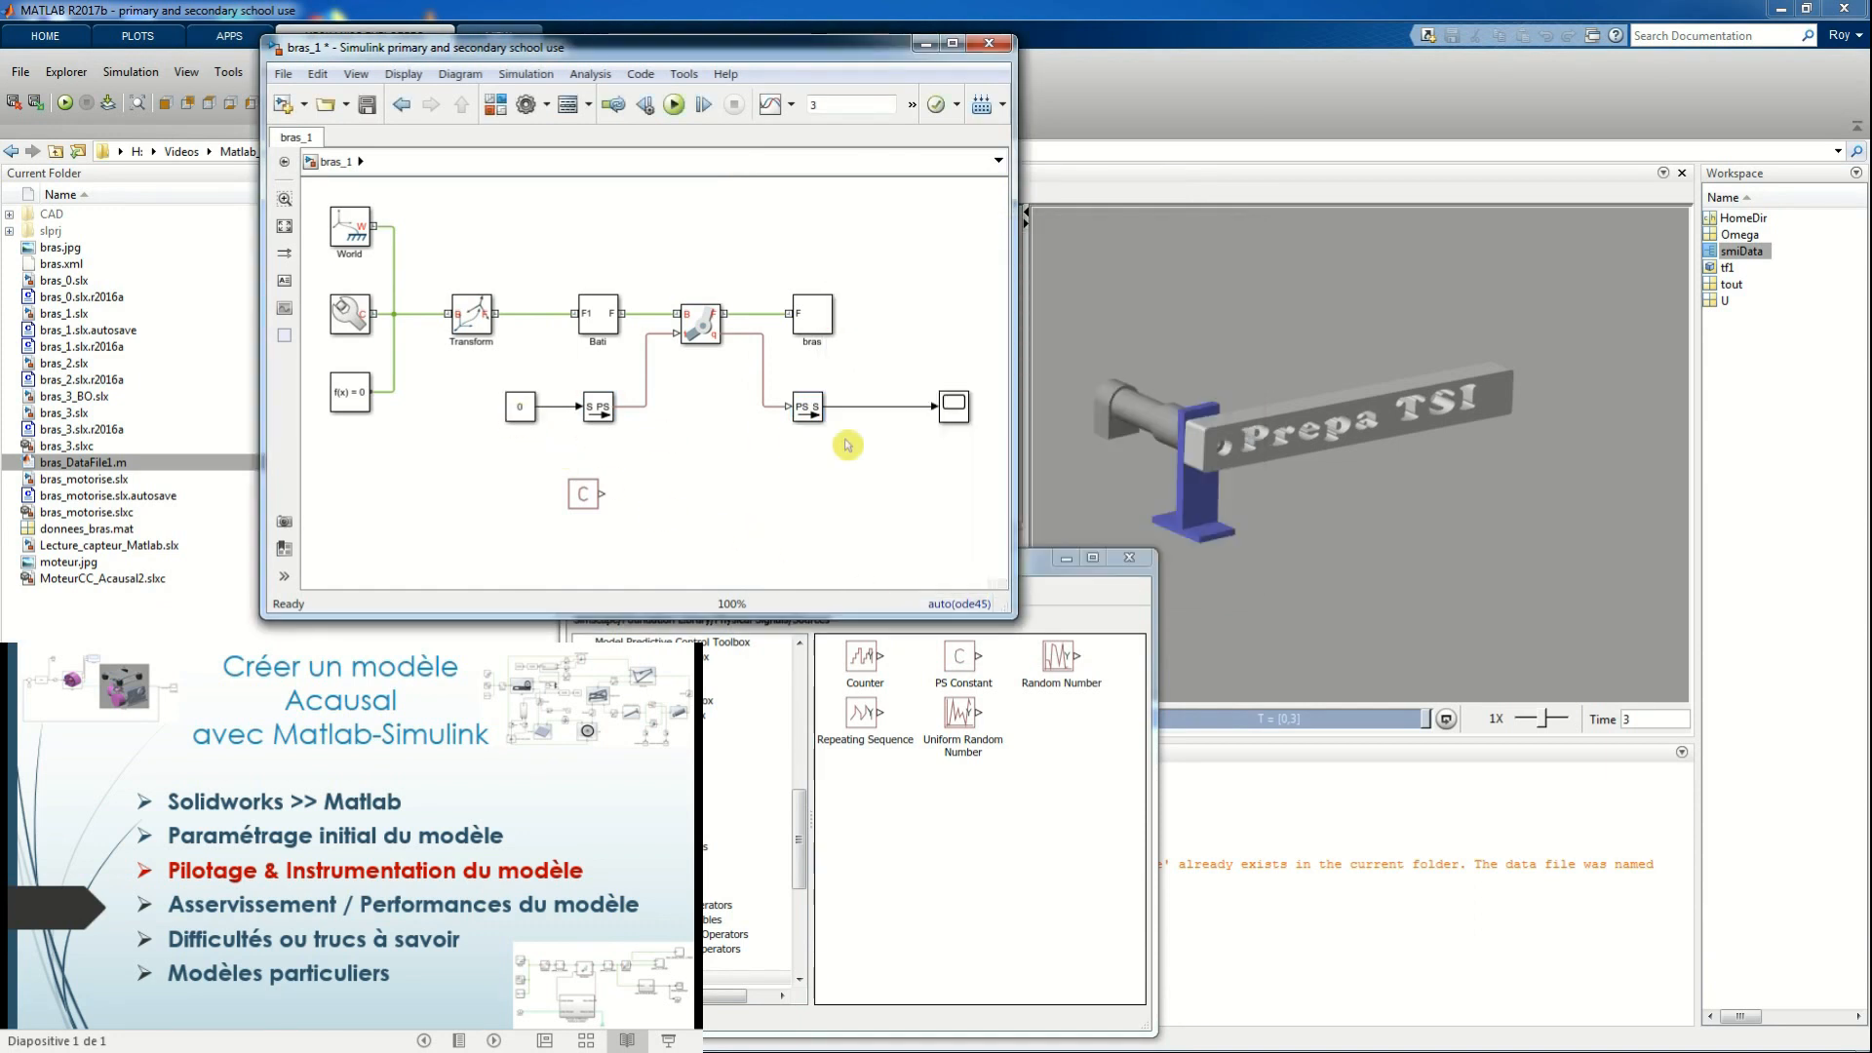
# Run the bras_1 simulation and view the joint position curve in the Scope
pyautogui.click(675, 105)
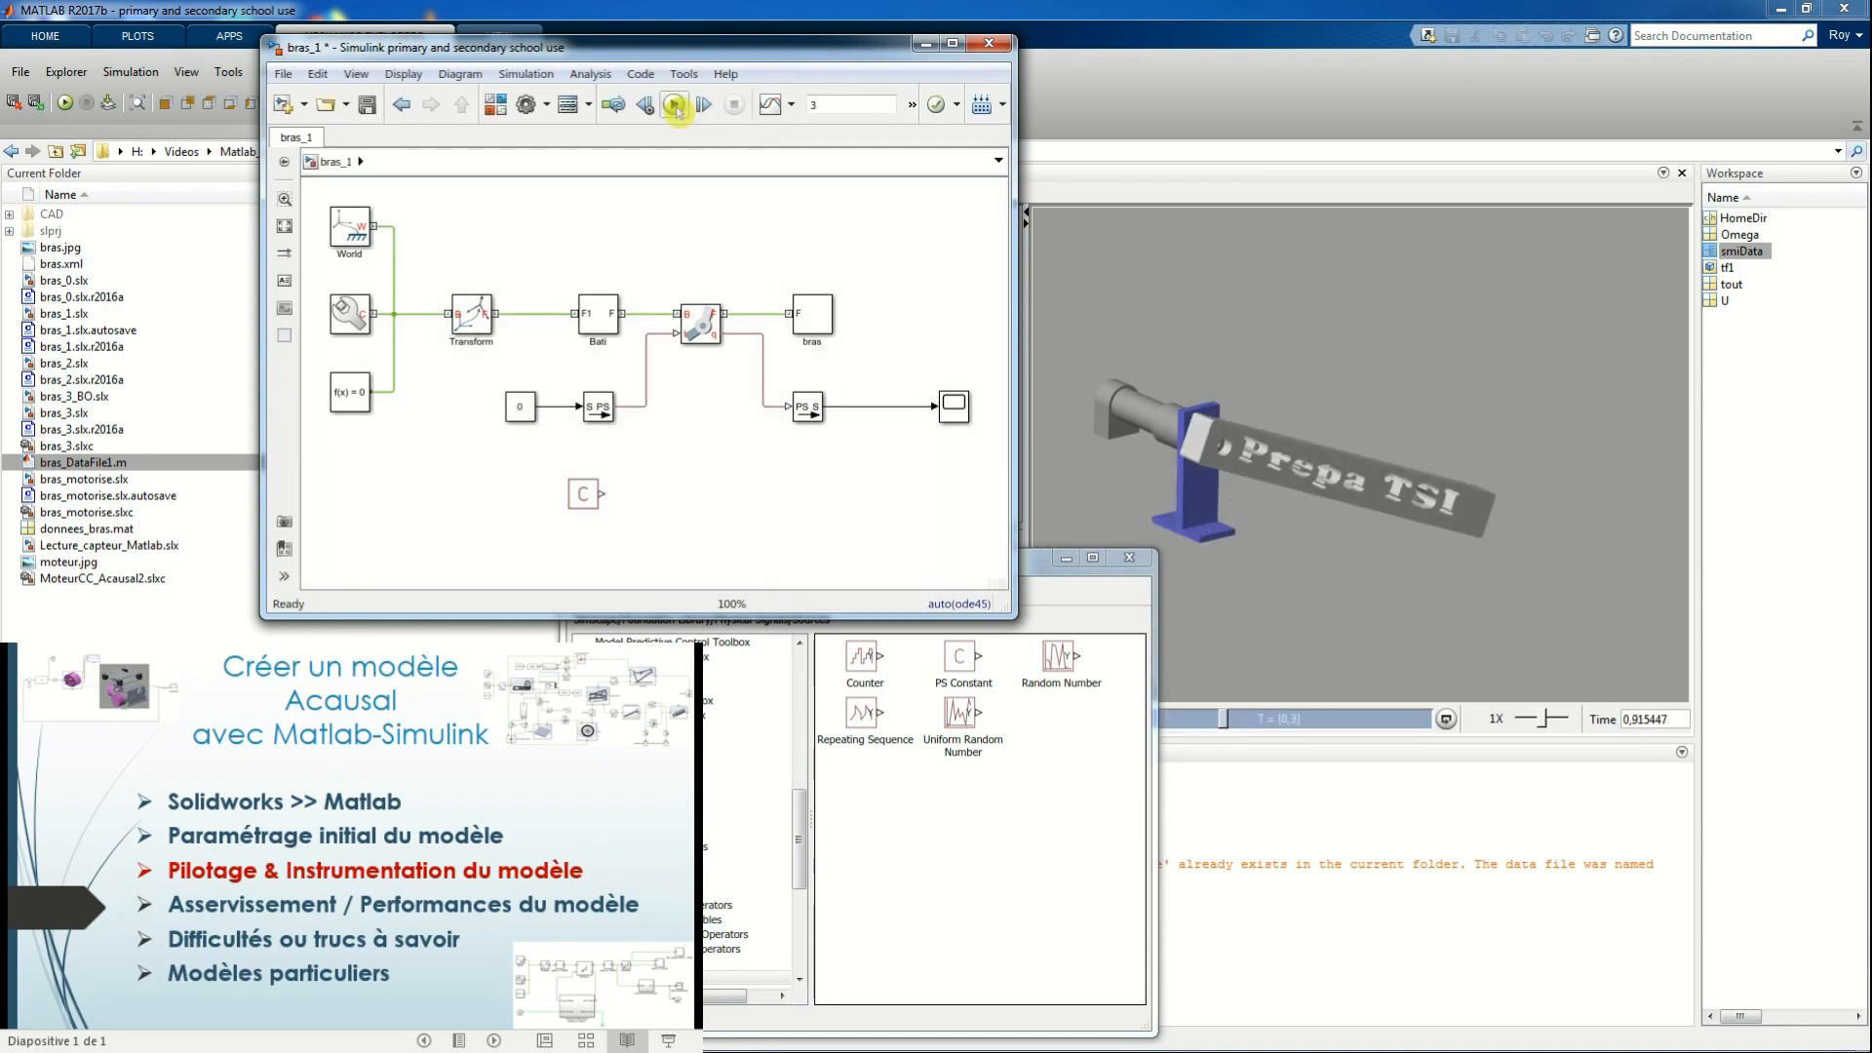
pyautogui.doubleClick(961, 415)
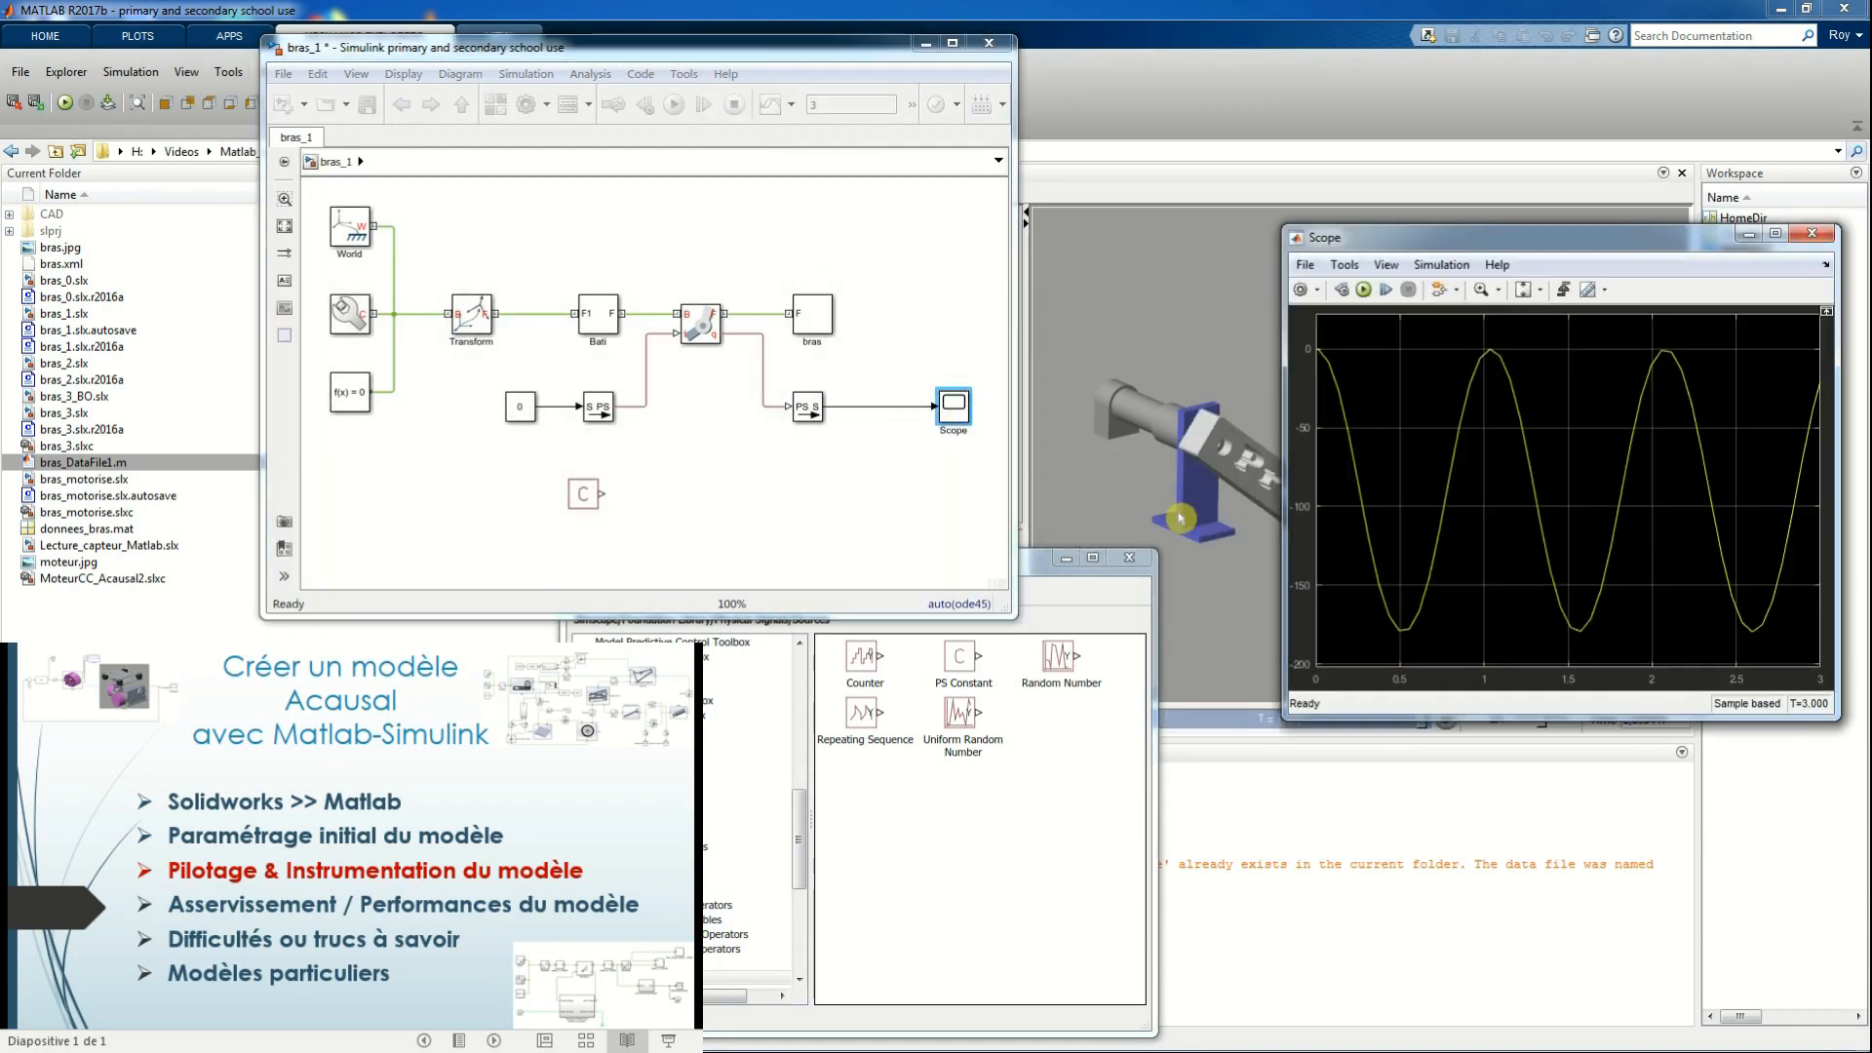
# Set the Constant block's value to 0.01 and run the simulation
pyautogui.doubleClick(520, 407)
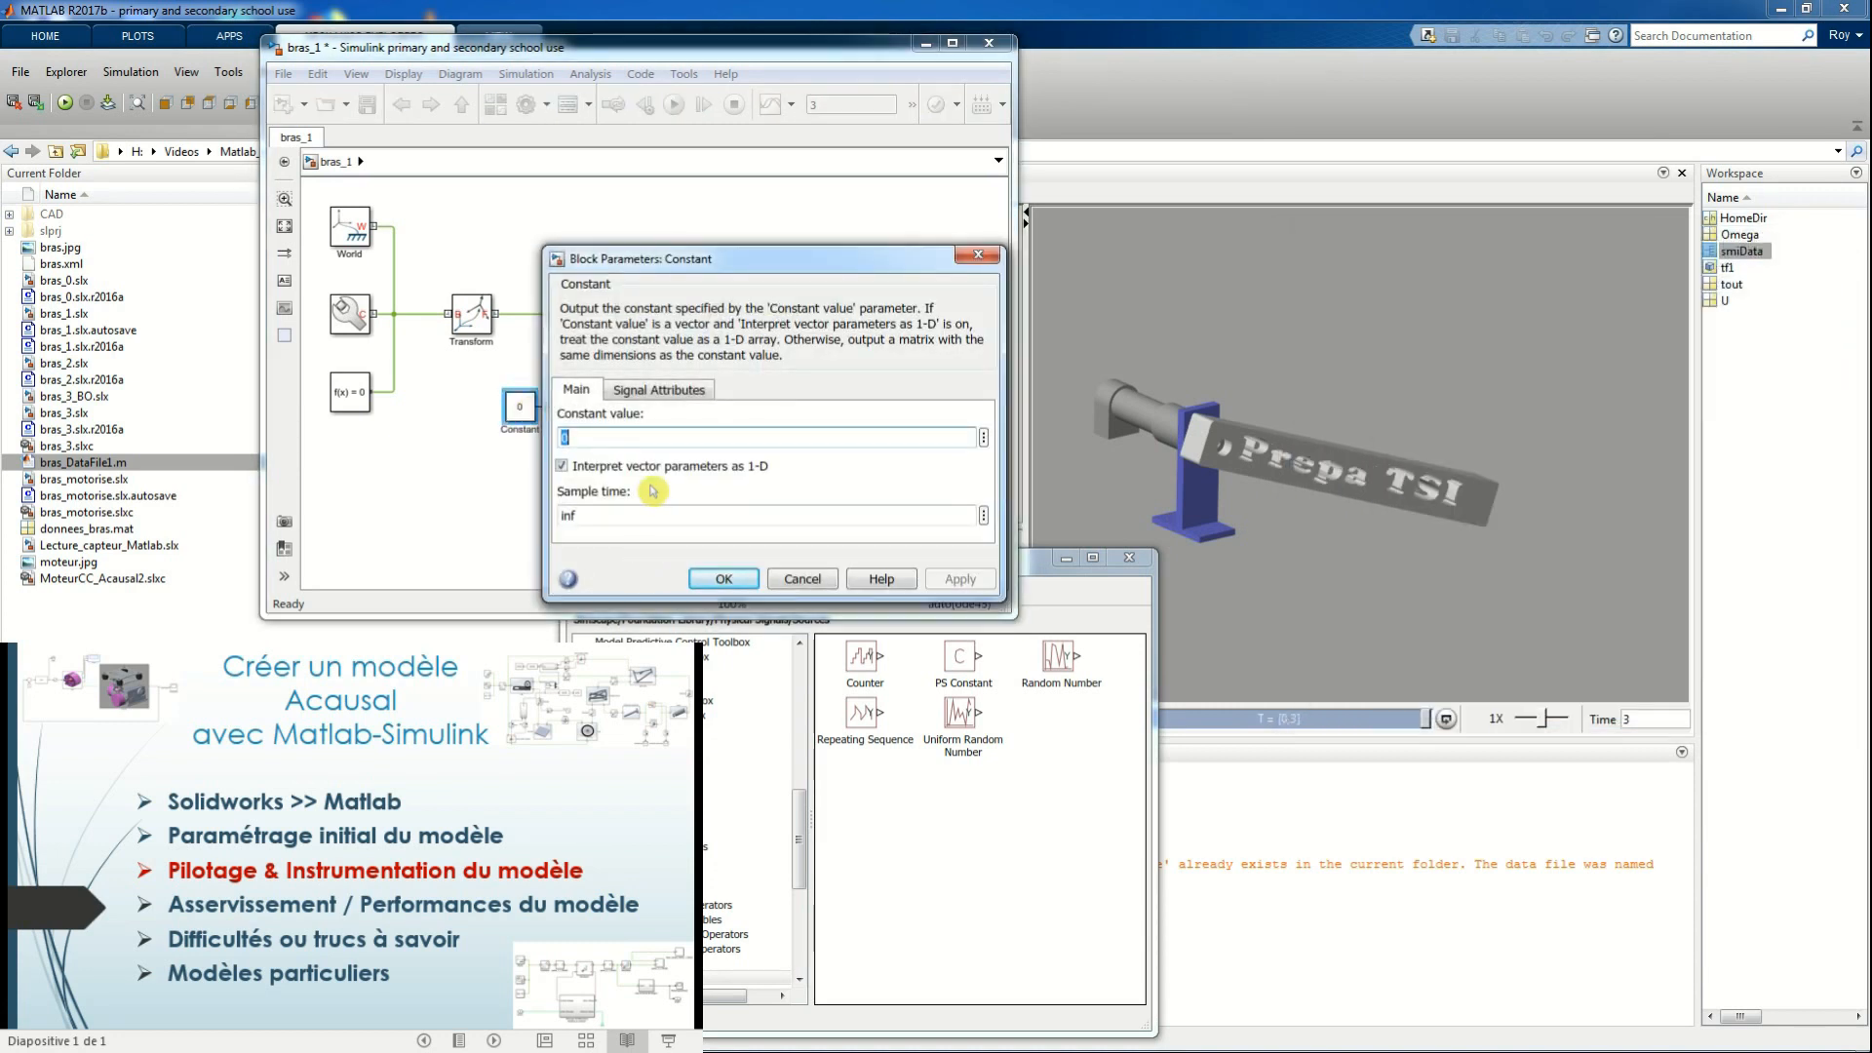
pyautogui.write('0.01')
pyautogui.click(959, 578)
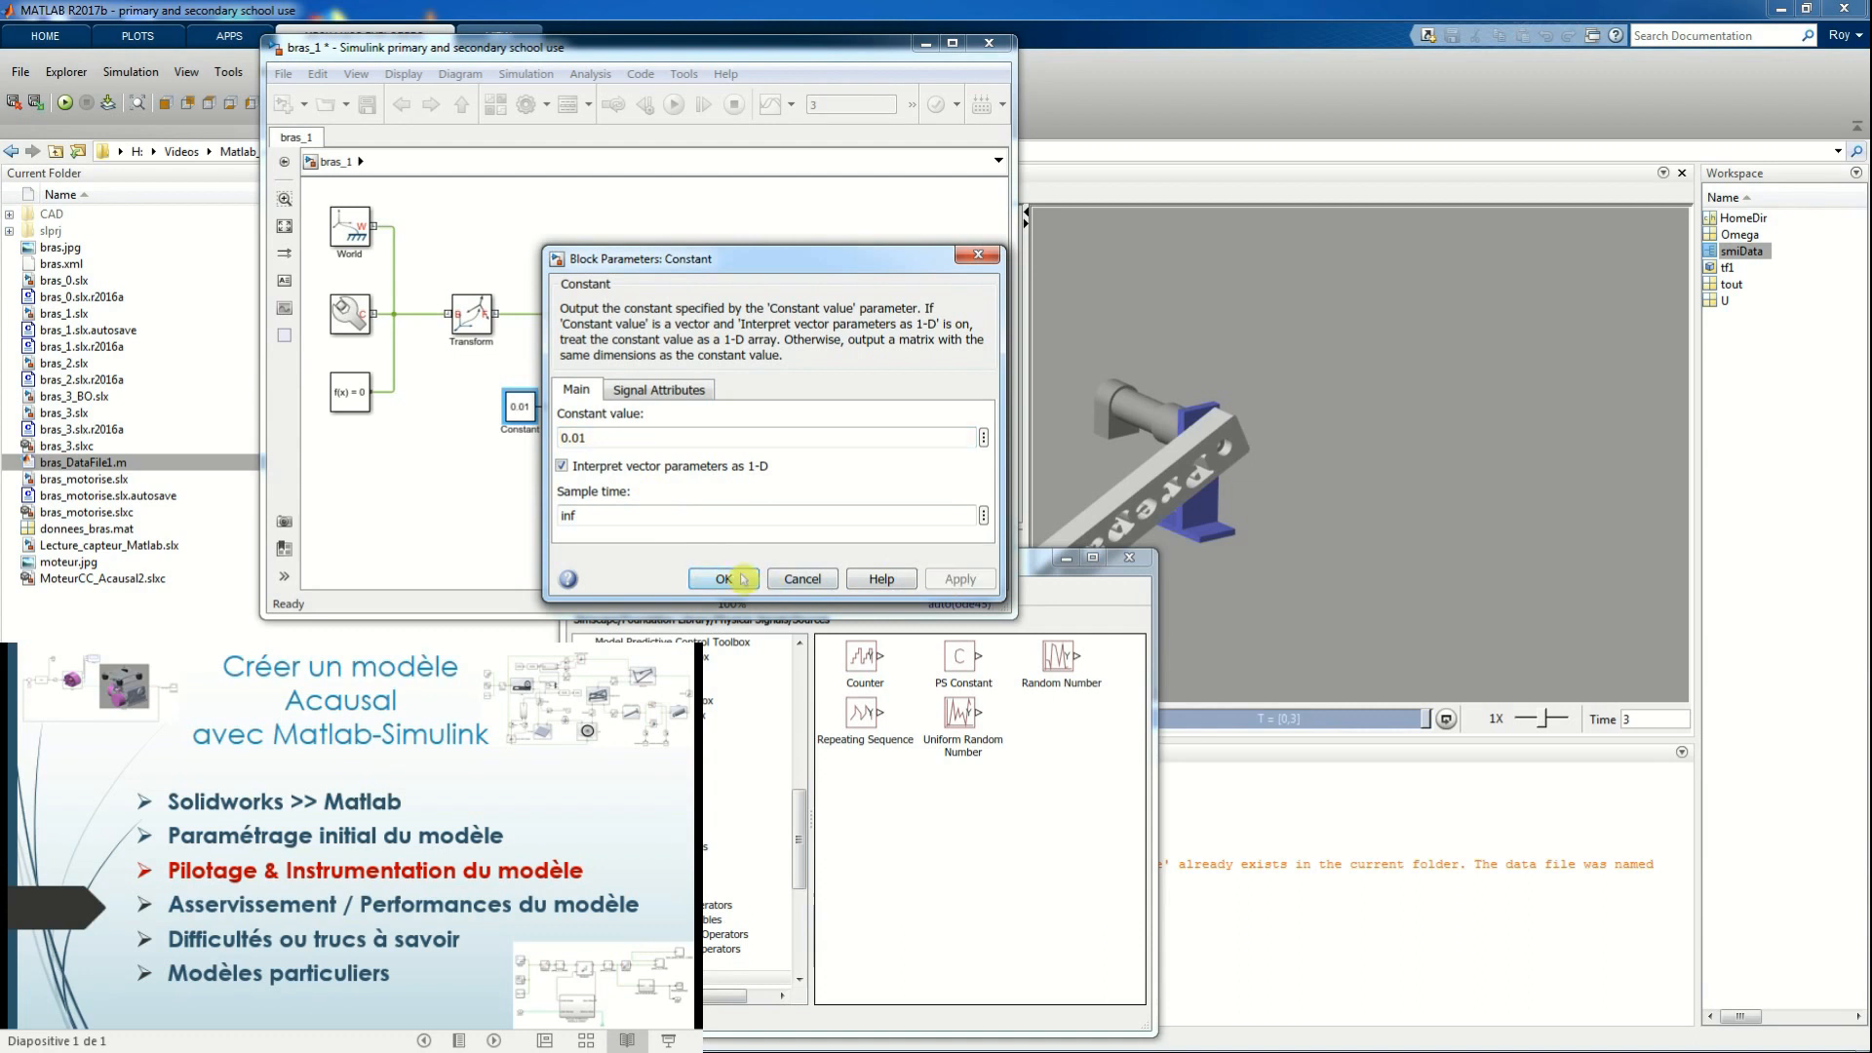
pyautogui.click(741, 578)
pyautogui.click(674, 105)
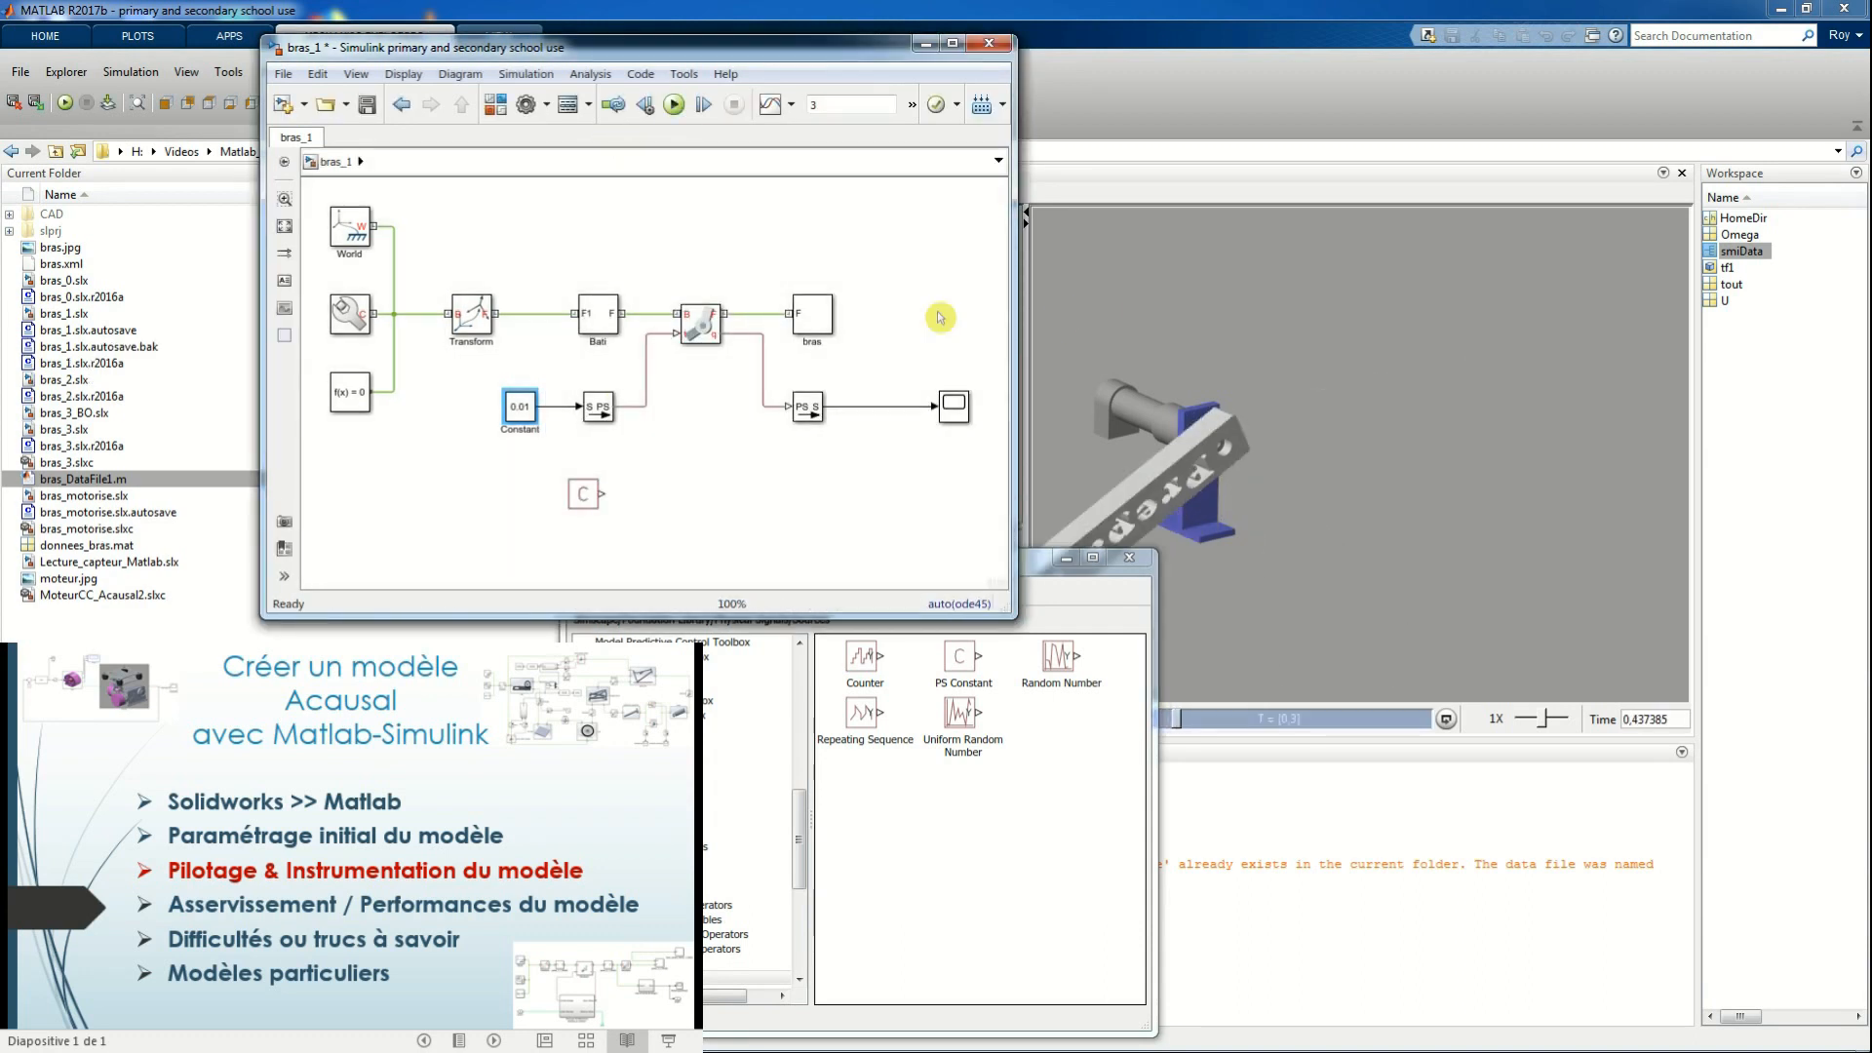
# Set the Constant block's value to 0.1, rerun the simulation and view its curve in the Scope
pyautogui.doubleClick(521, 406)
pyautogui.write('0.1')
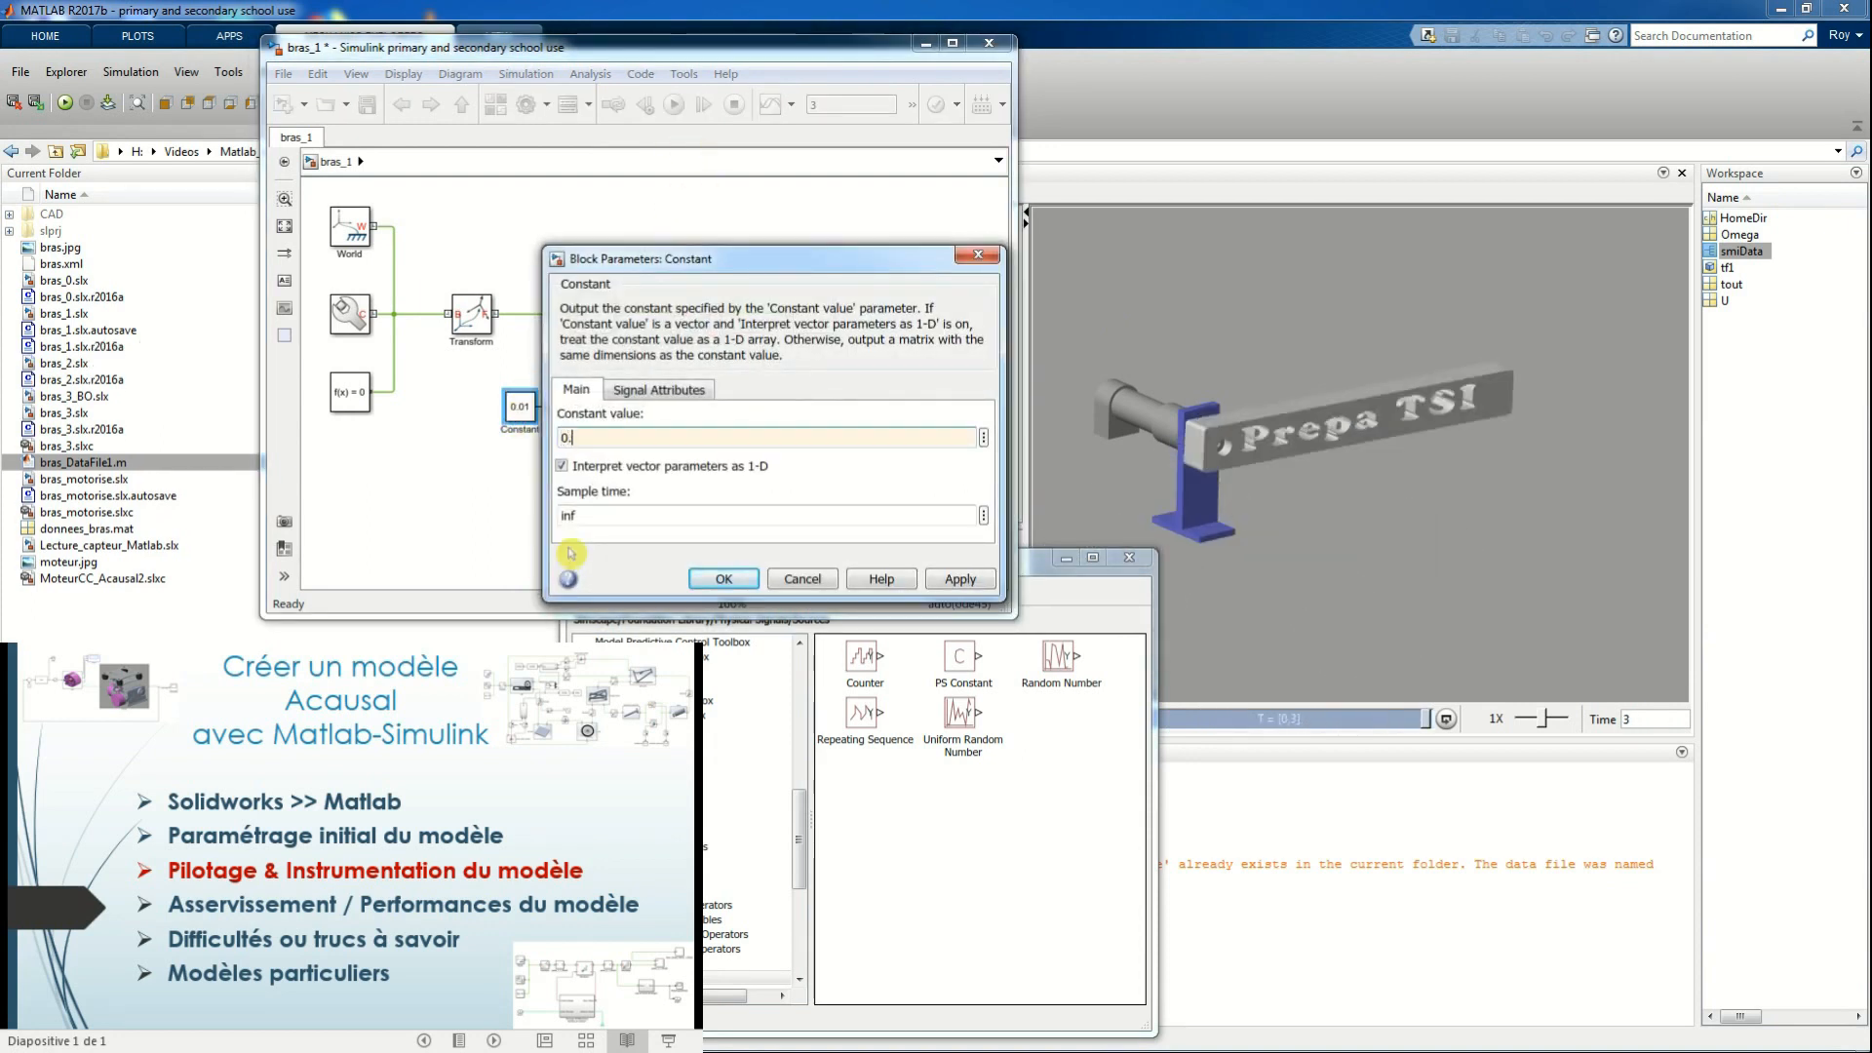
pyautogui.press('Return')
pyautogui.hotkey('ctrl', 't')
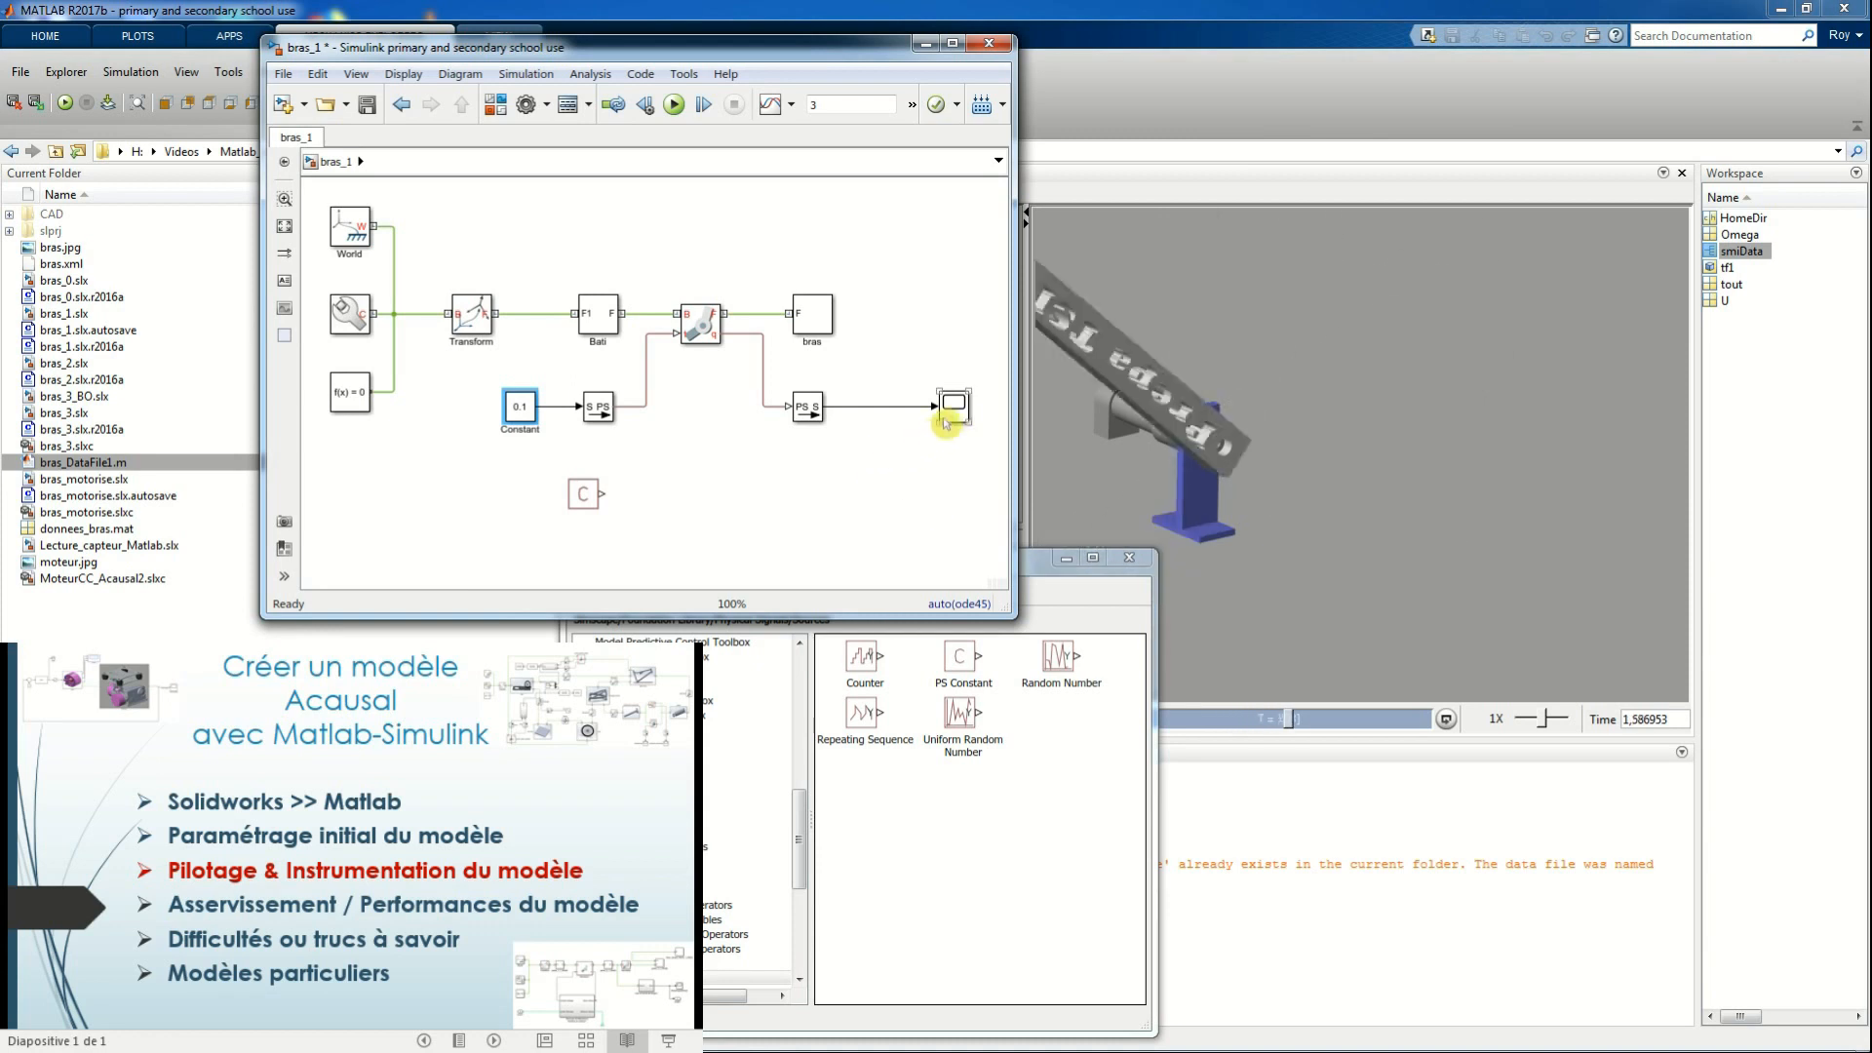
pyautogui.doubleClick(954, 406)
pyautogui.click(1811, 234)
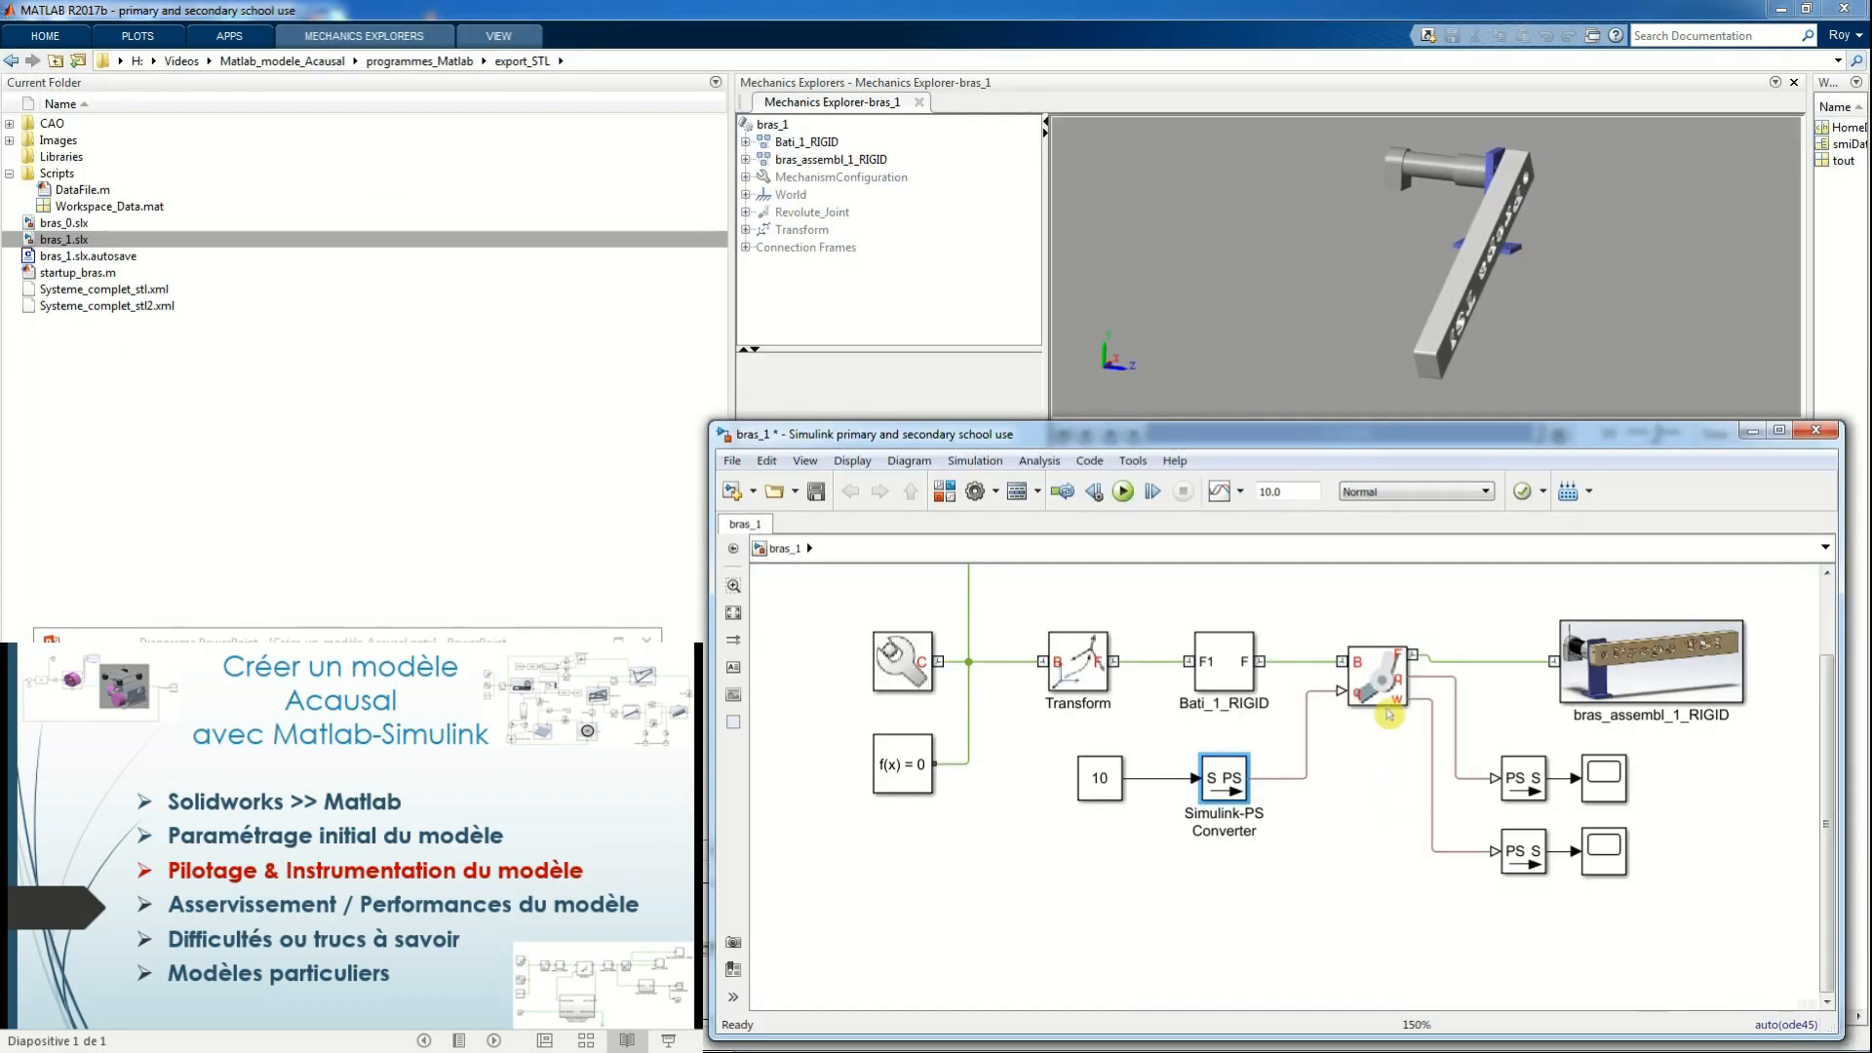
# Review the actuation and sensing settings of the Revolute Joint in the model with two scopes
pyautogui.doubleClick(1412, 692)
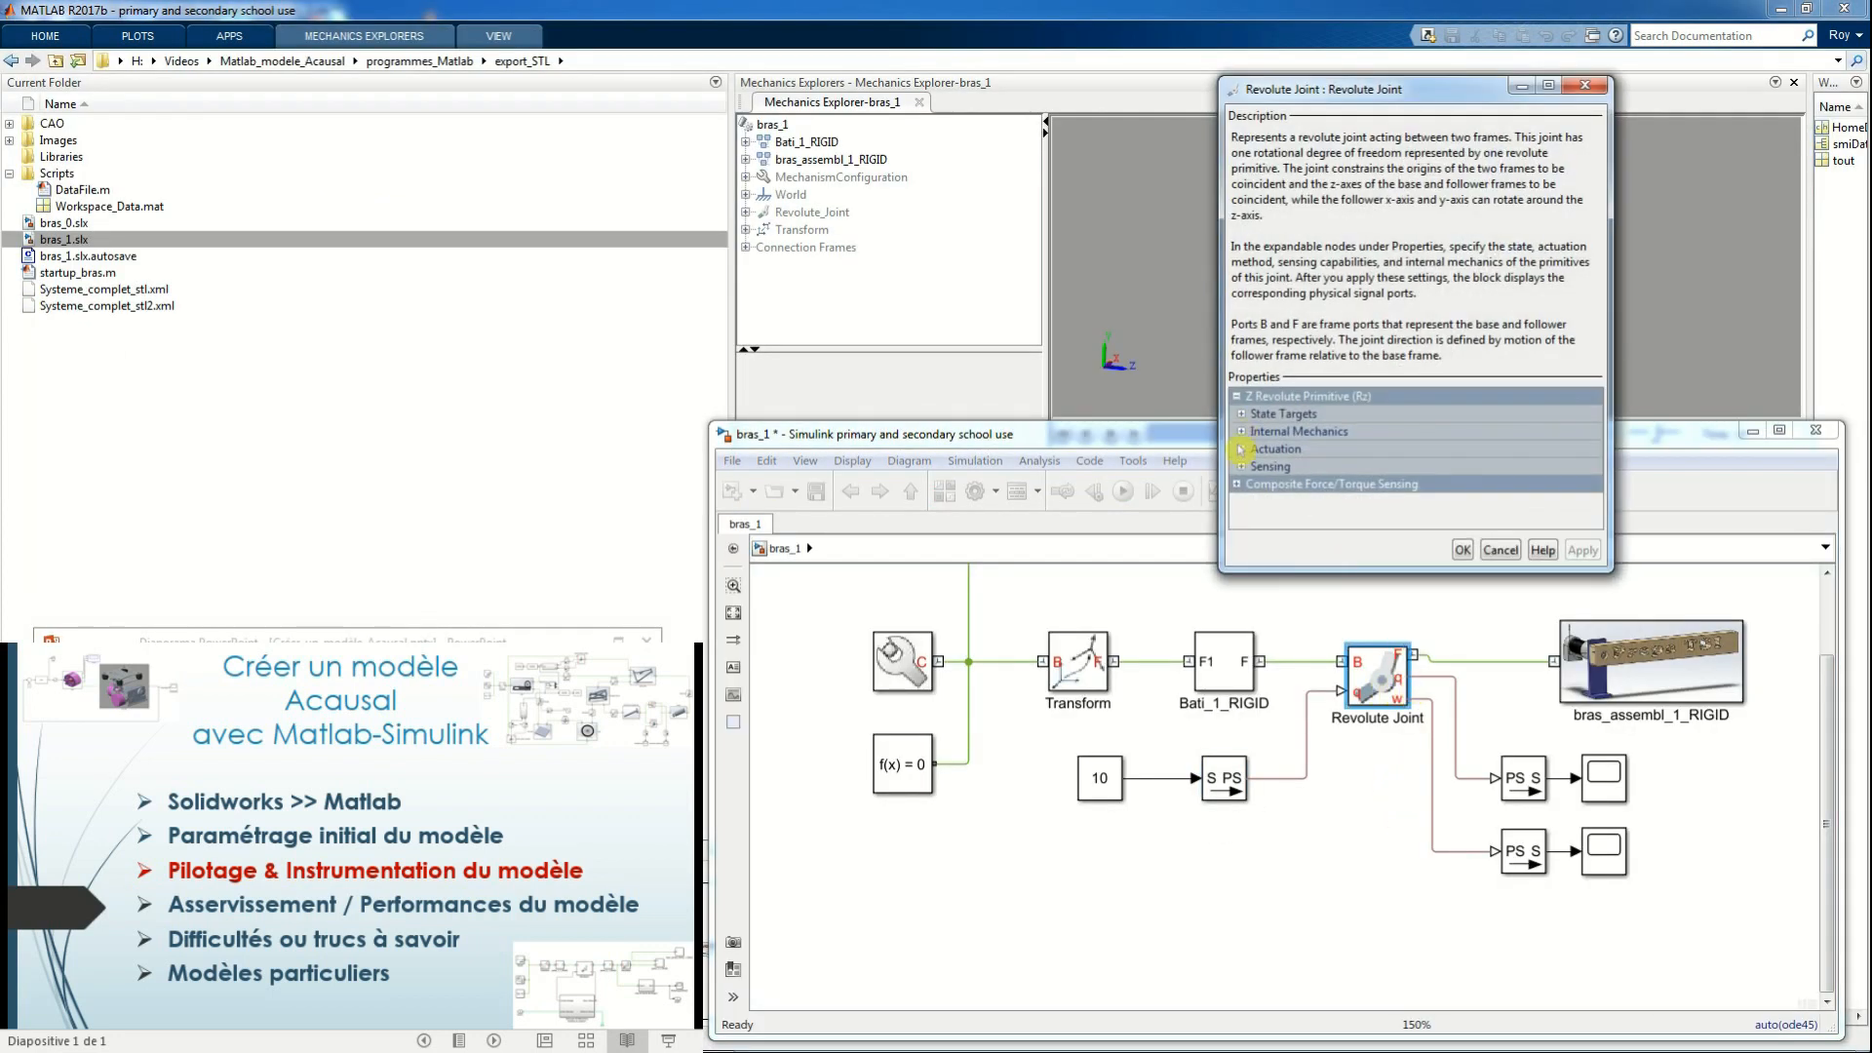
pyautogui.click(1240, 449)
pyautogui.click(1311, 488)
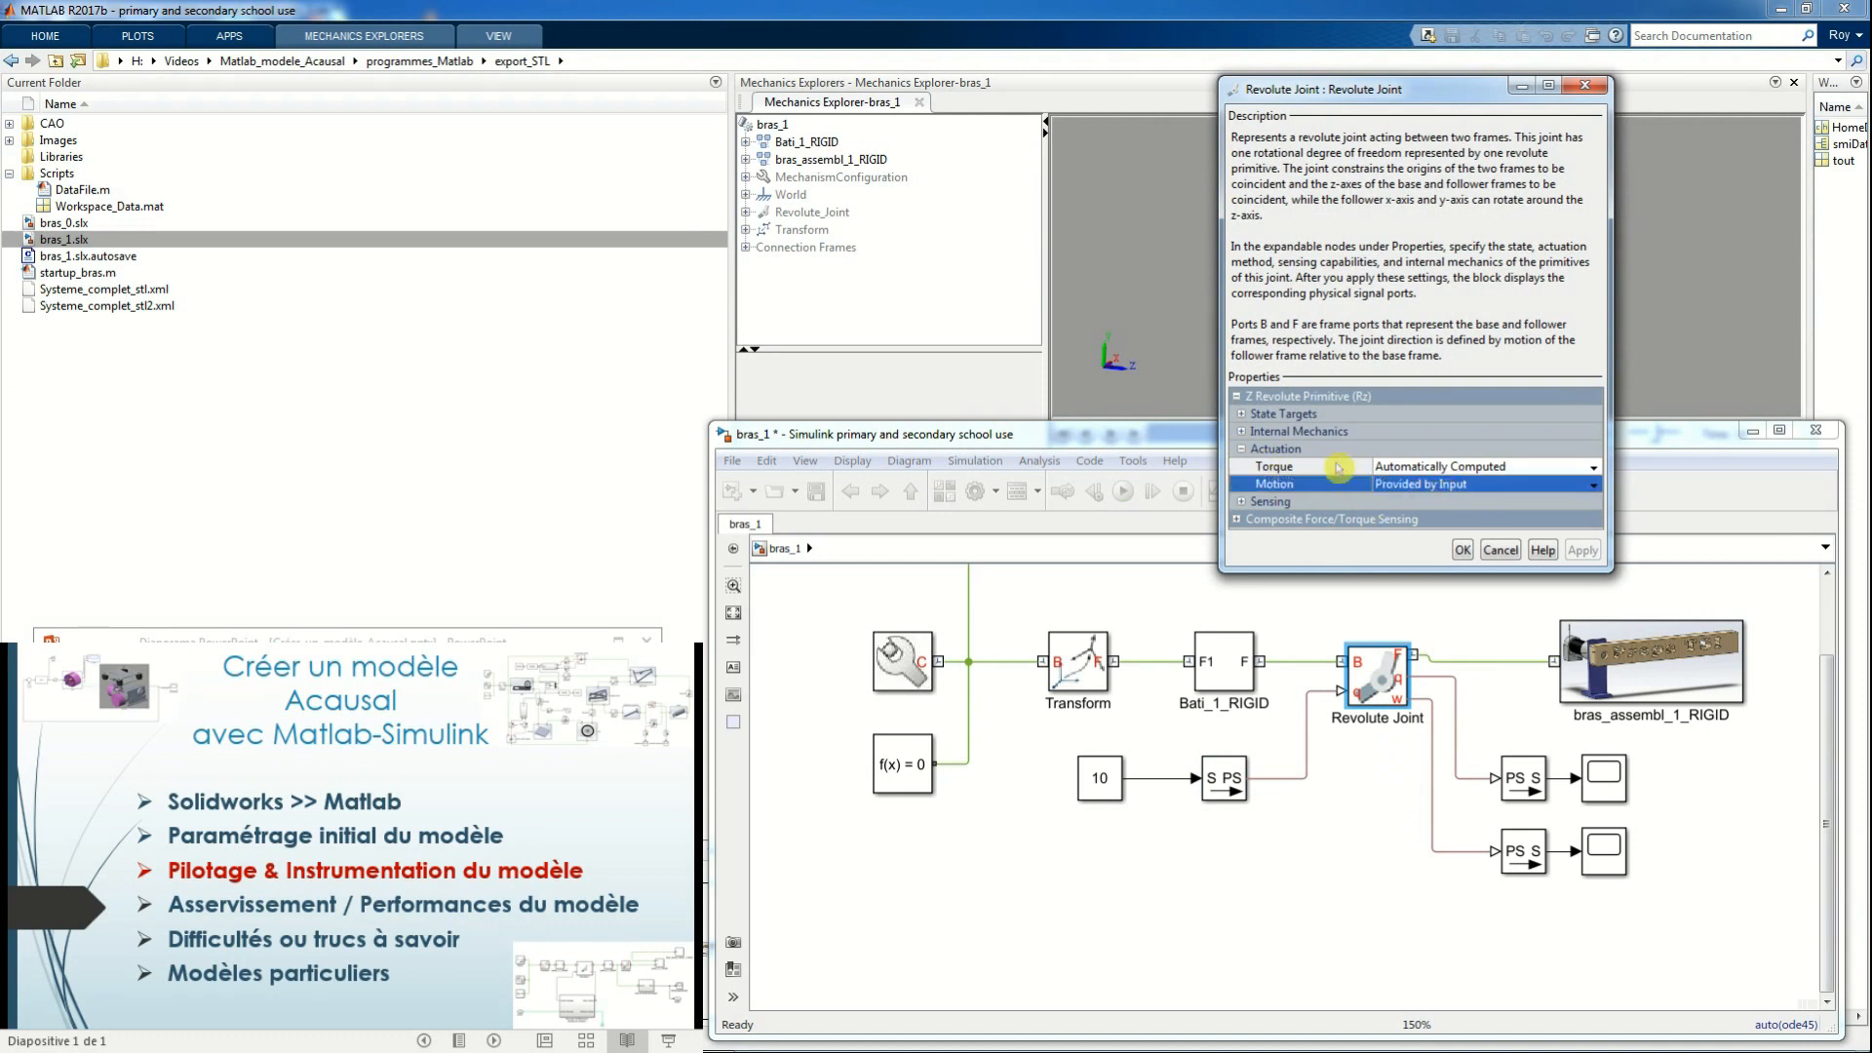
pyautogui.click(1241, 501)
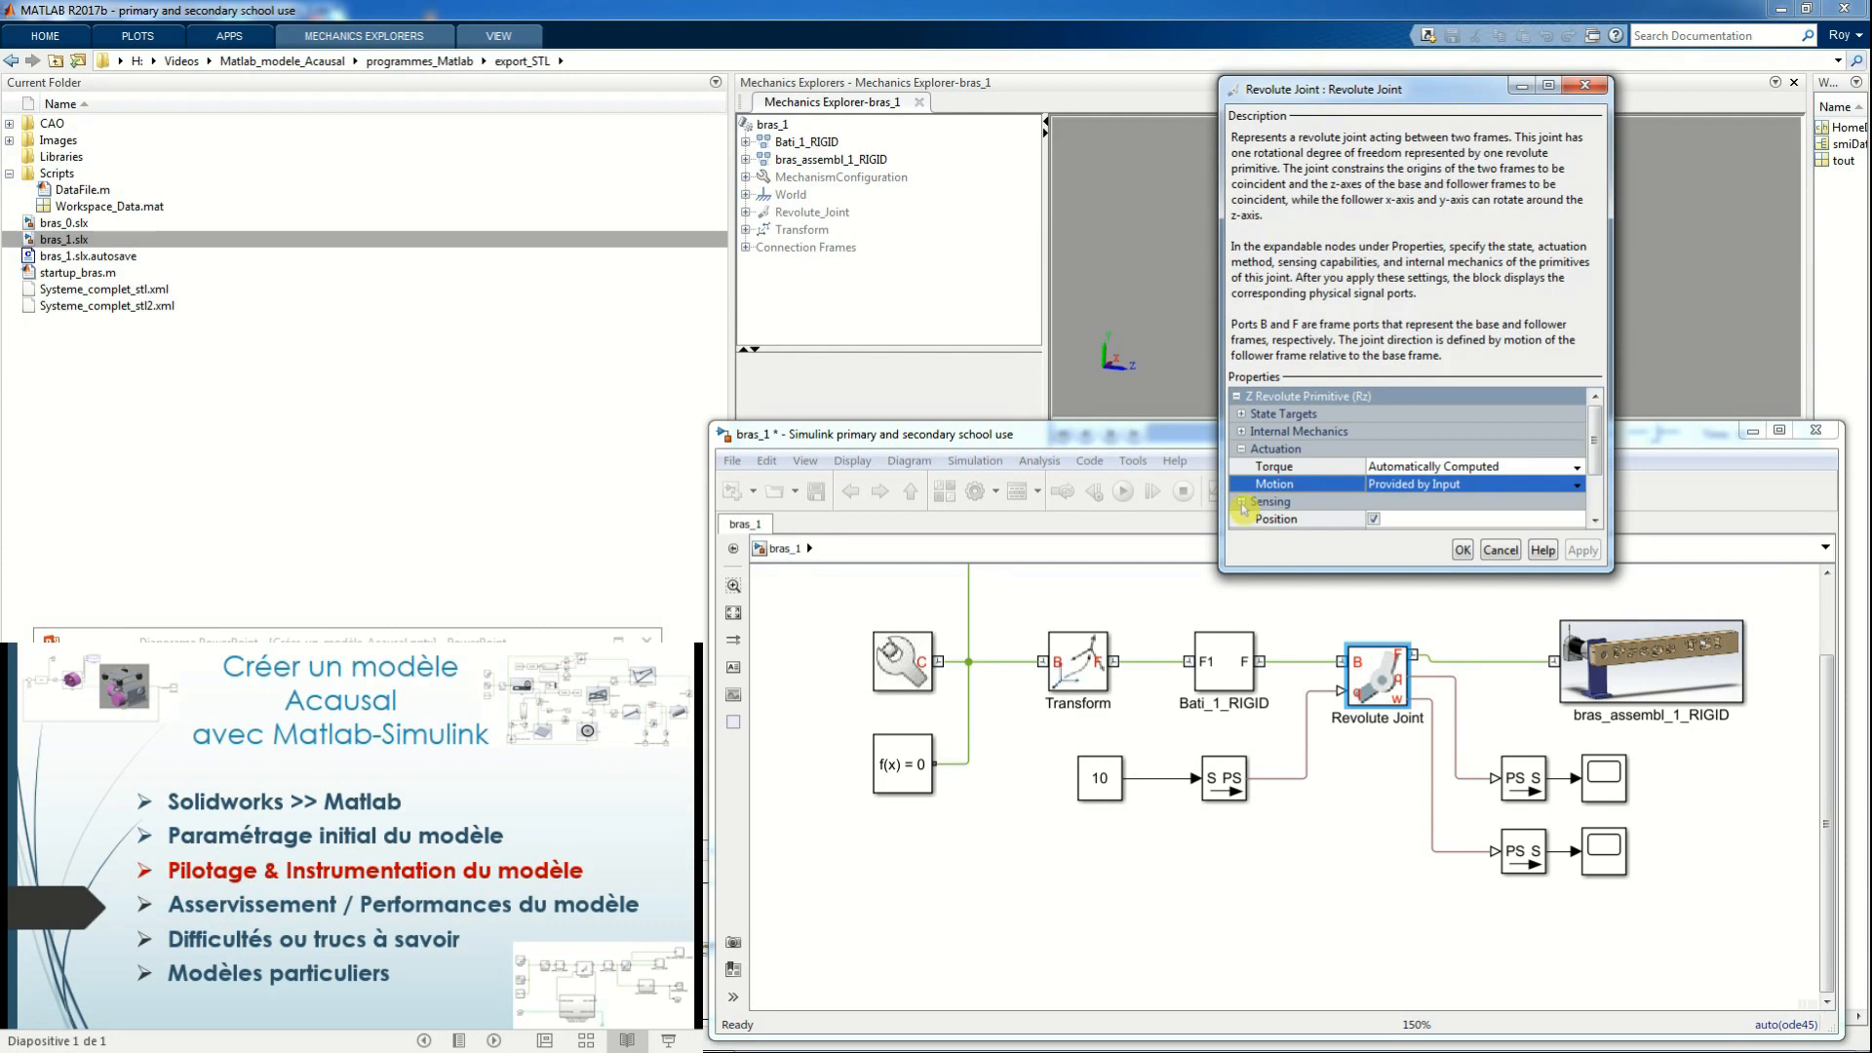
pyautogui.scroll(-1, 1380, 490)
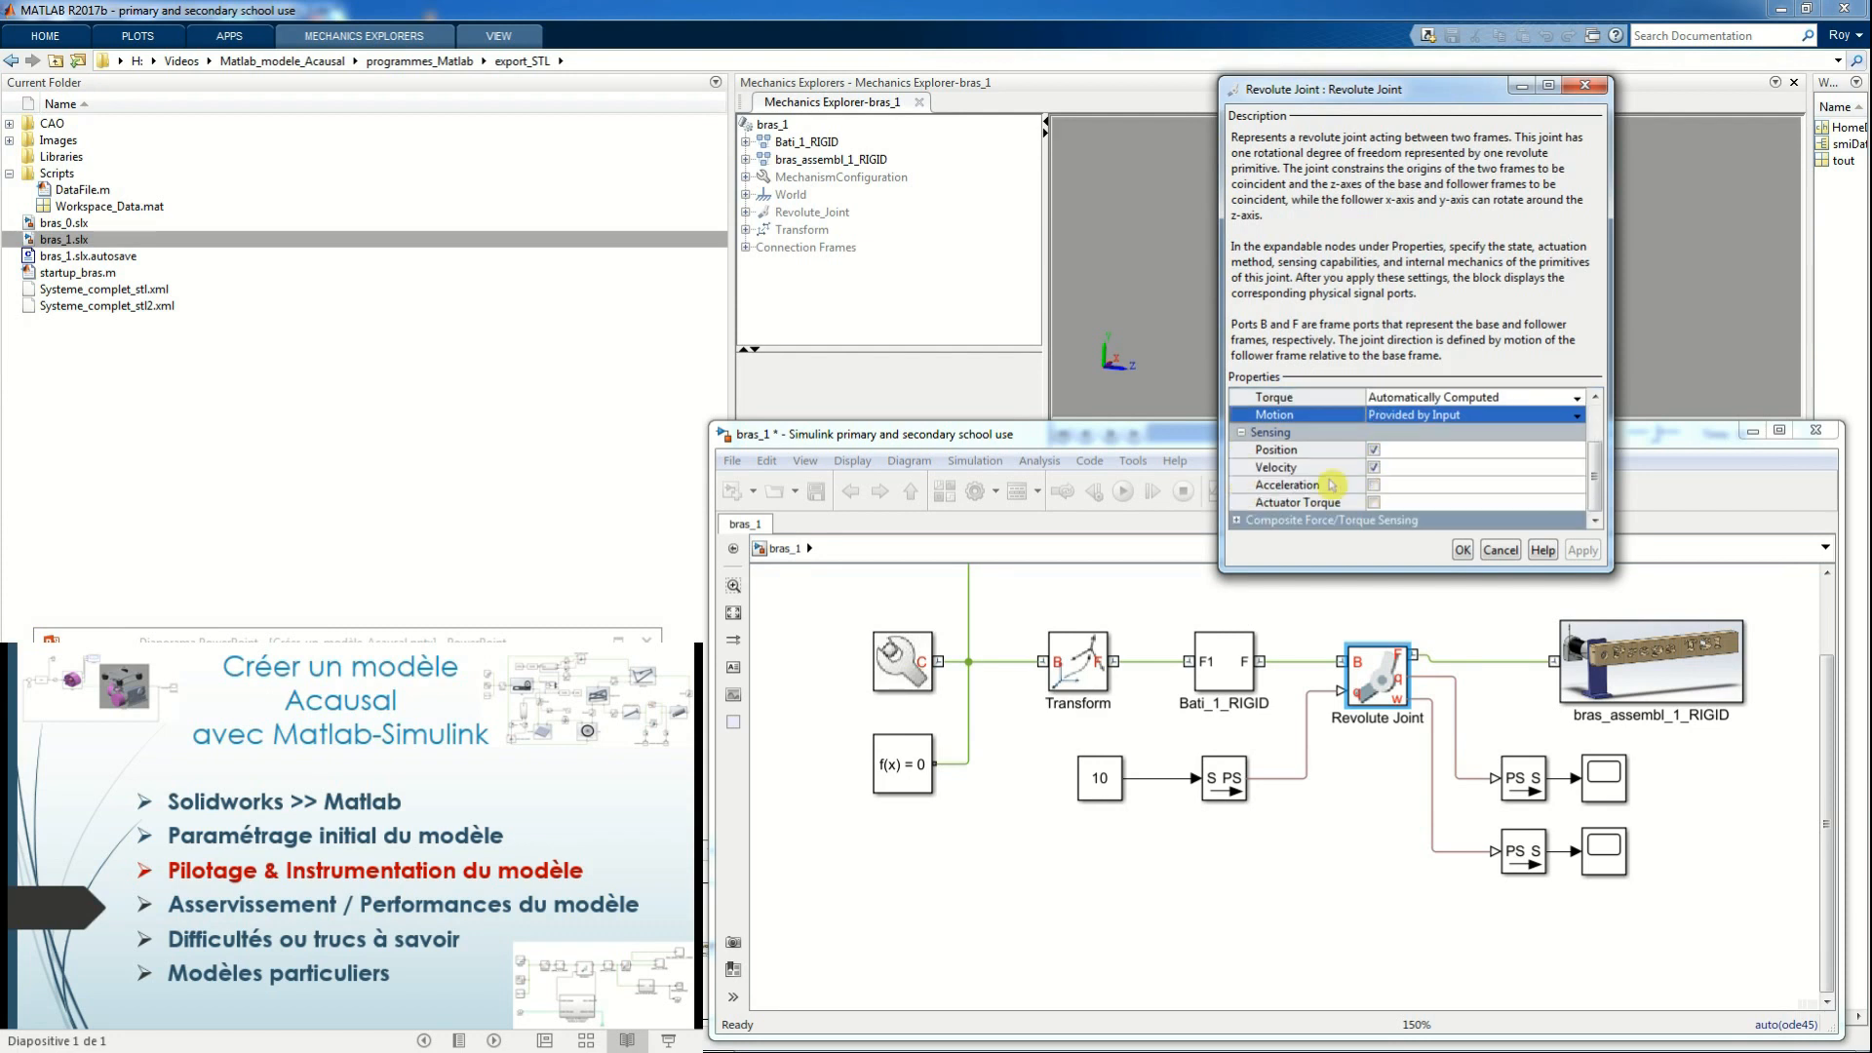
pyautogui.click(1463, 552)
# Check the Simulink-PS Converter's input signal unit and try to run the simulation
pyautogui.click(1328, 841)
pyautogui.click(1245, 781)
pyautogui.doubleClick(1245, 781)
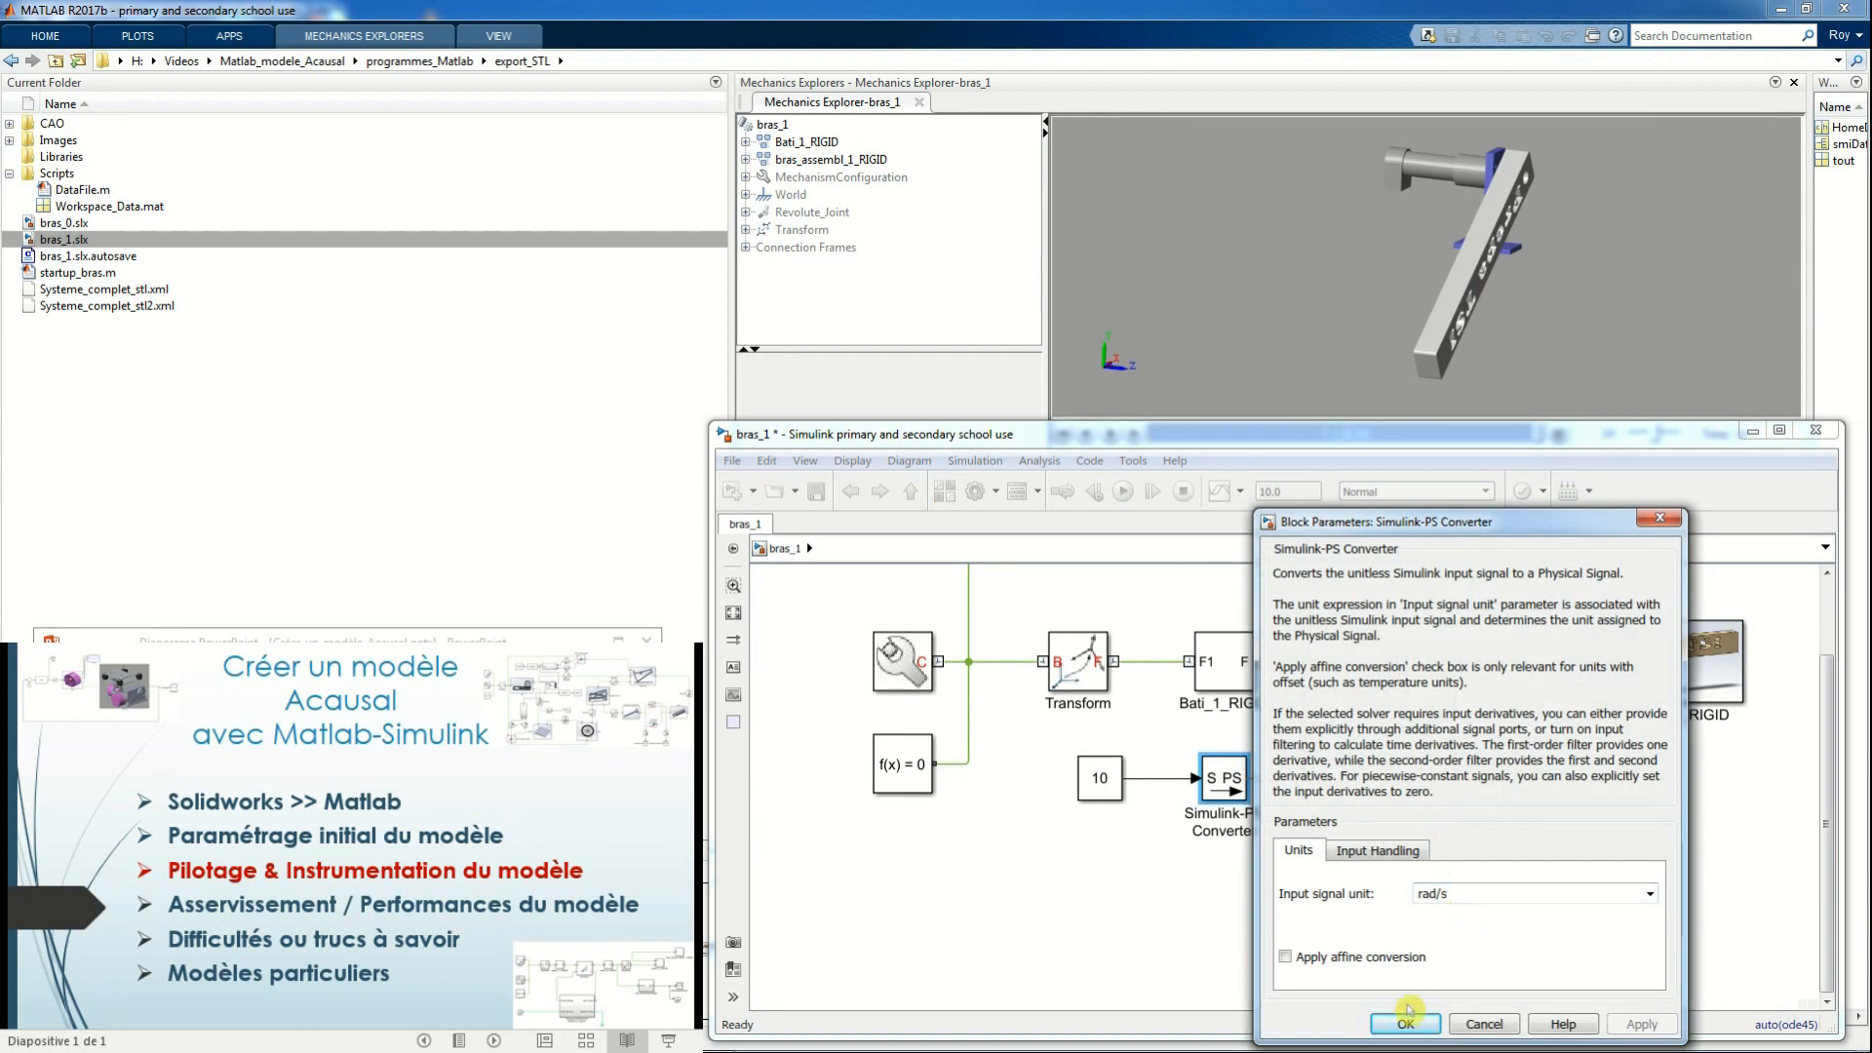
pyautogui.click(1407, 1024)
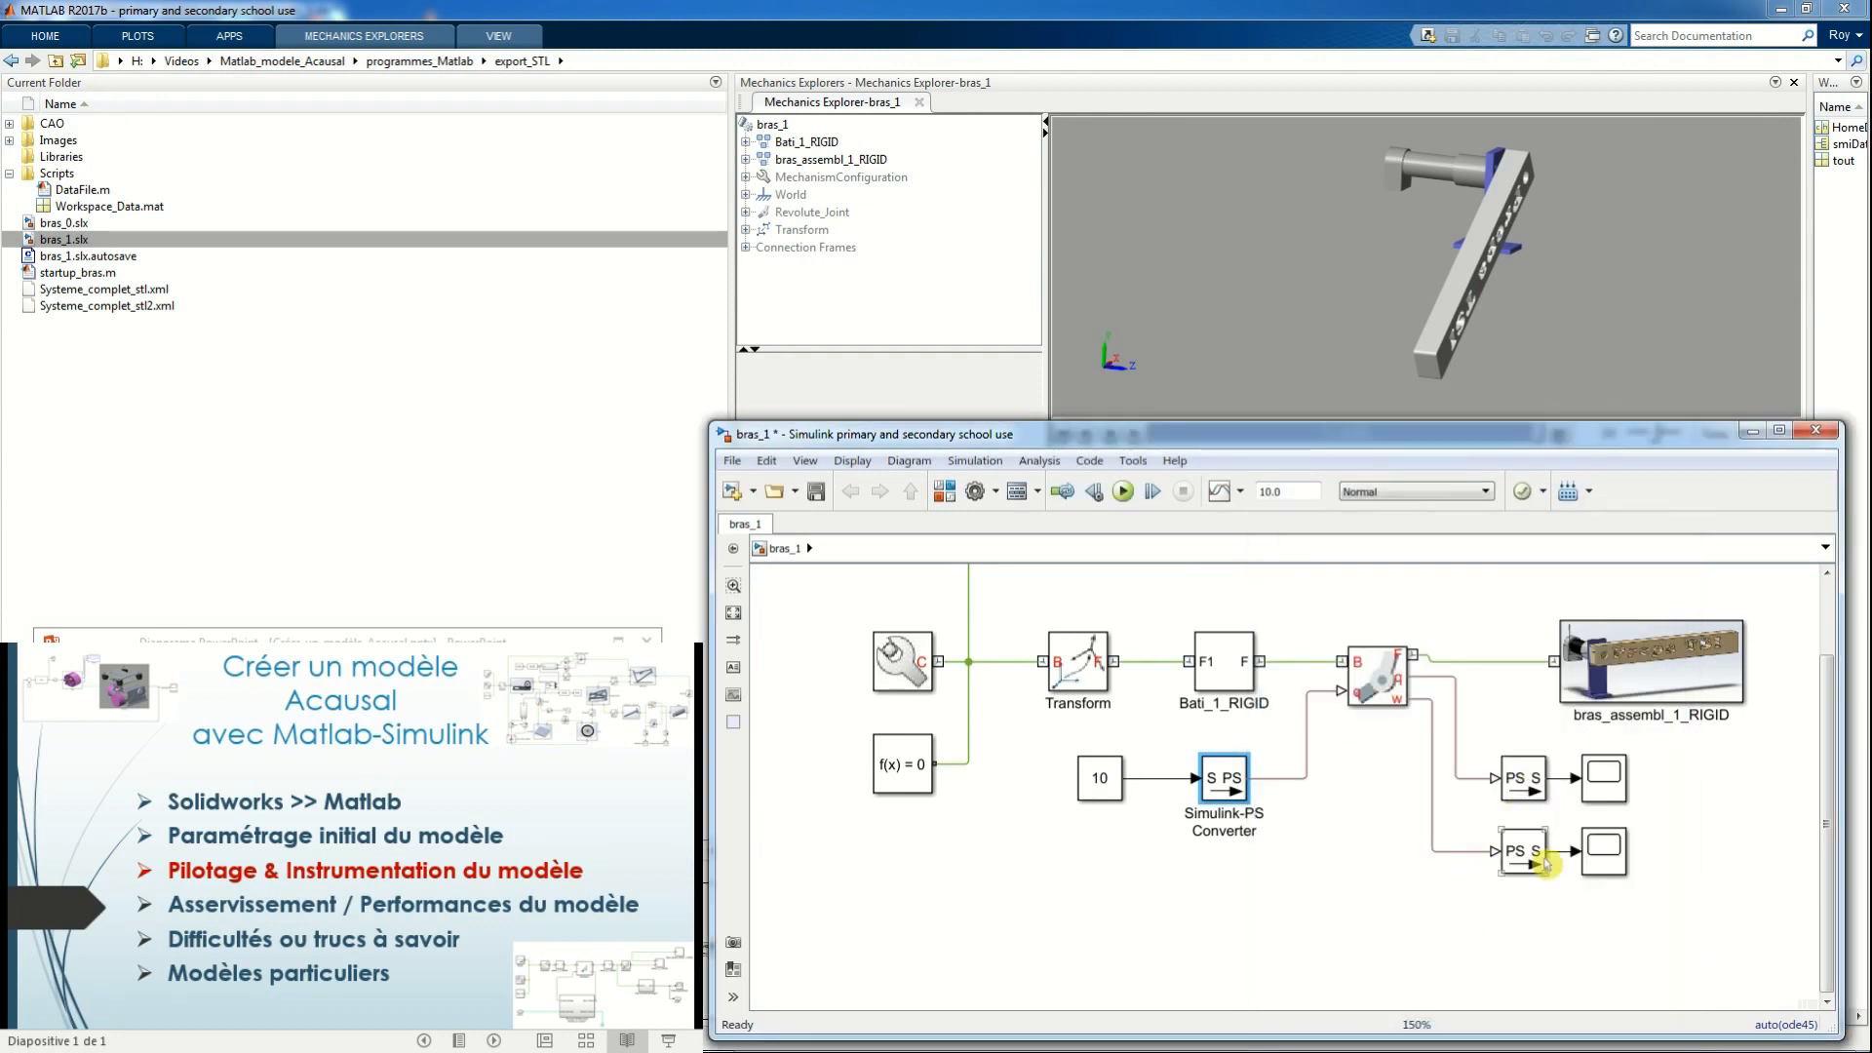
pyautogui.click(1358, 857)
pyautogui.click(1122, 490)
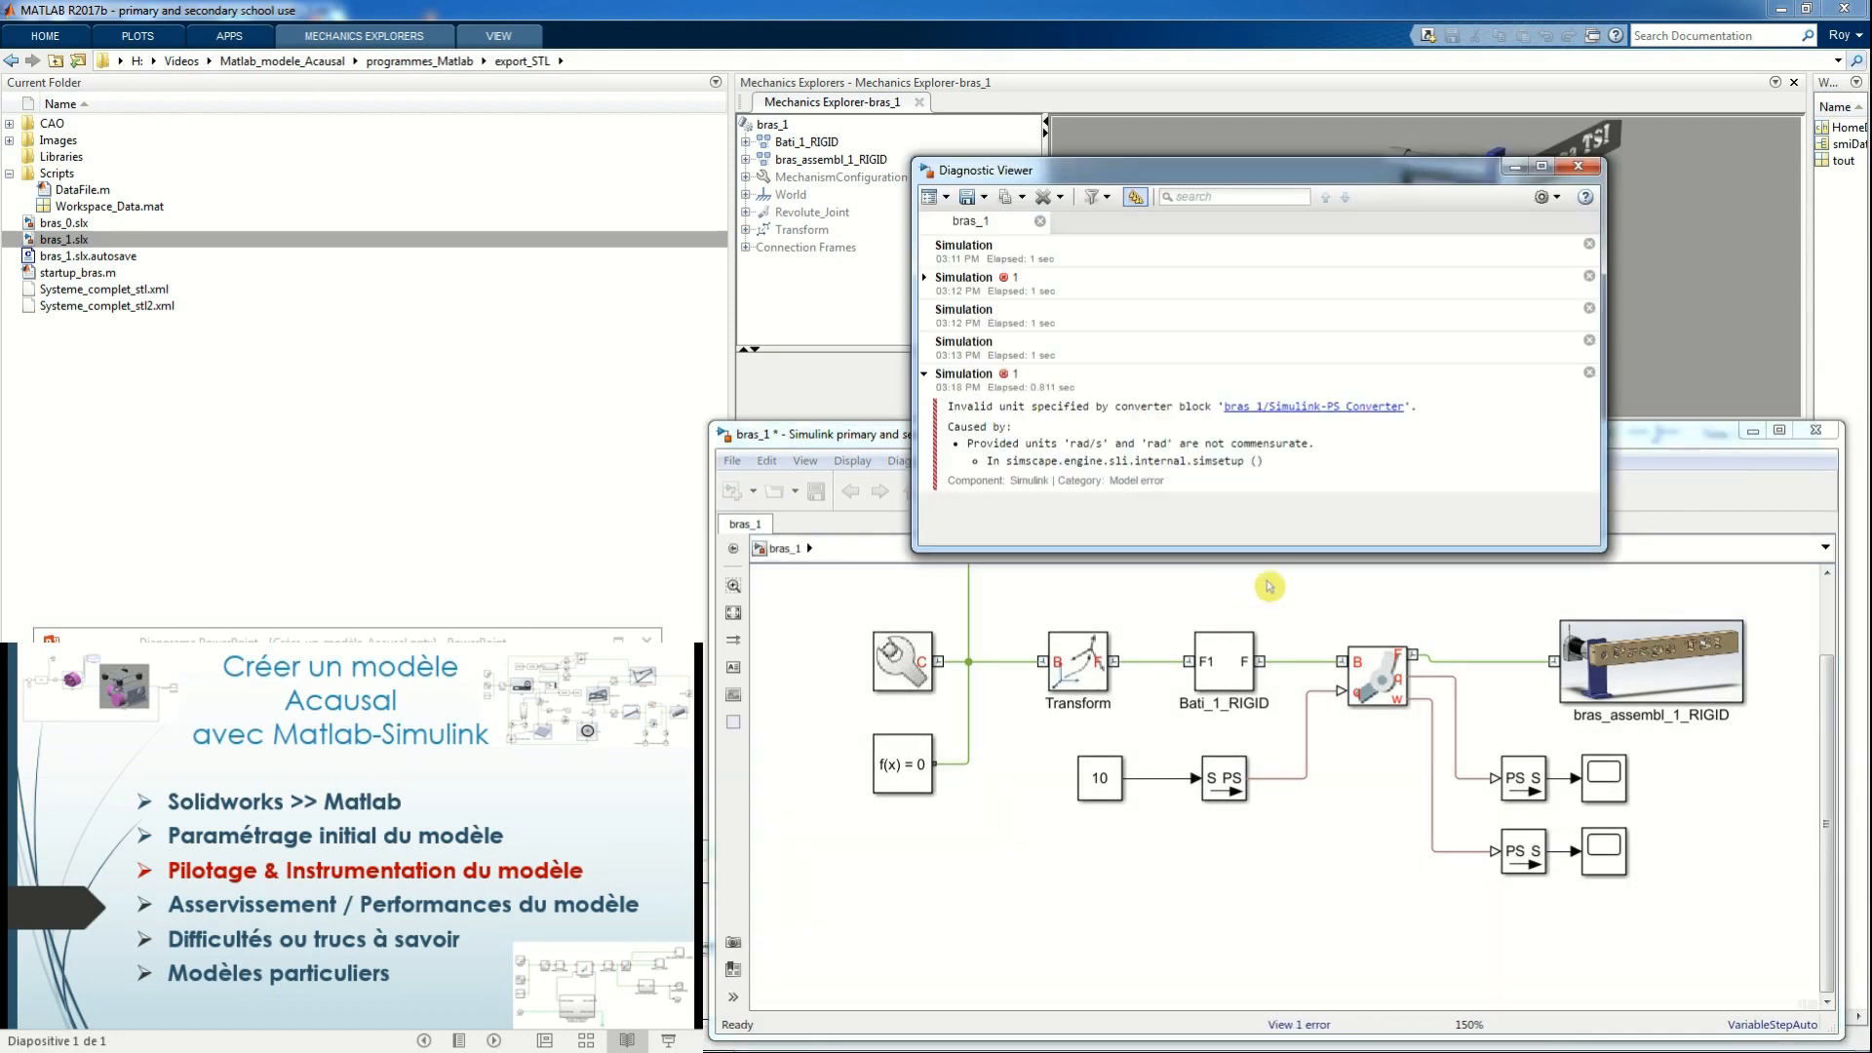
pyautogui.click(1579, 166)
# Set the Simulink-PS Converter's input signal unit to rad and run the simulation
pyautogui.doubleClick(1226, 780)
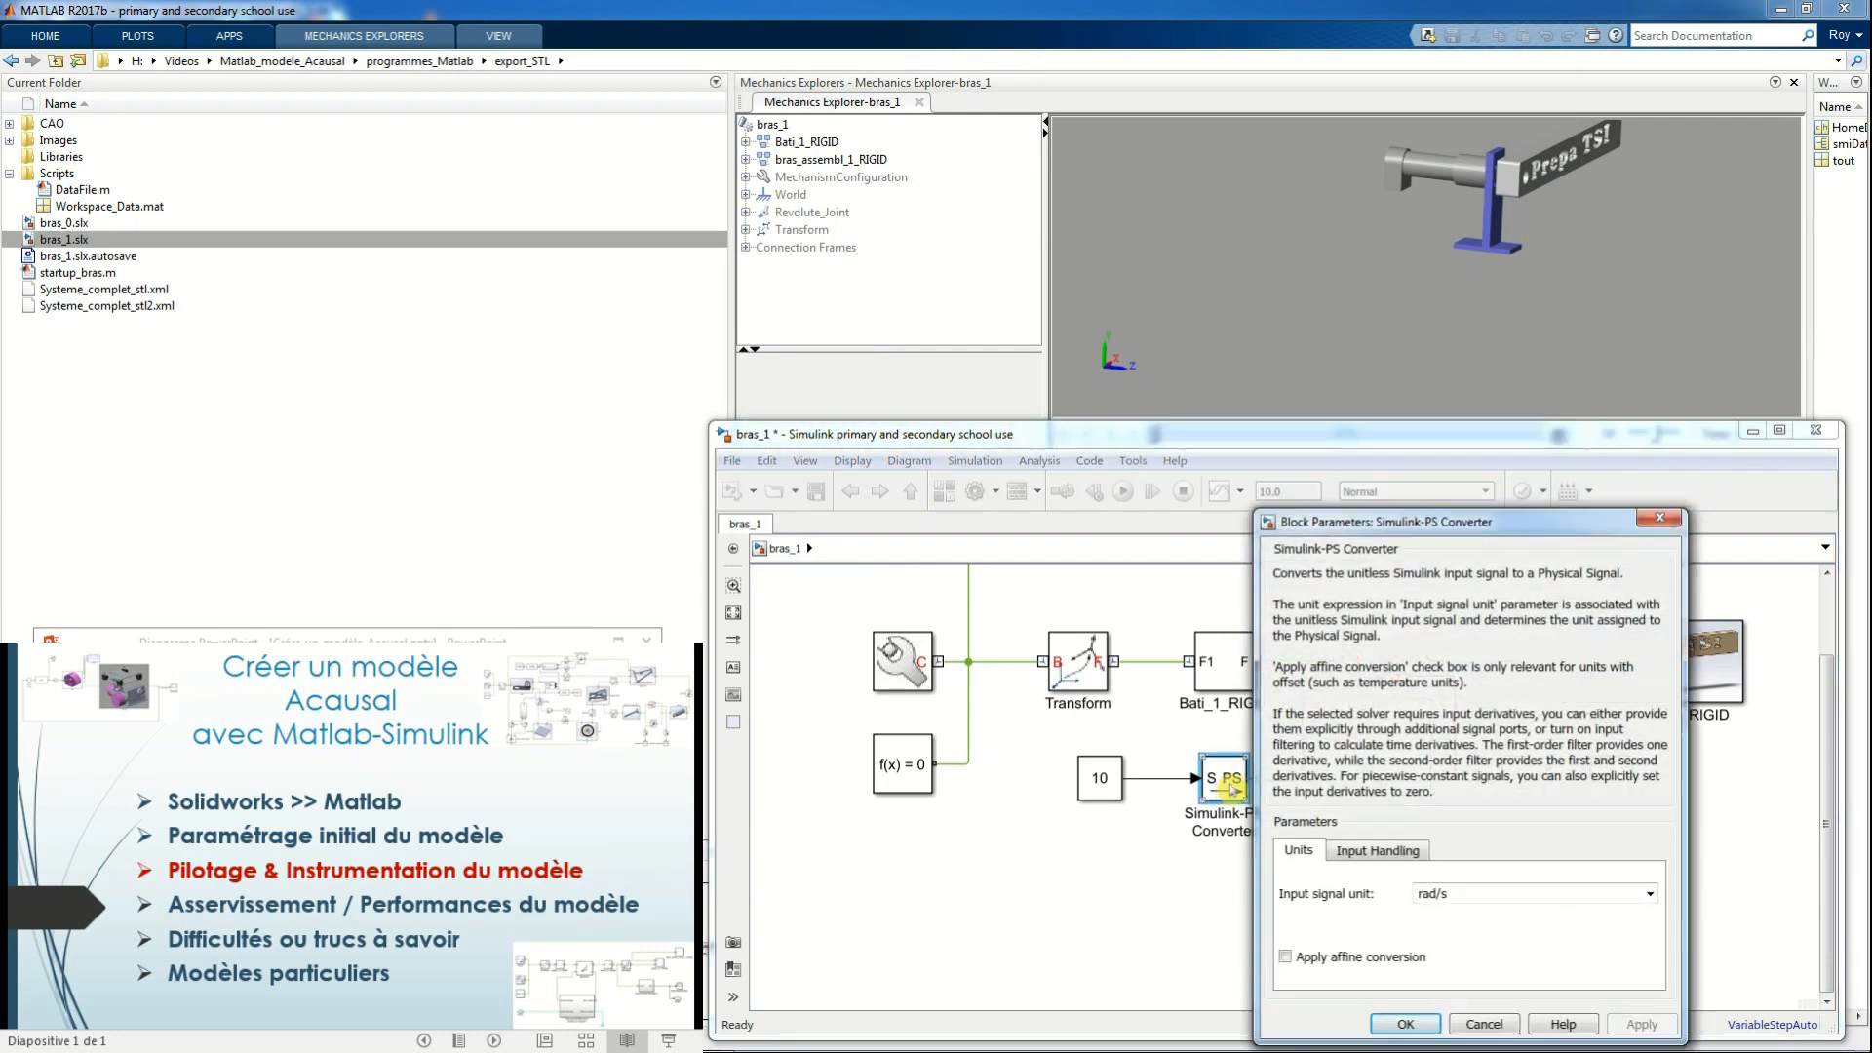
pyautogui.click(1649, 893)
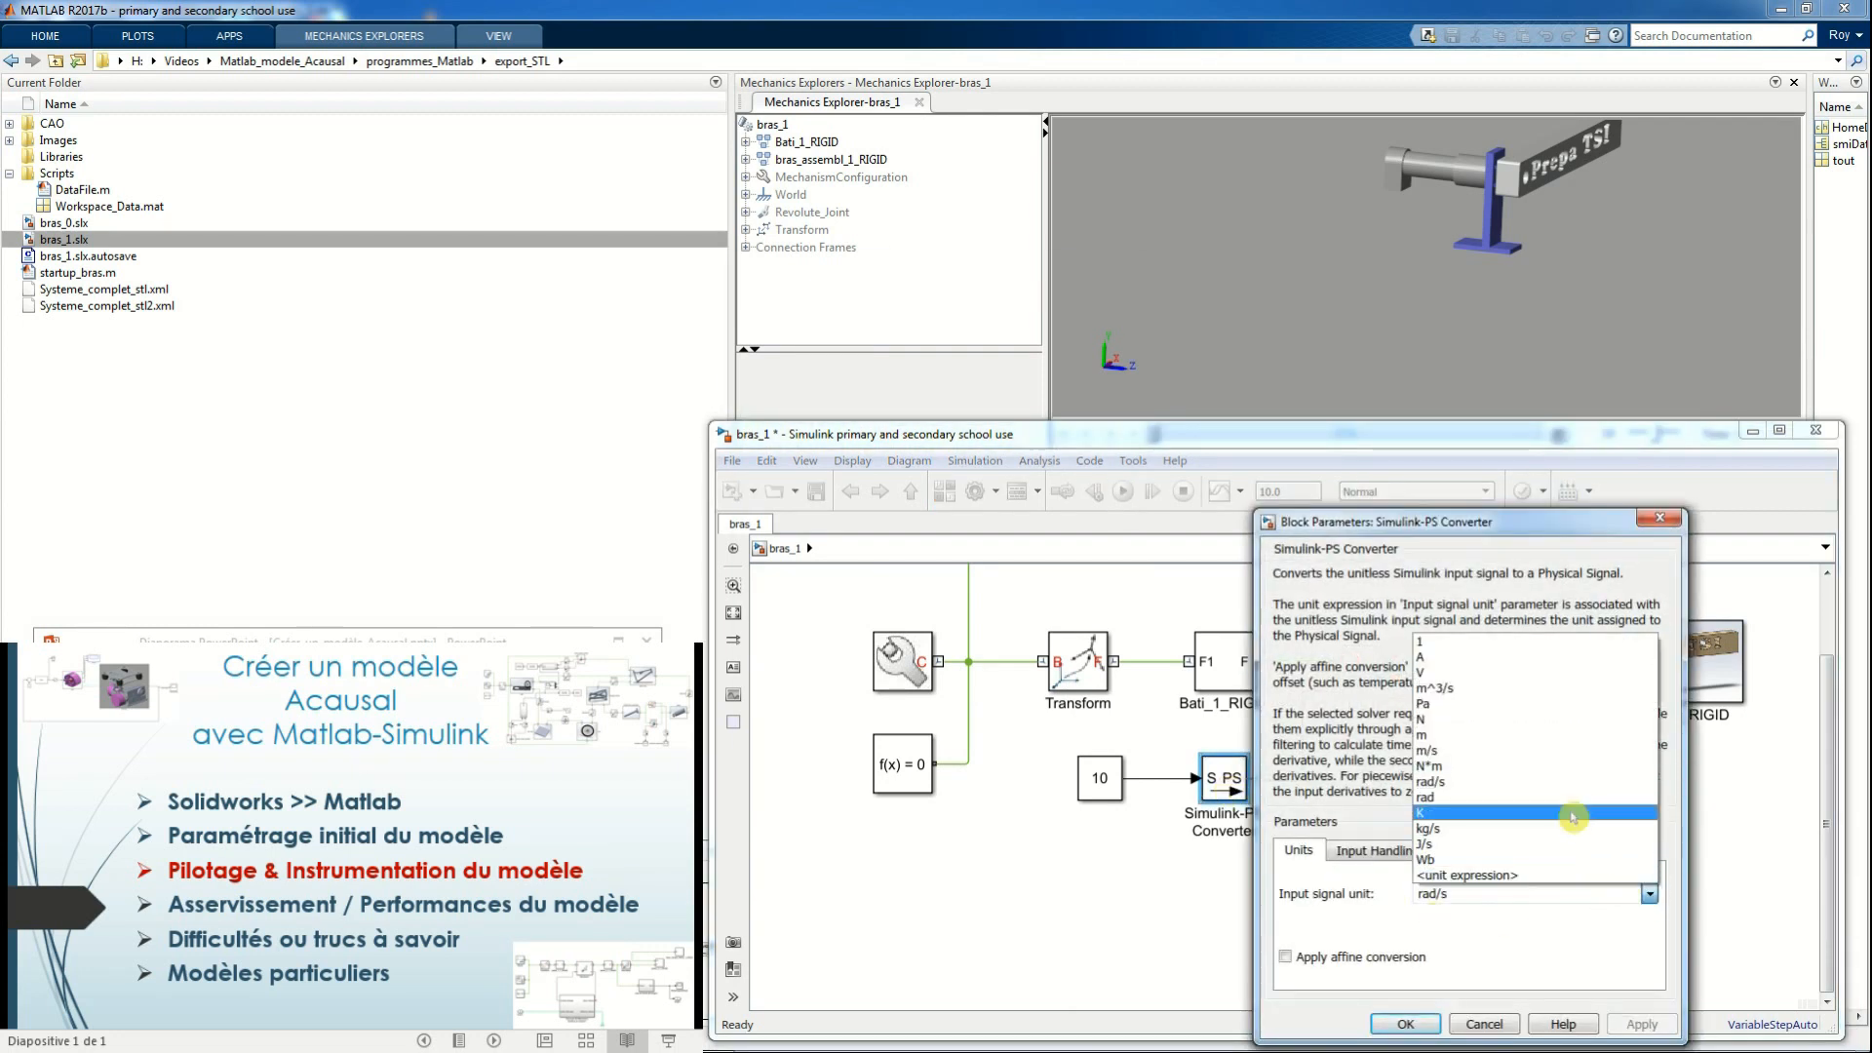
pyautogui.click(1568, 813)
pyautogui.click(1407, 1023)
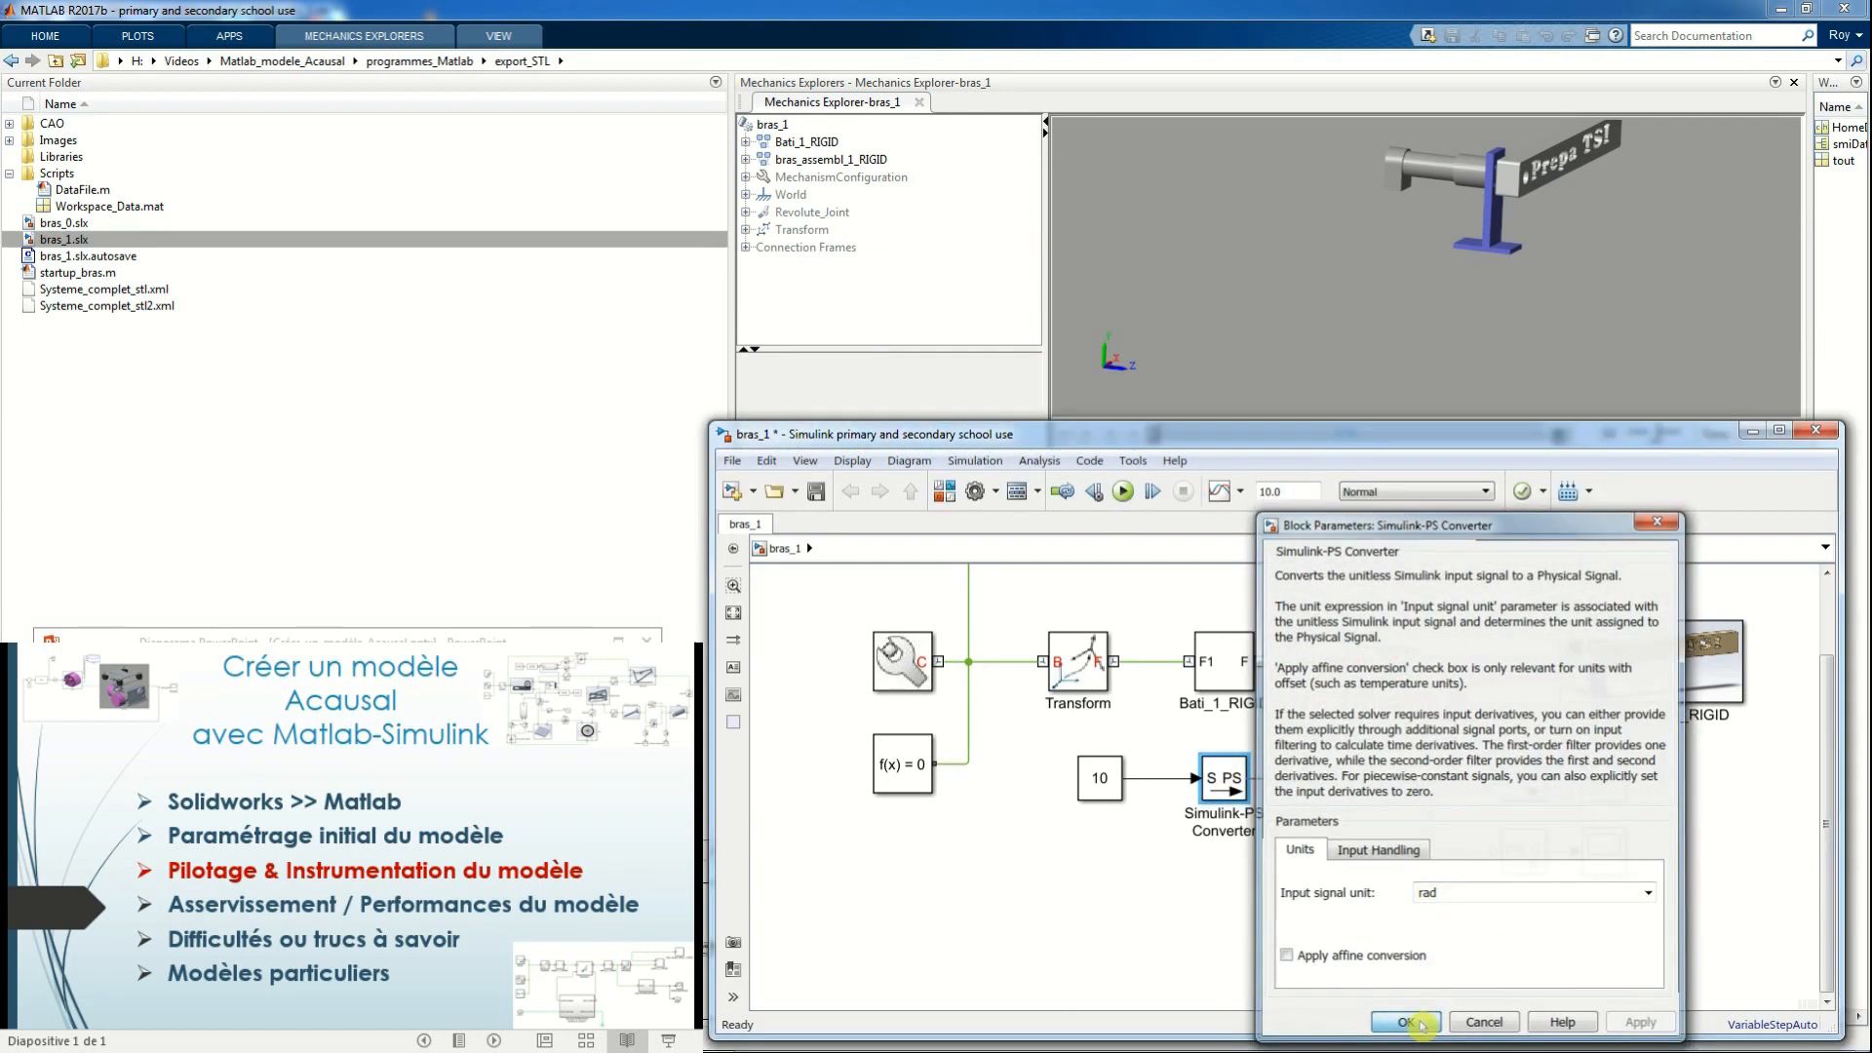
pyautogui.click(1122, 491)
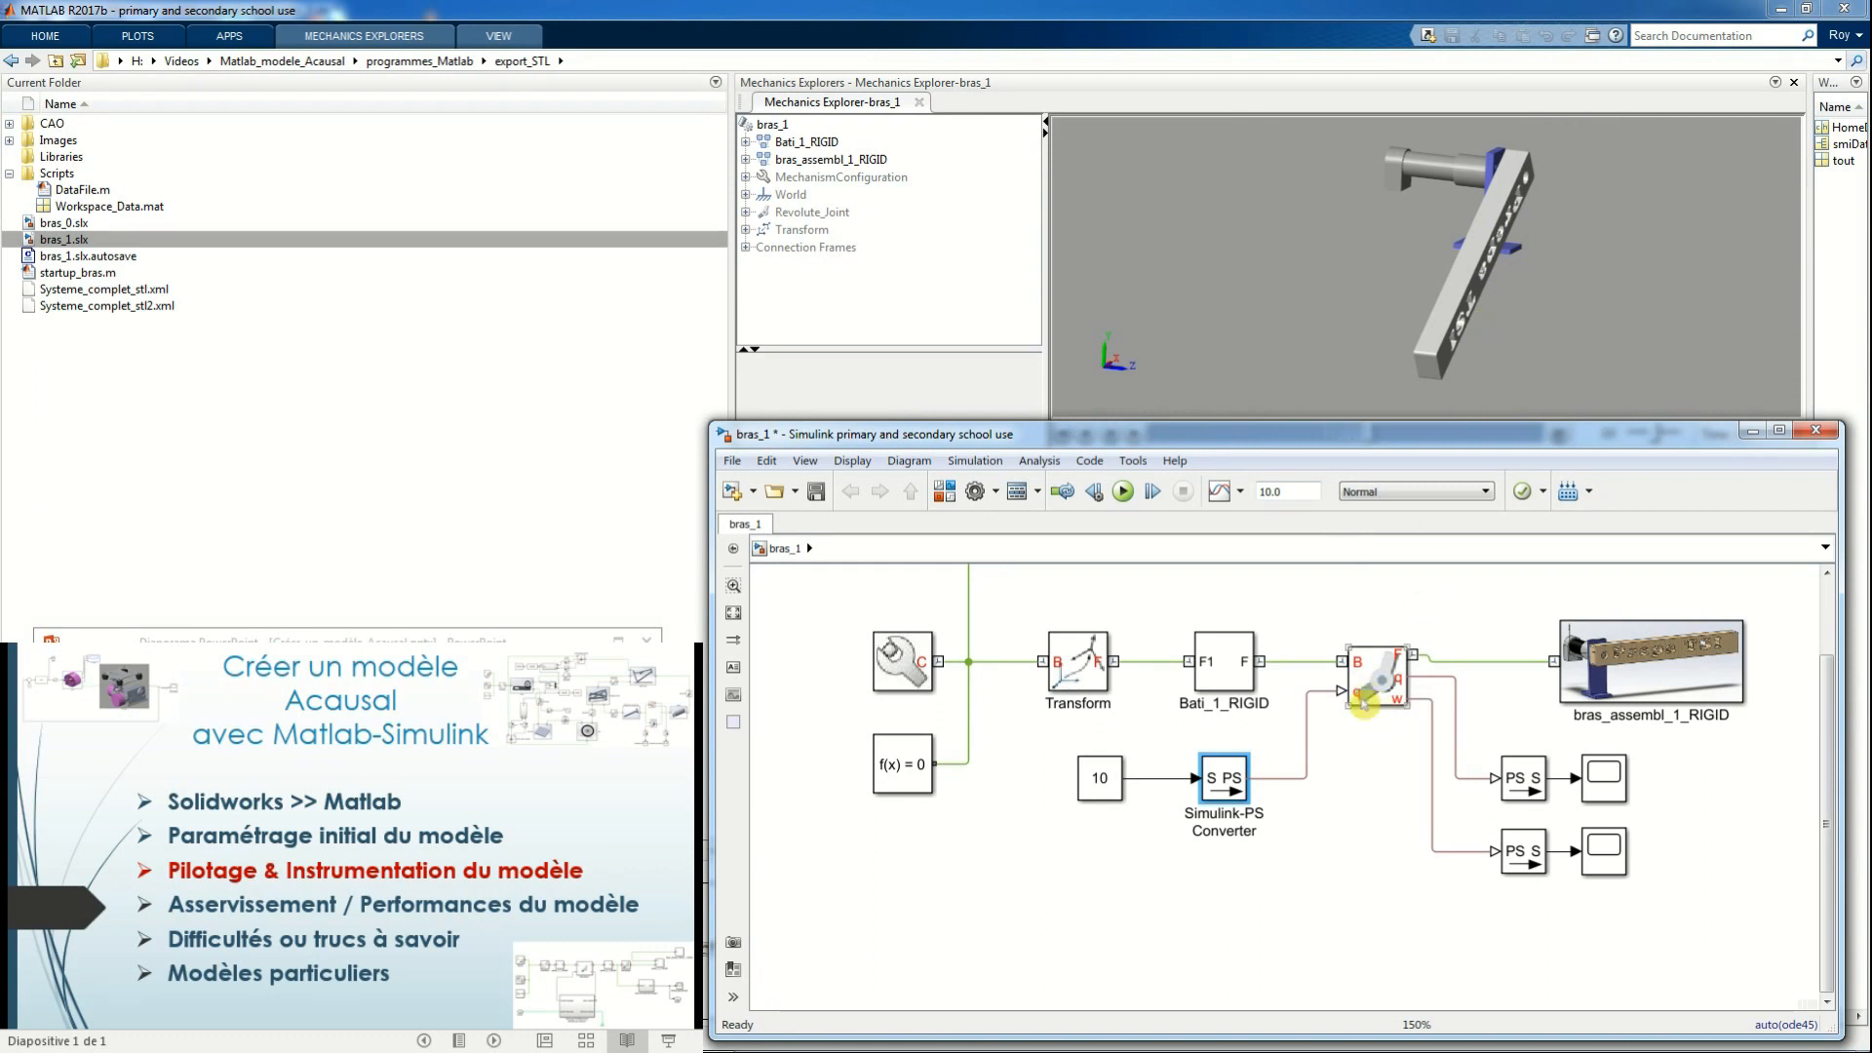
# Insert an Integrator block between the constant 10 and the Simulink-PS Converter, spacing out the neighbouring blocks
pyautogui.moveTo(1223, 787); pyautogui.dragTo(1252, 787)
pyautogui.click(1201, 903)
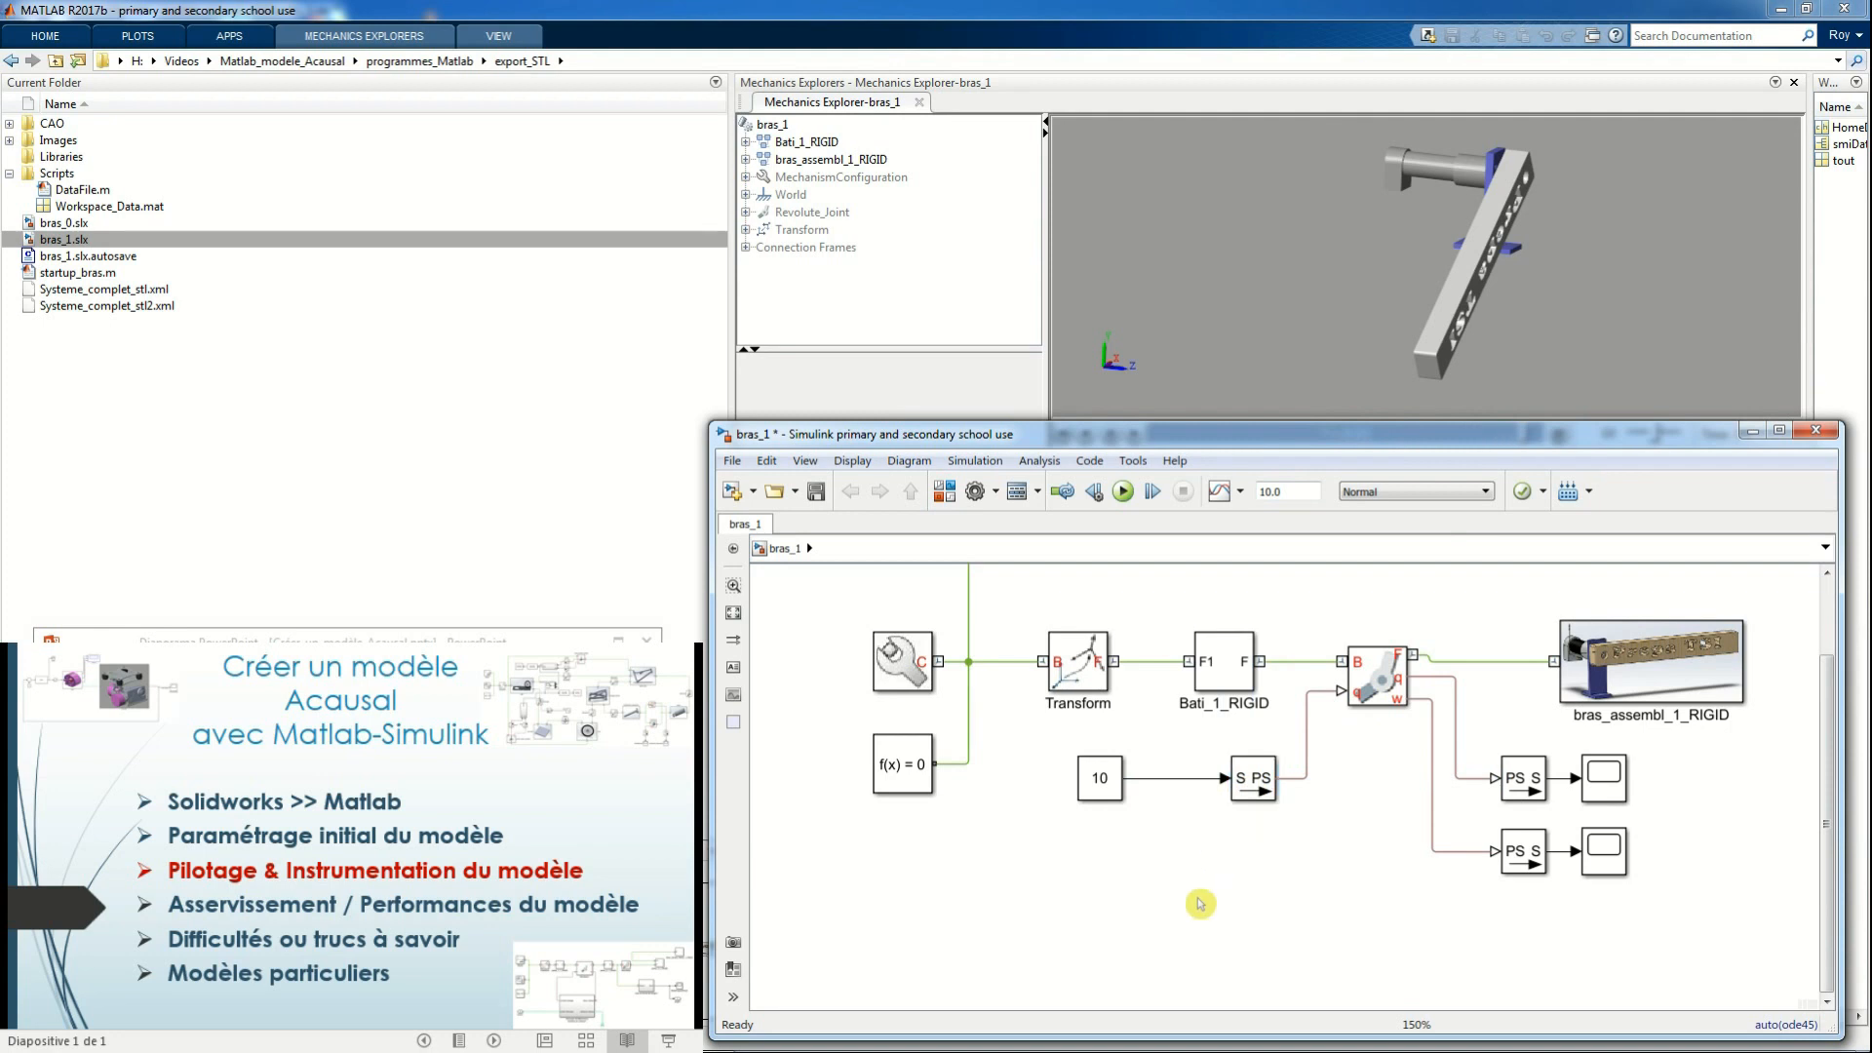
pyautogui.doubleClick(1200, 904)
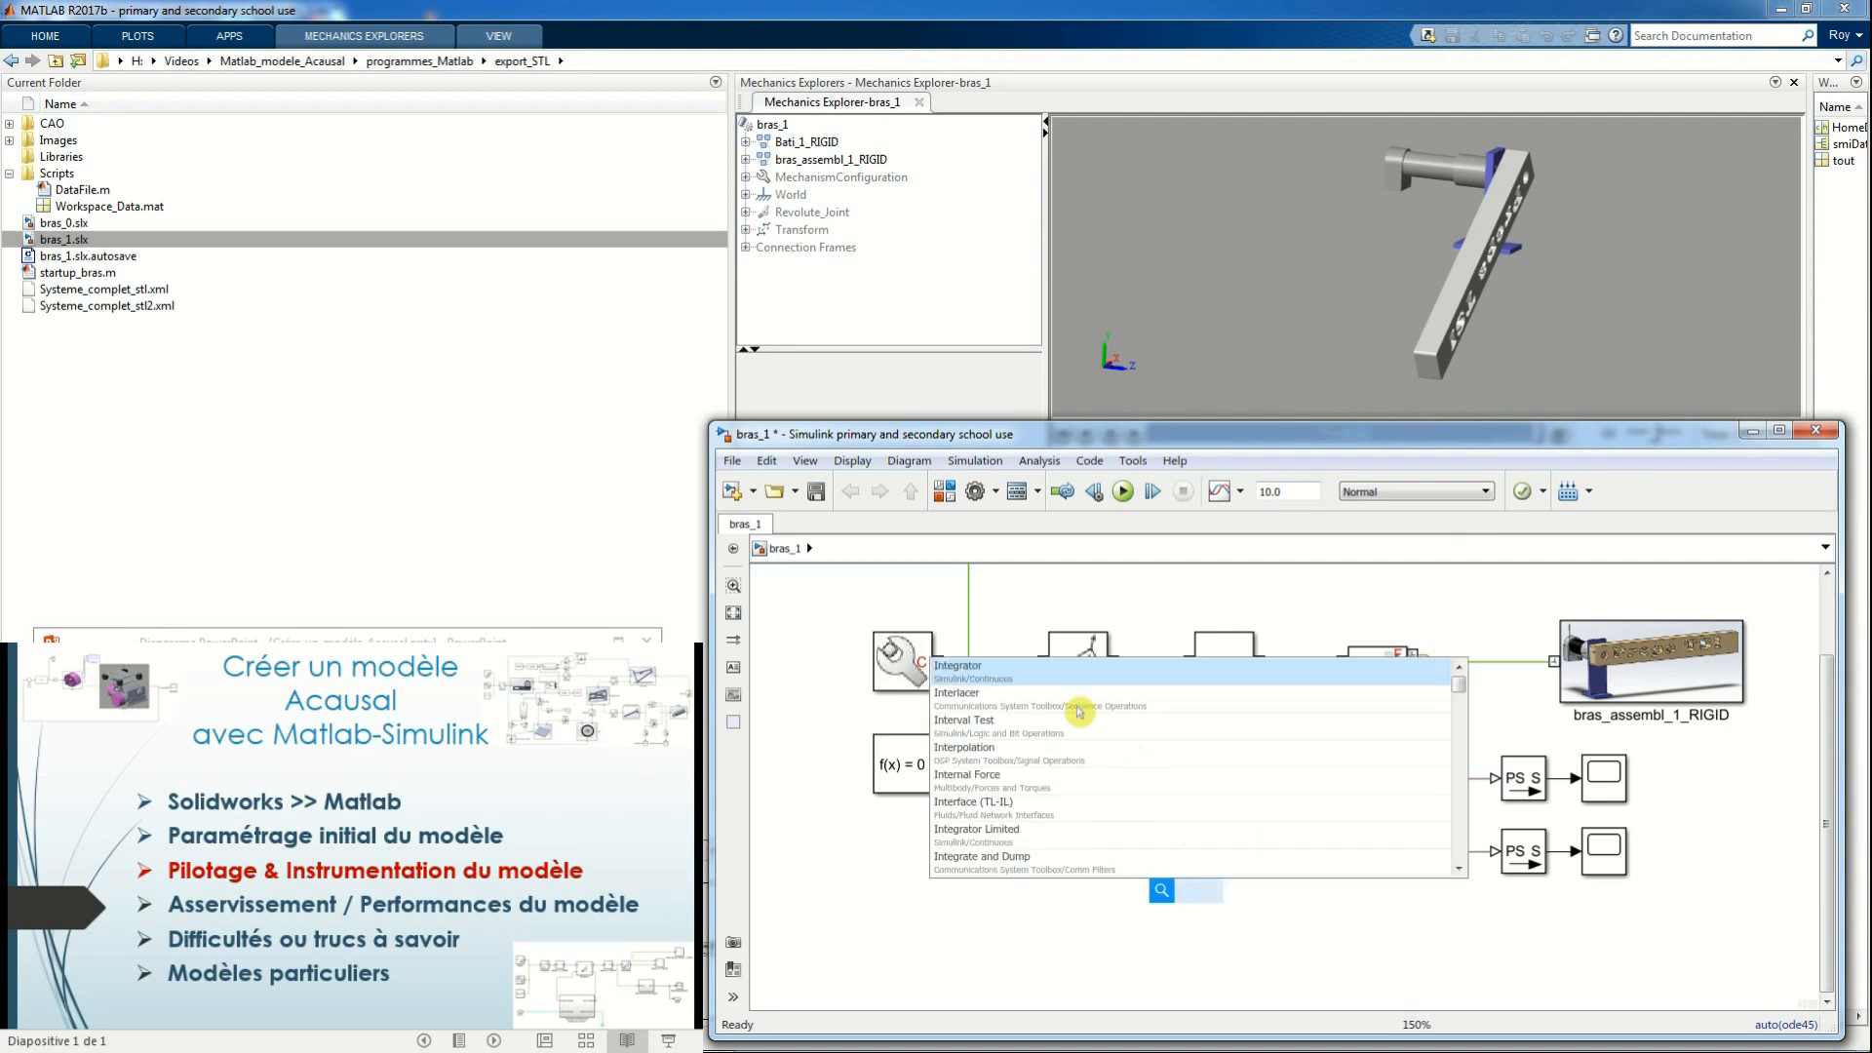
pyautogui.click(1048, 677)
pyautogui.moveTo(1181, 898); pyautogui.dragTo(1083, 781)
# Check the Simulink-PS Converter's parameters, then try to run the simulation and examine the diagnostics
pyautogui.doubleClick(1259, 778)
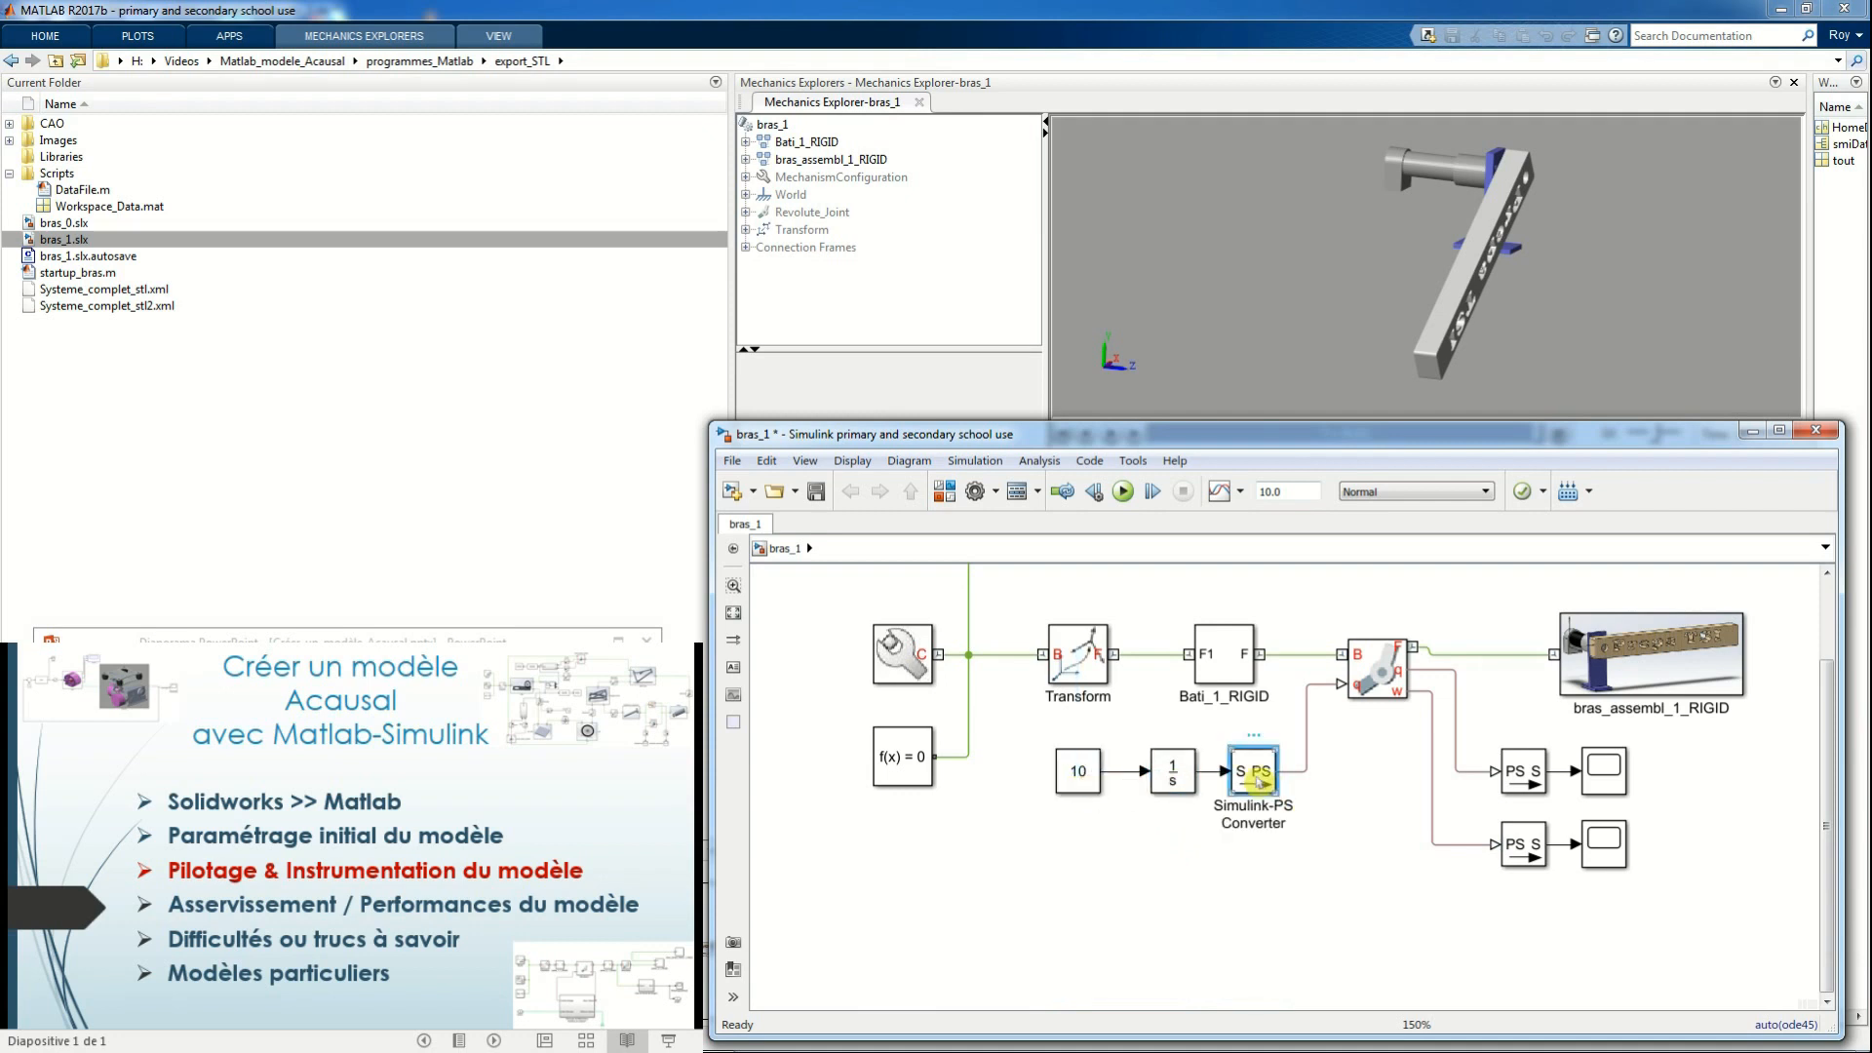
pyautogui.click(1455, 1017)
pyautogui.click(1122, 491)
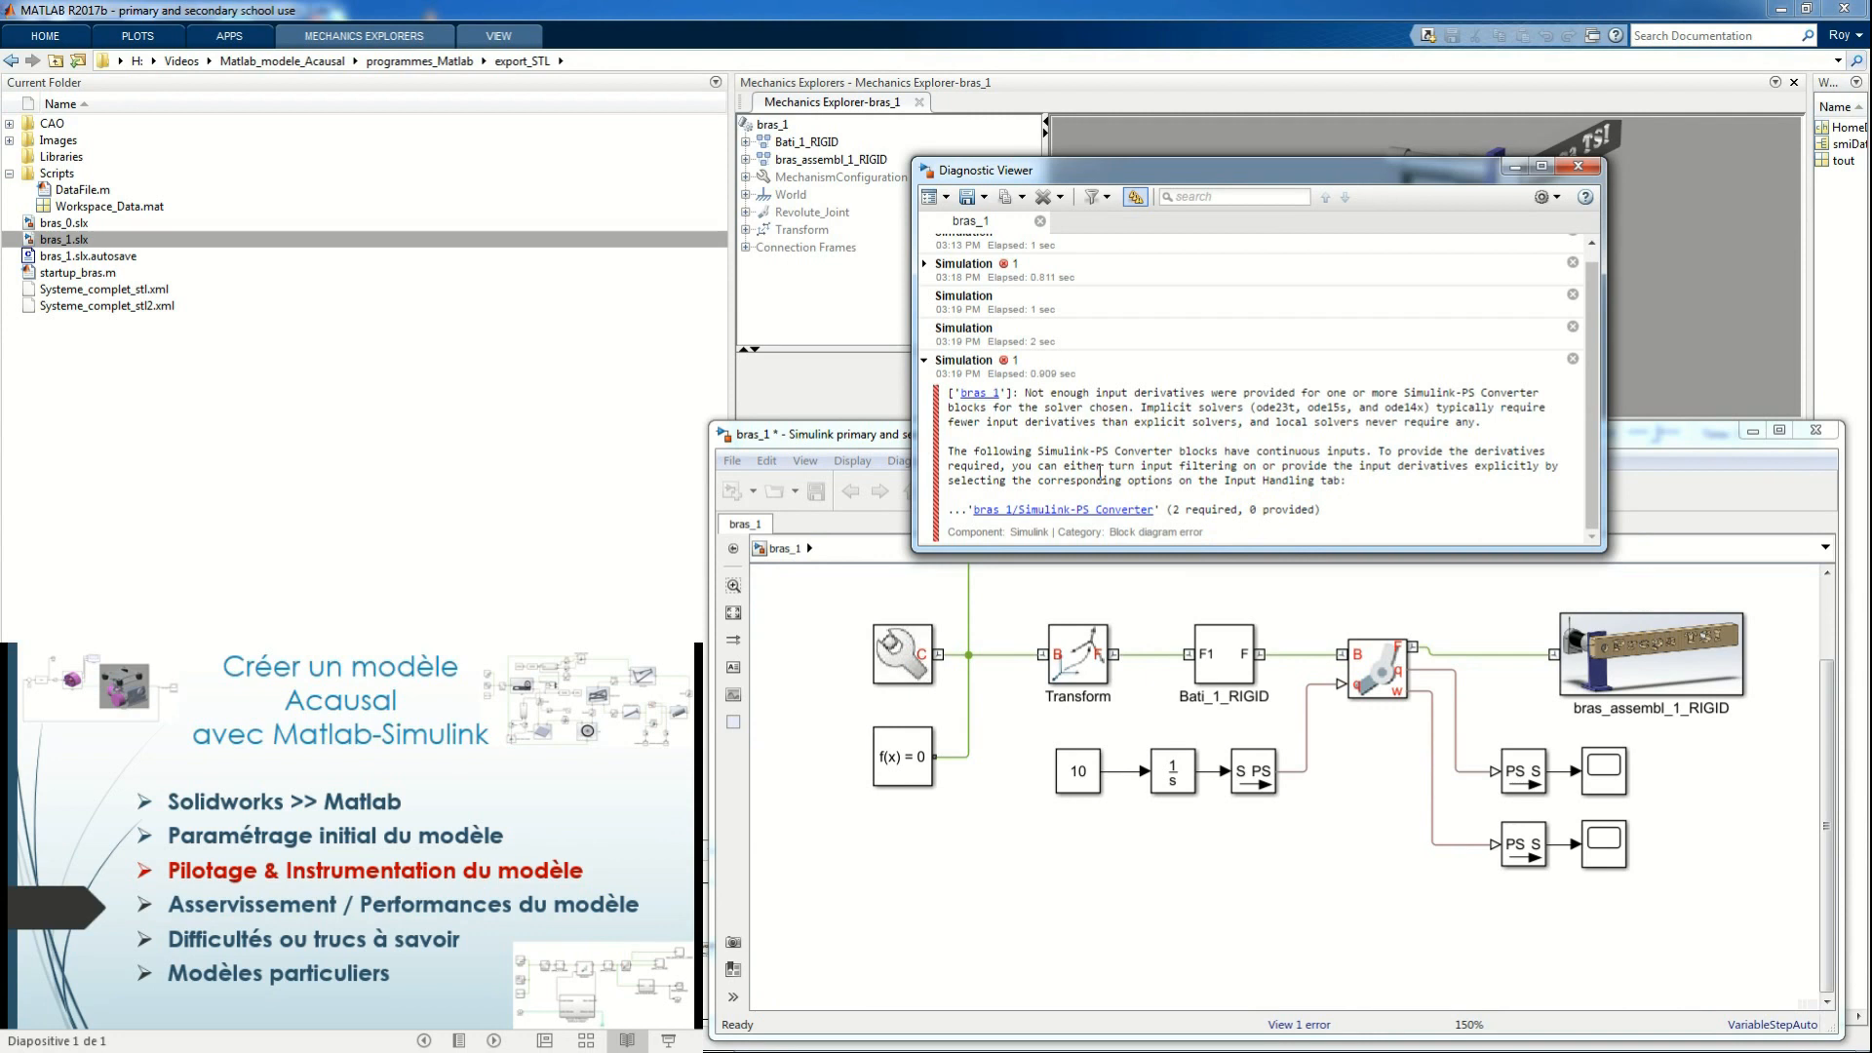
pyautogui.moveTo(1030, 391); pyautogui.dragTo(1209, 389)
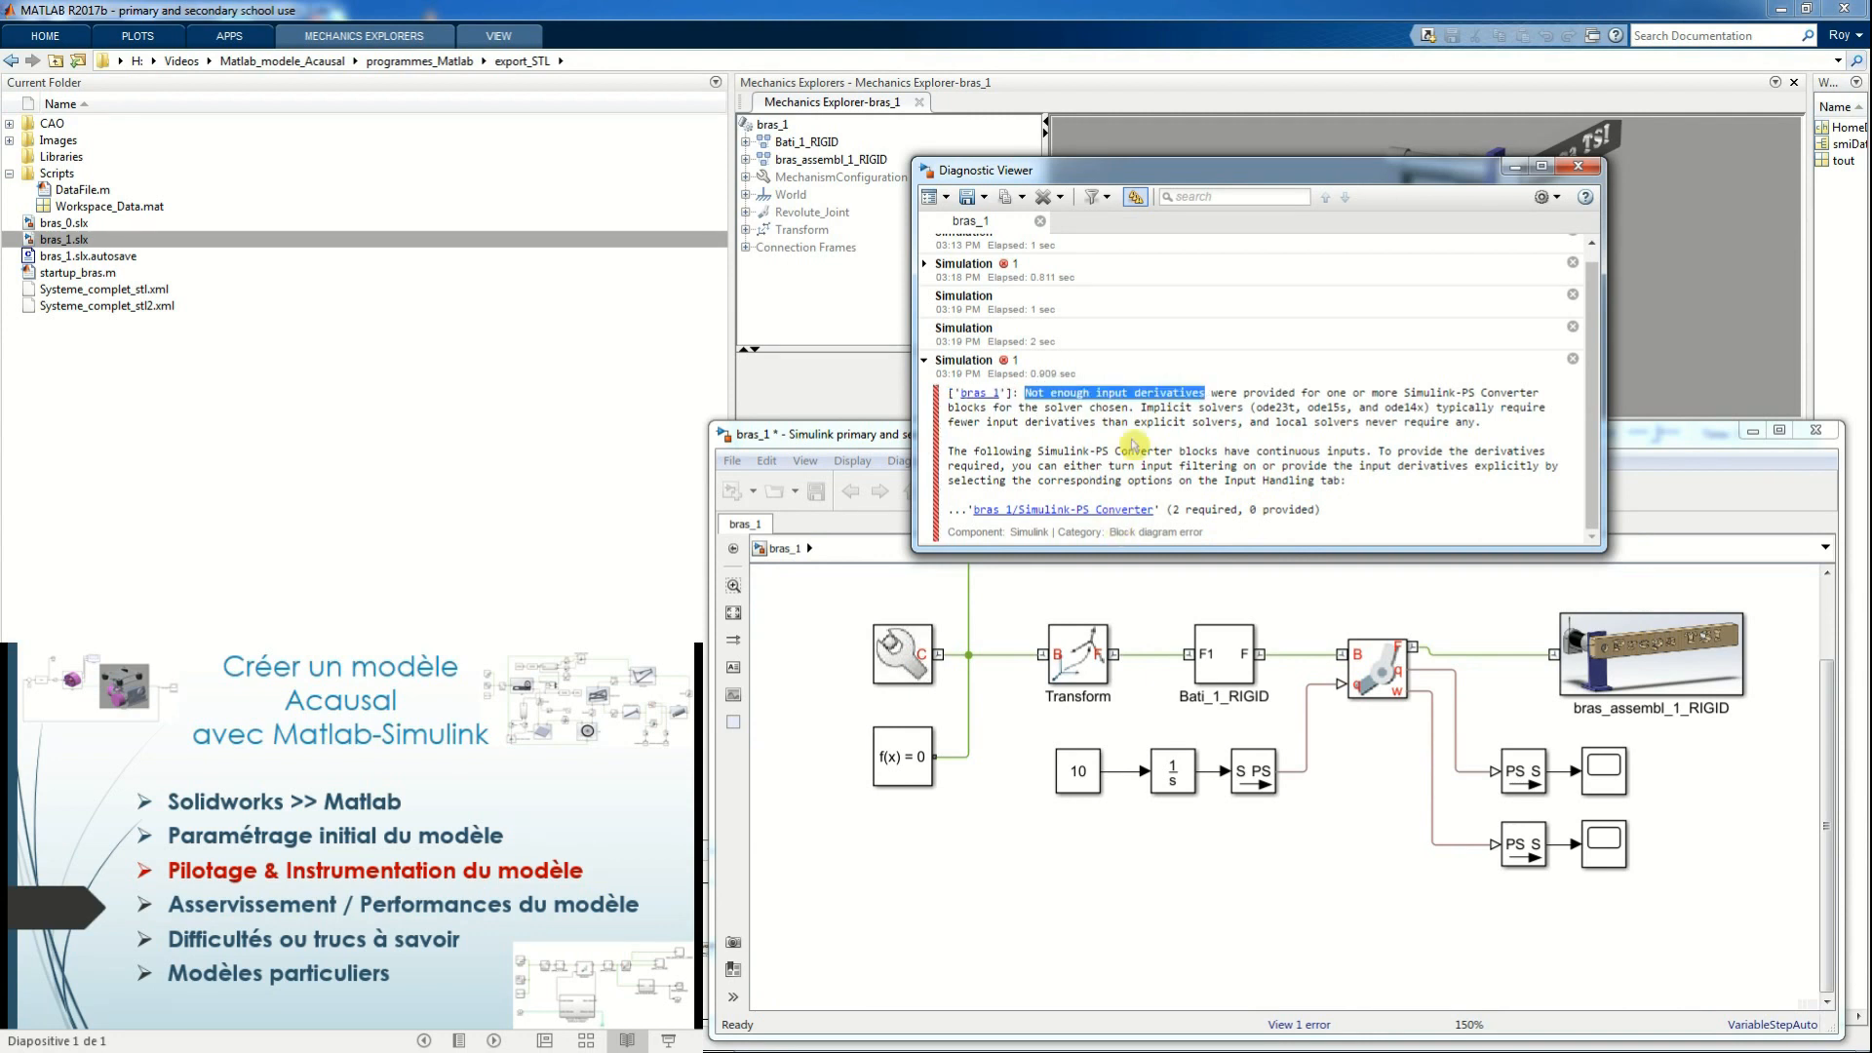
pyautogui.click(1578, 167)
# Set the Simulink-PS Converter to filter its input with calculated derivatives and second-order filtering, and run the simulation
pyautogui.doubleClick(1257, 780)
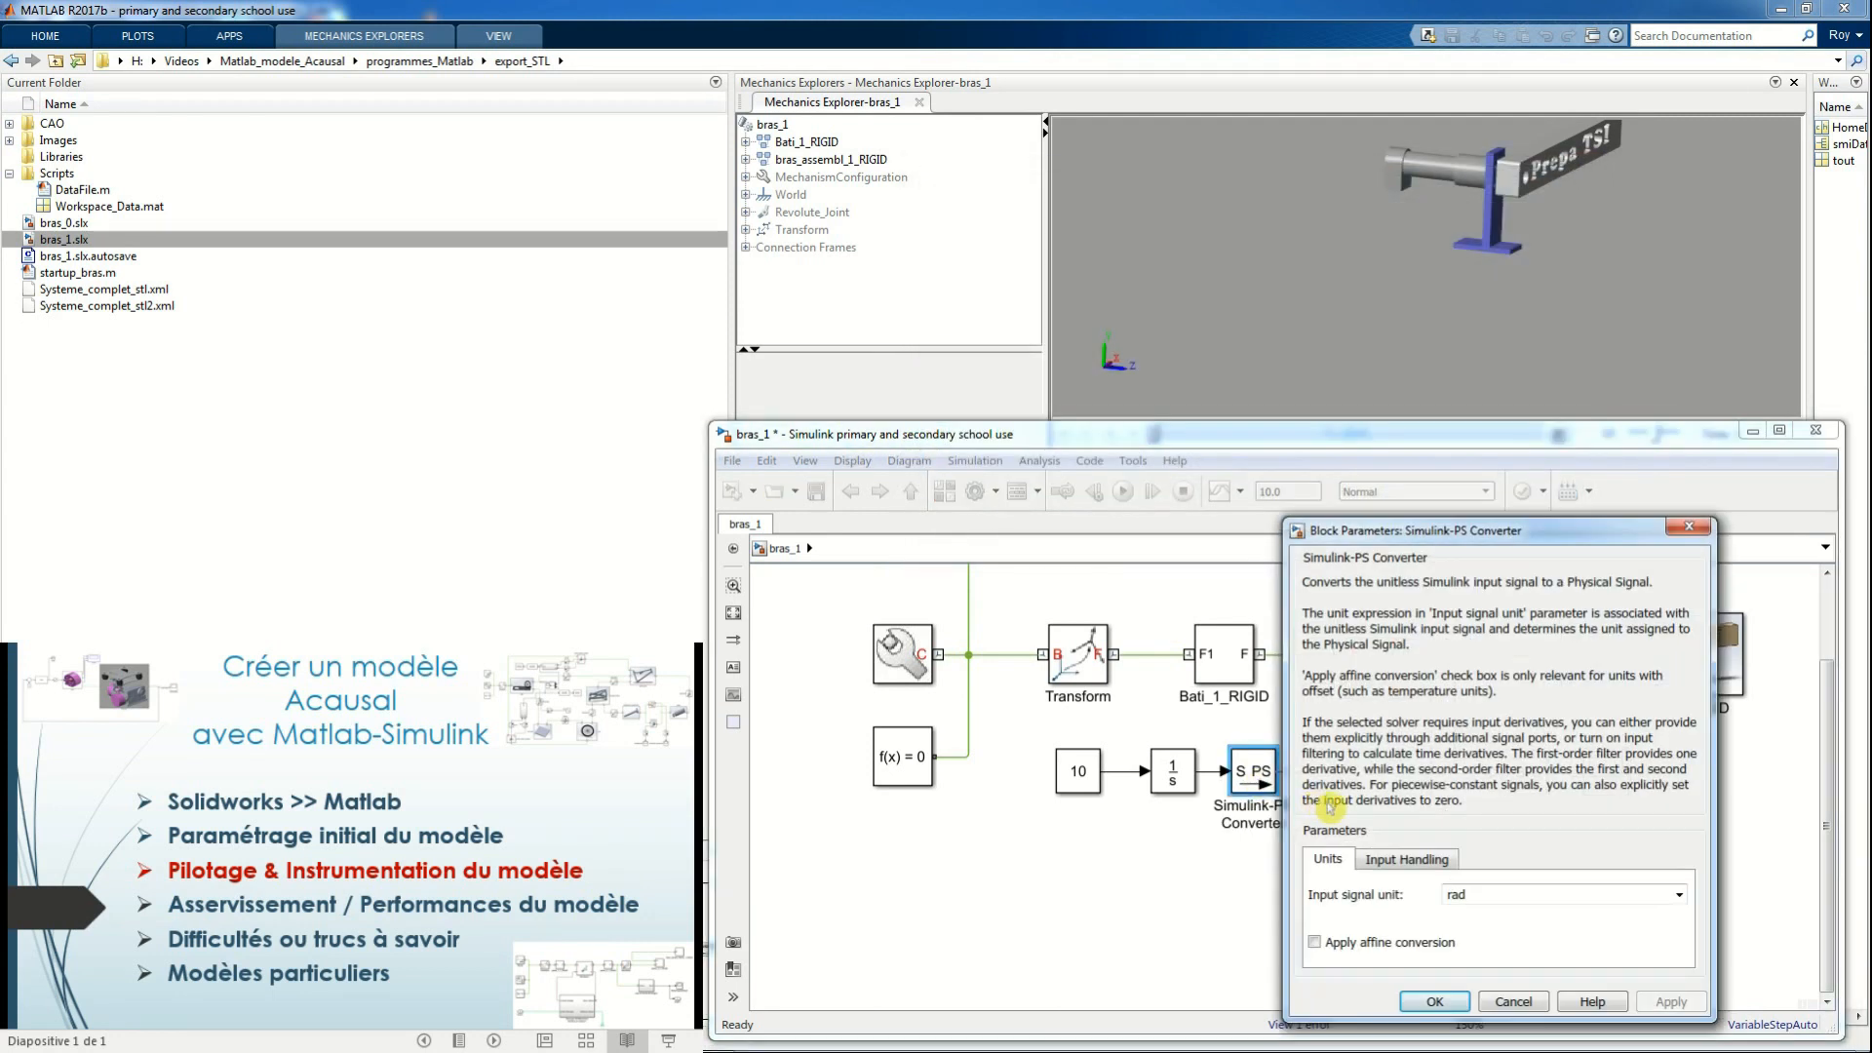
pyautogui.moveTo(1441, 538); pyautogui.dragTo(1473, 385)
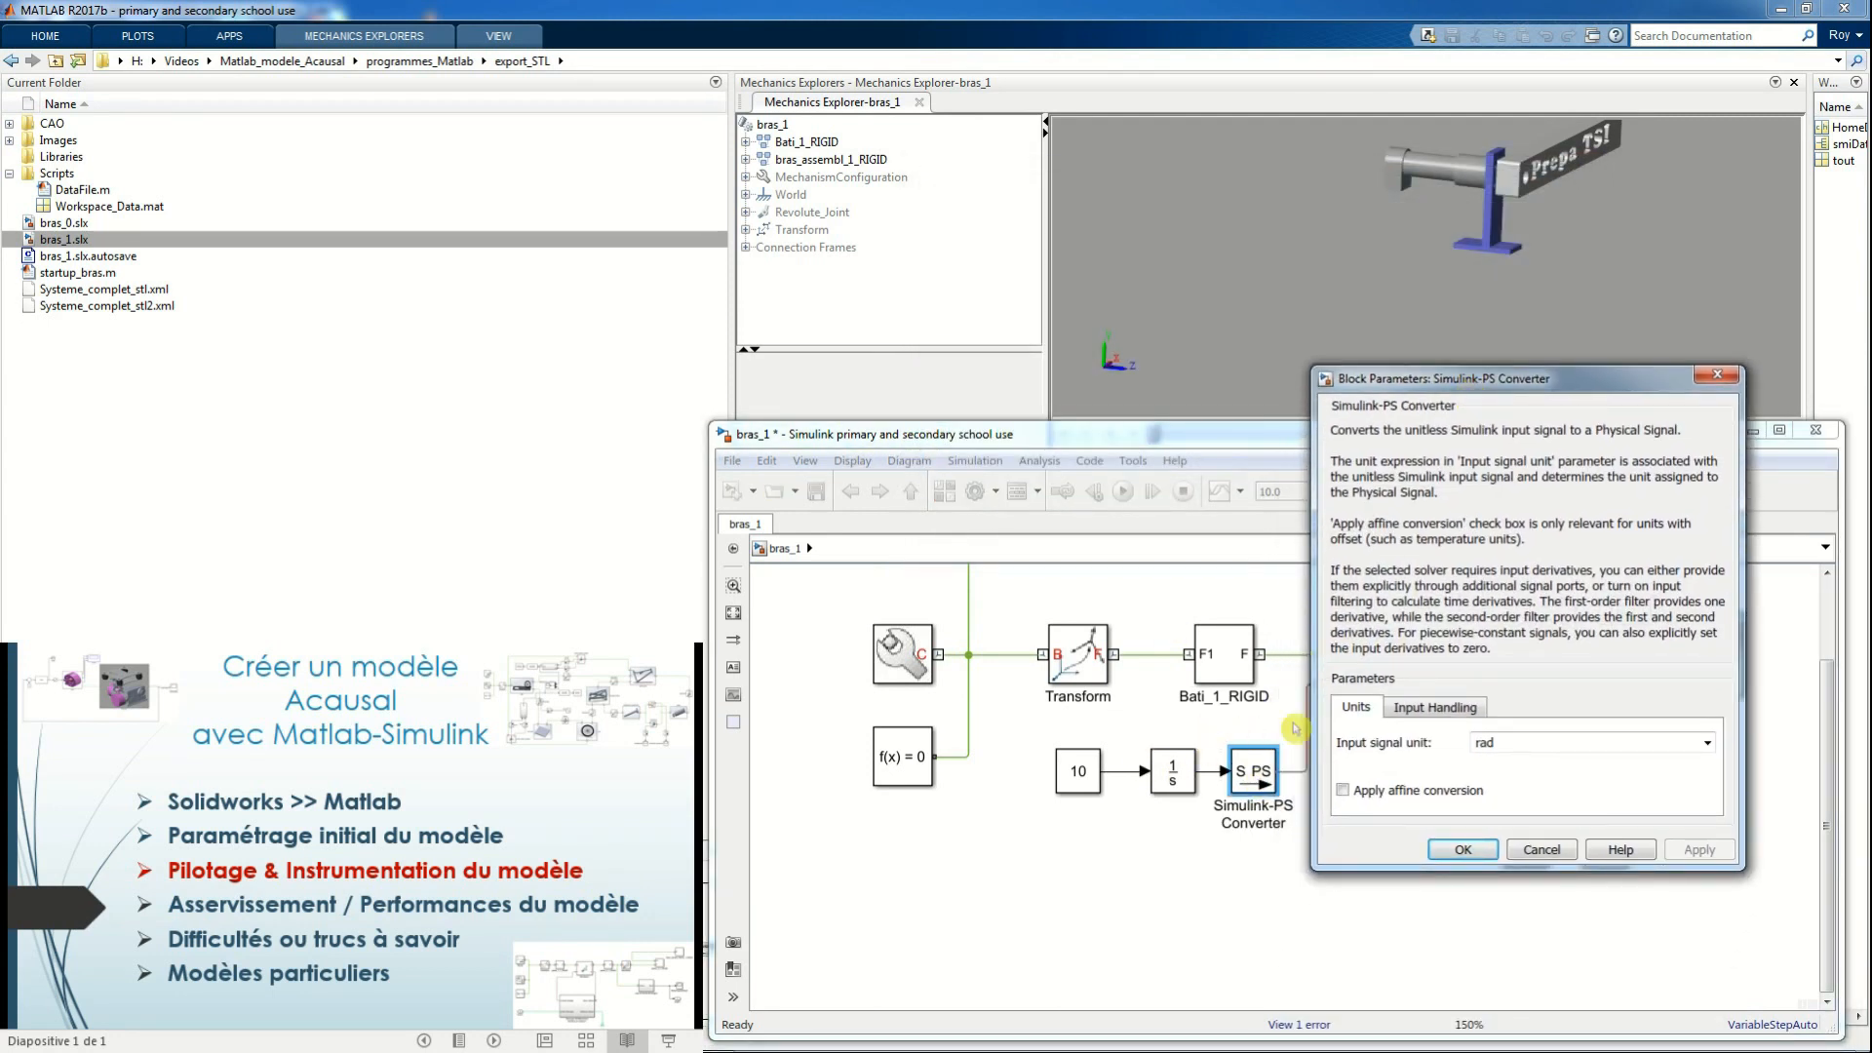
pyautogui.click(1428, 712)
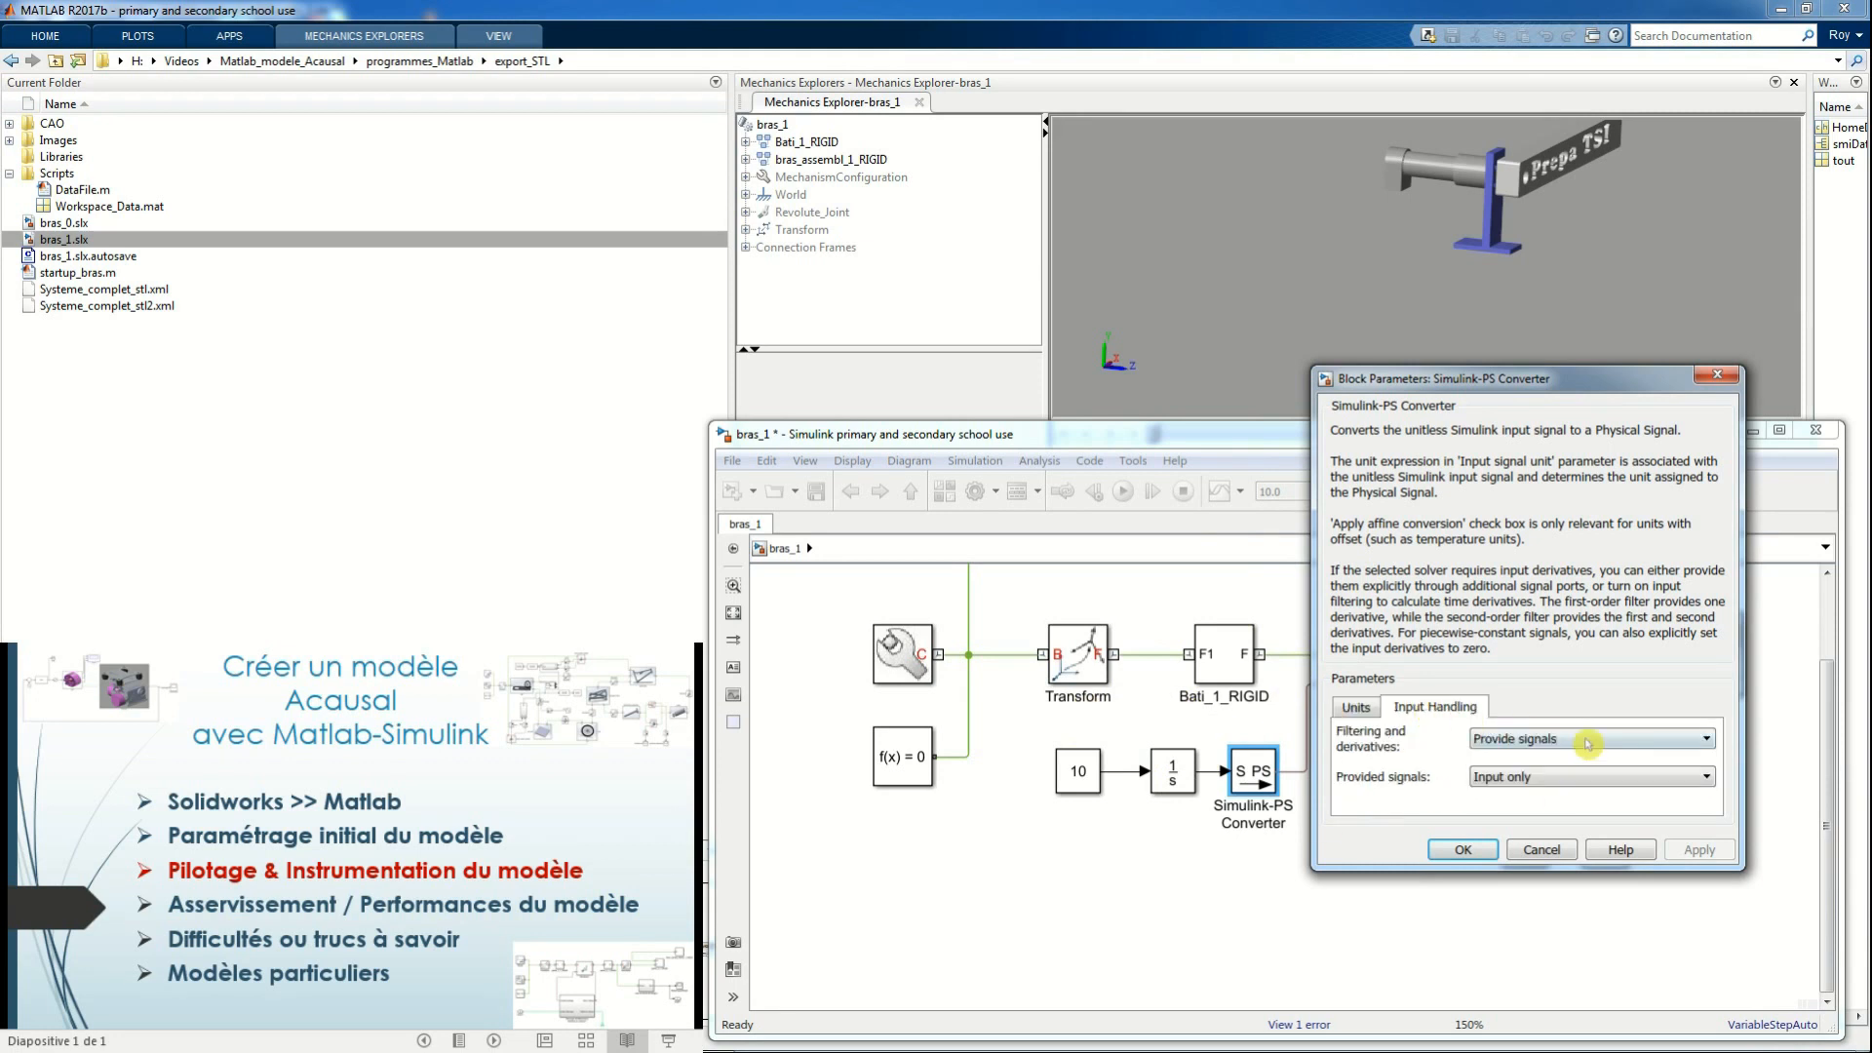
pyautogui.click(1709, 743)
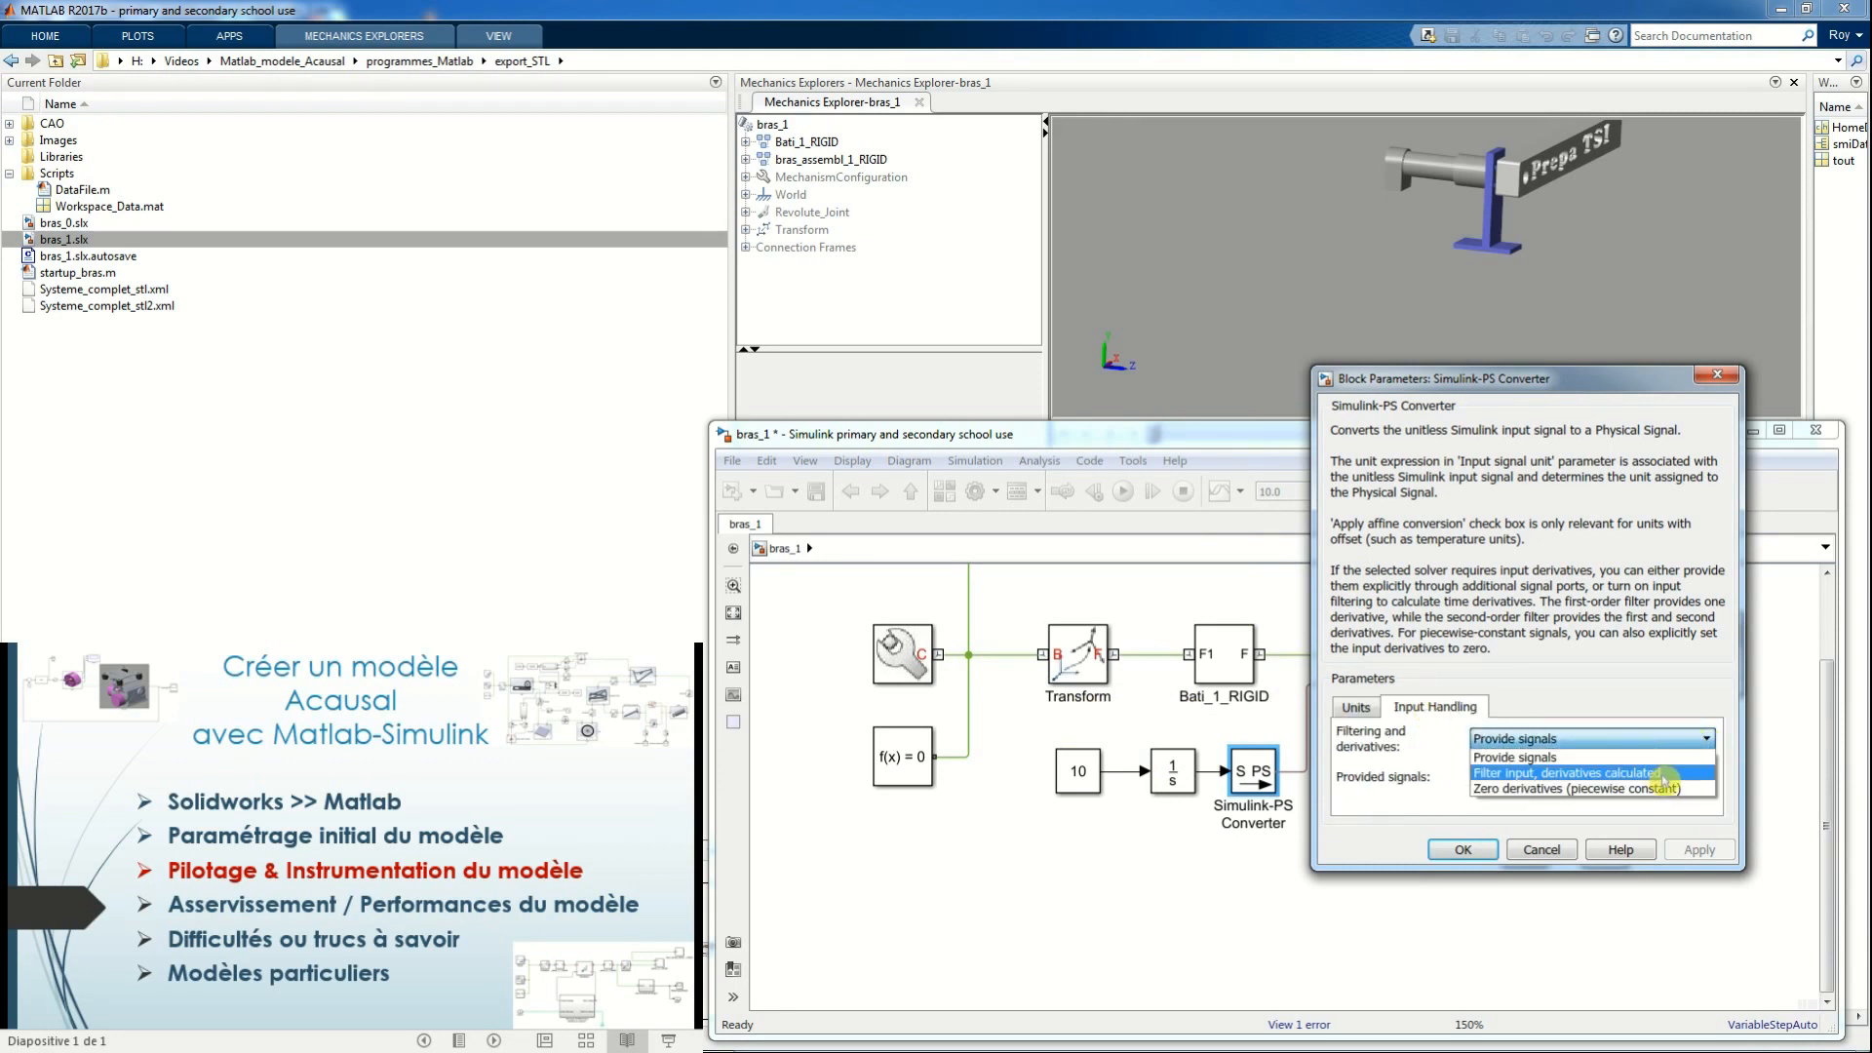
pyautogui.click(1664, 774)
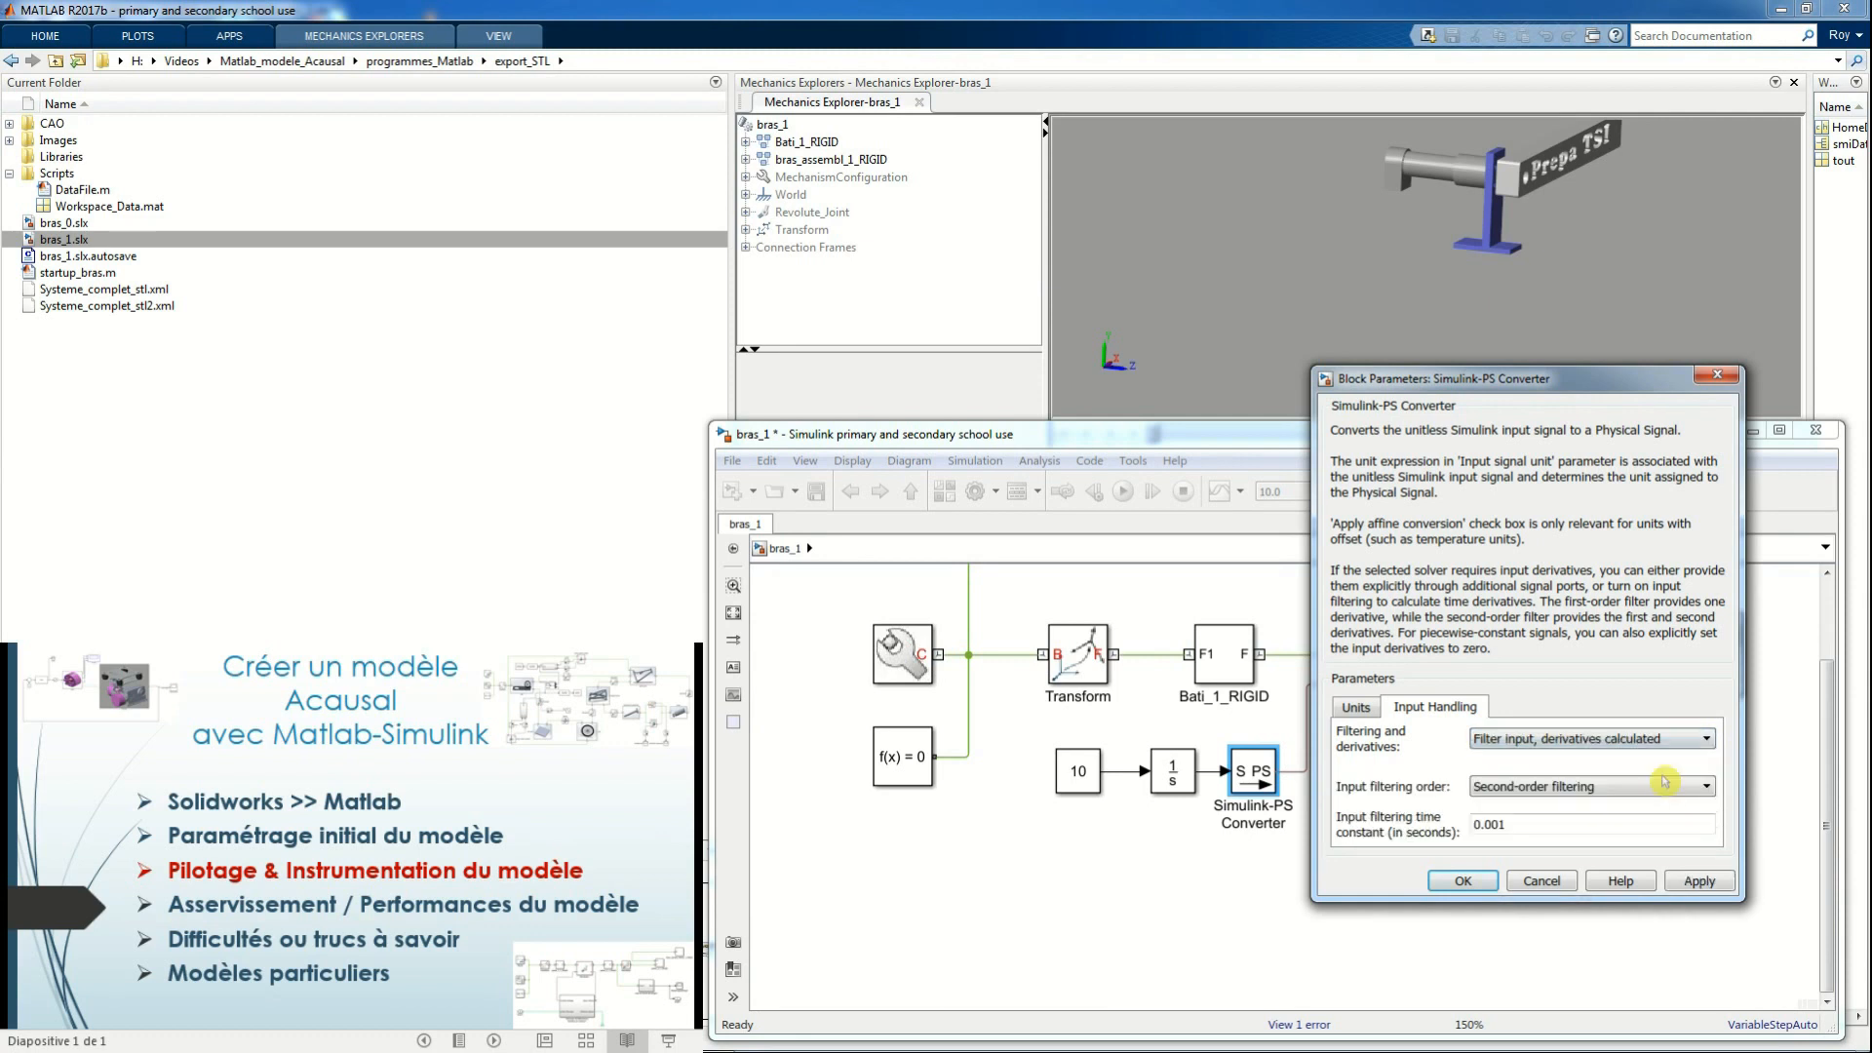
pyautogui.click(1707, 791)
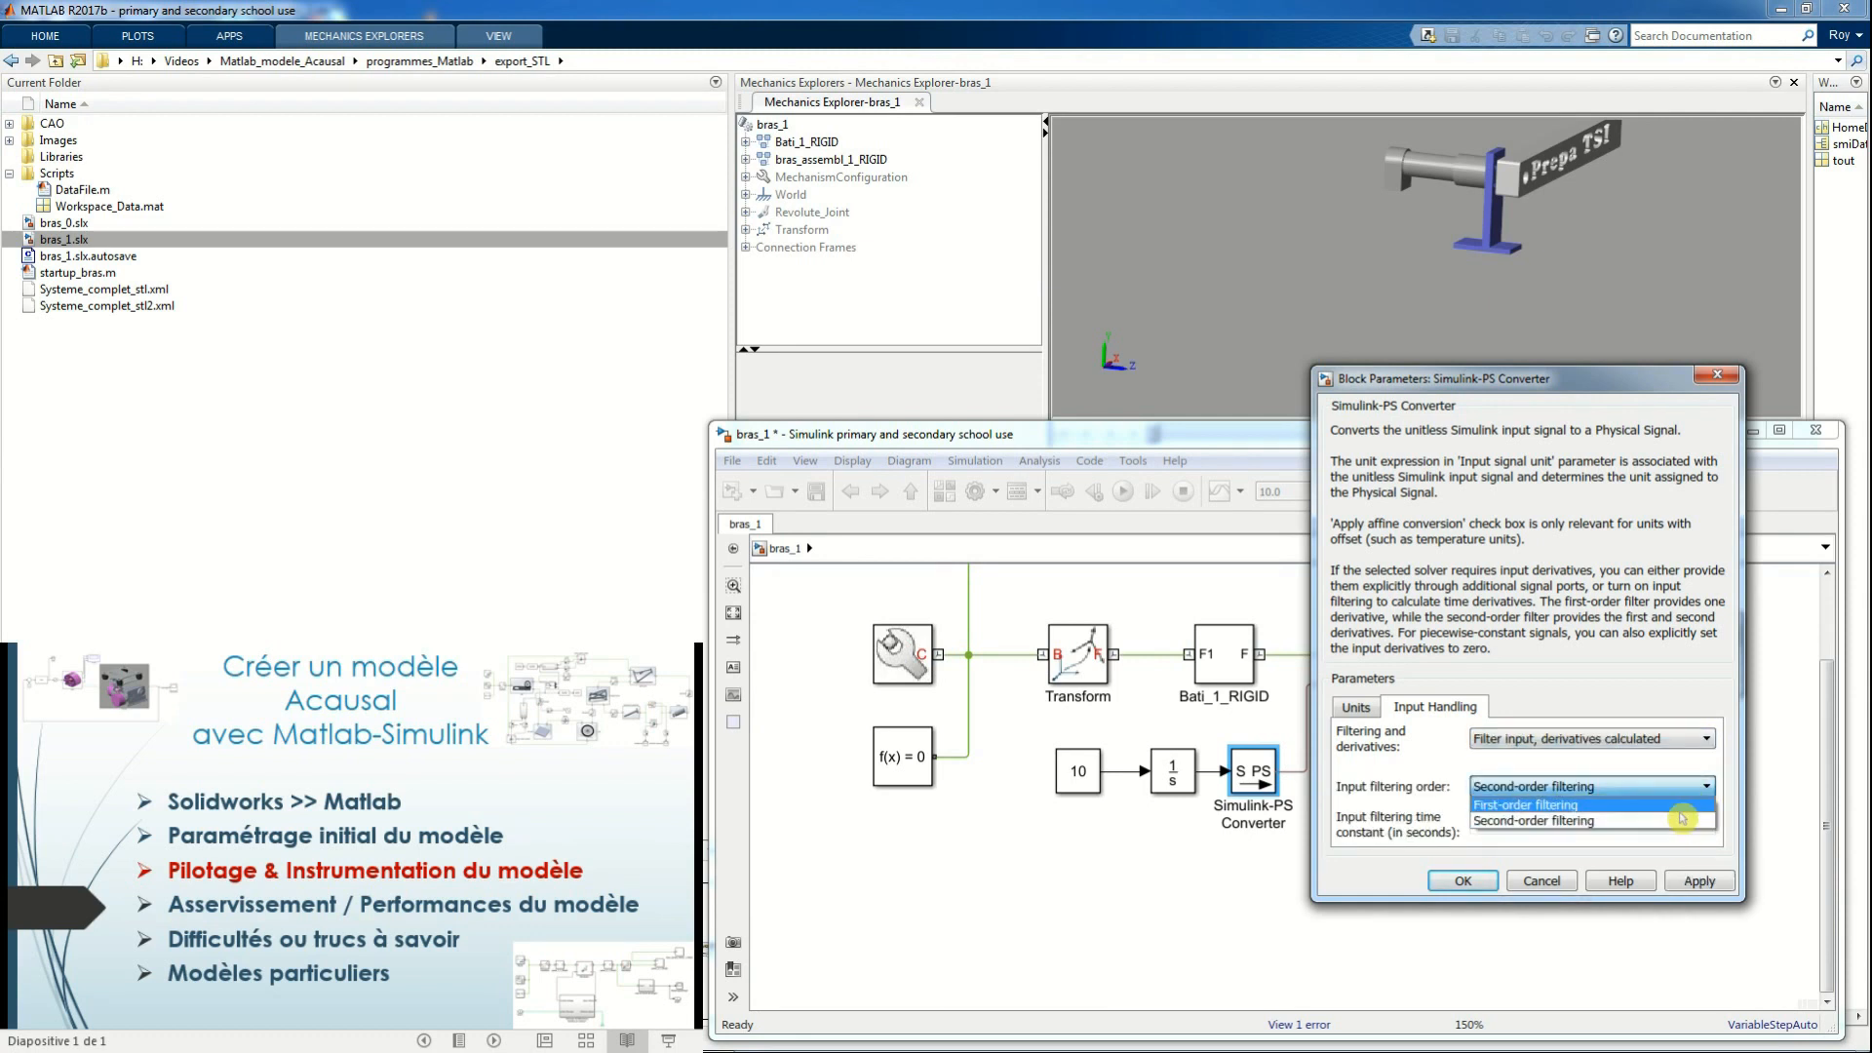
pyautogui.click(1686, 821)
pyautogui.click(1700, 881)
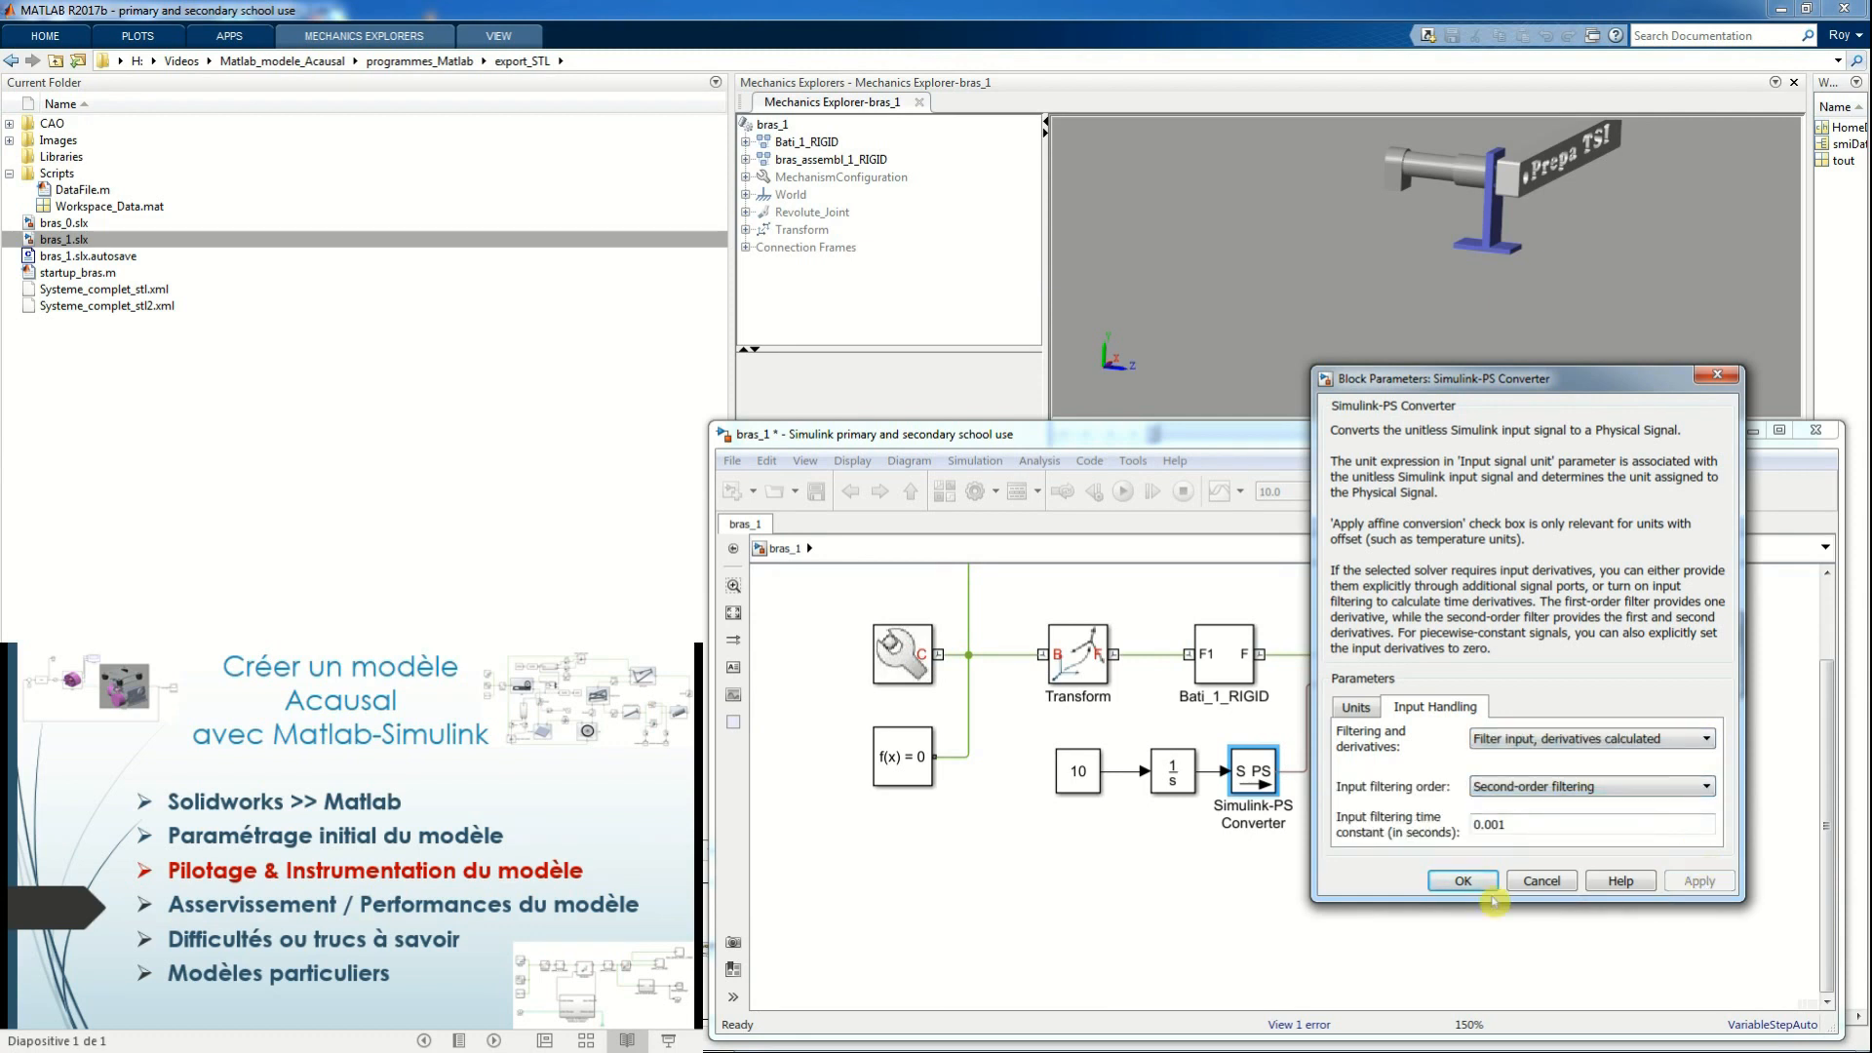
pyautogui.click(1465, 881)
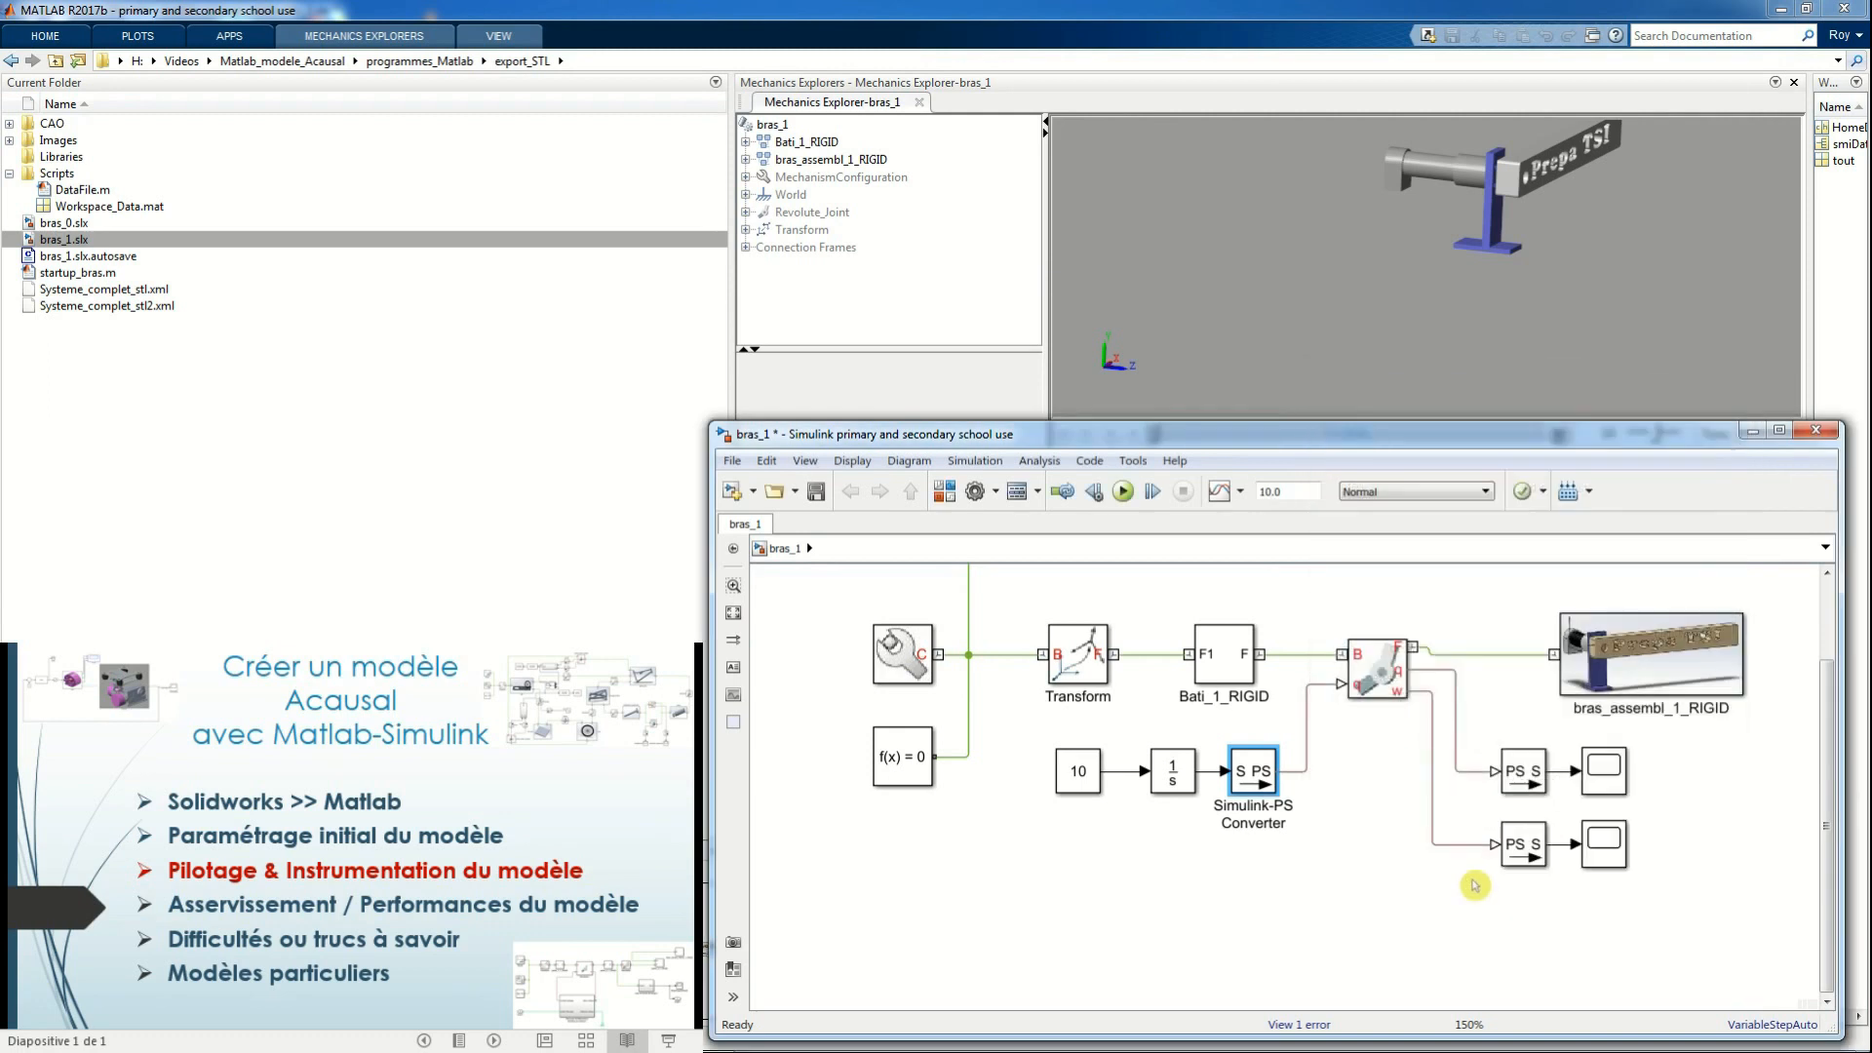
pyautogui.click(1123, 492)
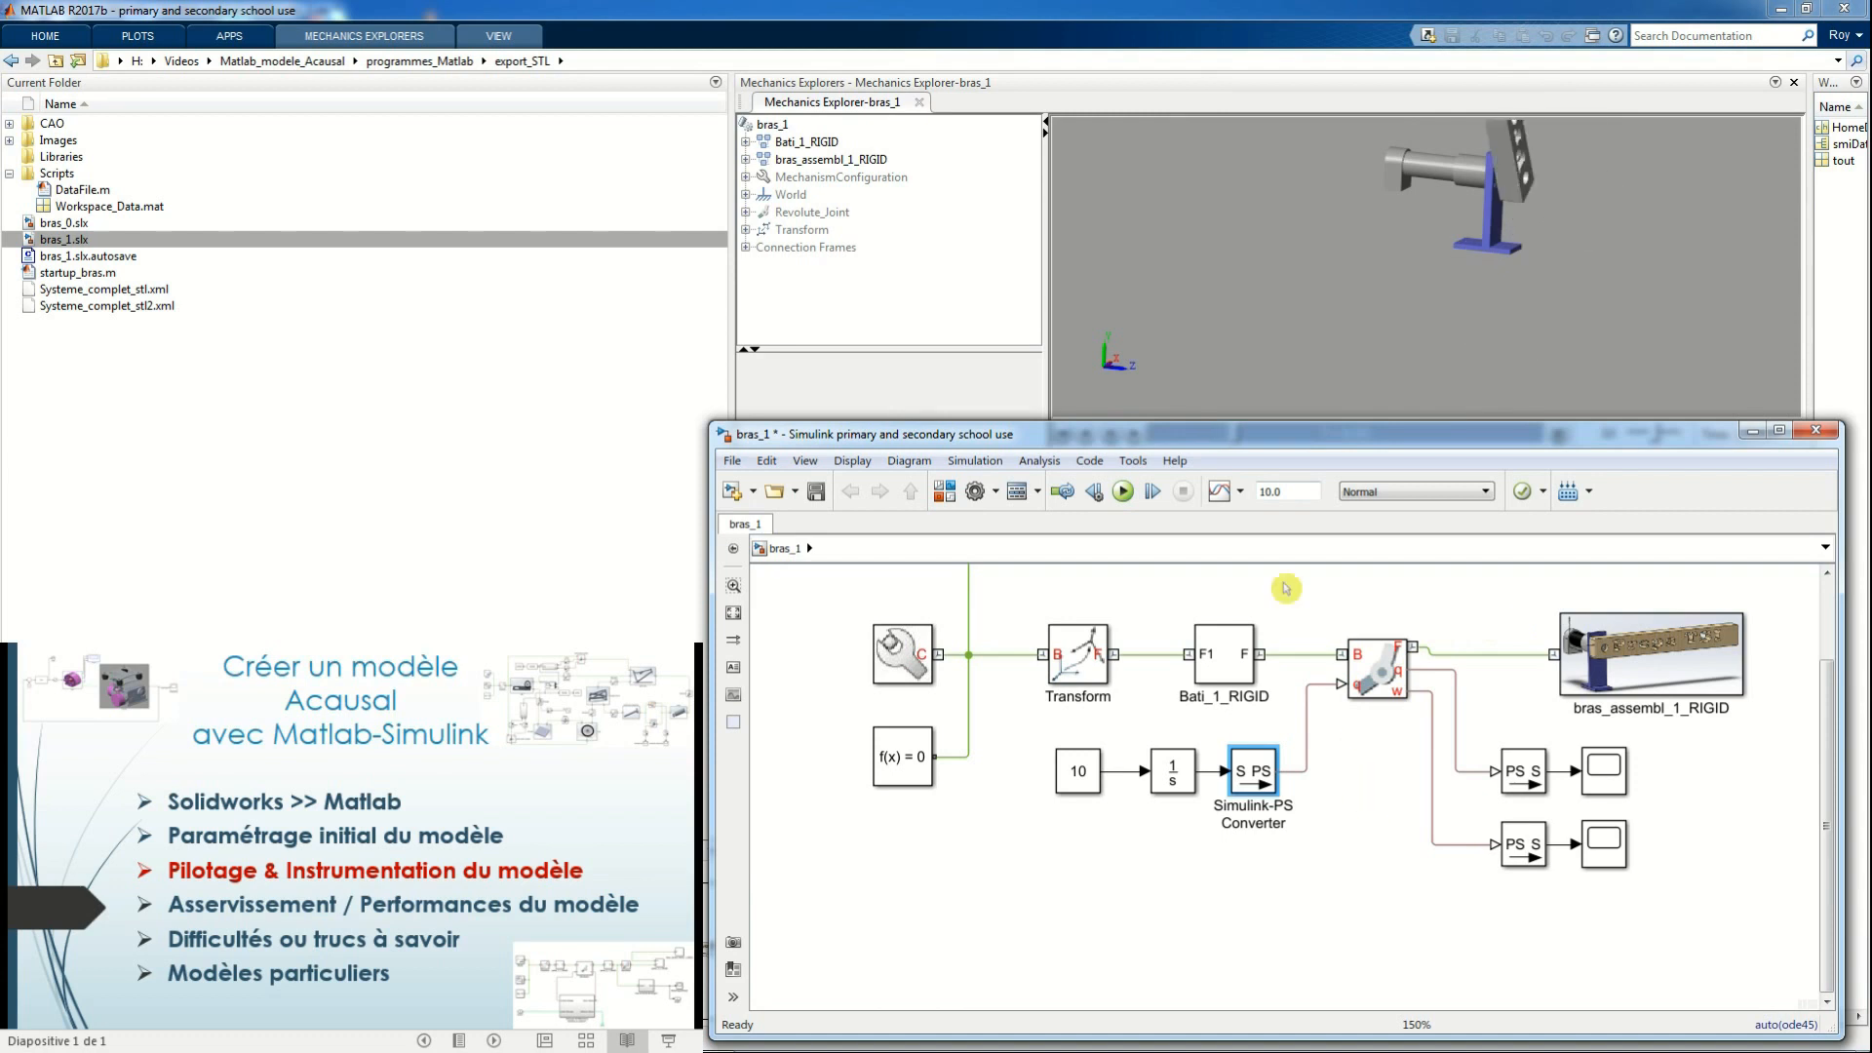
# Add a PS Constant block and a PS Integrator block beside it, below the existing input chain of the joint
pyautogui.click(1136, 901)
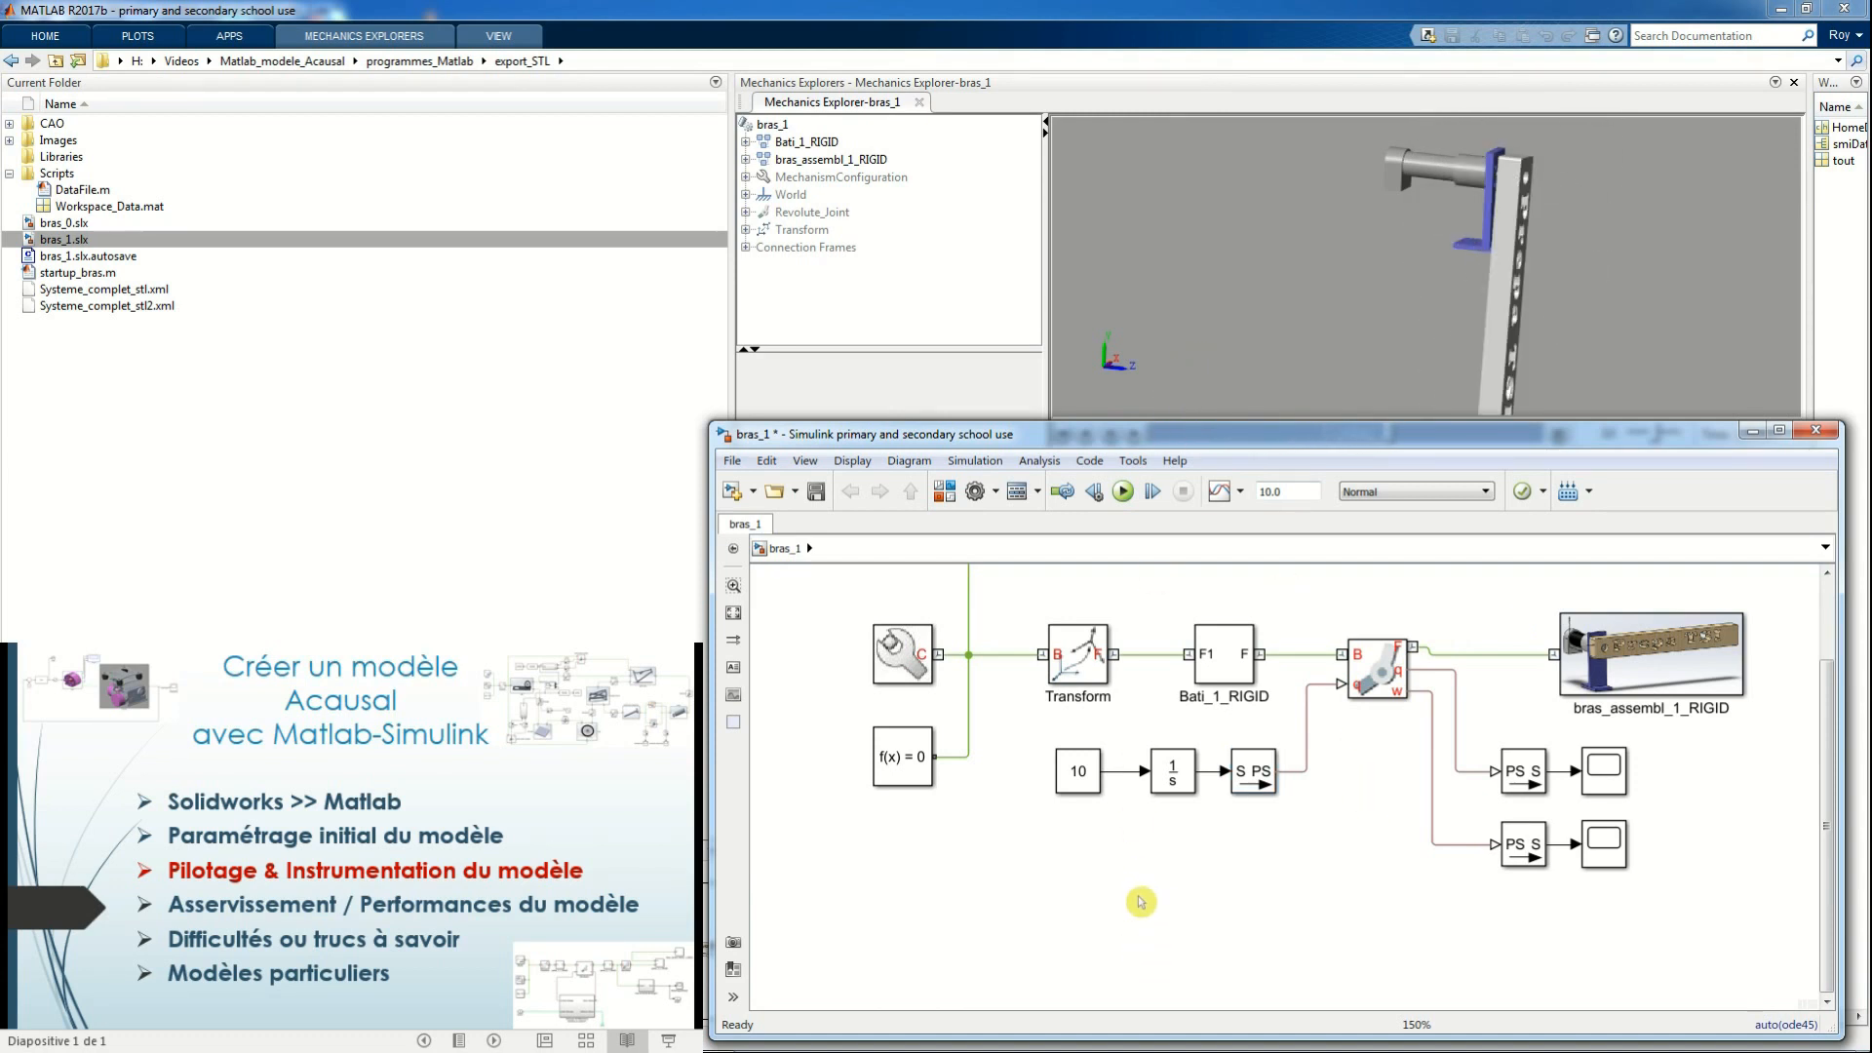
pyautogui.doubleClick(1126, 893)
pyautogui.write('ps co')
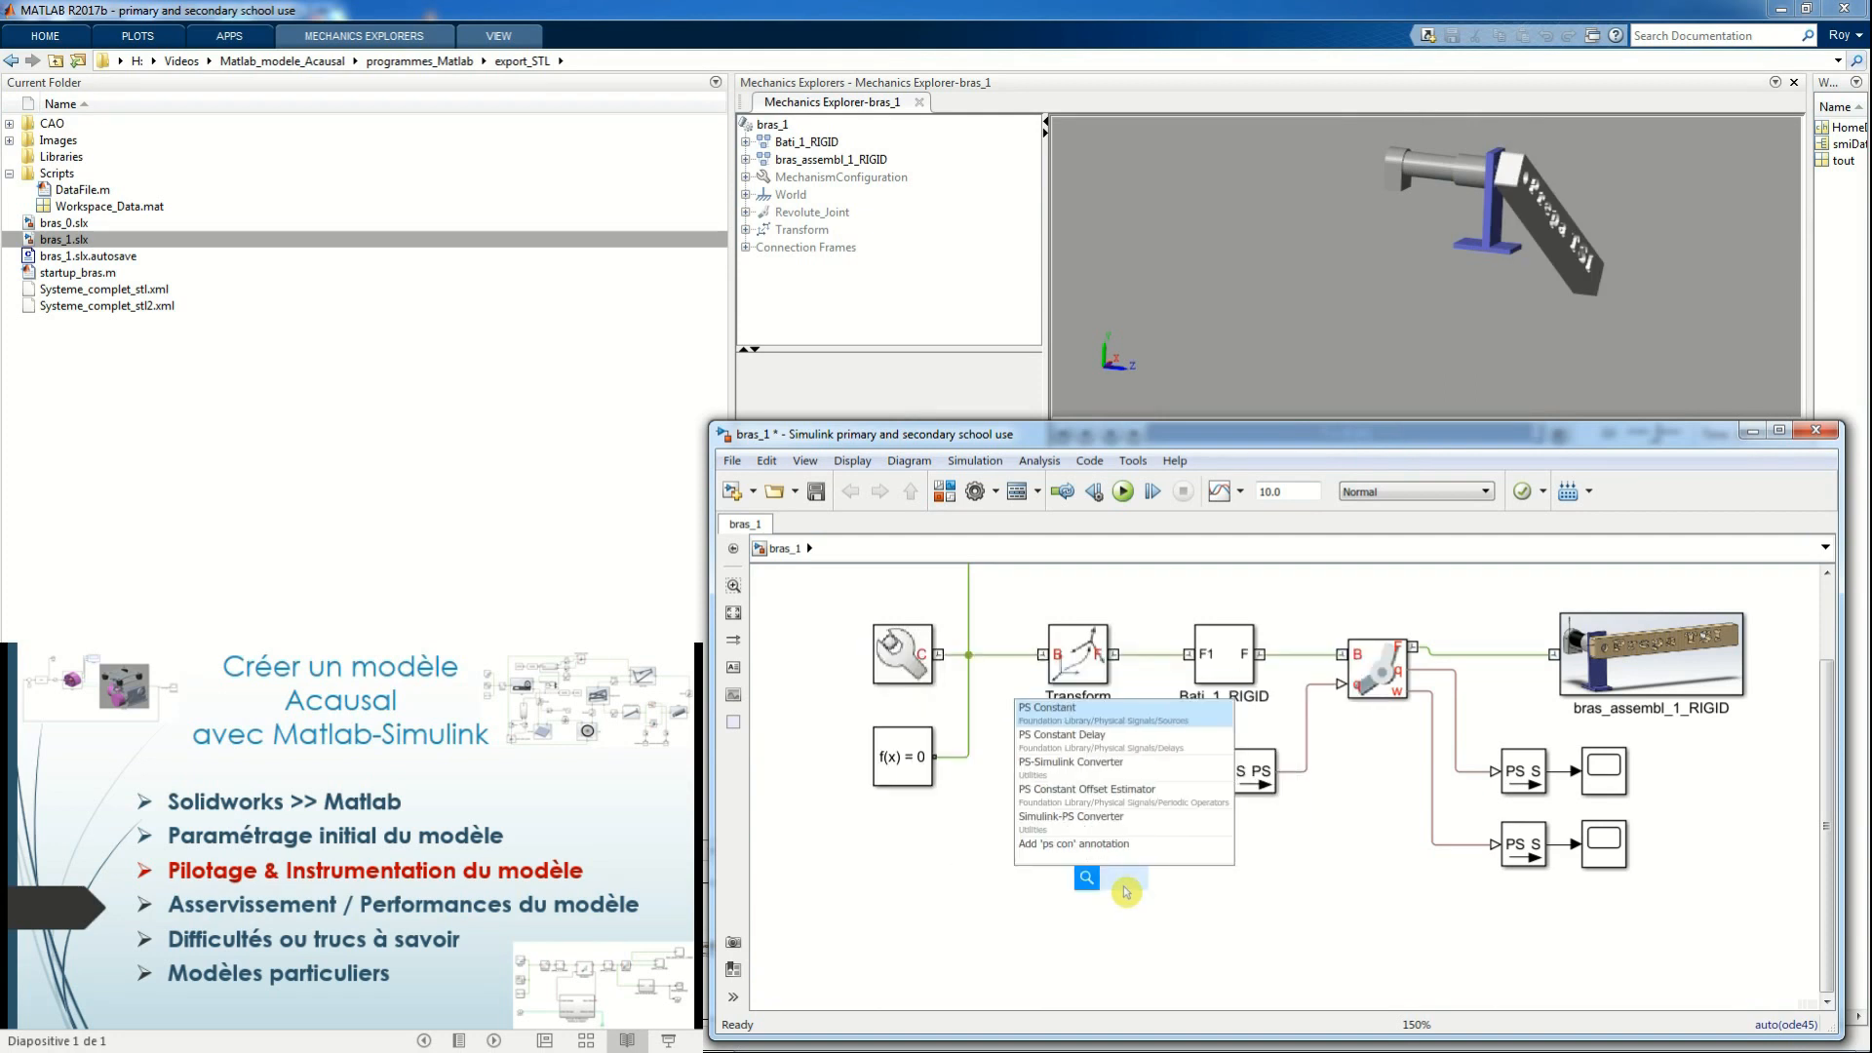
pyautogui.write('n')
pyautogui.click(1072, 706)
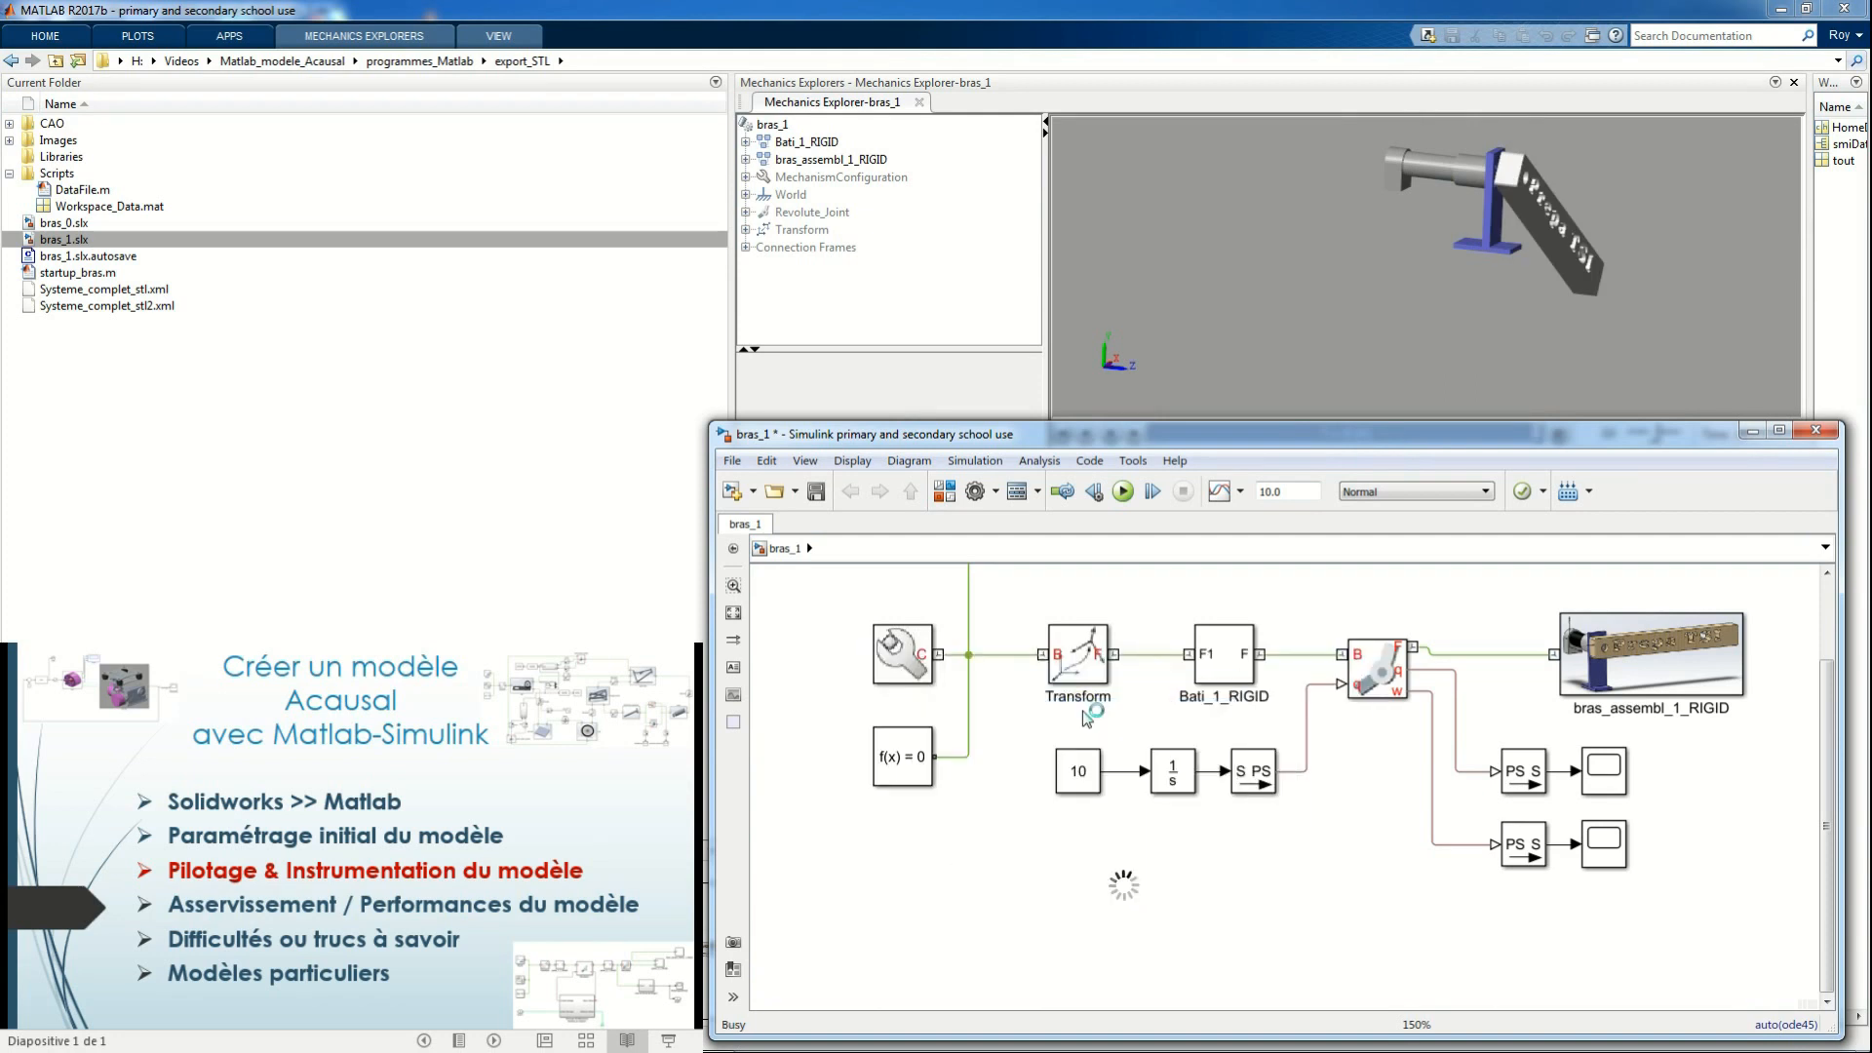
pyautogui.doubleClick(1269, 902)
pyautogui.write('ps')
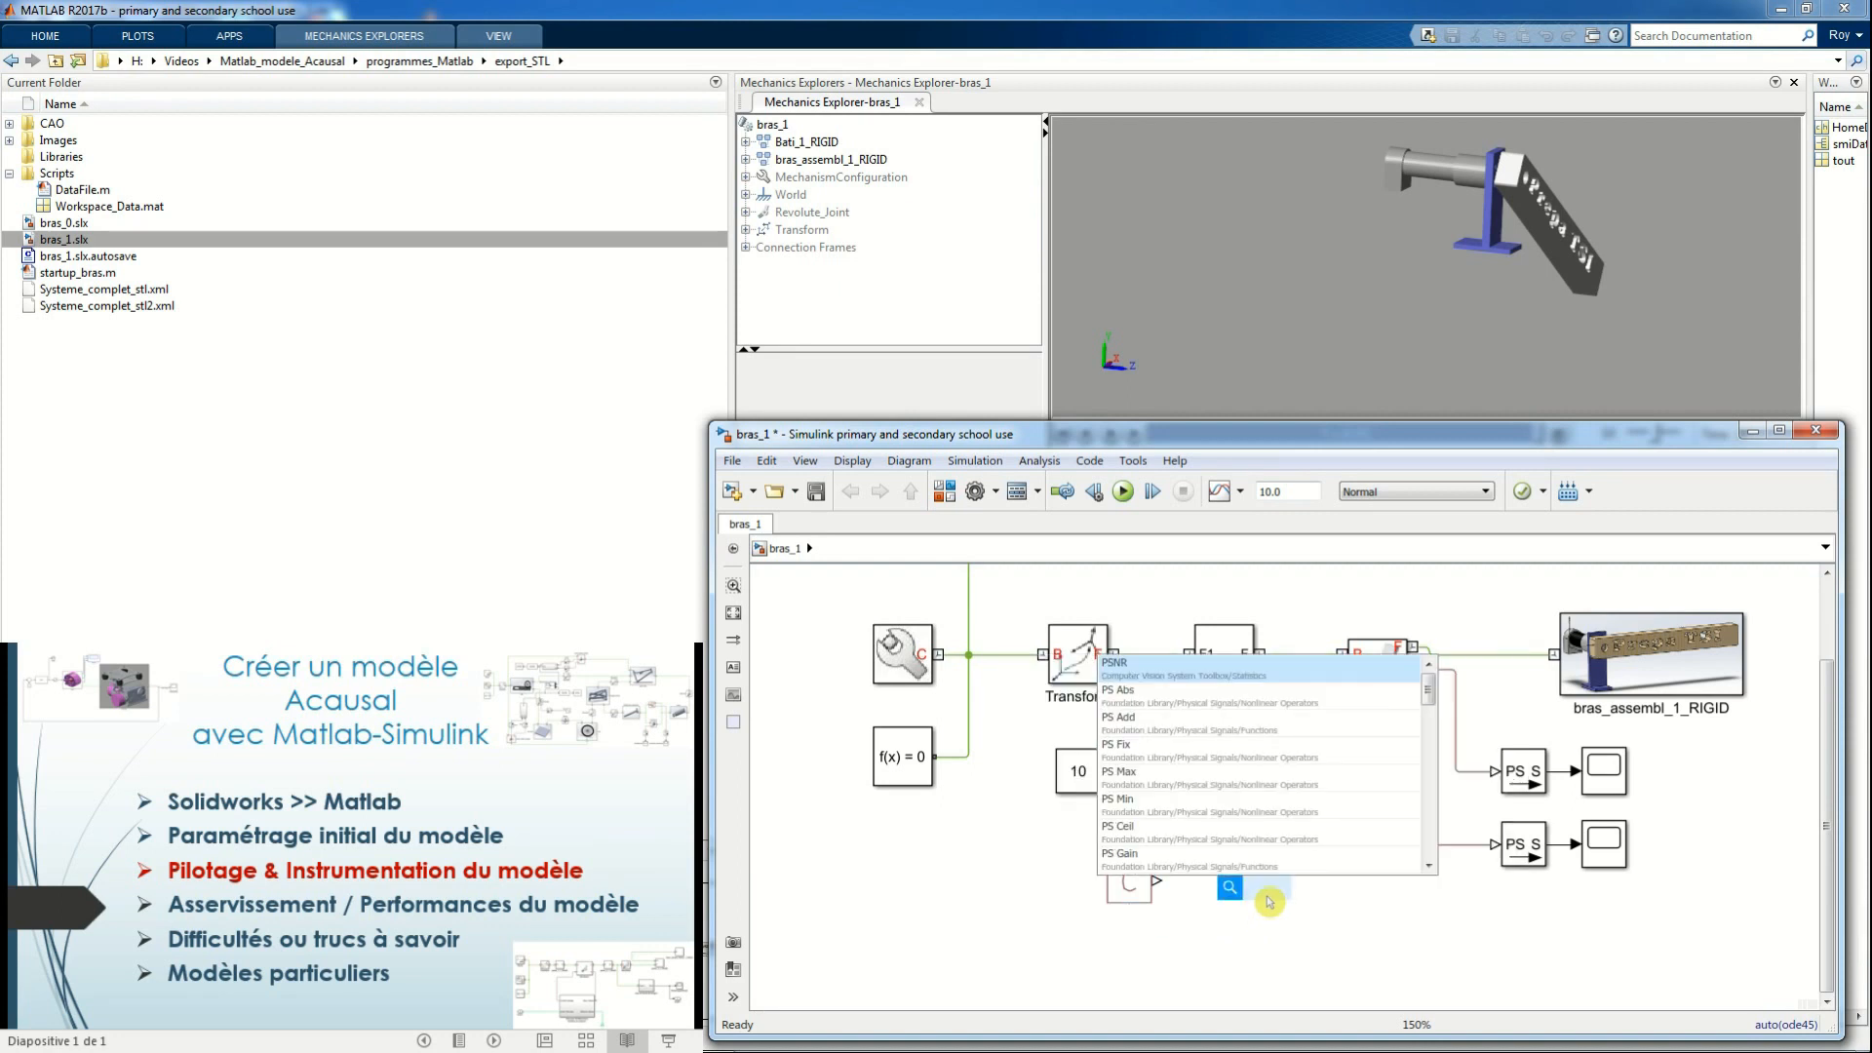
pyautogui.write(' in')
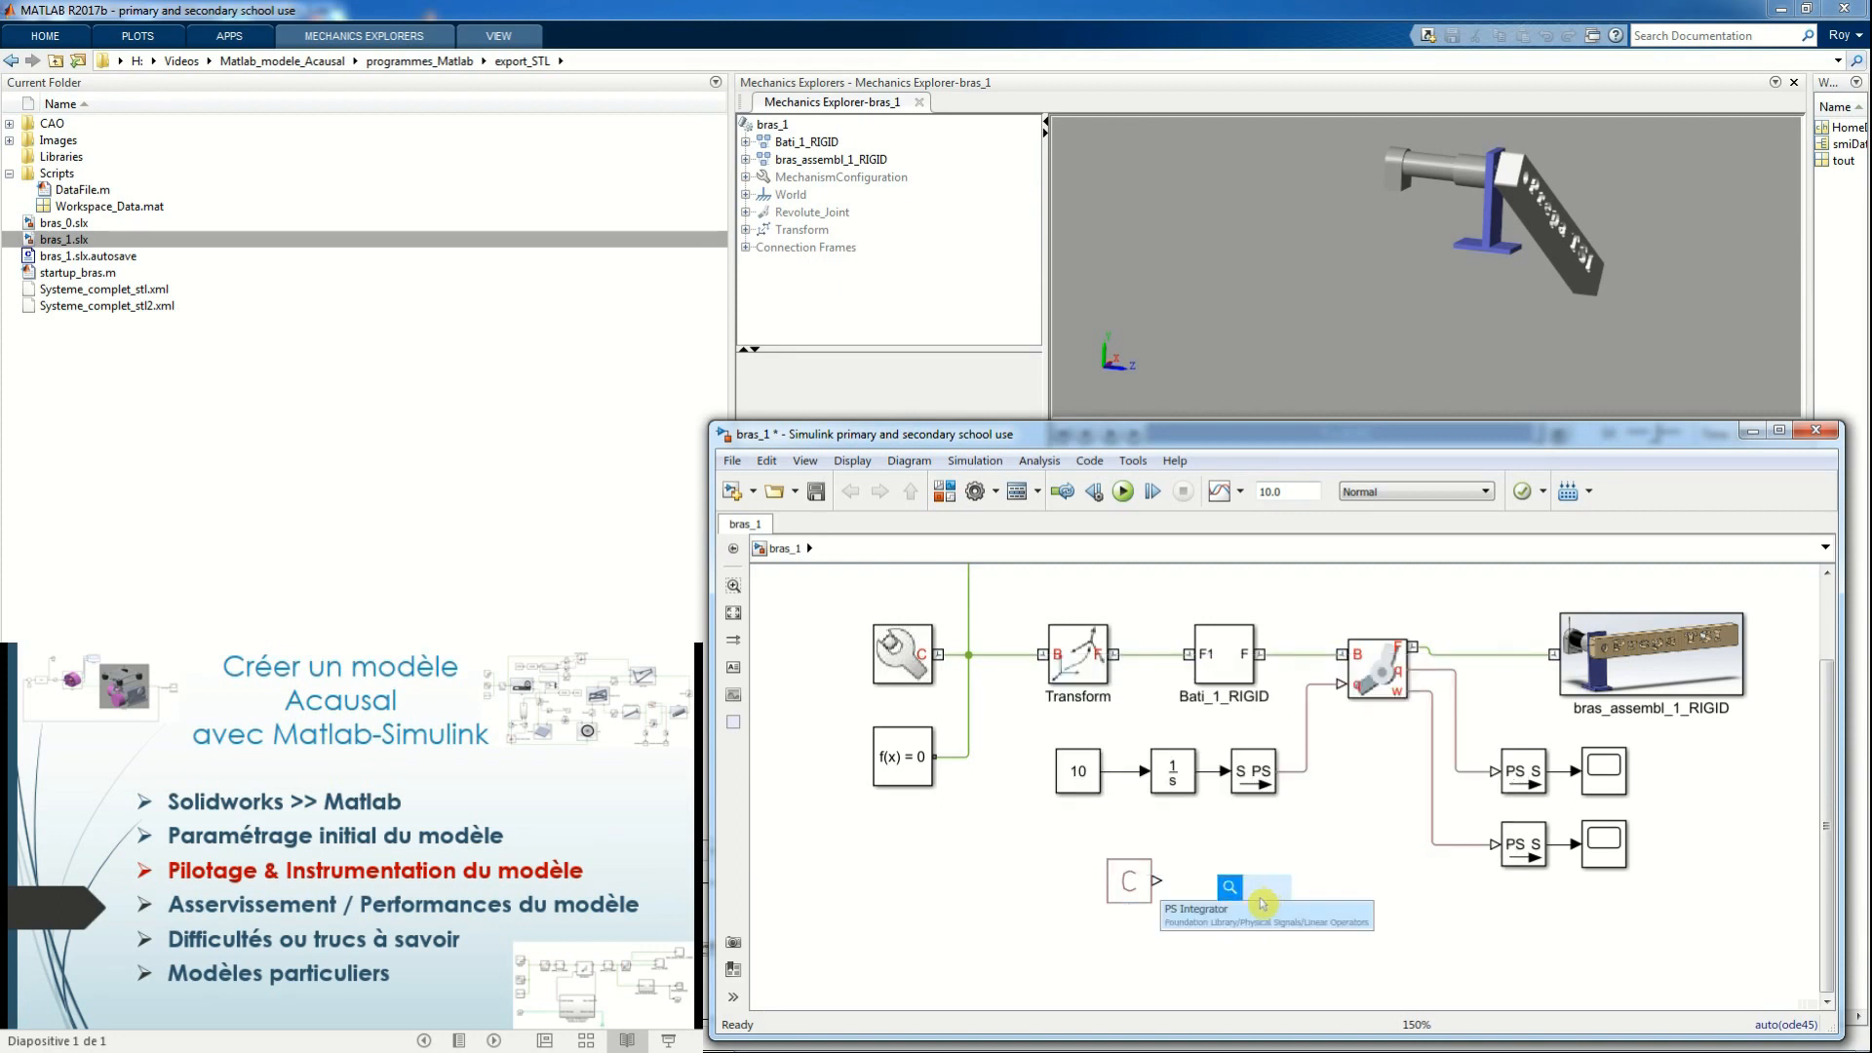
pyautogui.click(1252, 918)
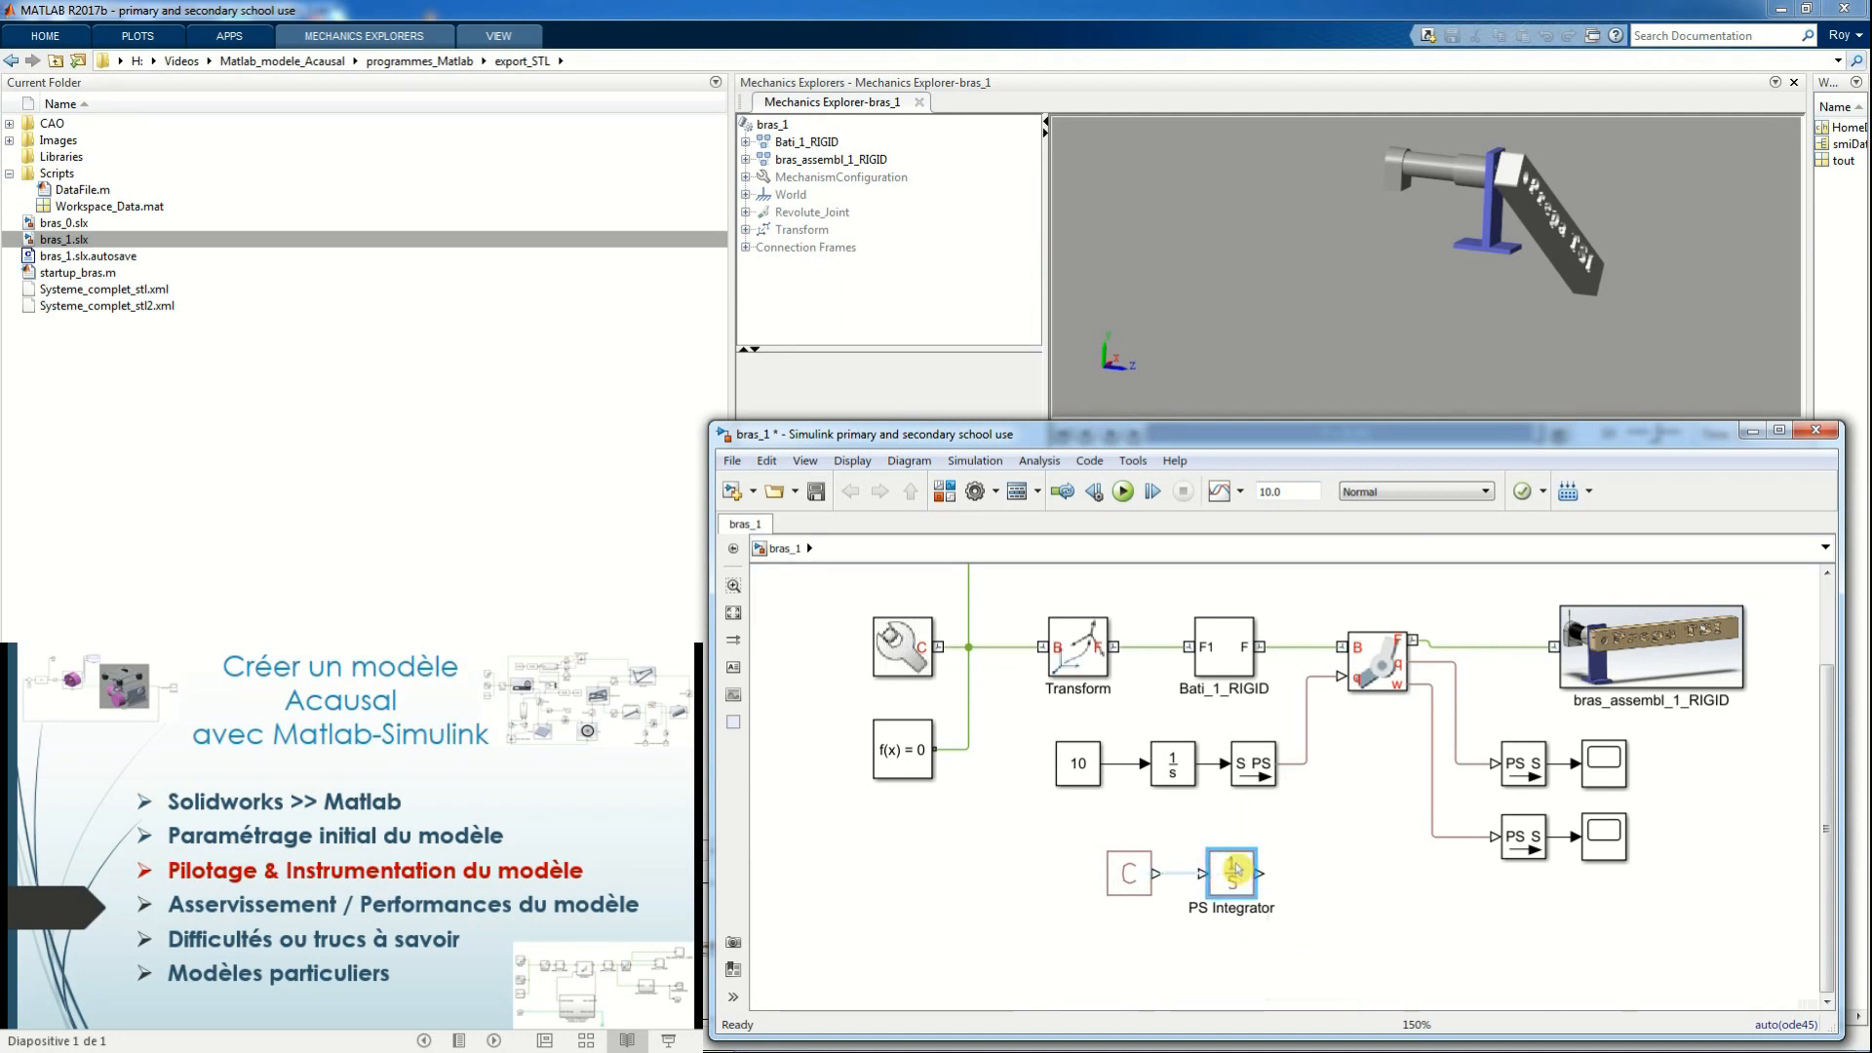
# Remove the Simulink-PS Converter's link to the revolute joint and drive the joint from the PS Constant through the PS Integrator
pyautogui.click(1303, 769)
pyautogui.press('Delete')
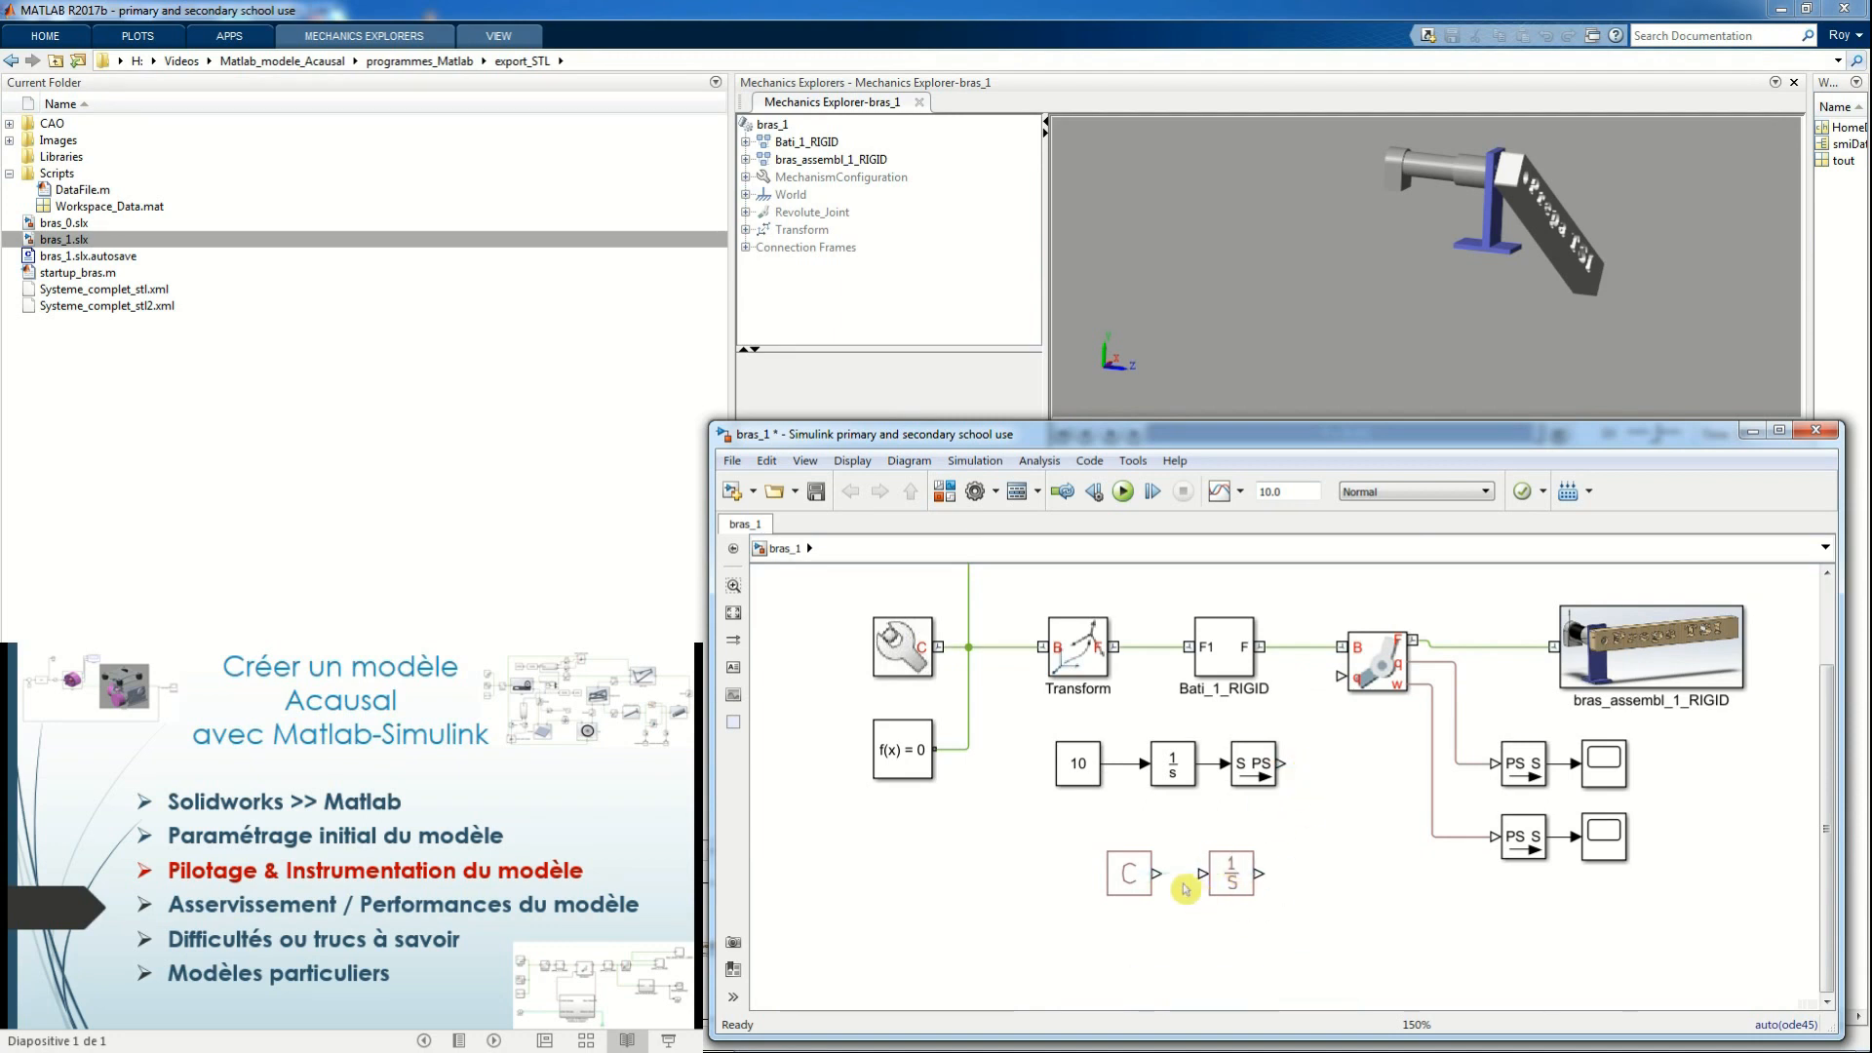
pyautogui.moveTo(1258, 873)
pyautogui.mouseDown()
pyautogui.moveTo(1307, 707)
pyautogui.moveTo(1342, 675)
pyautogui.mouseUp()
# Set the PS Constant's value to 10 and run the simulation
pyautogui.click(1130, 872)
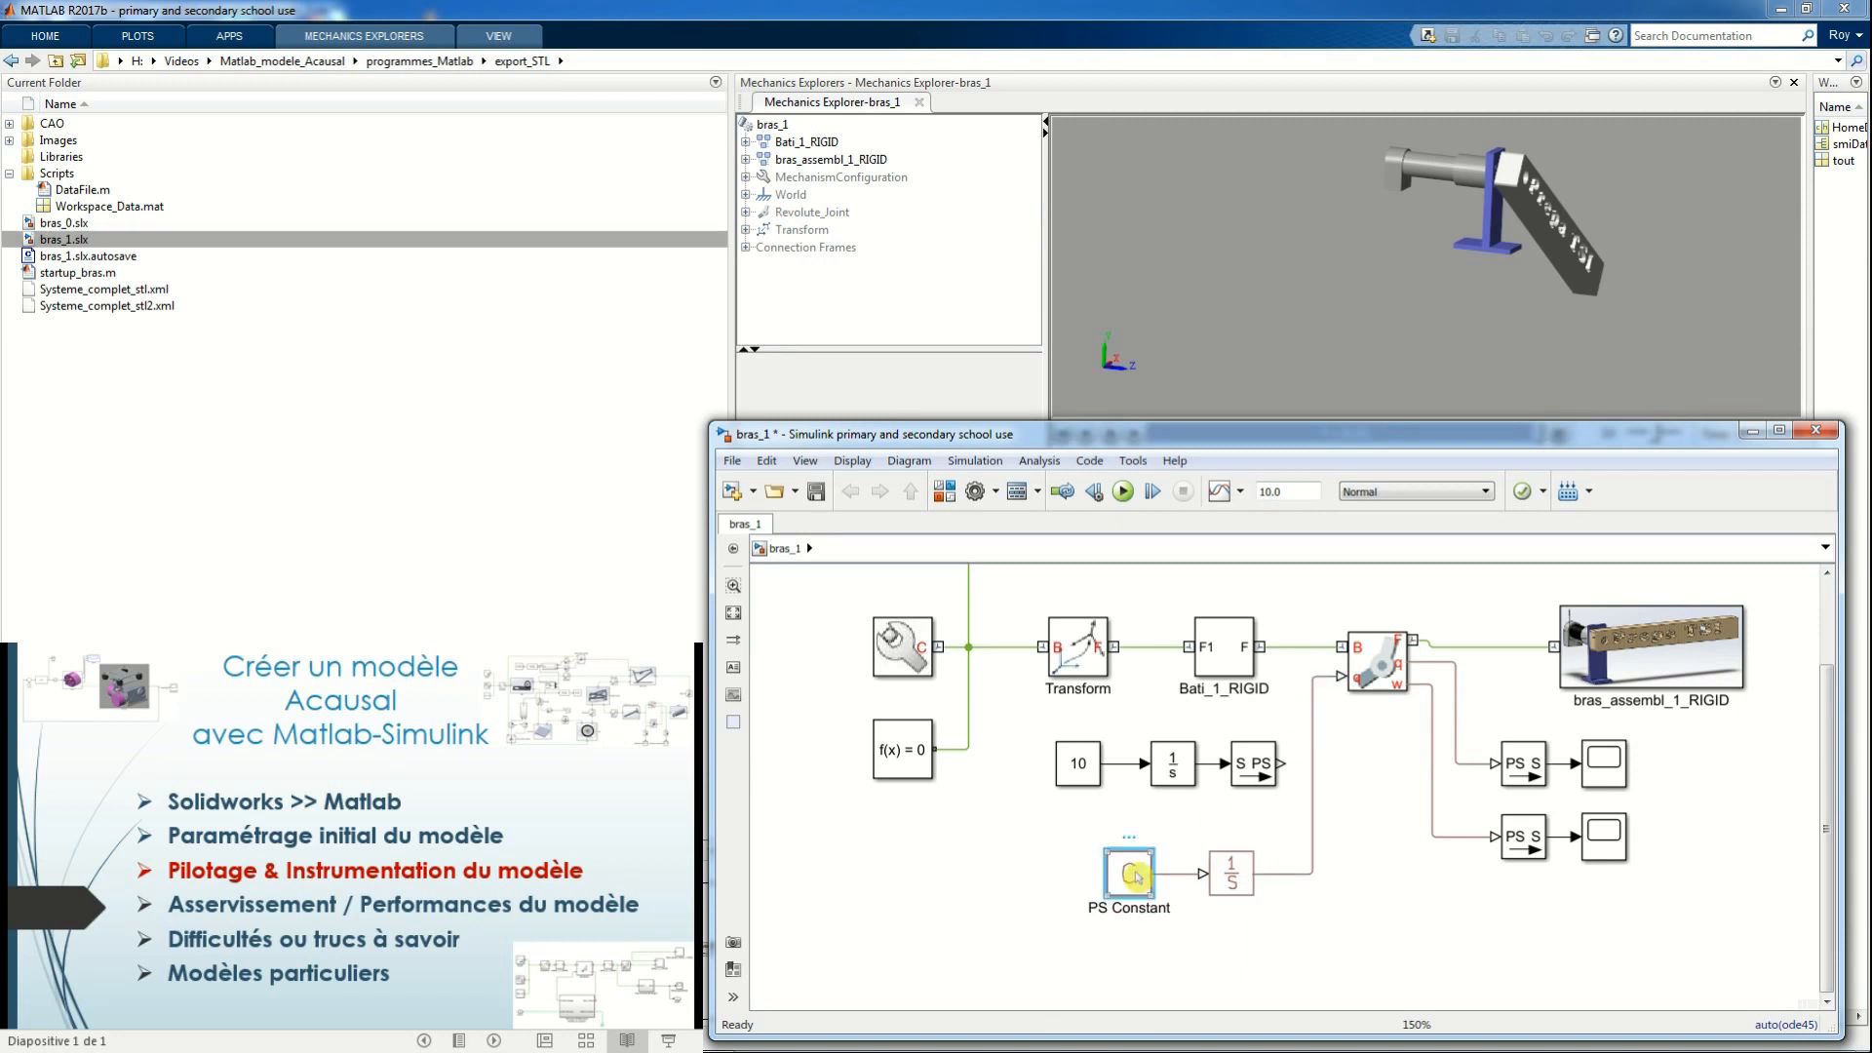
pyautogui.doubleClick(1136, 876)
pyautogui.write('10')
pyautogui.click(1517, 1025)
pyautogui.click(1123, 493)
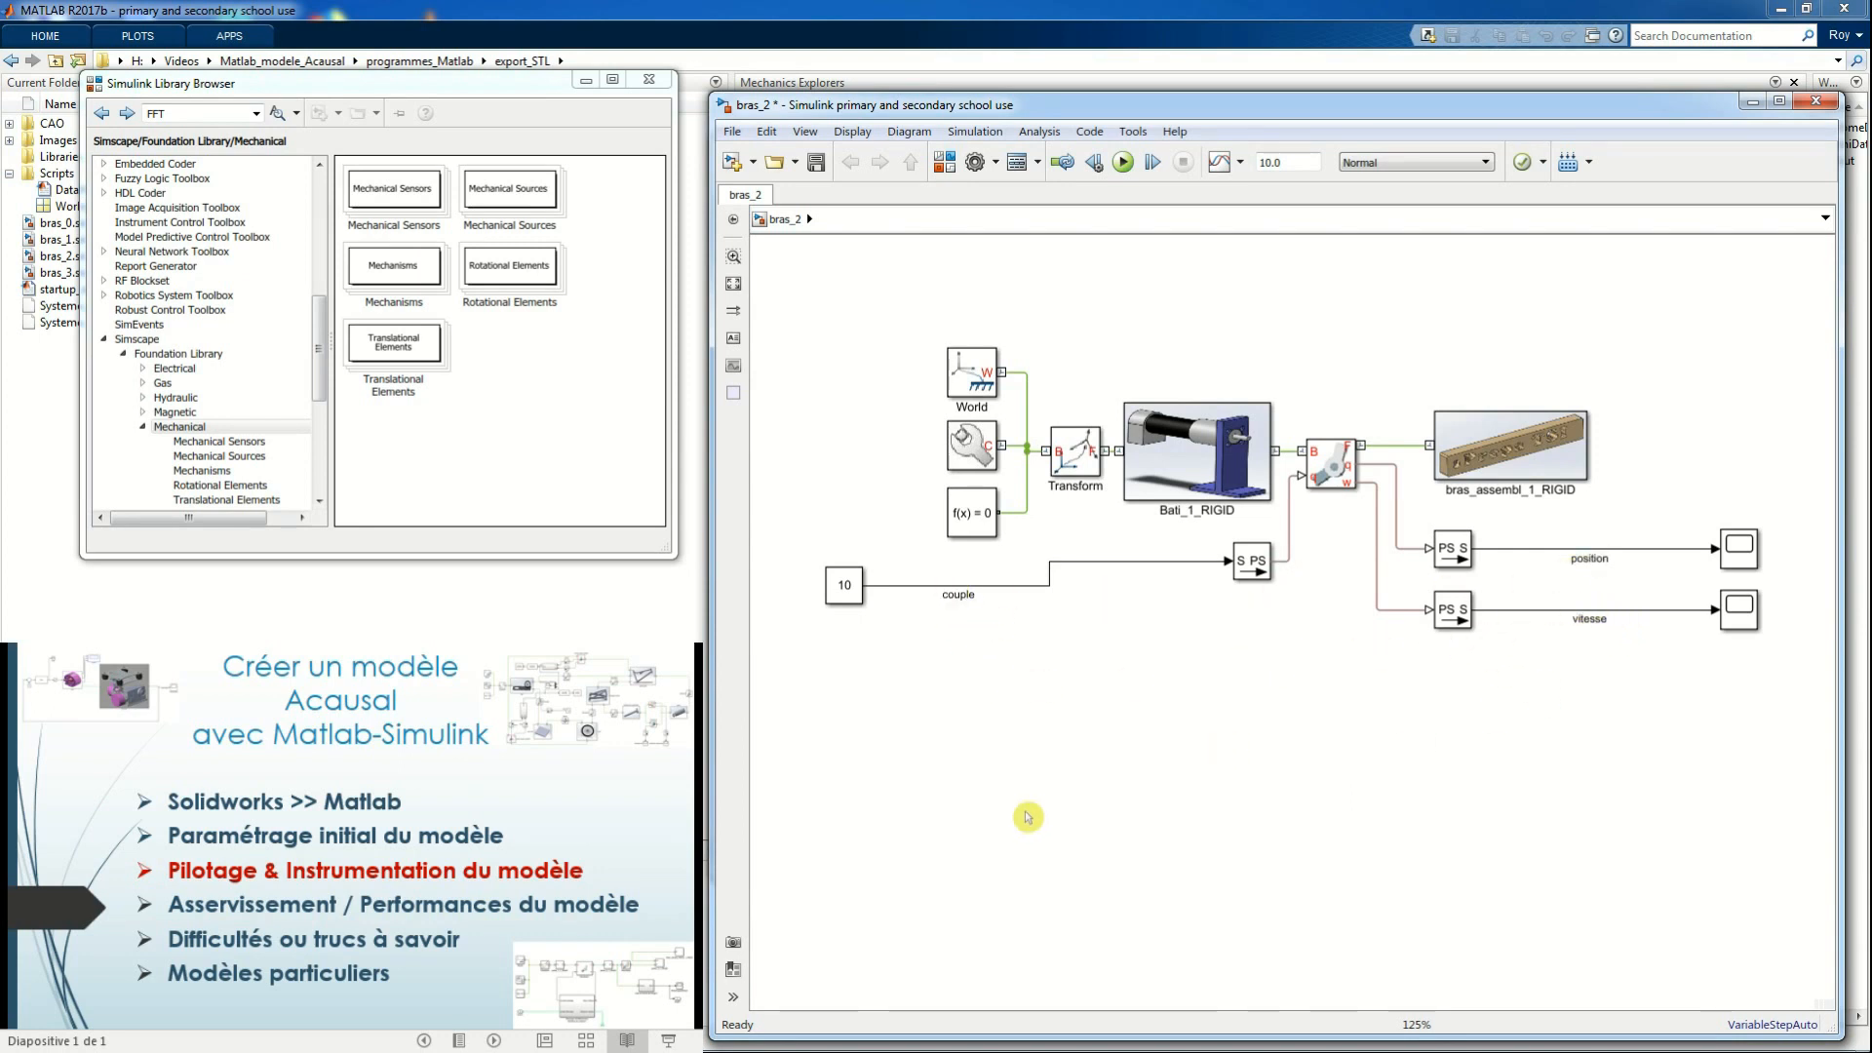
# Paste the copied motor model into bras_2 and place it below the arm's multibody blocks
pyautogui.rightClick(1031, 256)
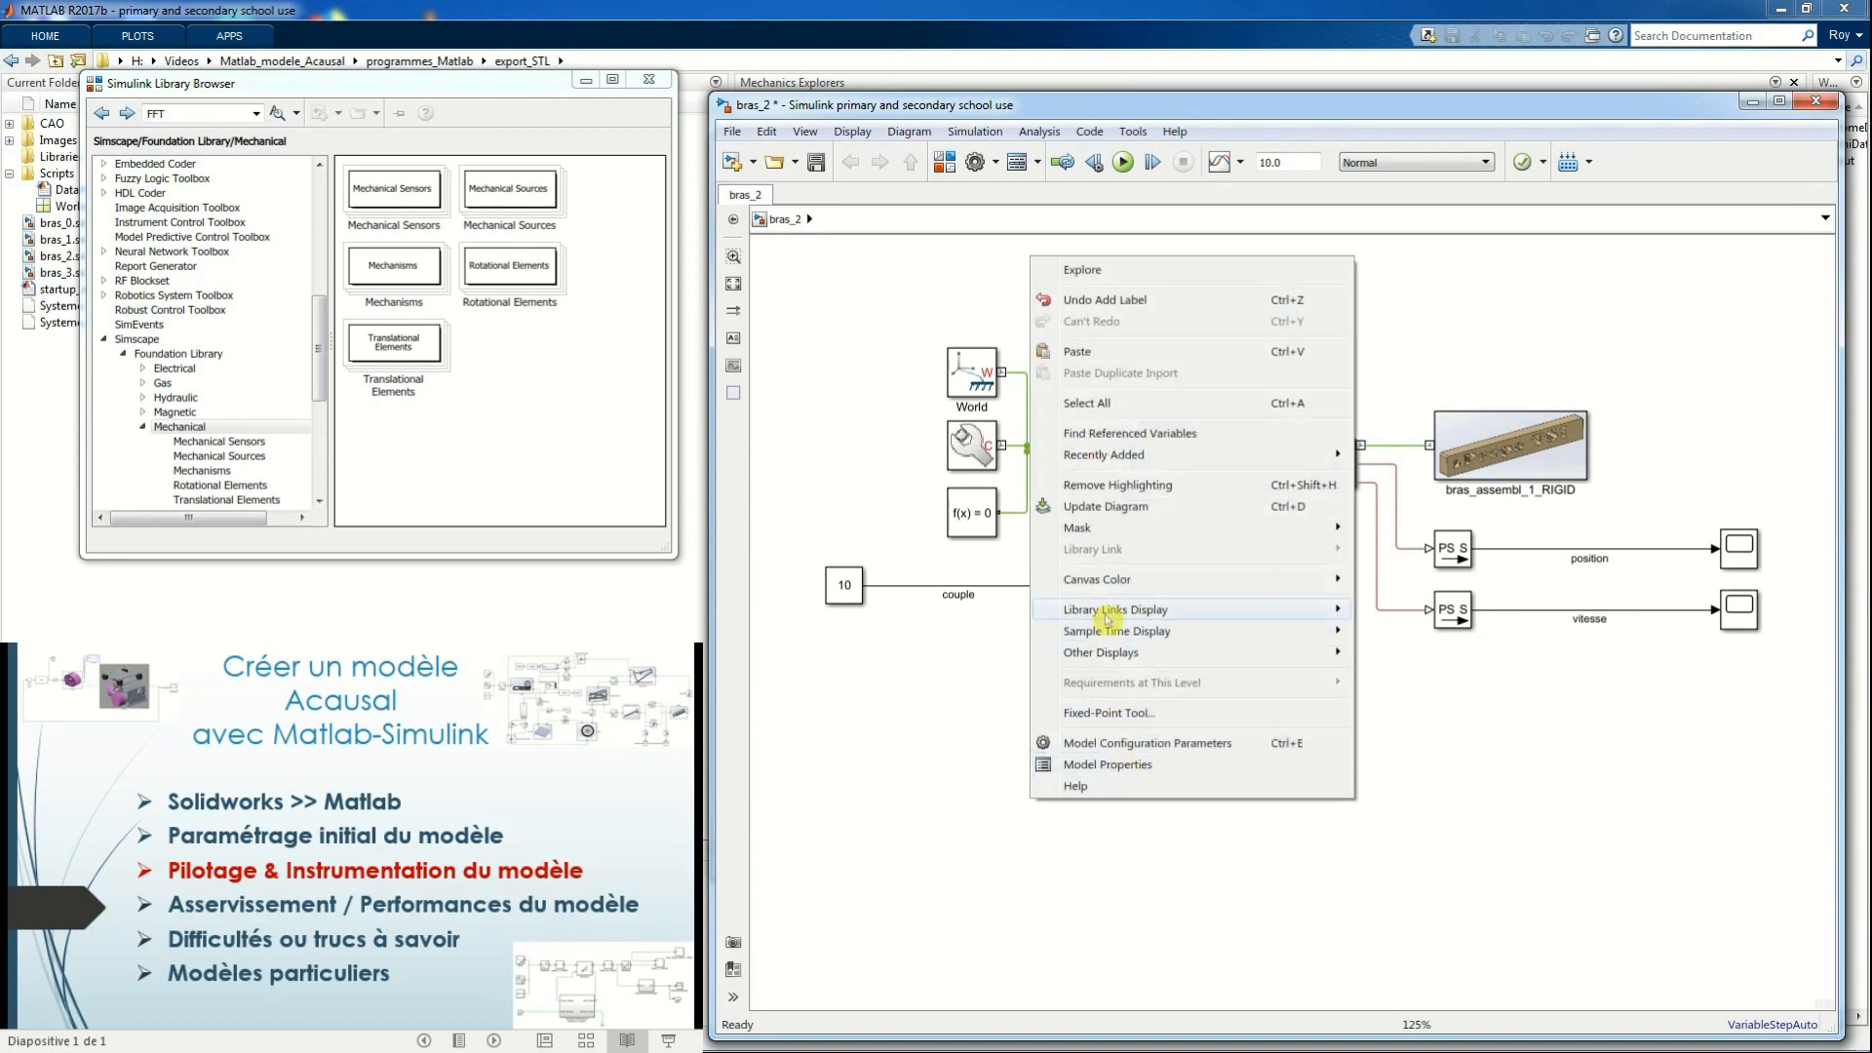
pyautogui.click(1117, 353)
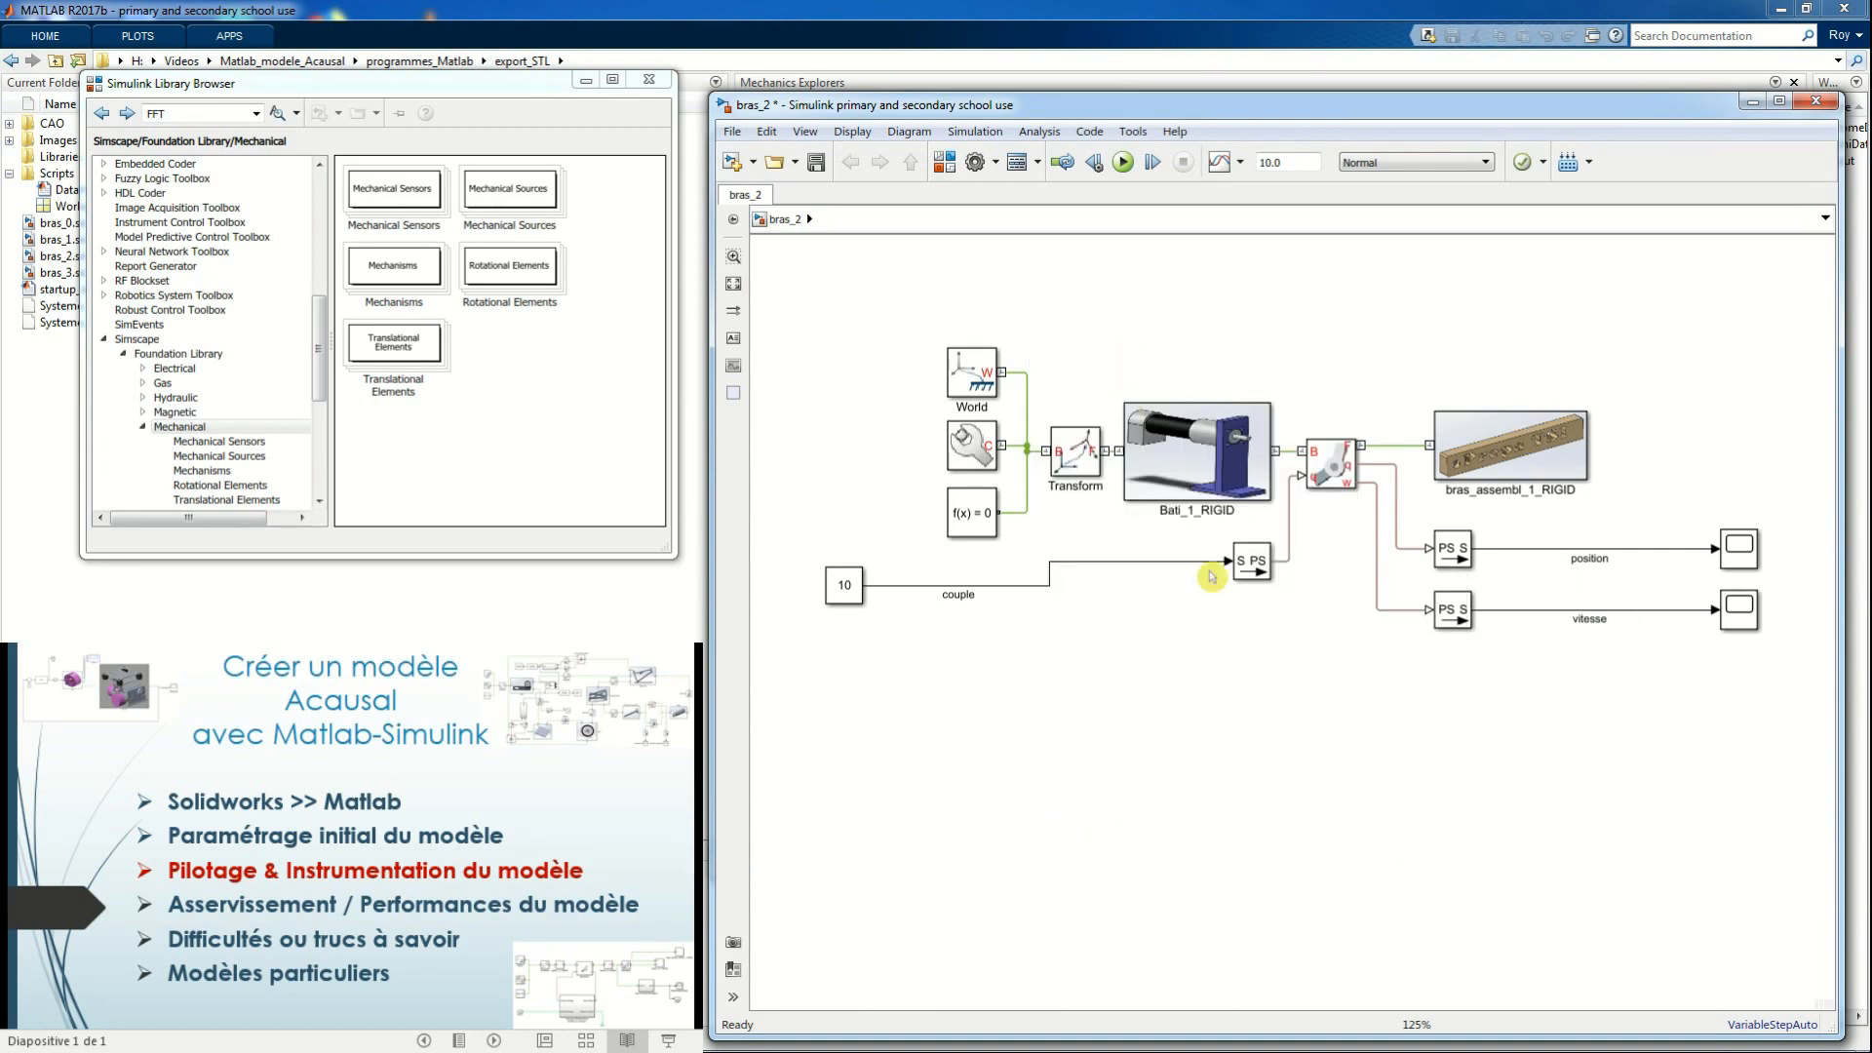
pyautogui.moveTo(1360, 802); pyautogui.dragTo(1149, 653)
pyautogui.click(1690, 768)
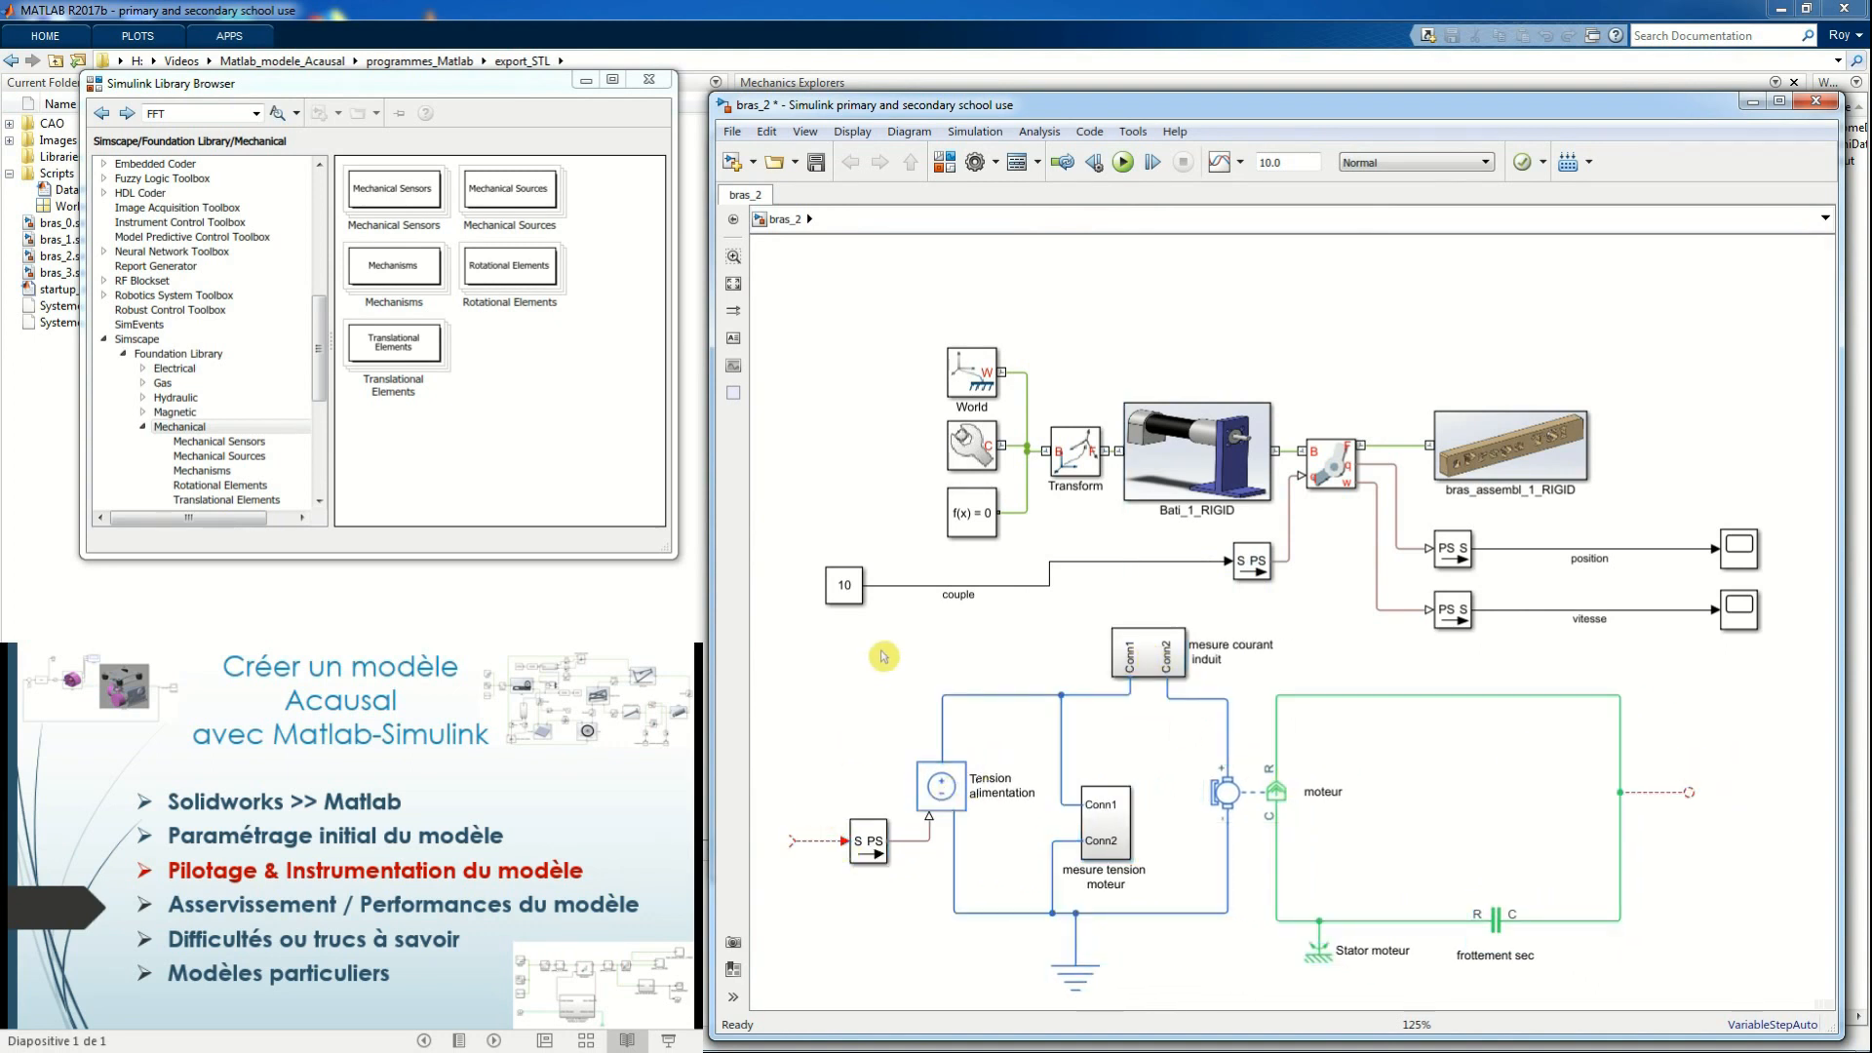
# Delete the "couple" signal line and connect the constant 10 to the Simulink-PS Converter of the motor's supply voltage
pyautogui.click(907, 587)
pyautogui.press('Delete')
pyautogui.moveTo(842, 589); pyautogui.dragTo(773, 844)
pyautogui.click(969, 957)
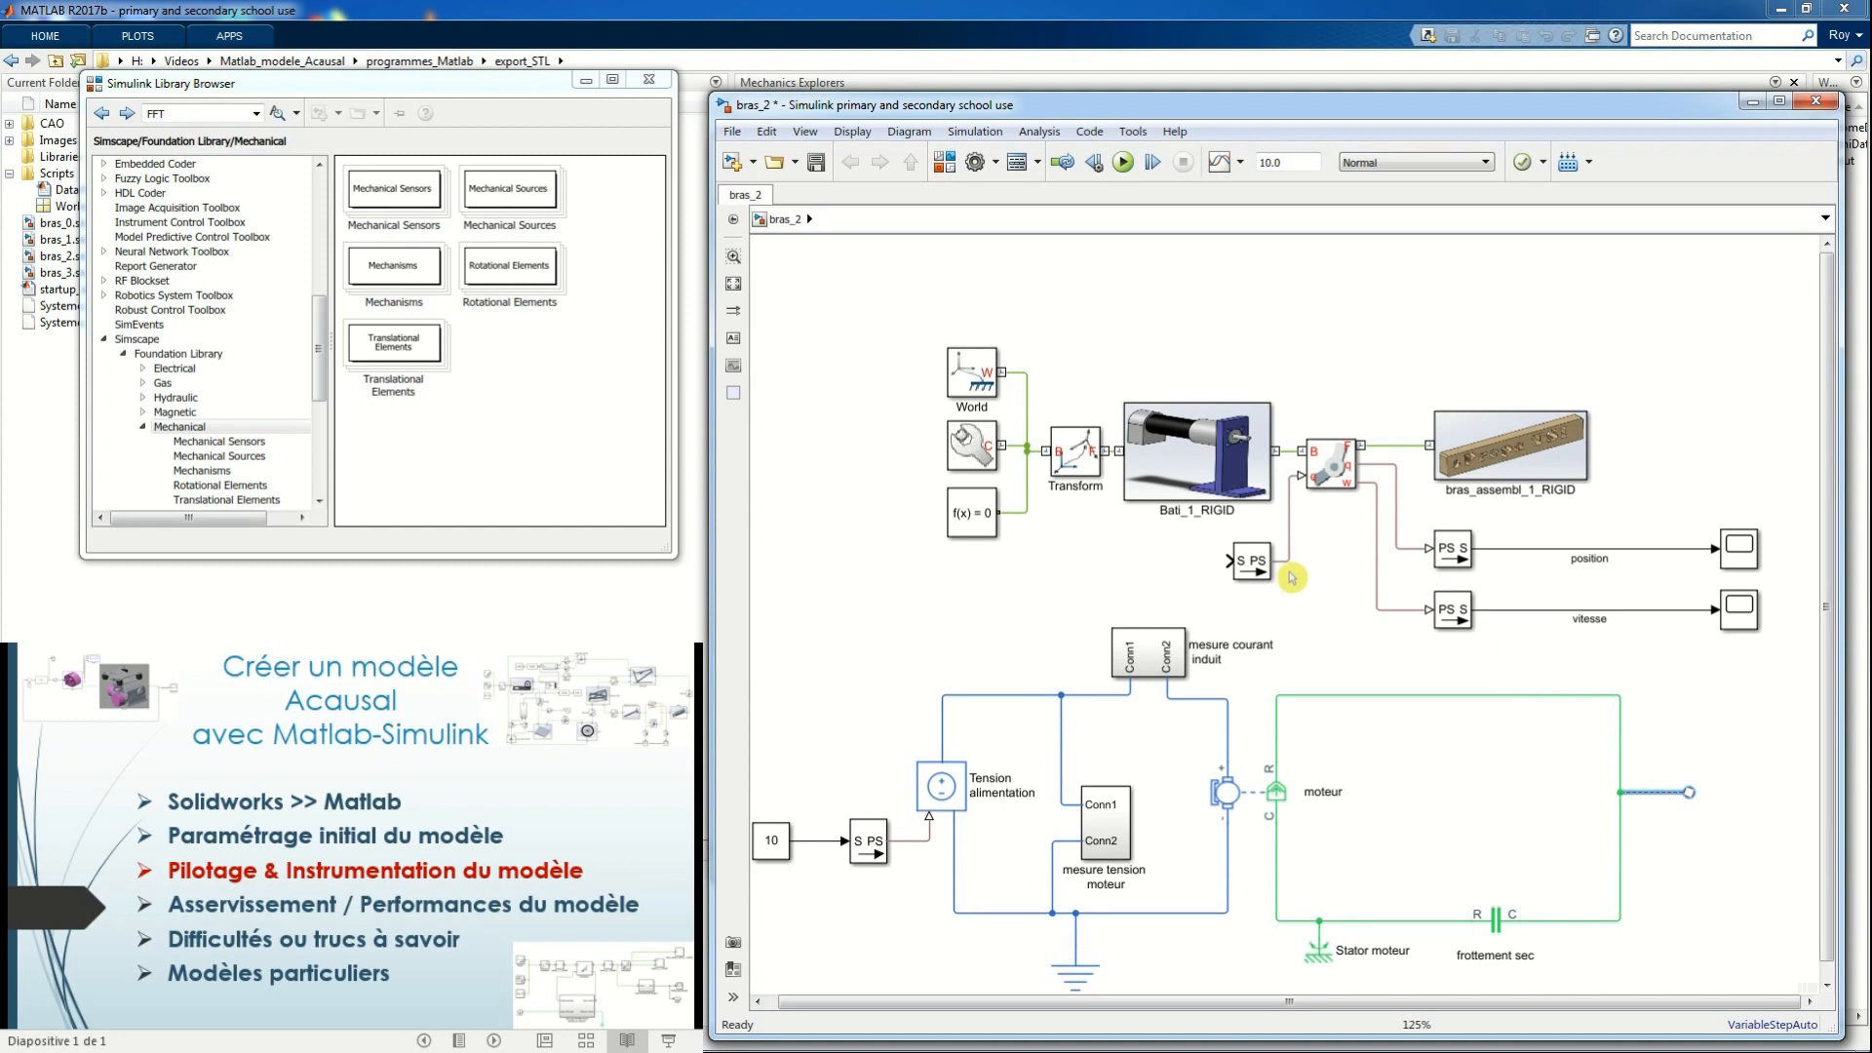
# Delete the Simulink-PS Converter feeding the revolute joint and reposition the loose end of the joint's torque input line
pyautogui.click(1252, 563)
pyautogui.press('Delete')
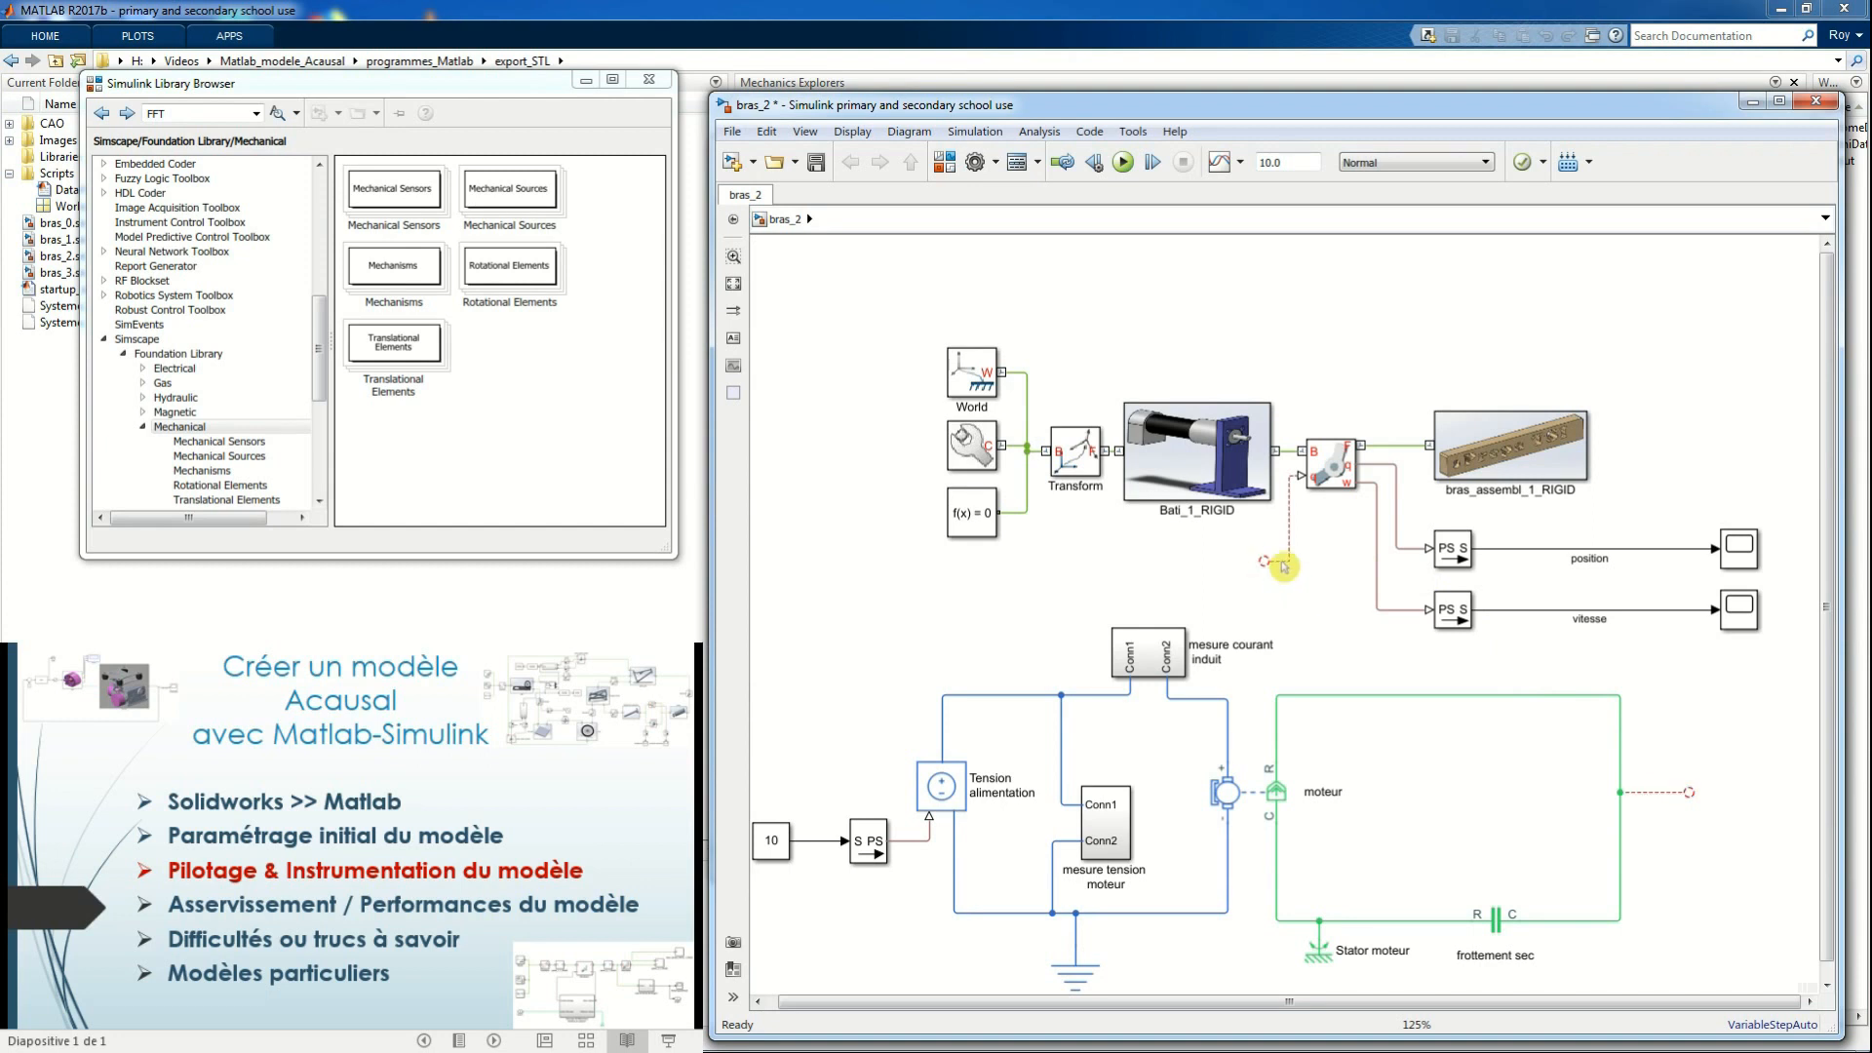
pyautogui.moveTo(1266, 559); pyautogui.dragTo(1296, 609)
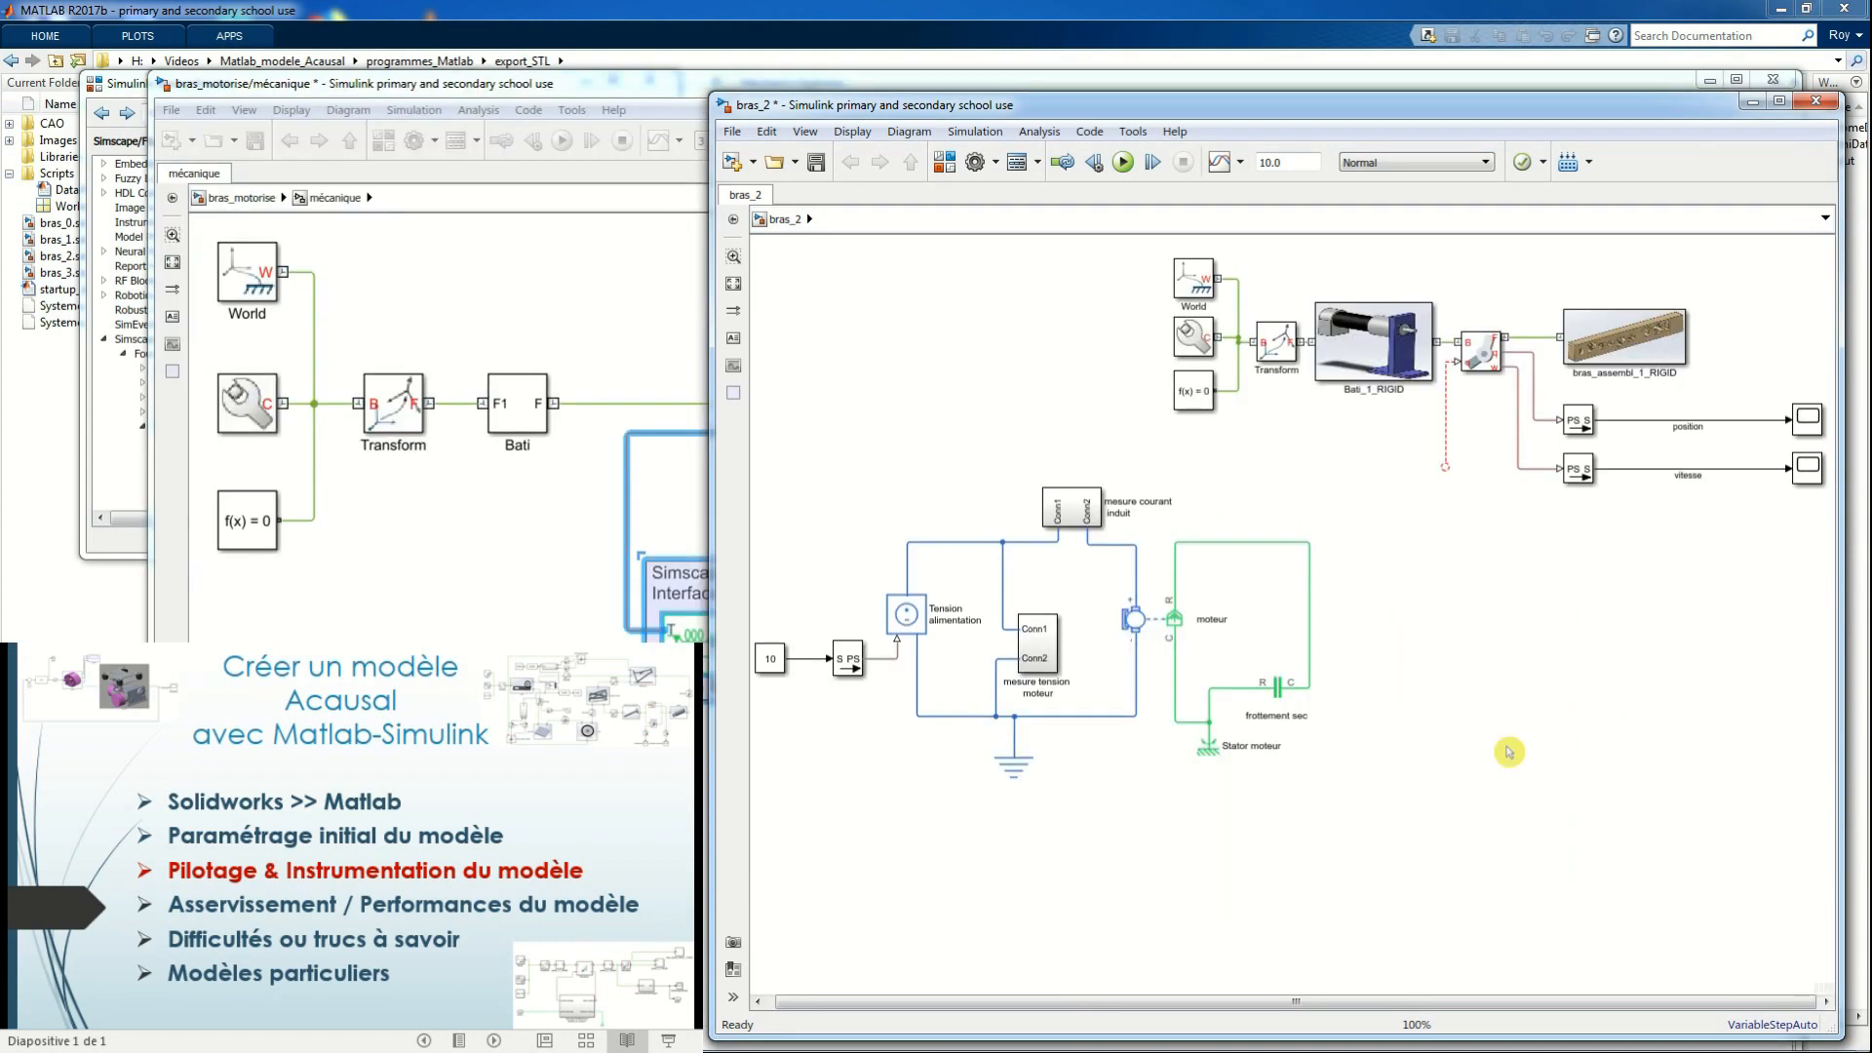
# Paste the "Simscape SimMechanics Interface en rotation" blocks into bras_2, beside the motor and below the joint
pyautogui.hotkey('ctrl', 'v')
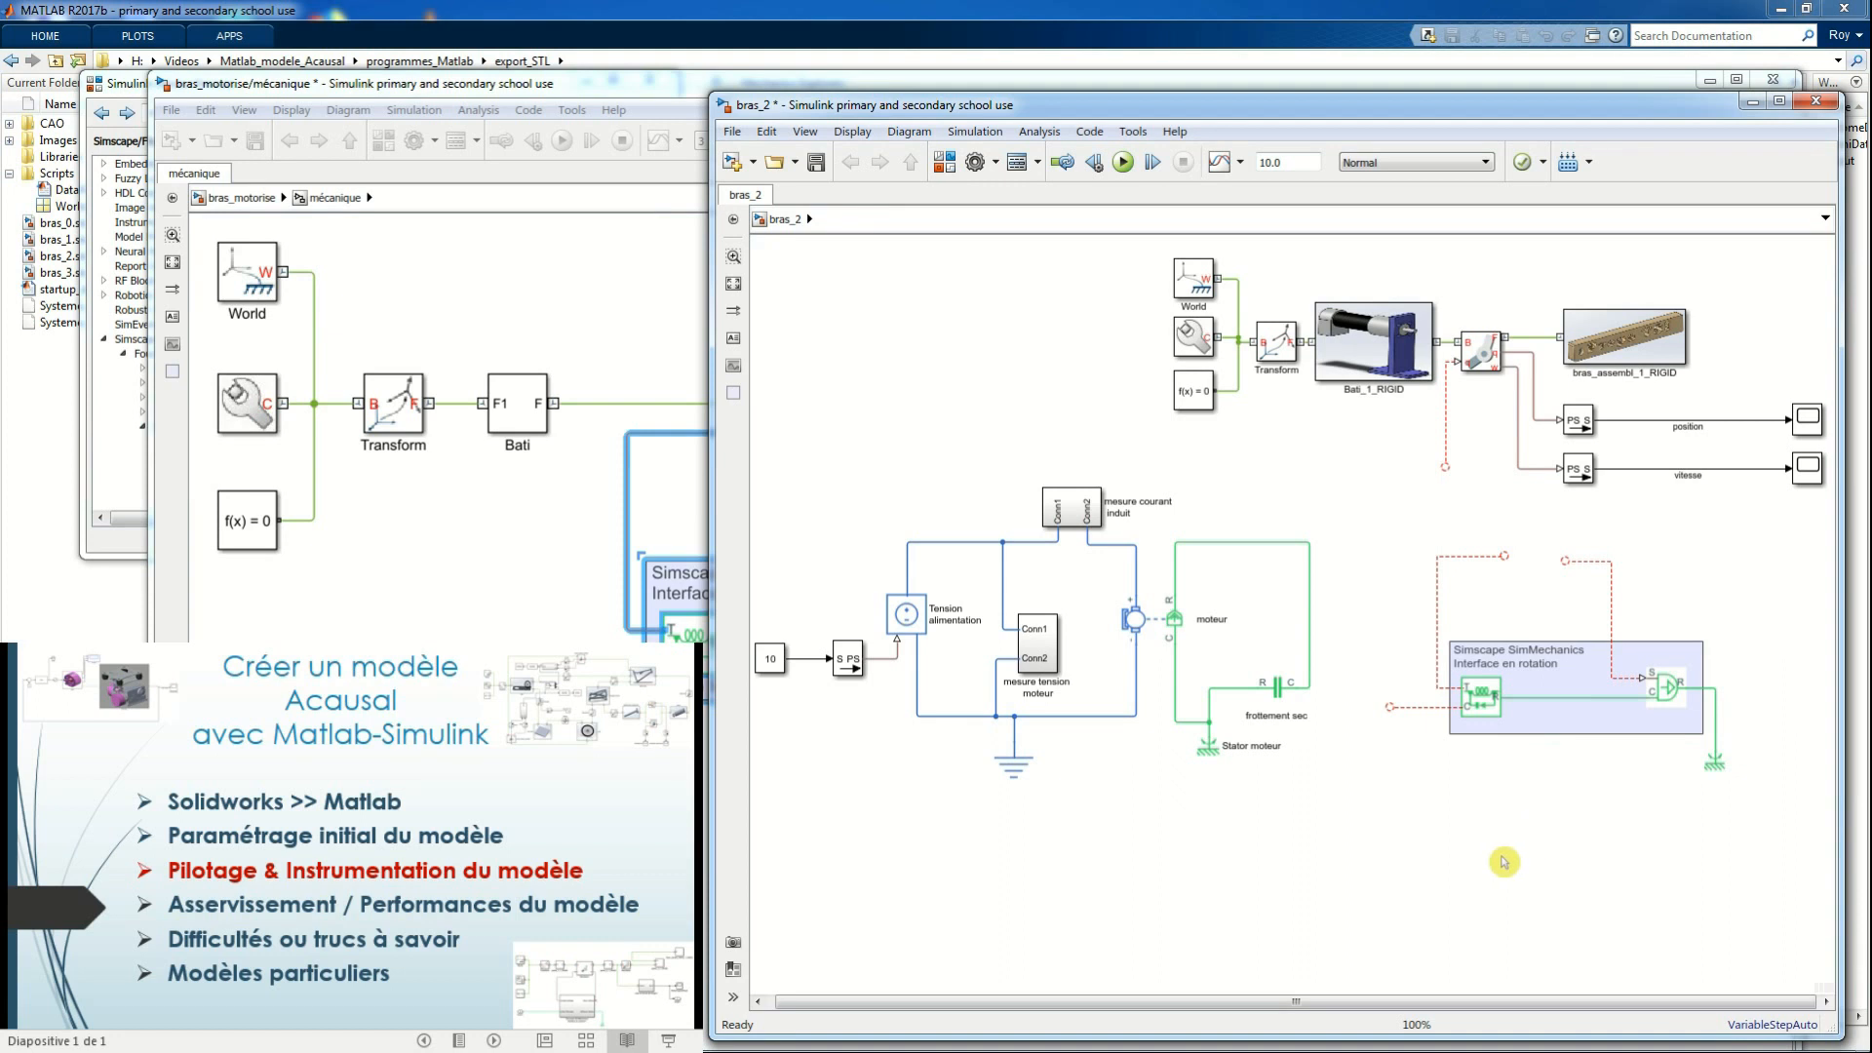
pyautogui.click(1484, 710)
pyautogui.click(1665, 698)
# Look through the Mechanical Sources and Mechanical Sensors libraries of the Simscape Foundation Library for the interface's blocks
pyautogui.click(409, 401)
pyautogui.click(122, 78)
pyautogui.moveTo(332, 90); pyautogui.dragTo(572, 120)
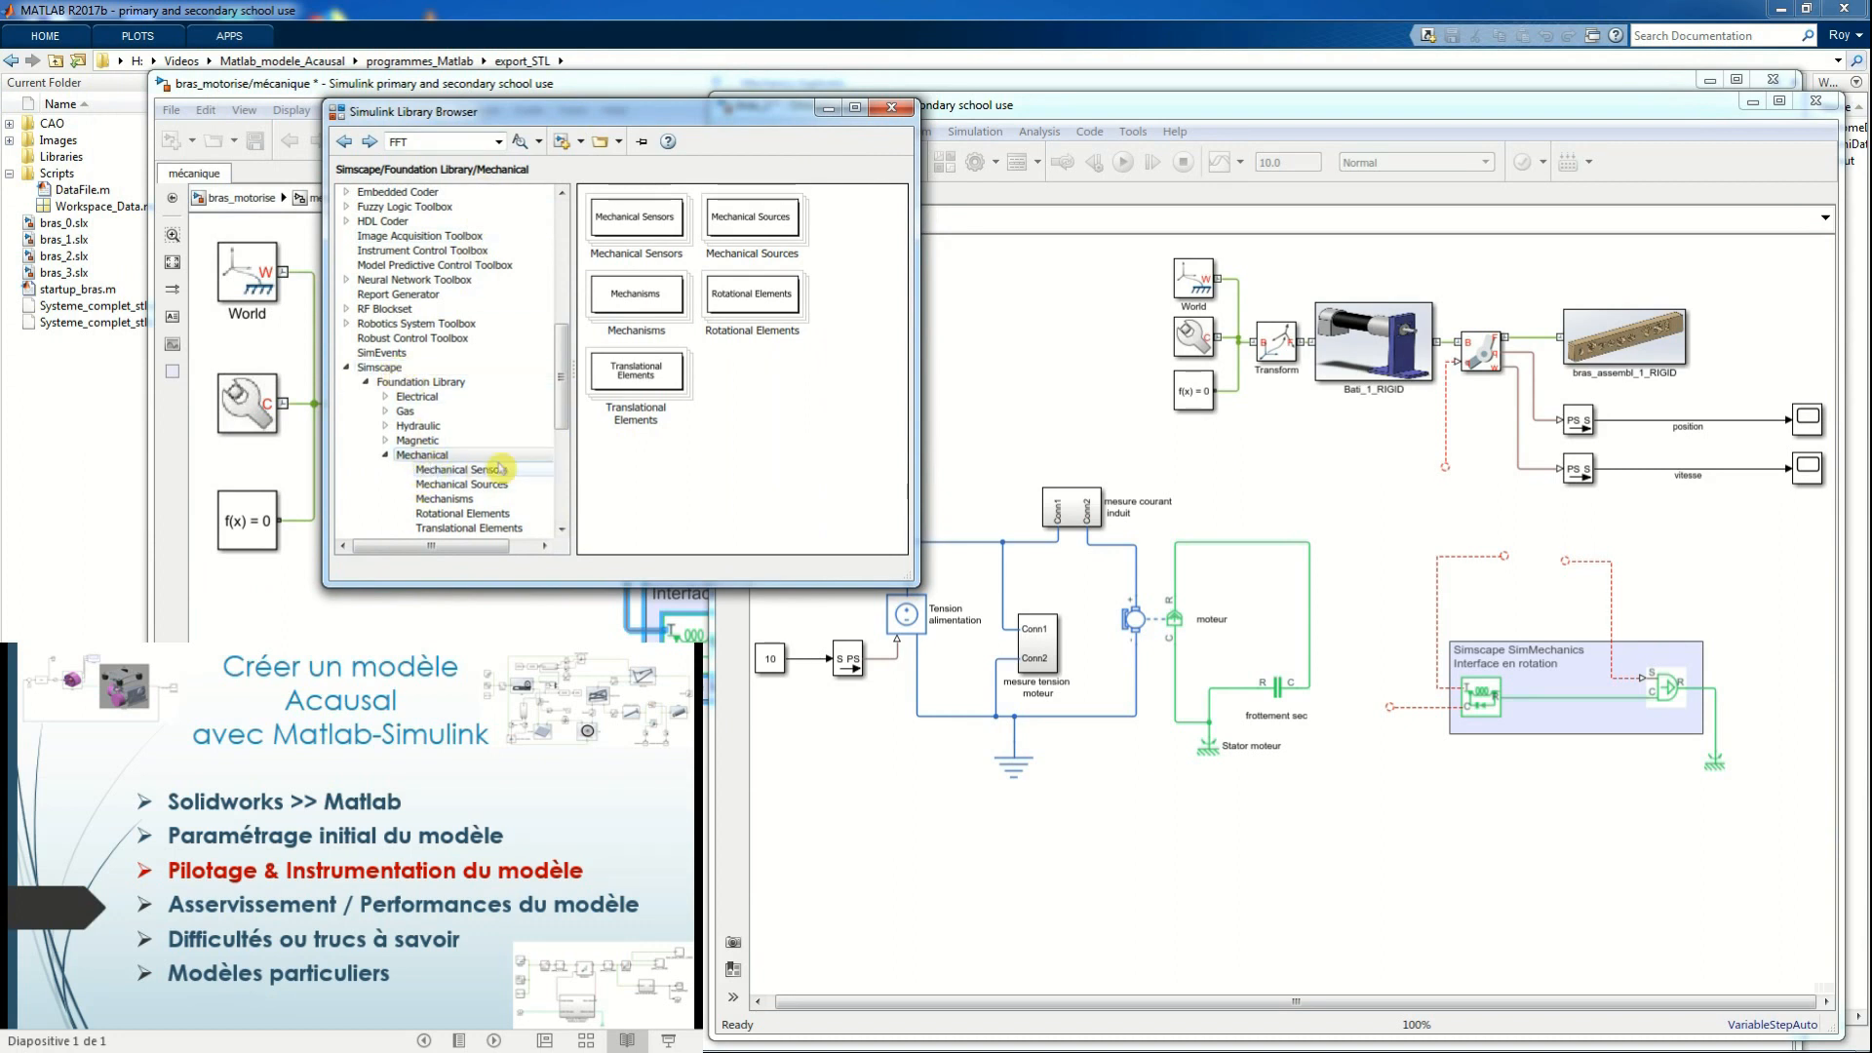
pyautogui.doubleClick(745, 222)
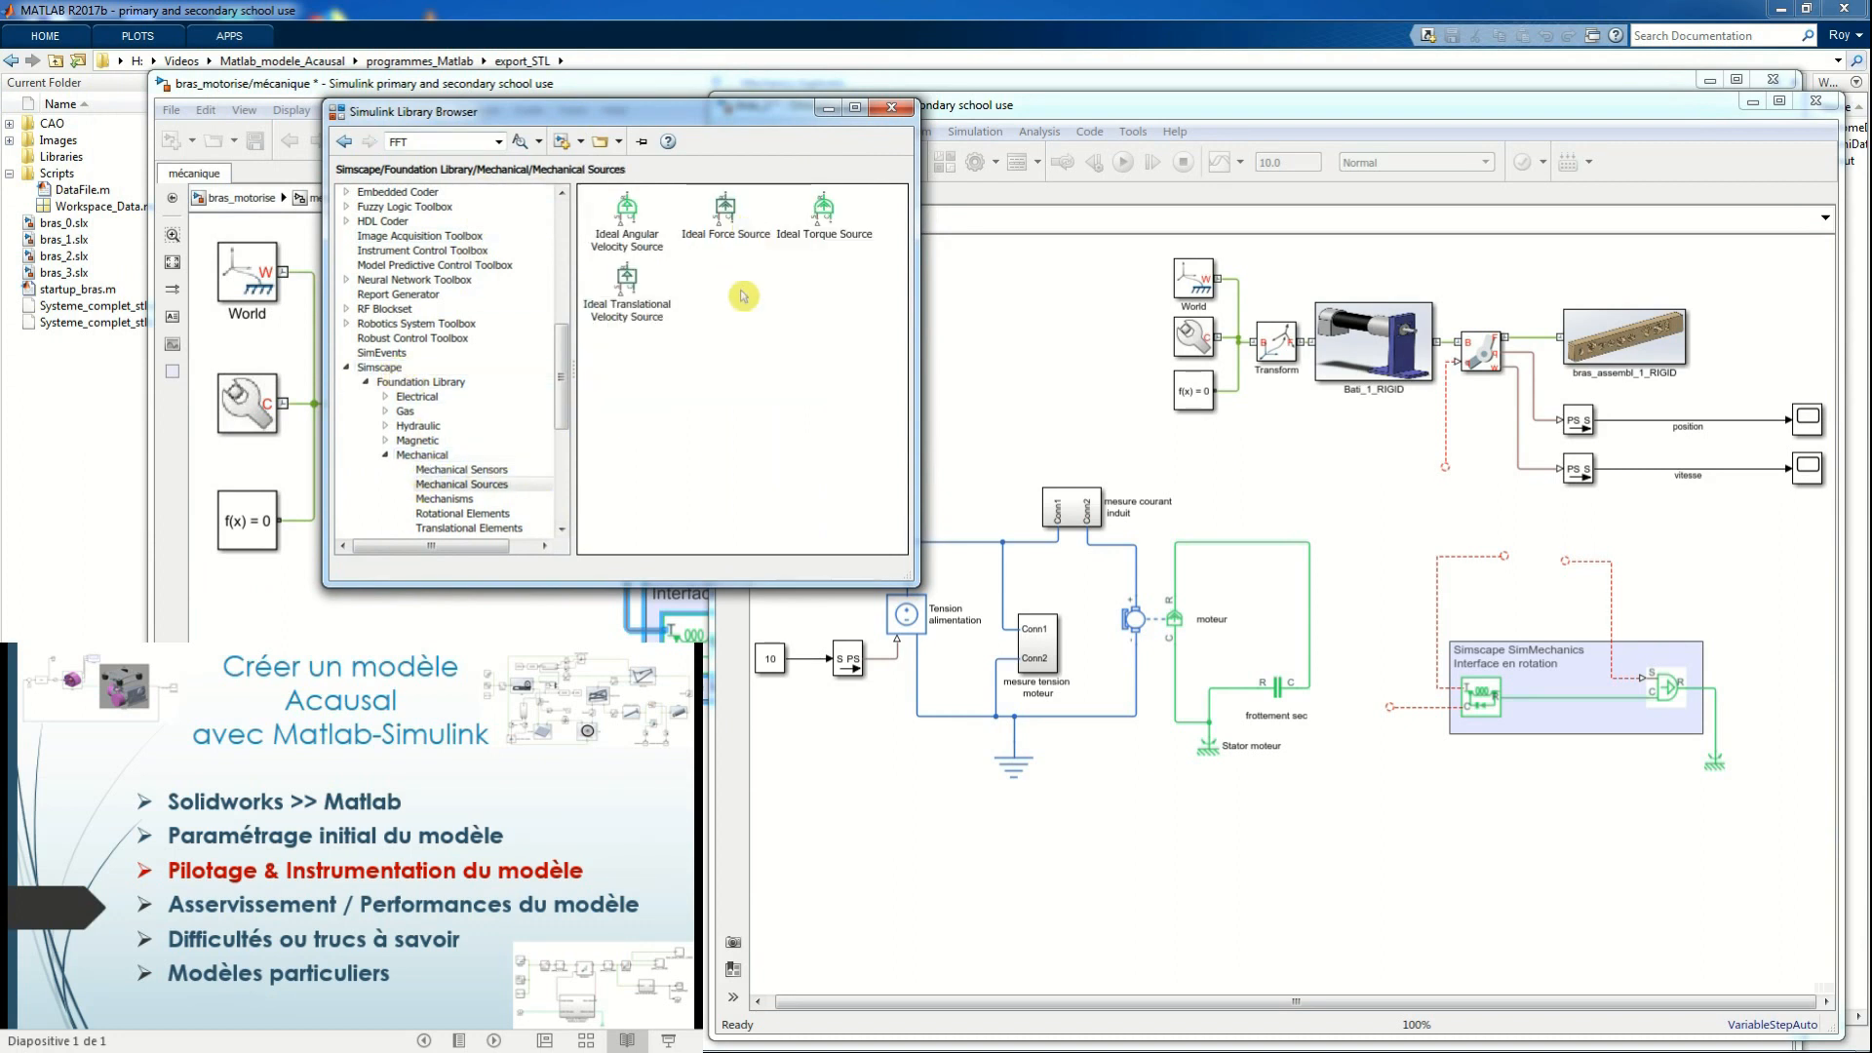
pyautogui.click(344, 142)
pyautogui.doubleClick(627, 217)
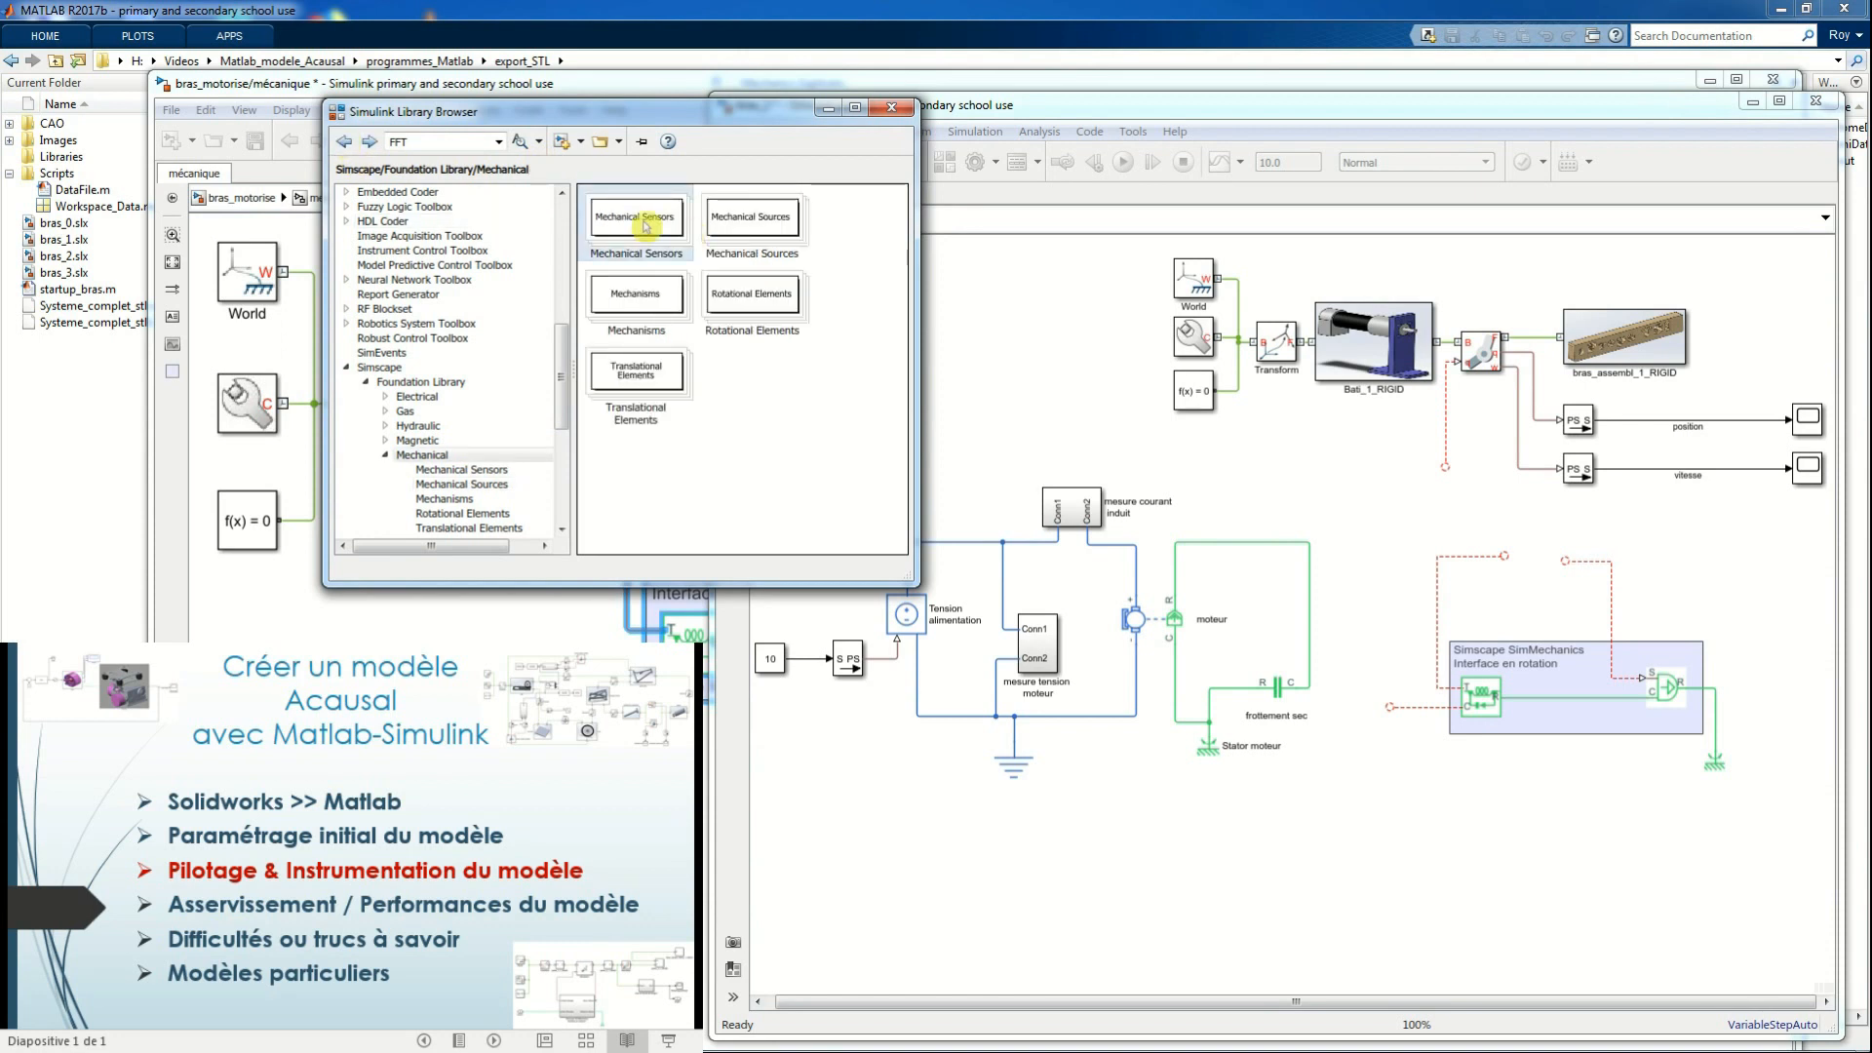
pyautogui.click(343, 141)
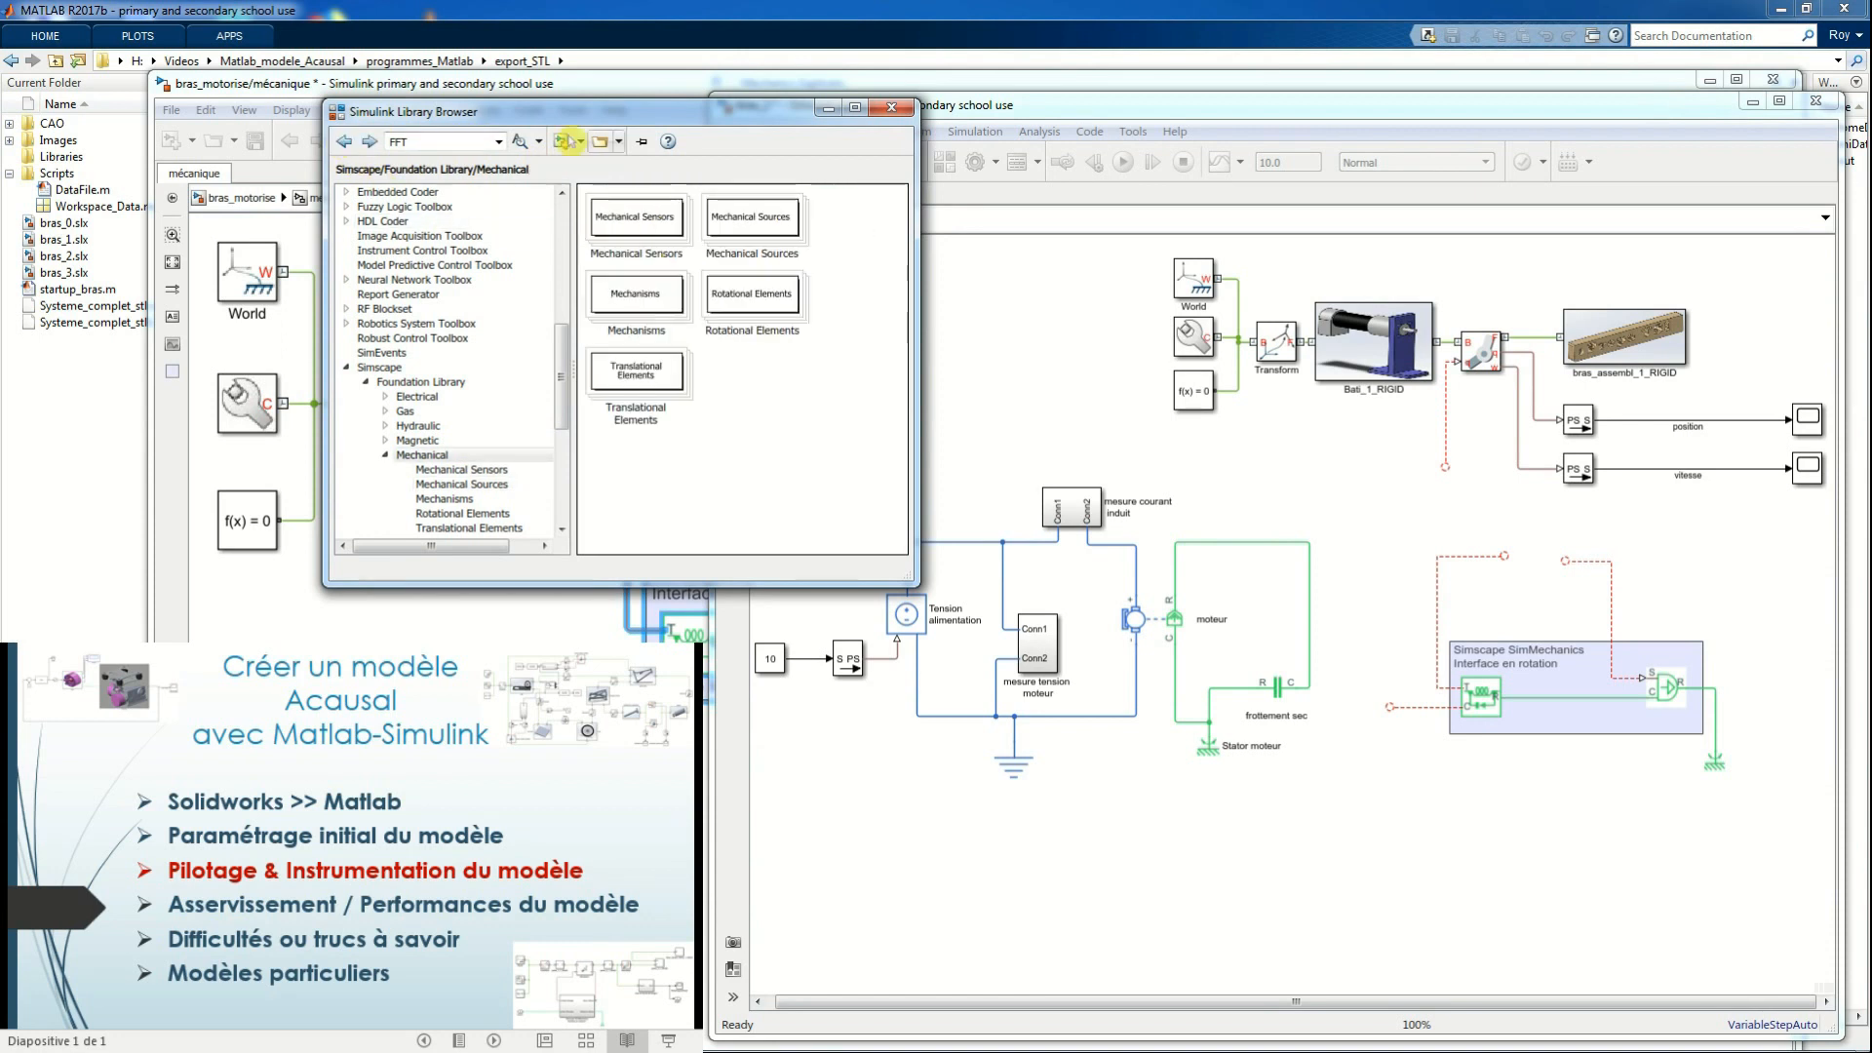
pyautogui.click(827, 107)
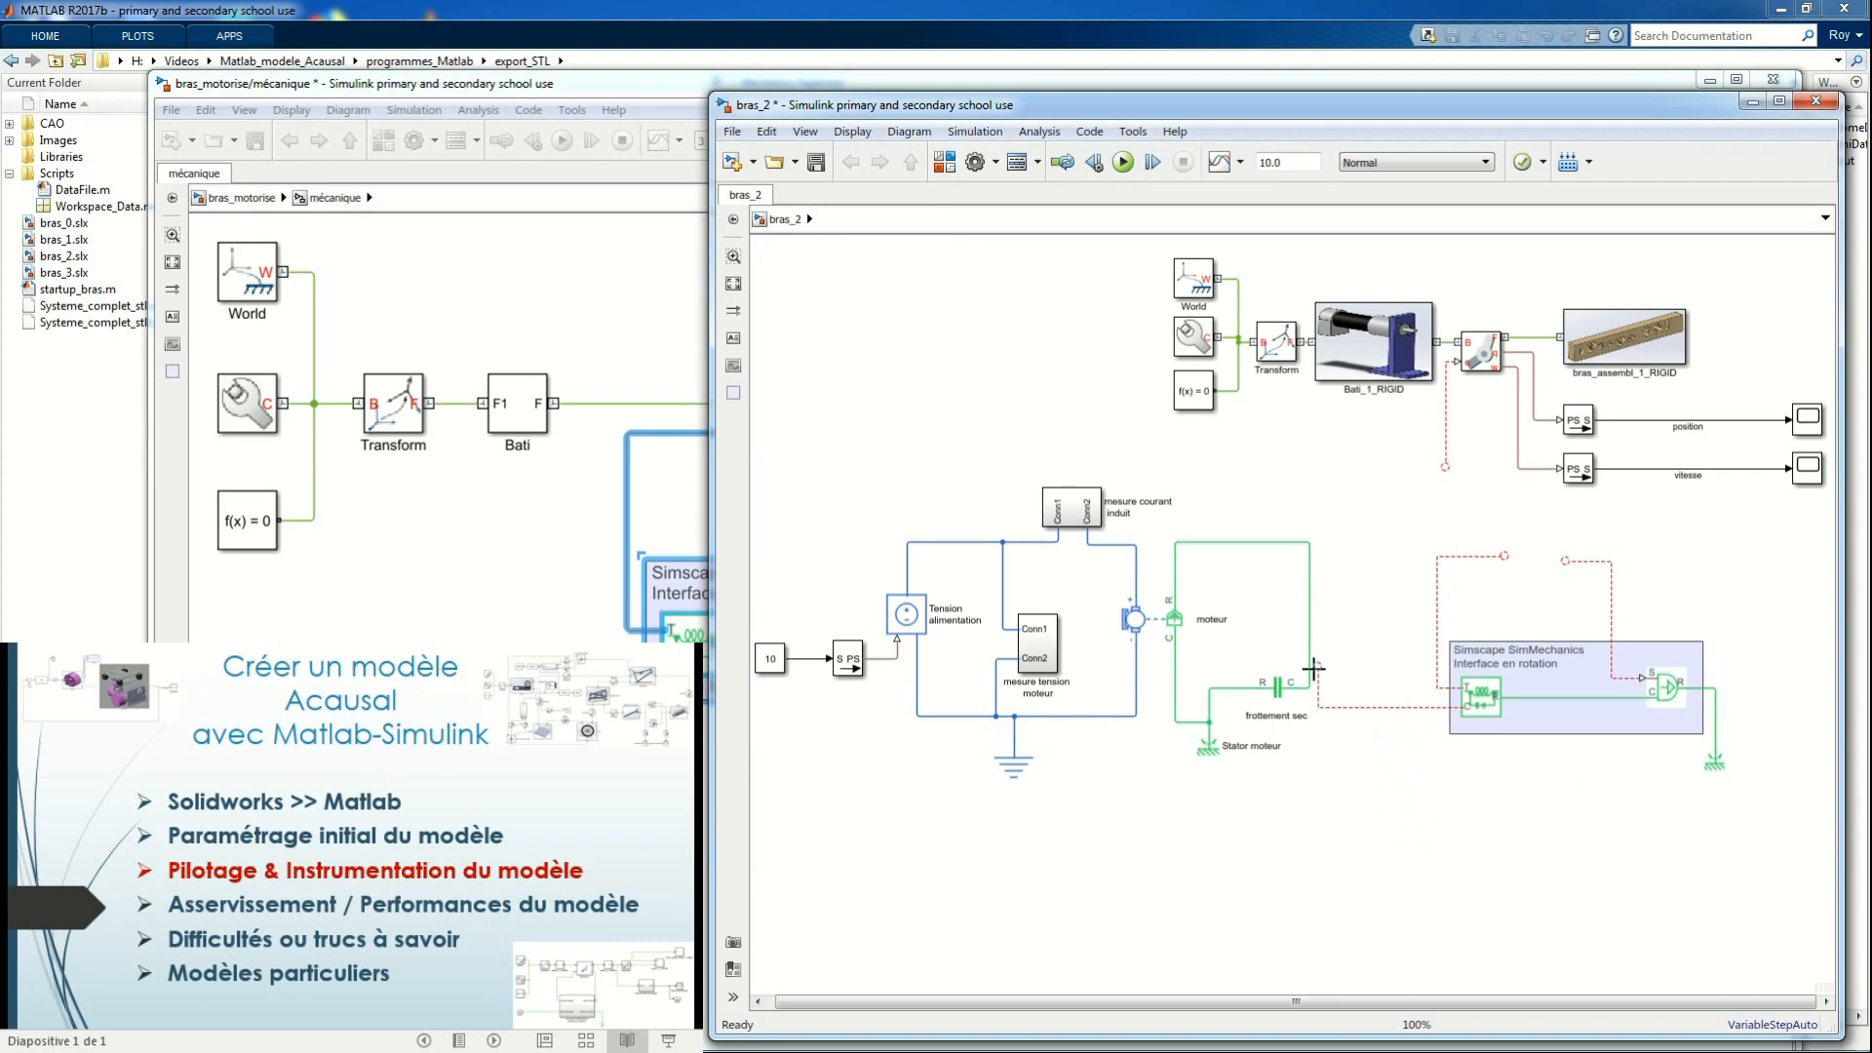
# Connect the rotation interface to the motor shaft, its torque output to the revolute joint's input, and the joint's velocity signal to its source
pyautogui.moveTo(1313, 668); pyautogui.dragTo(1310, 669)
pyautogui.moveTo(1505, 551); pyautogui.dragTo(1443, 467)
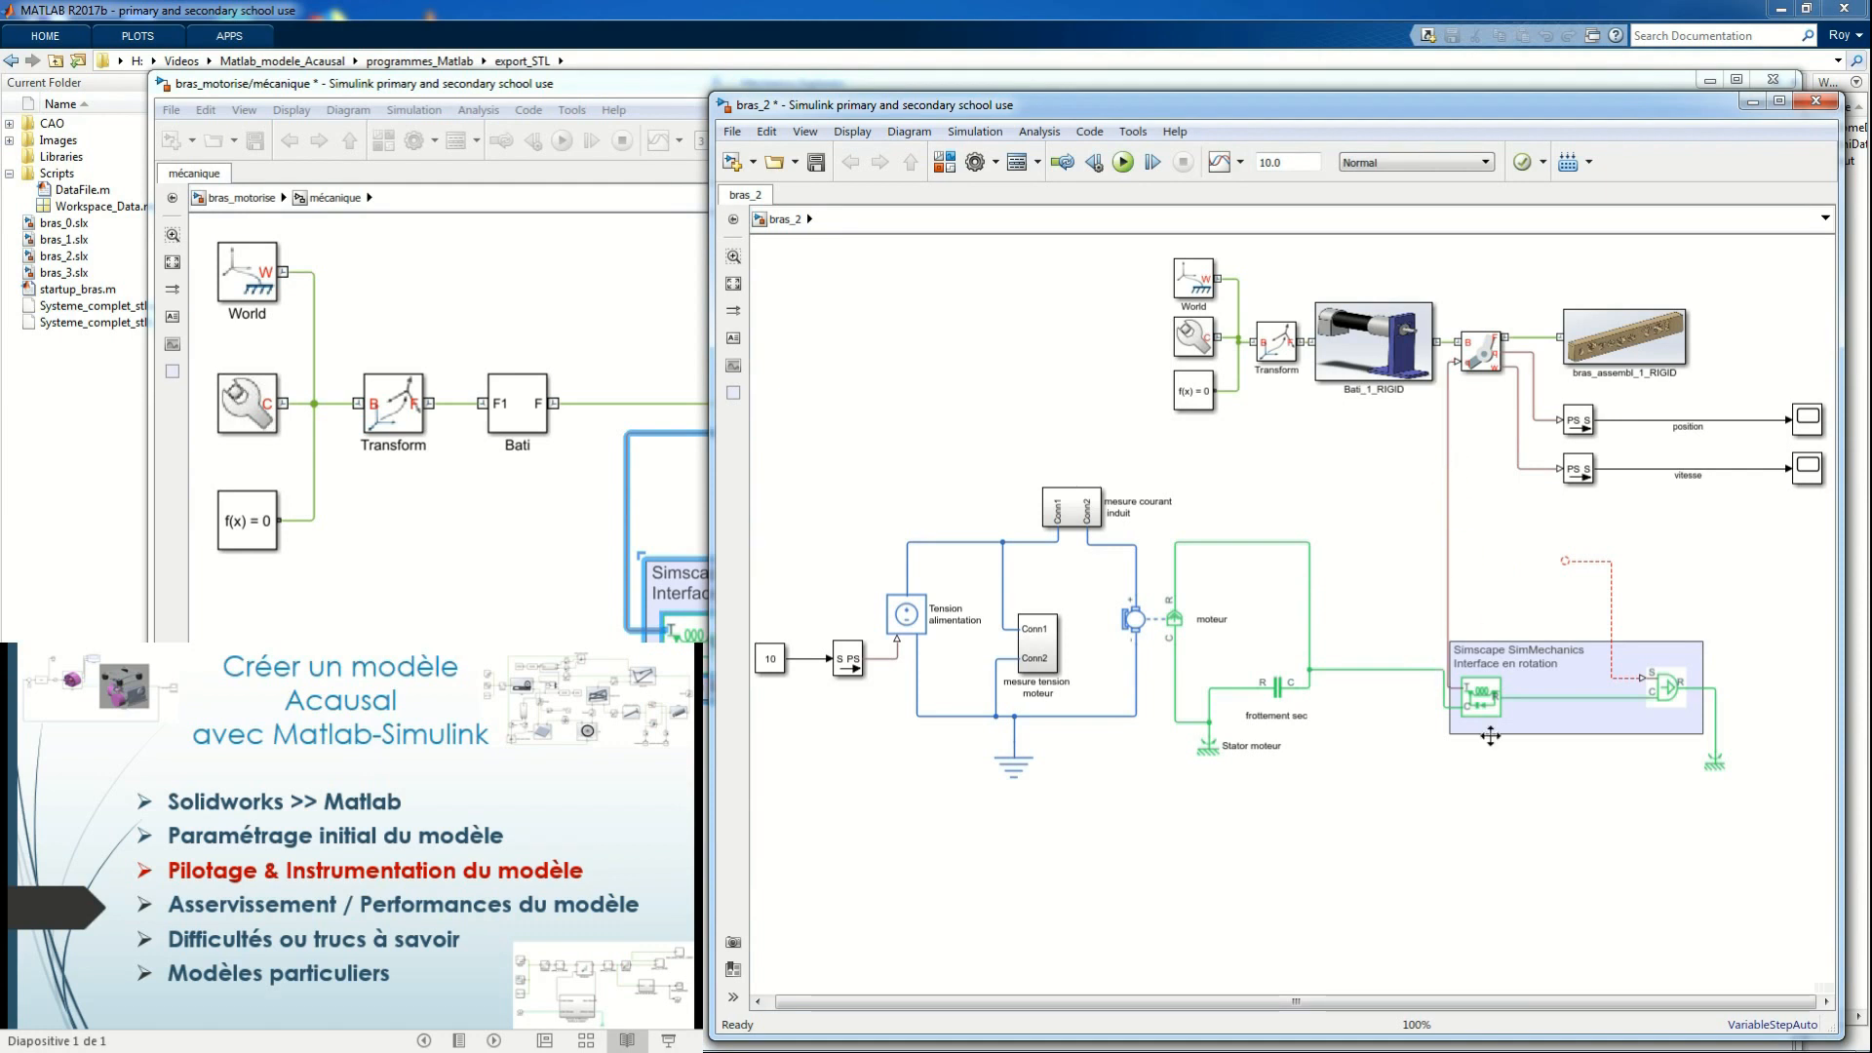
pyautogui.moveTo(1563, 561); pyautogui.dragTo(1523, 479)
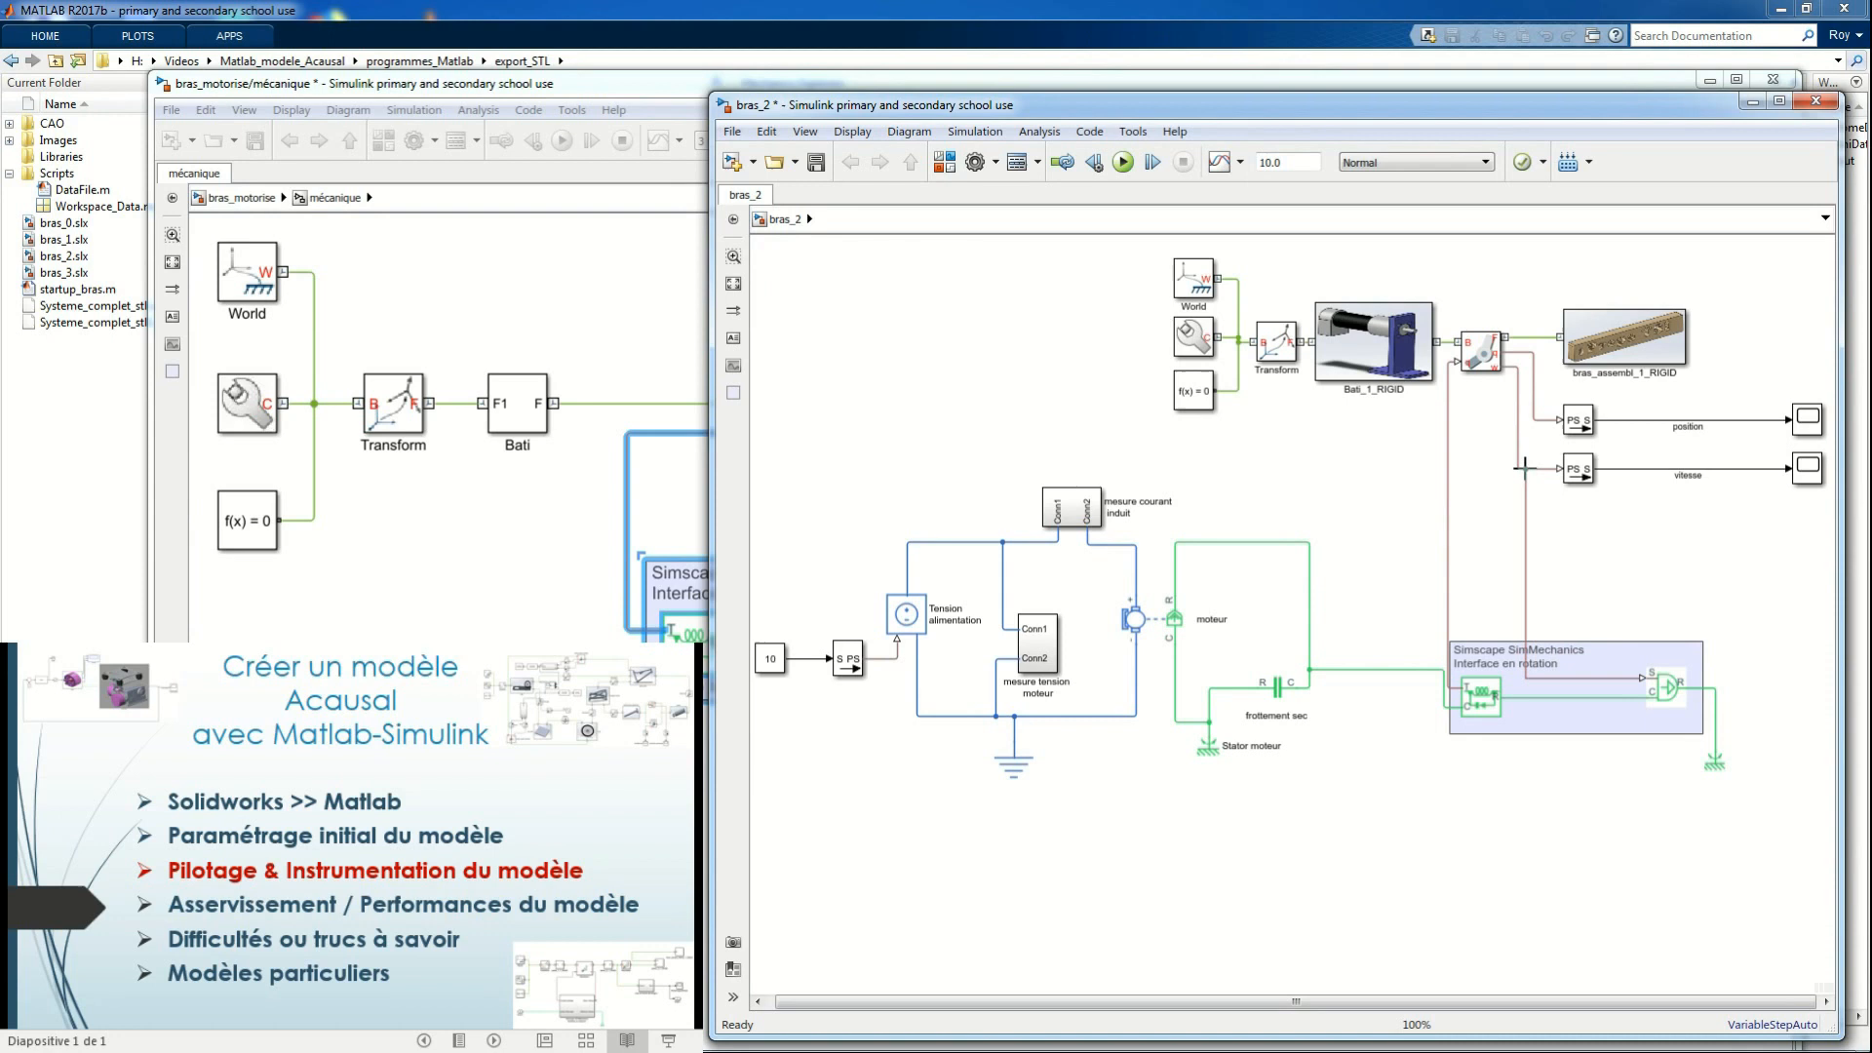
# Move the whole rotation interface group with its mechanical reference closer to the motor circuit
pyautogui.moveTo(1410, 618); pyautogui.dragTo(1781, 828)
pyautogui.moveTo(1663, 694); pyautogui.dragTo(1597, 655)
pyautogui.click(1718, 577)
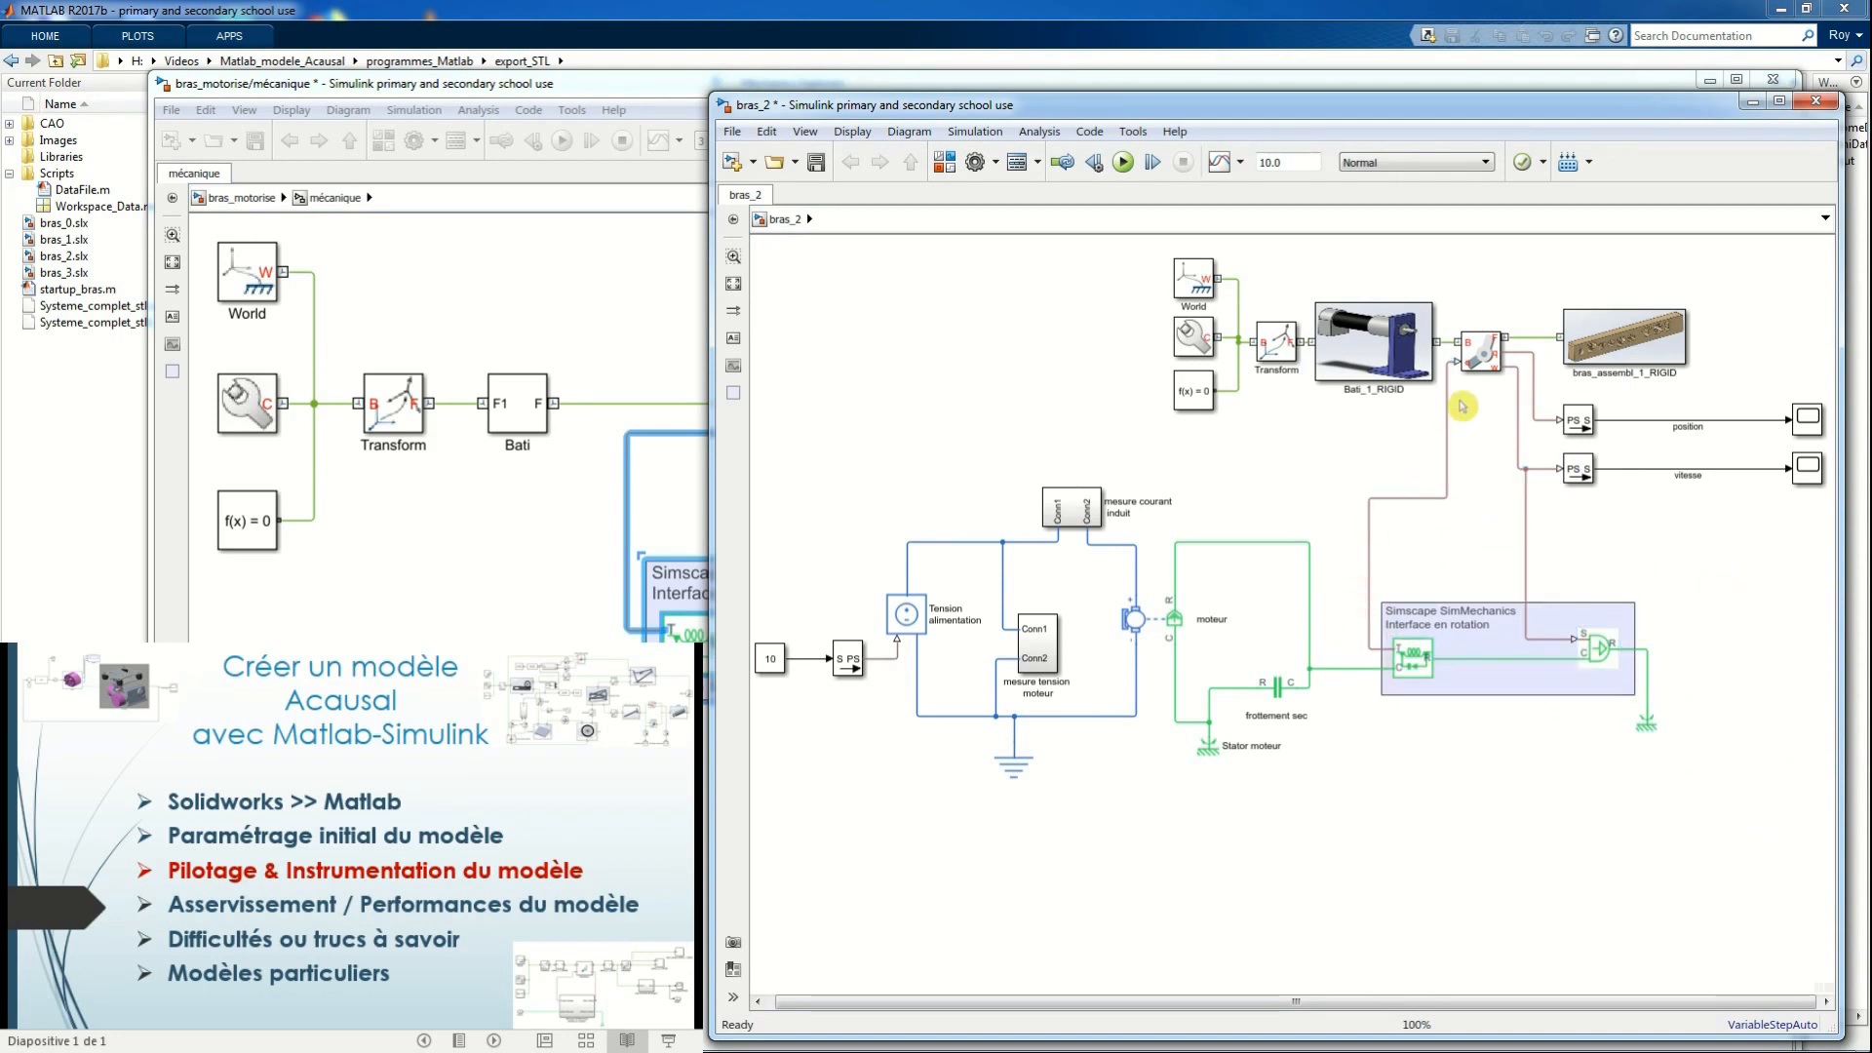
pyautogui.click(1580, 661)
pyautogui.click(1571, 351)
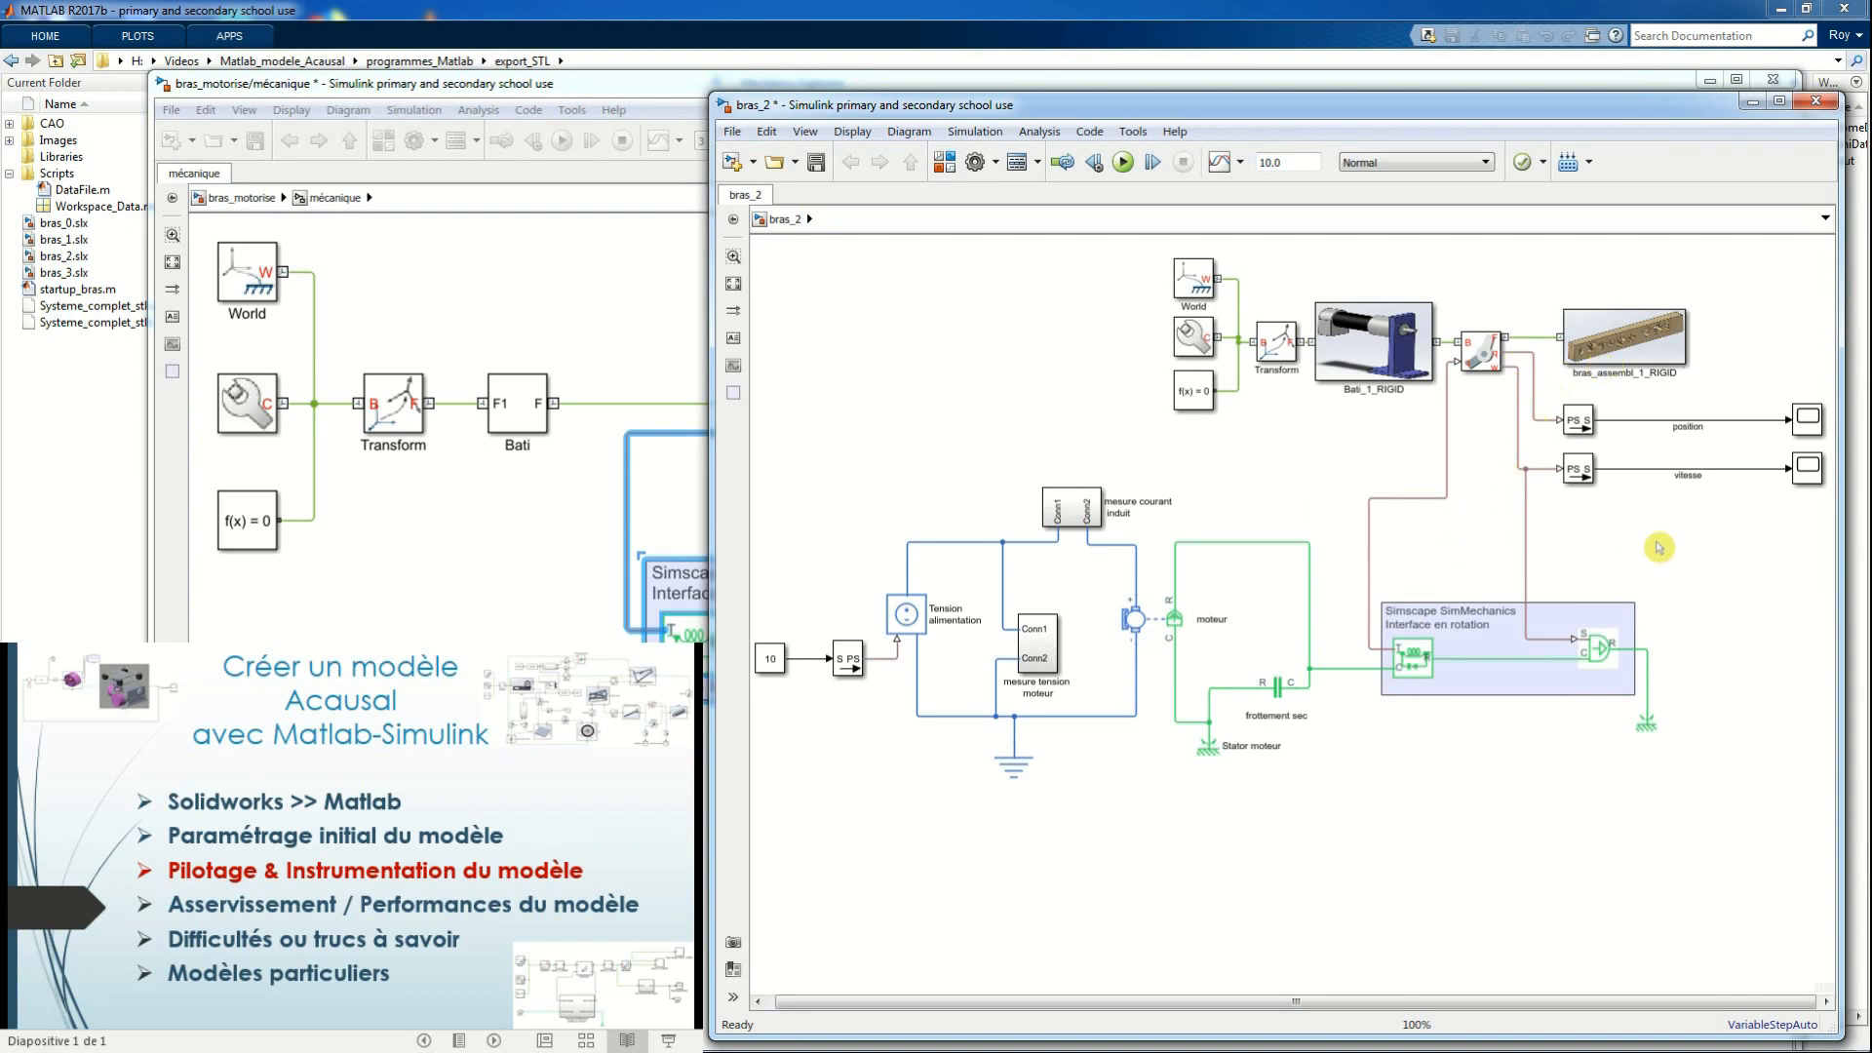
pyautogui.click(1491, 334)
# Group the motor's electrical circuit into one subsystem and the arm mechanism with its rotation interface into a second one
pyautogui.moveTo(817, 495); pyautogui.dragTo(1332, 823)
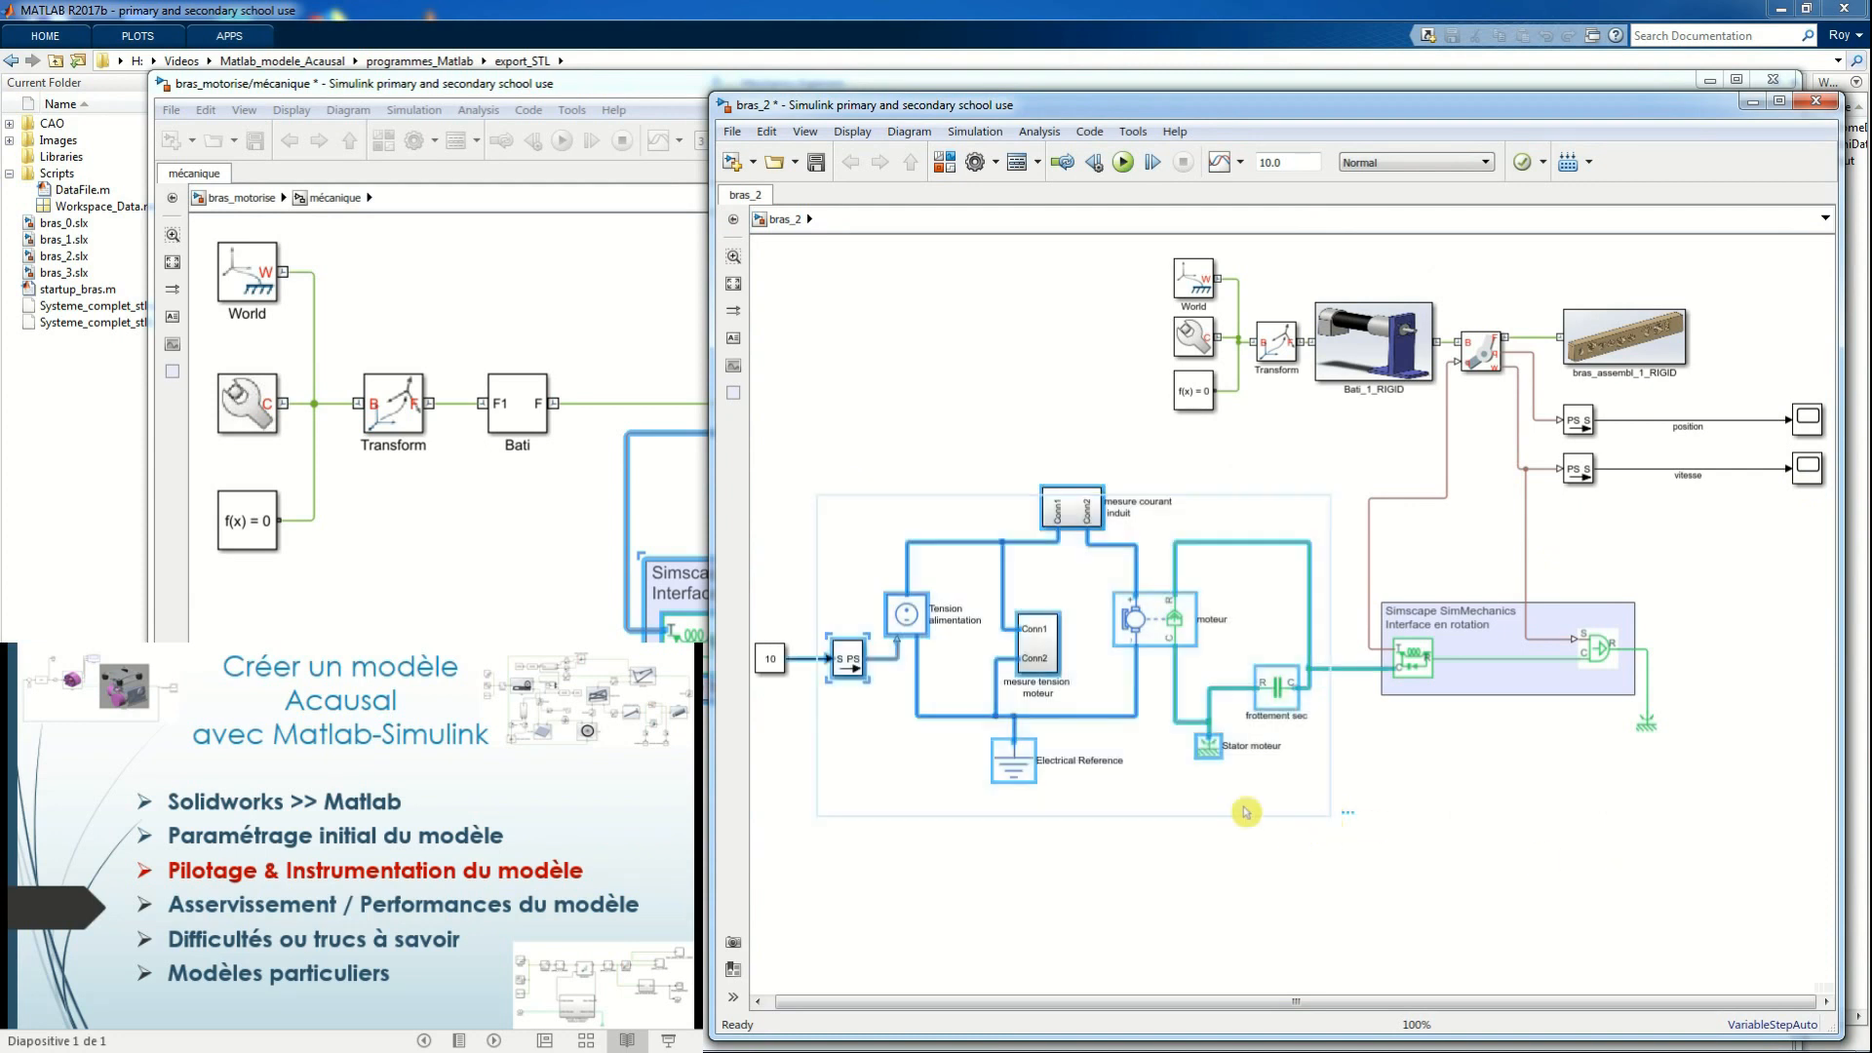
pyautogui.rightClick(1153, 627)
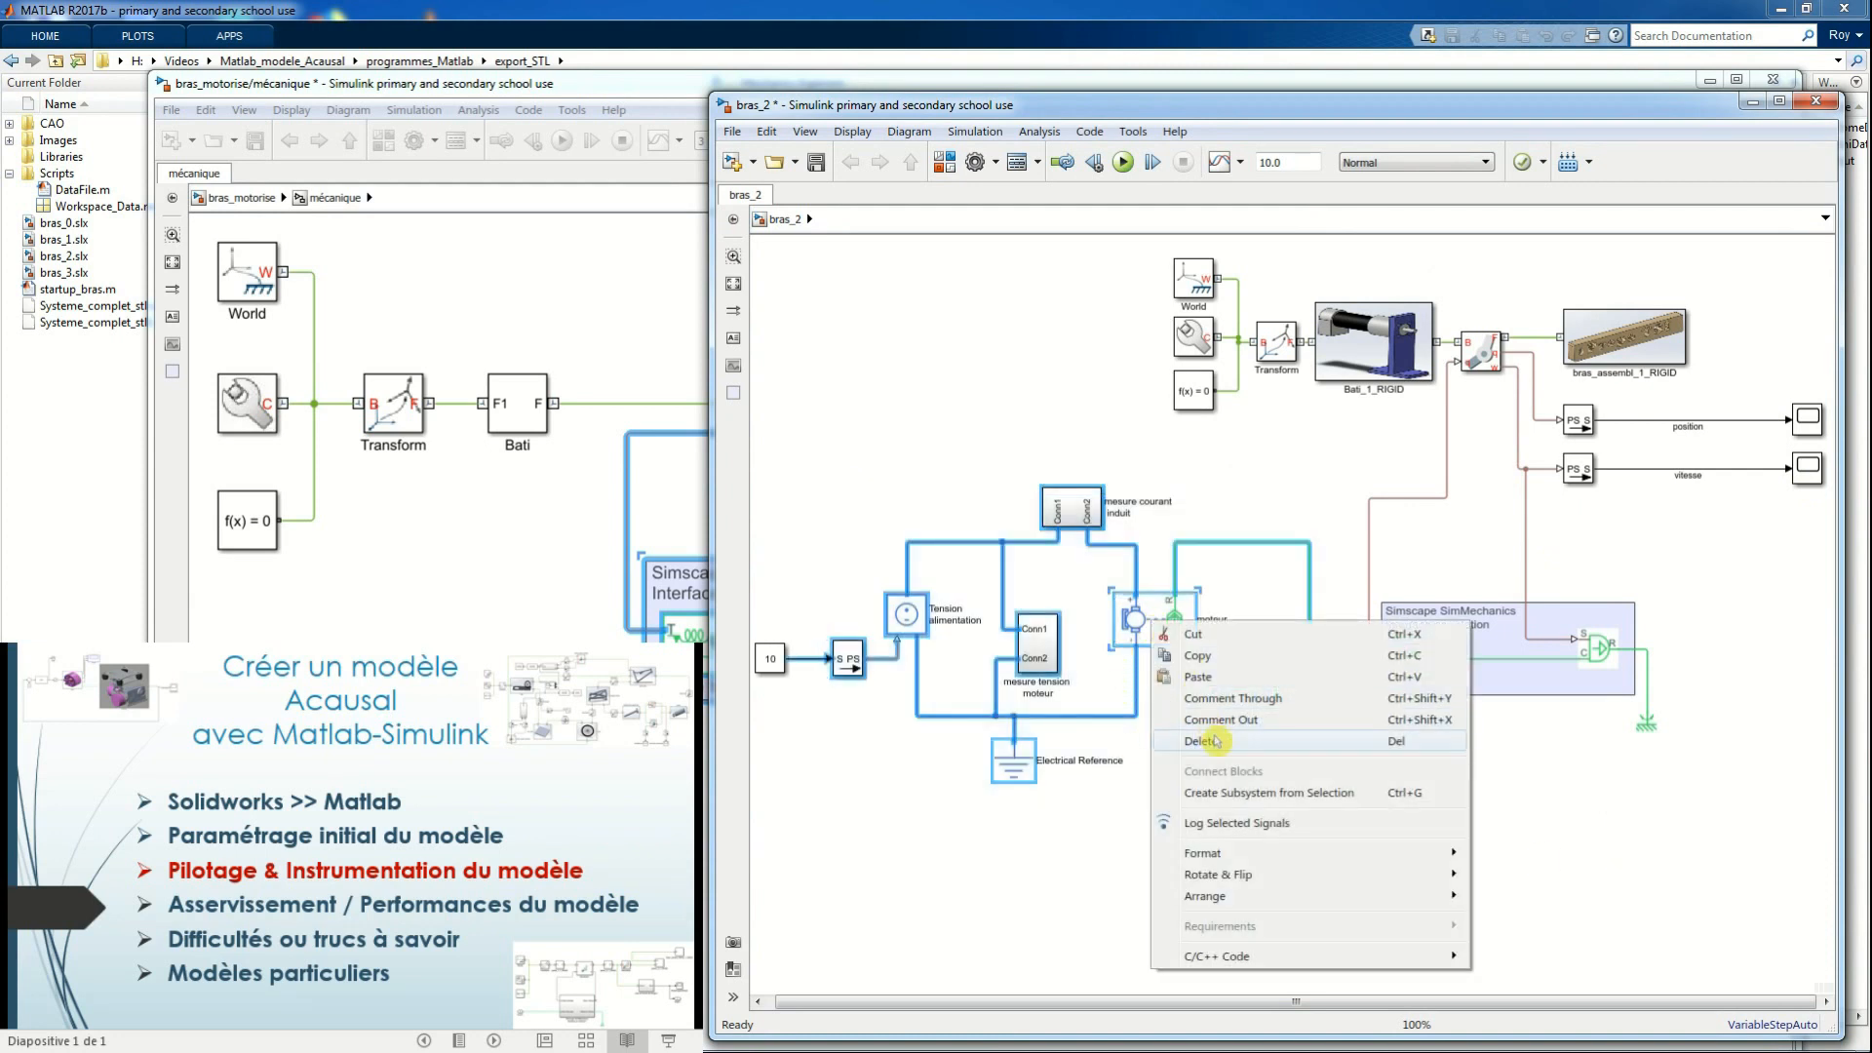
pyautogui.click(1276, 809)
pyautogui.moveTo(1139, 244); pyautogui.dragTo(1732, 817)
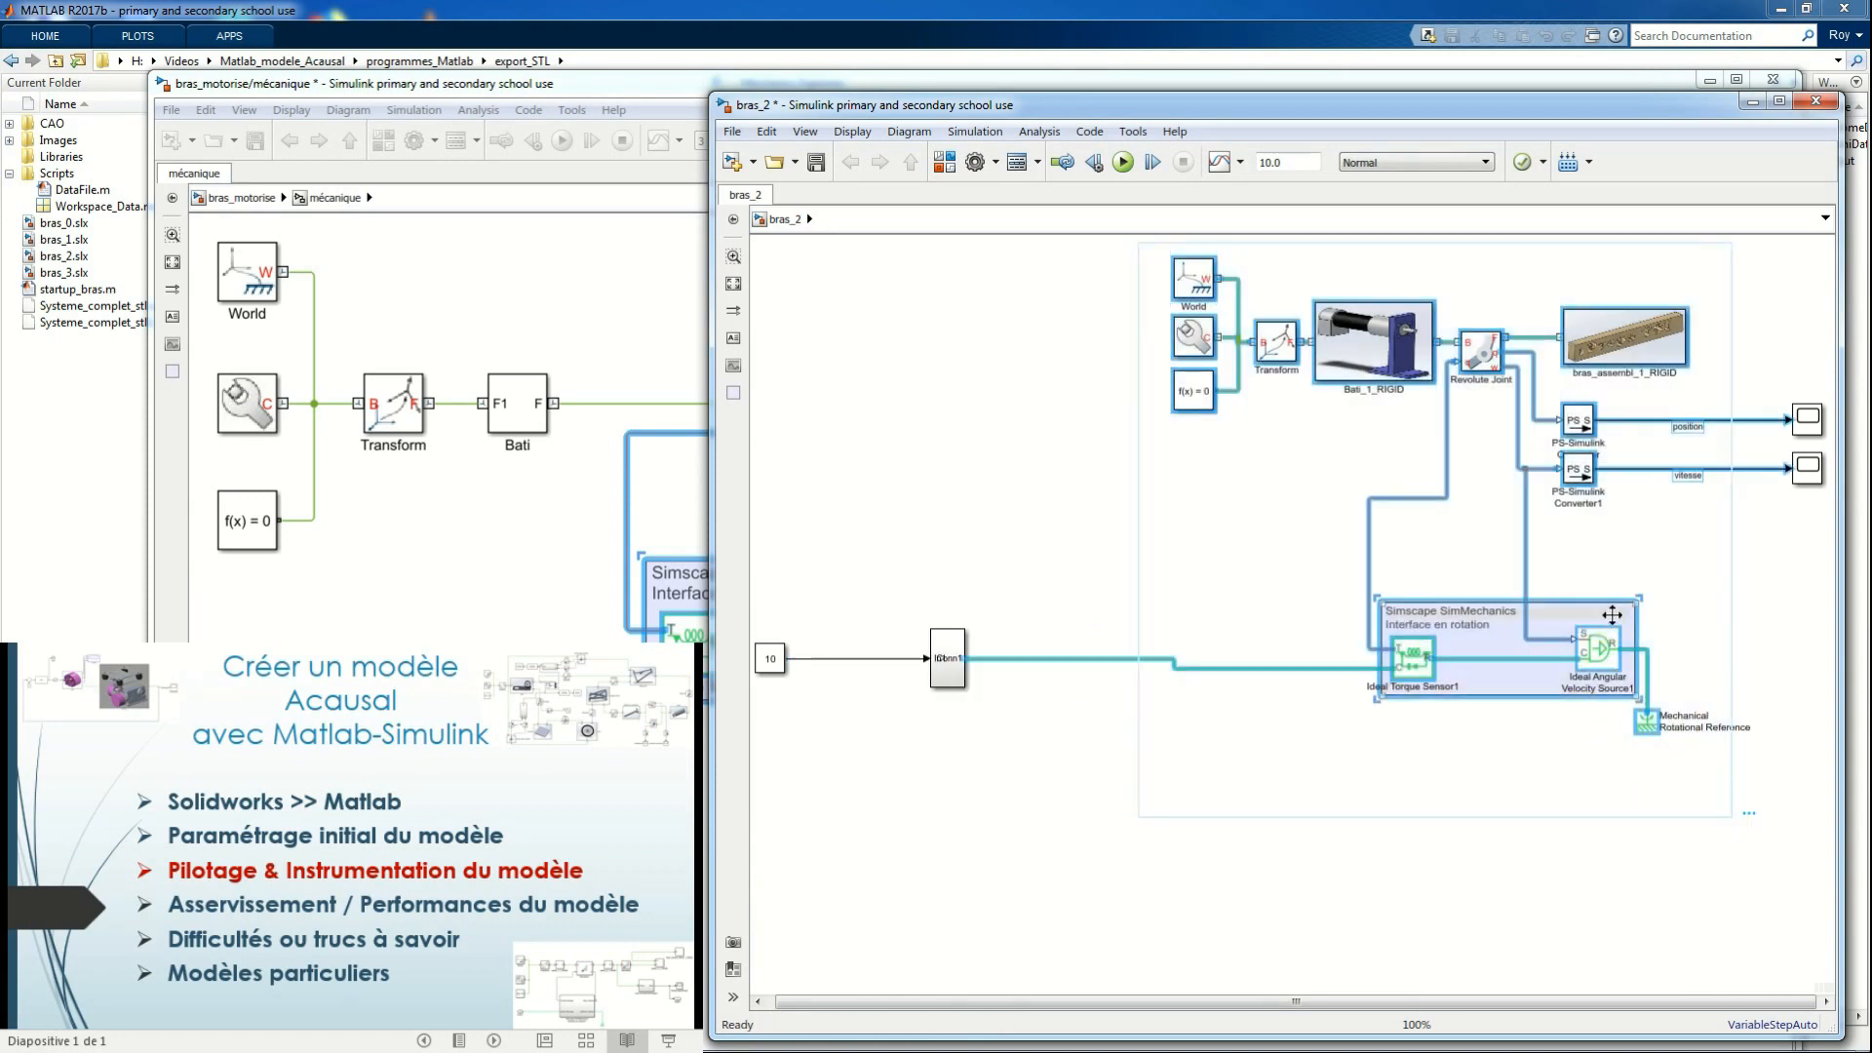
pyautogui.rightClick(1560, 617)
pyautogui.click(1599, 788)
# Set the Conn1 port's location on the parent to Left in the mechanical subsystem and return to bras_2's top level
pyautogui.click(1355, 565)
pyautogui.moveTo(1354, 566); pyautogui.dragTo(1346, 573)
pyautogui.doubleClick(1346, 571)
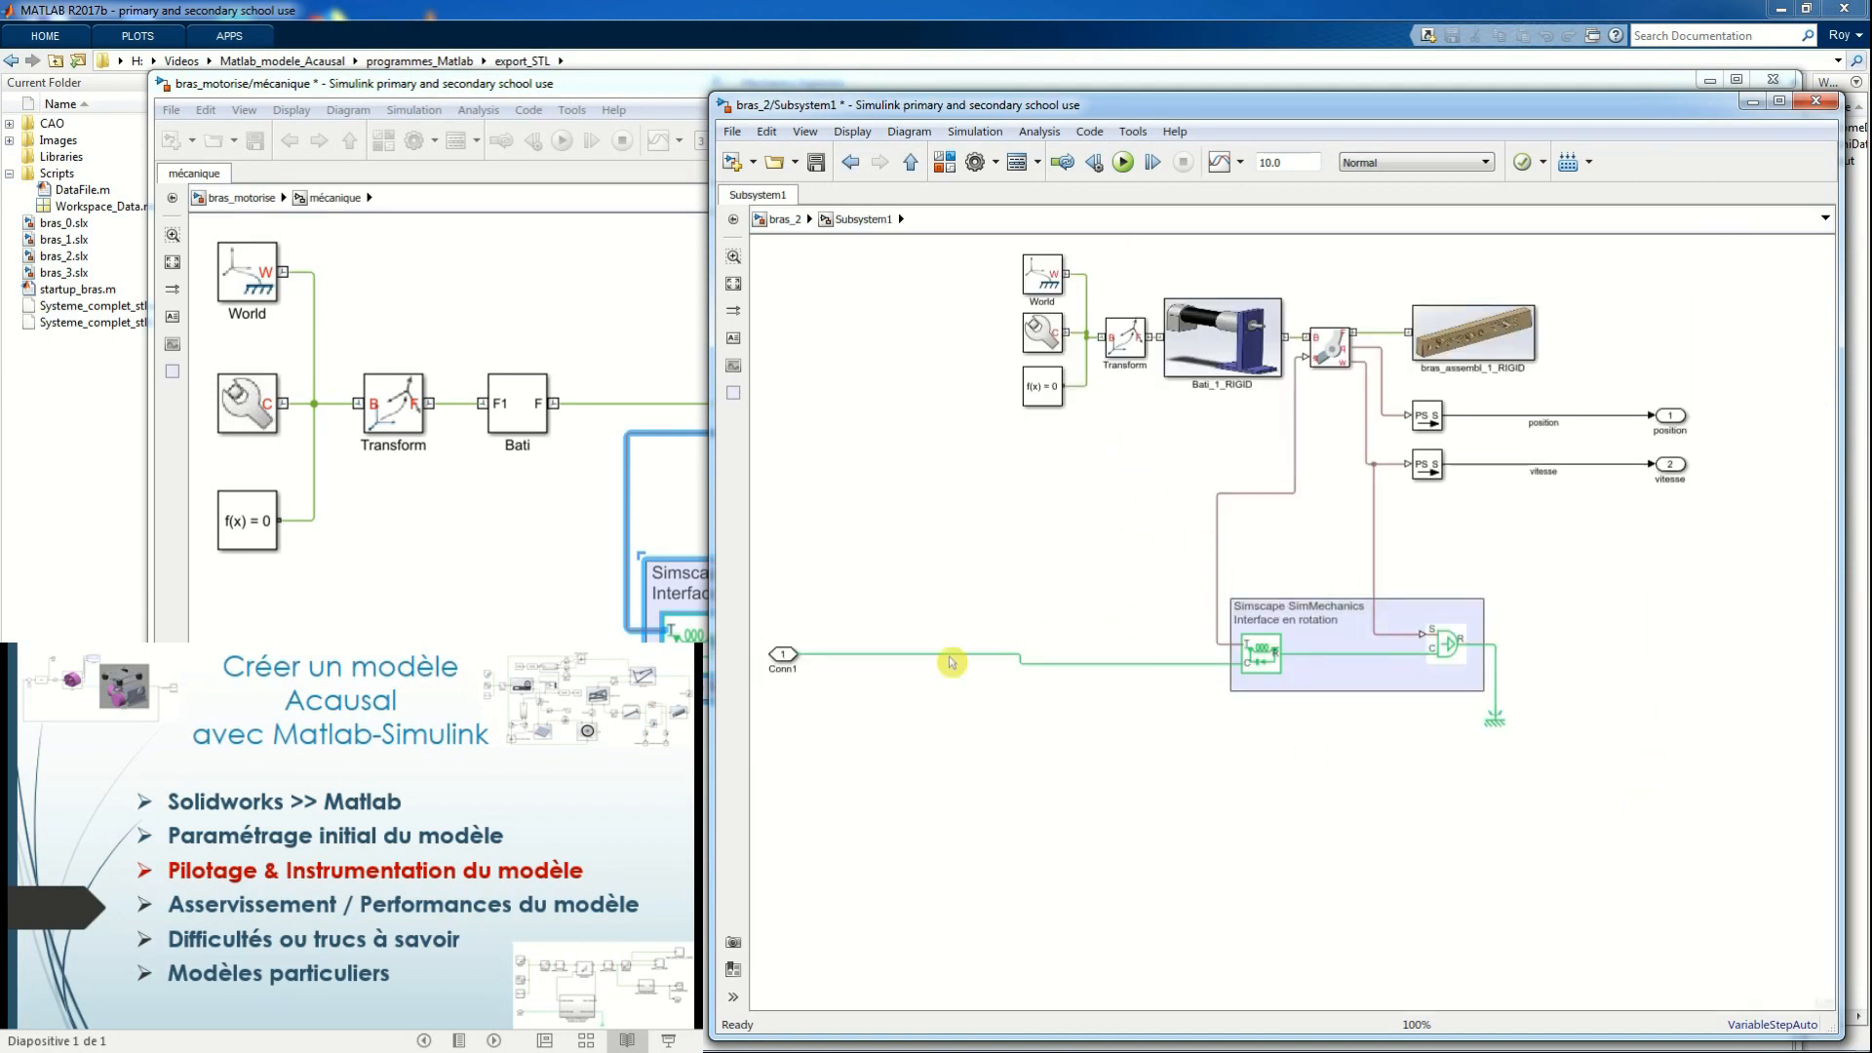
pyautogui.doubleClick(783, 656)
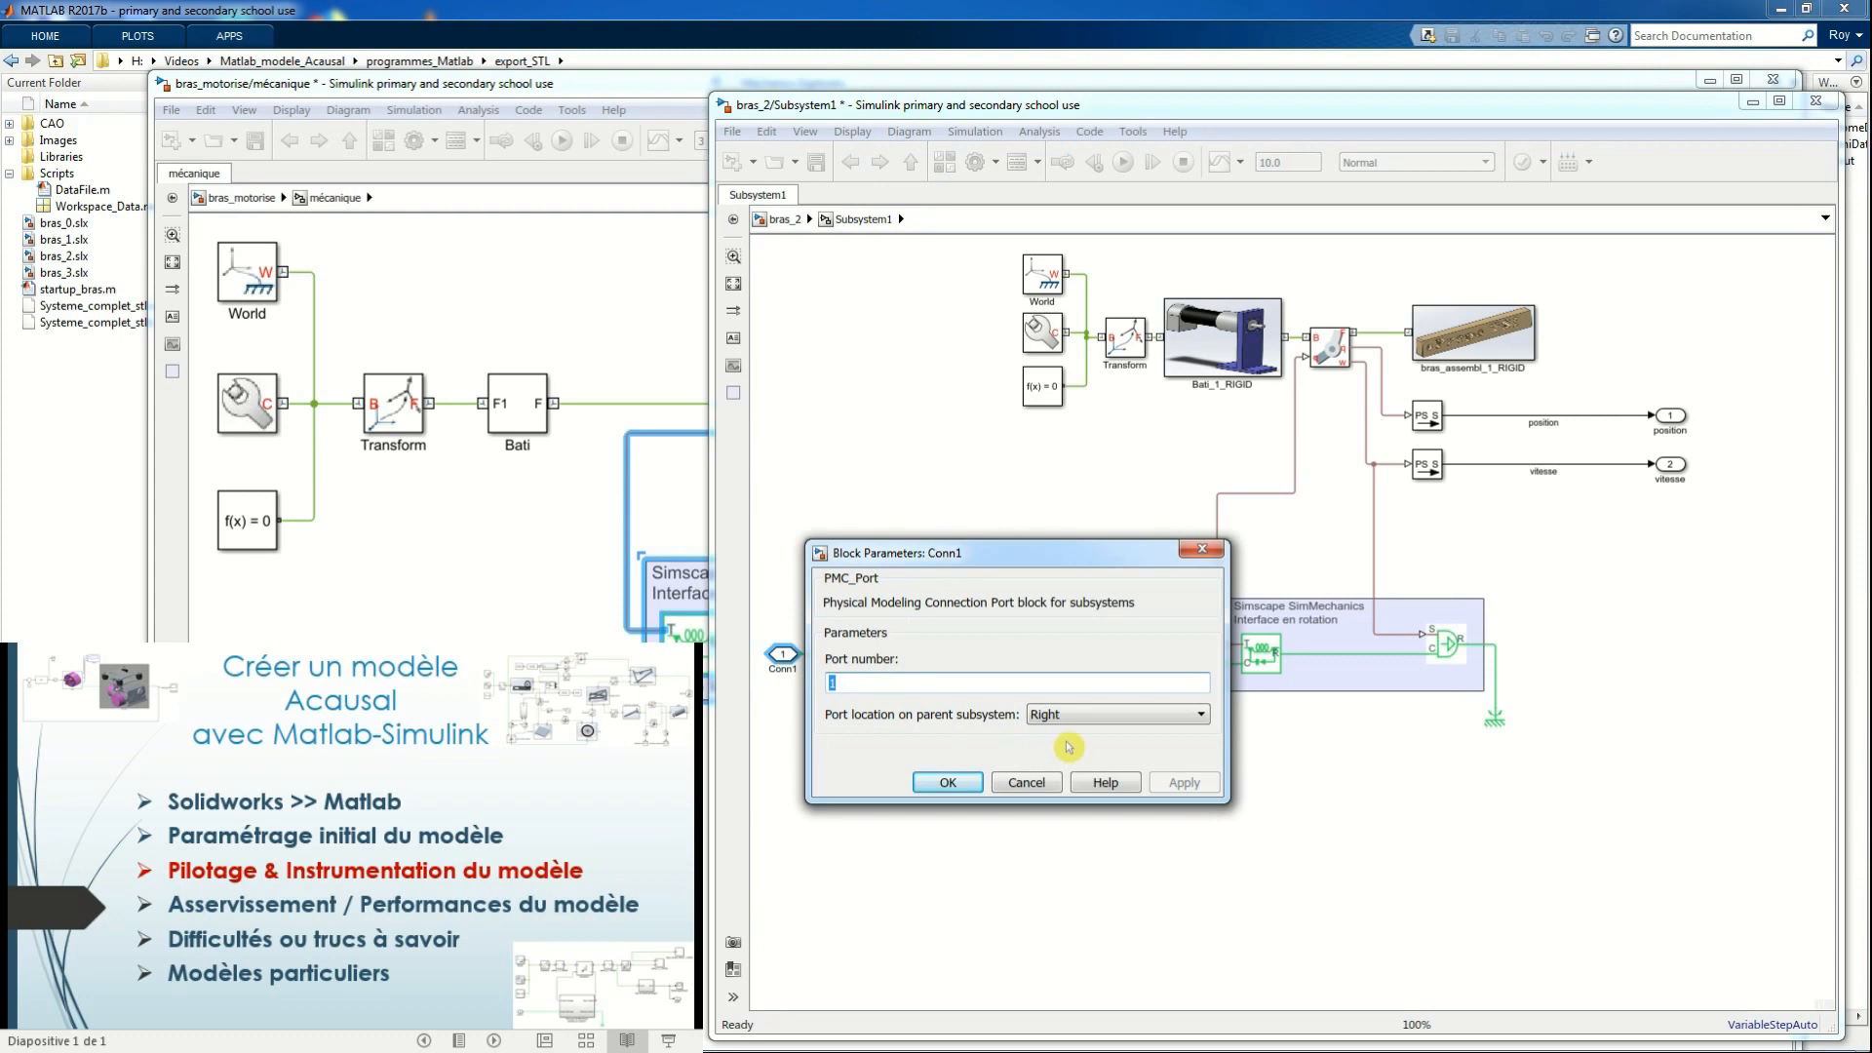
pyautogui.click(1202, 719)
pyautogui.click(1137, 734)
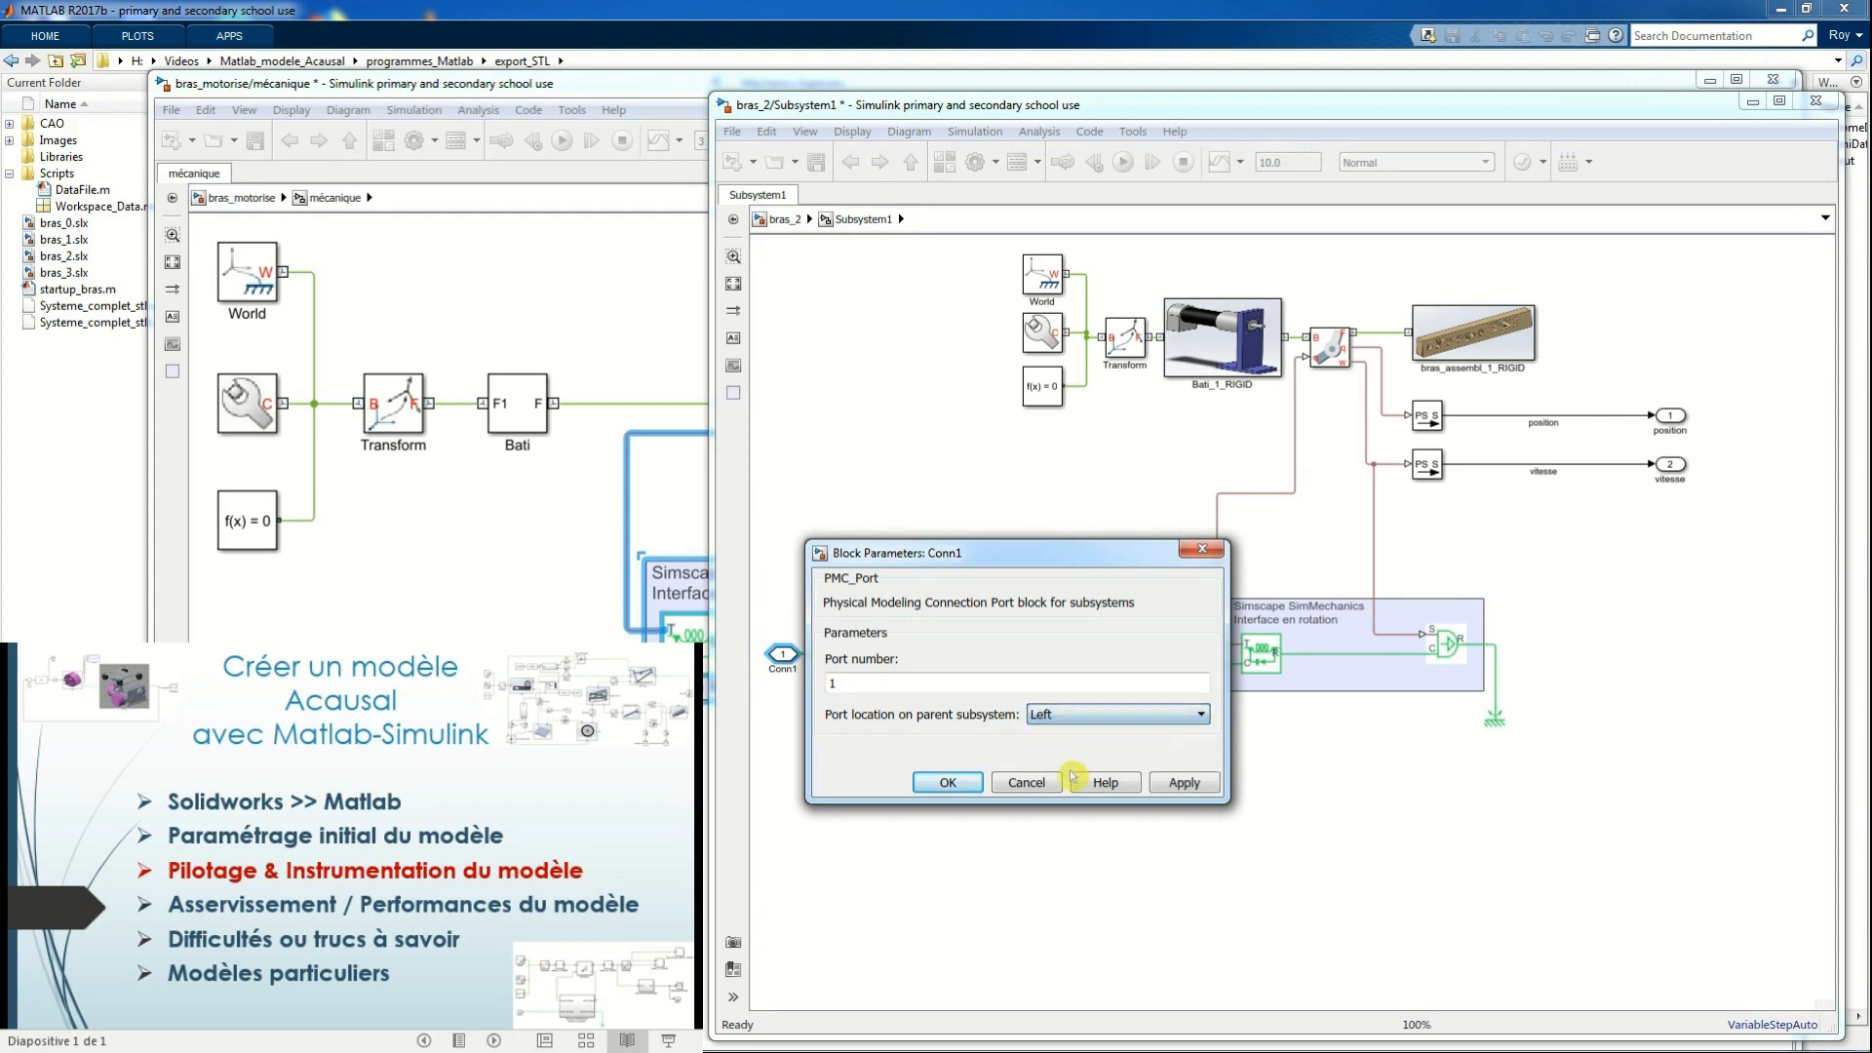
pyautogui.click(965, 784)
pyautogui.click(785, 222)
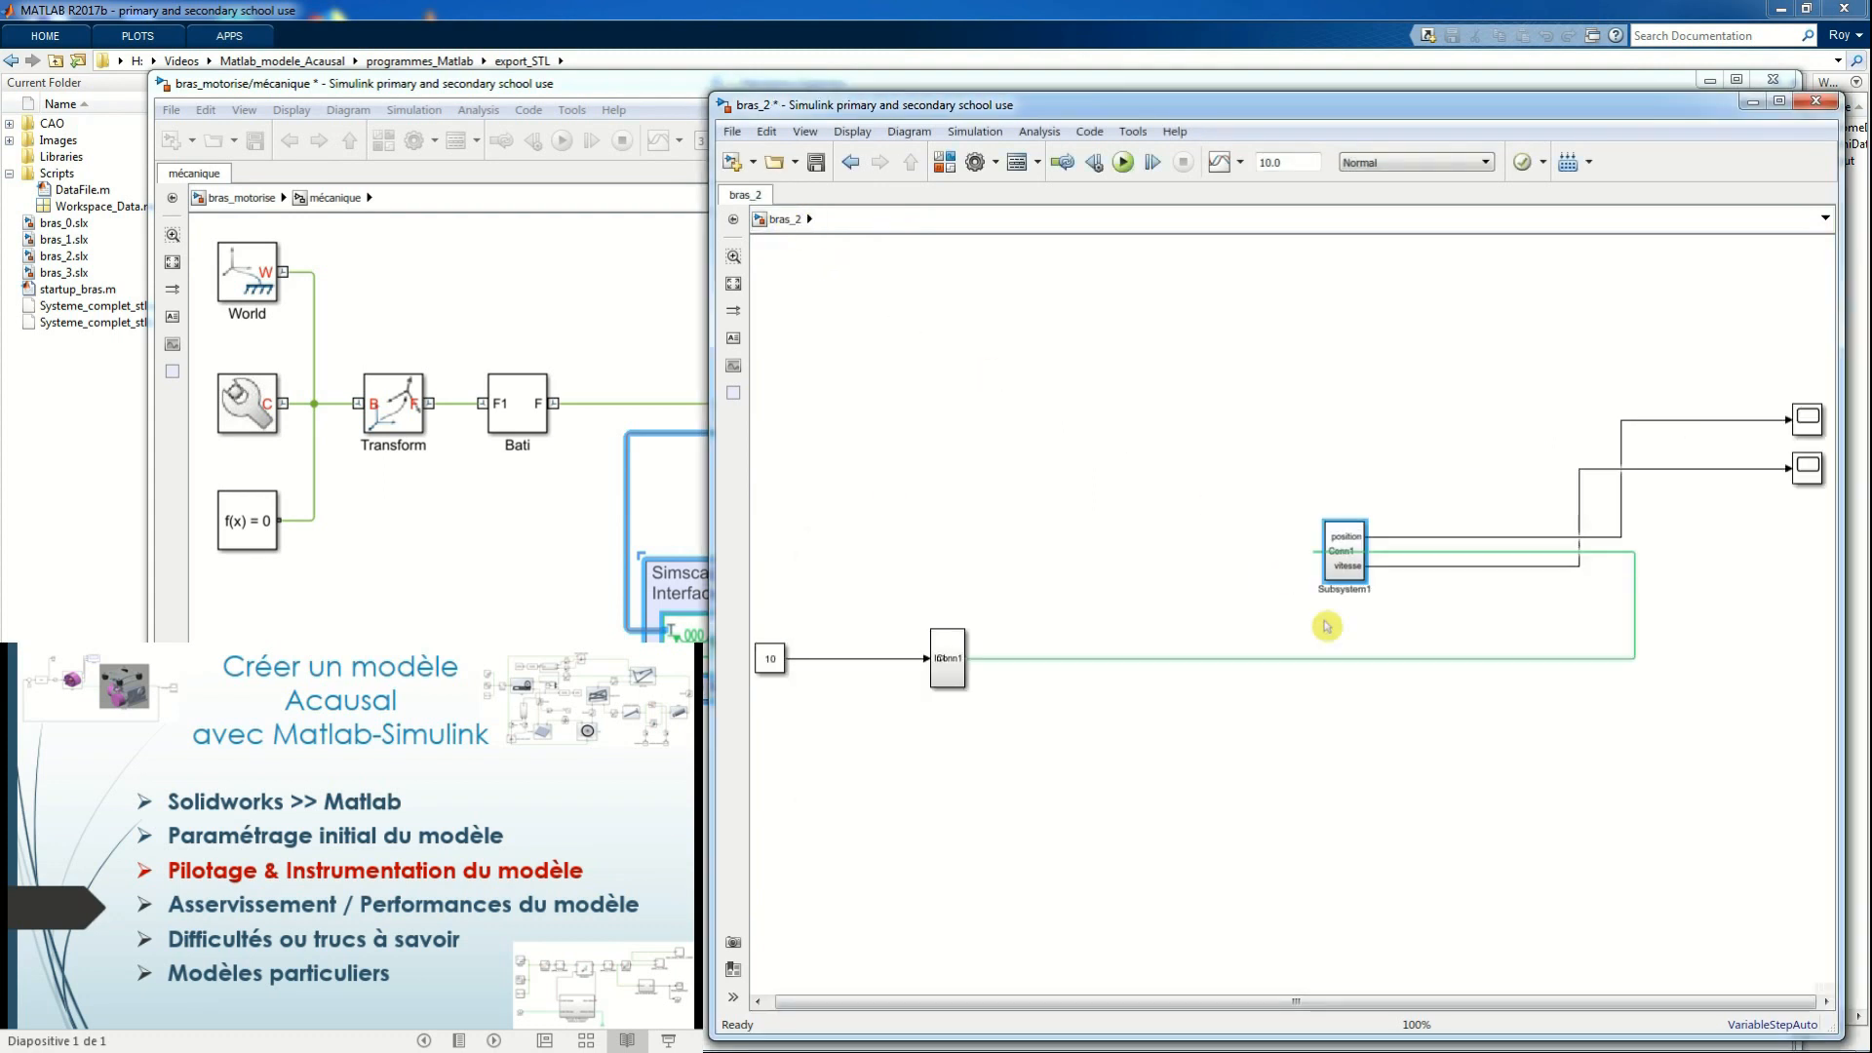
# Reroute the link between the two subsystems, then enlarge and align both blocks so their port names are readable
pyautogui.moveTo(1635, 645); pyautogui.dragTo(1279, 636)
pyautogui.moveTo(961, 672); pyautogui.dragTo(1181, 529)
pyautogui.click(1348, 563)
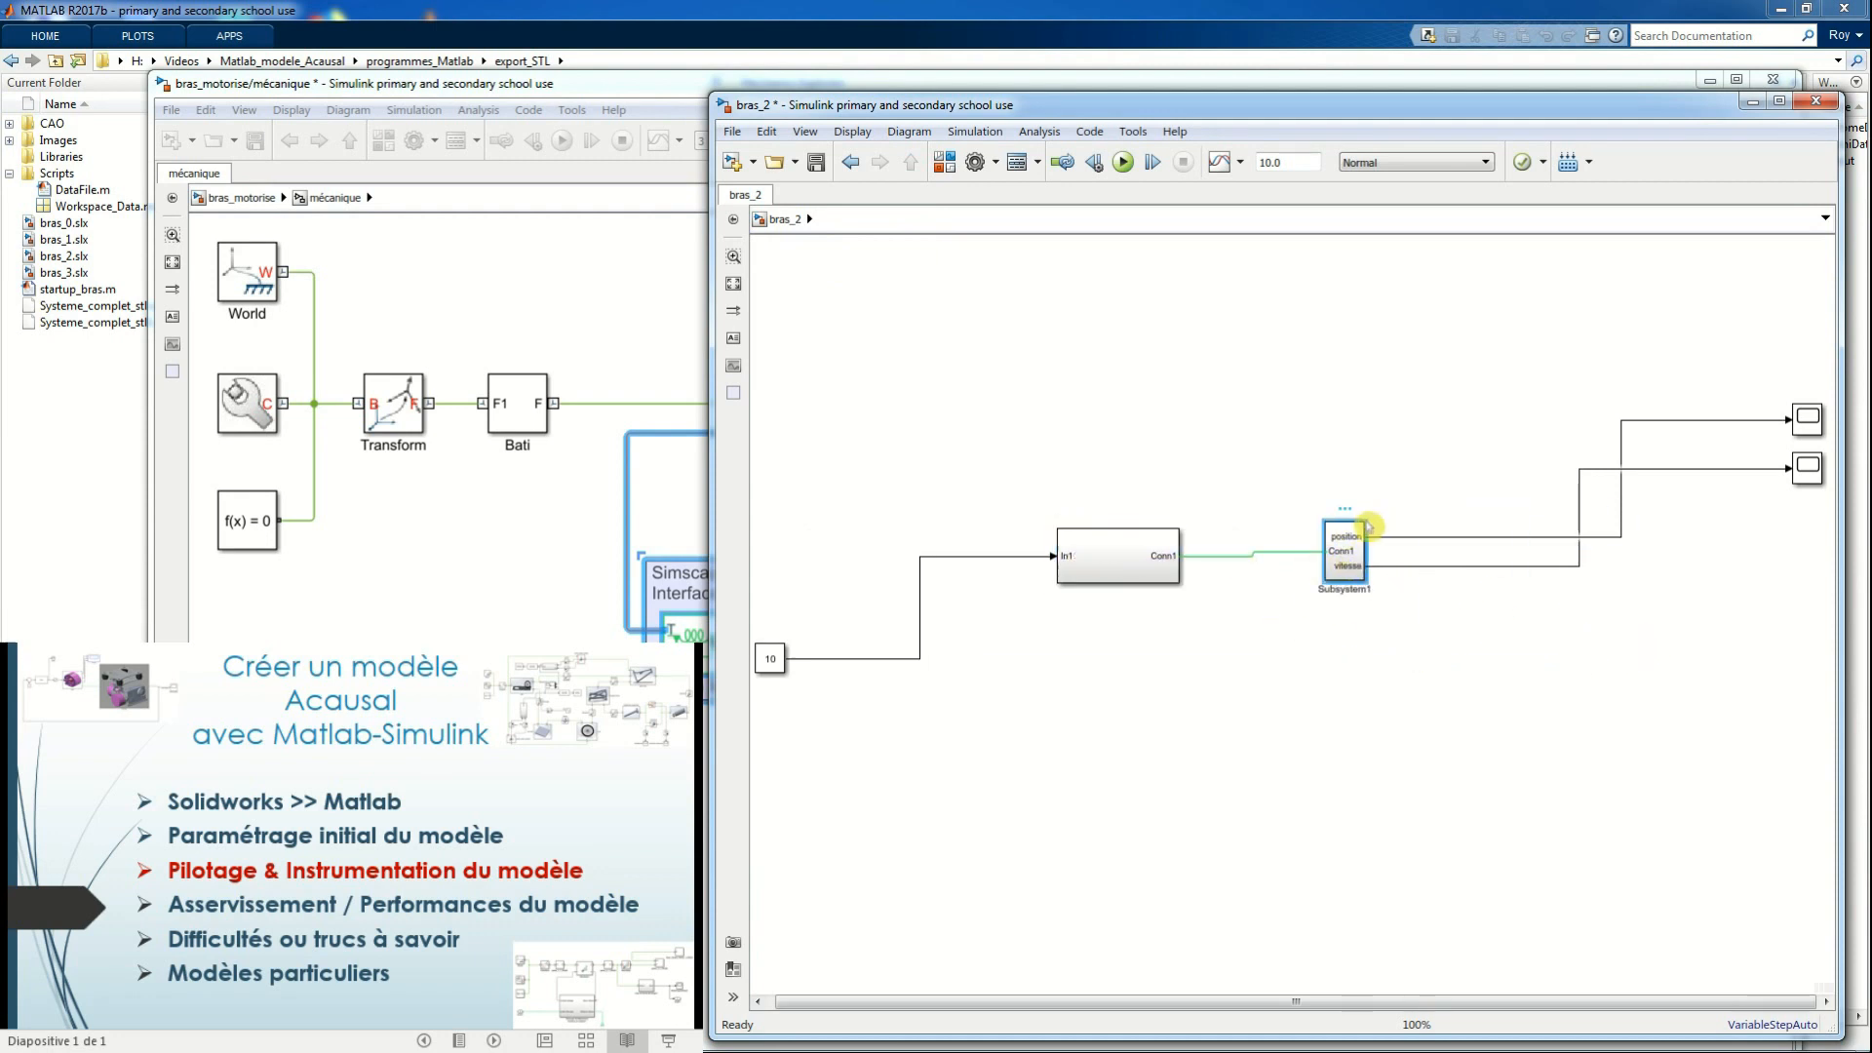
pyautogui.moveTo(1370, 524); pyautogui.dragTo(1487, 519)
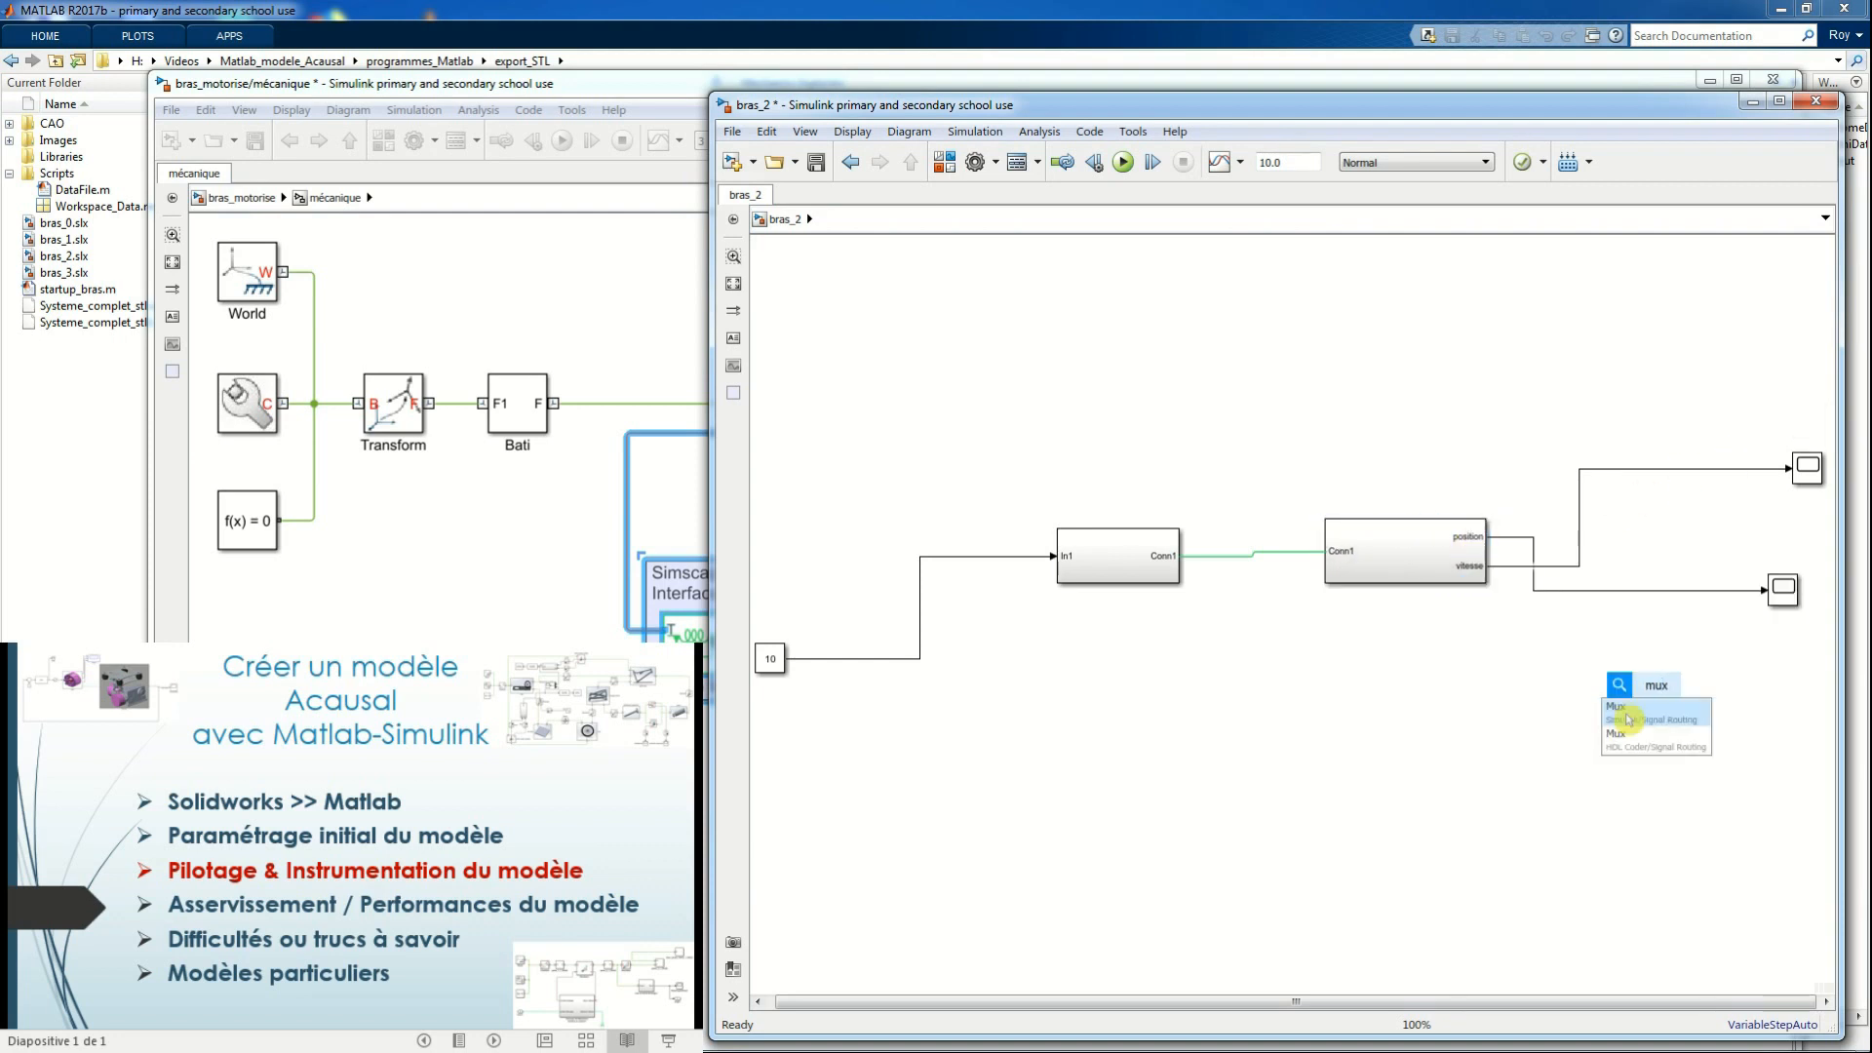
# Add a Mux combining the position and vitesse outputs into one scope, and align the constant 10 block with the motor subsystem
pyautogui.click(1627, 719)
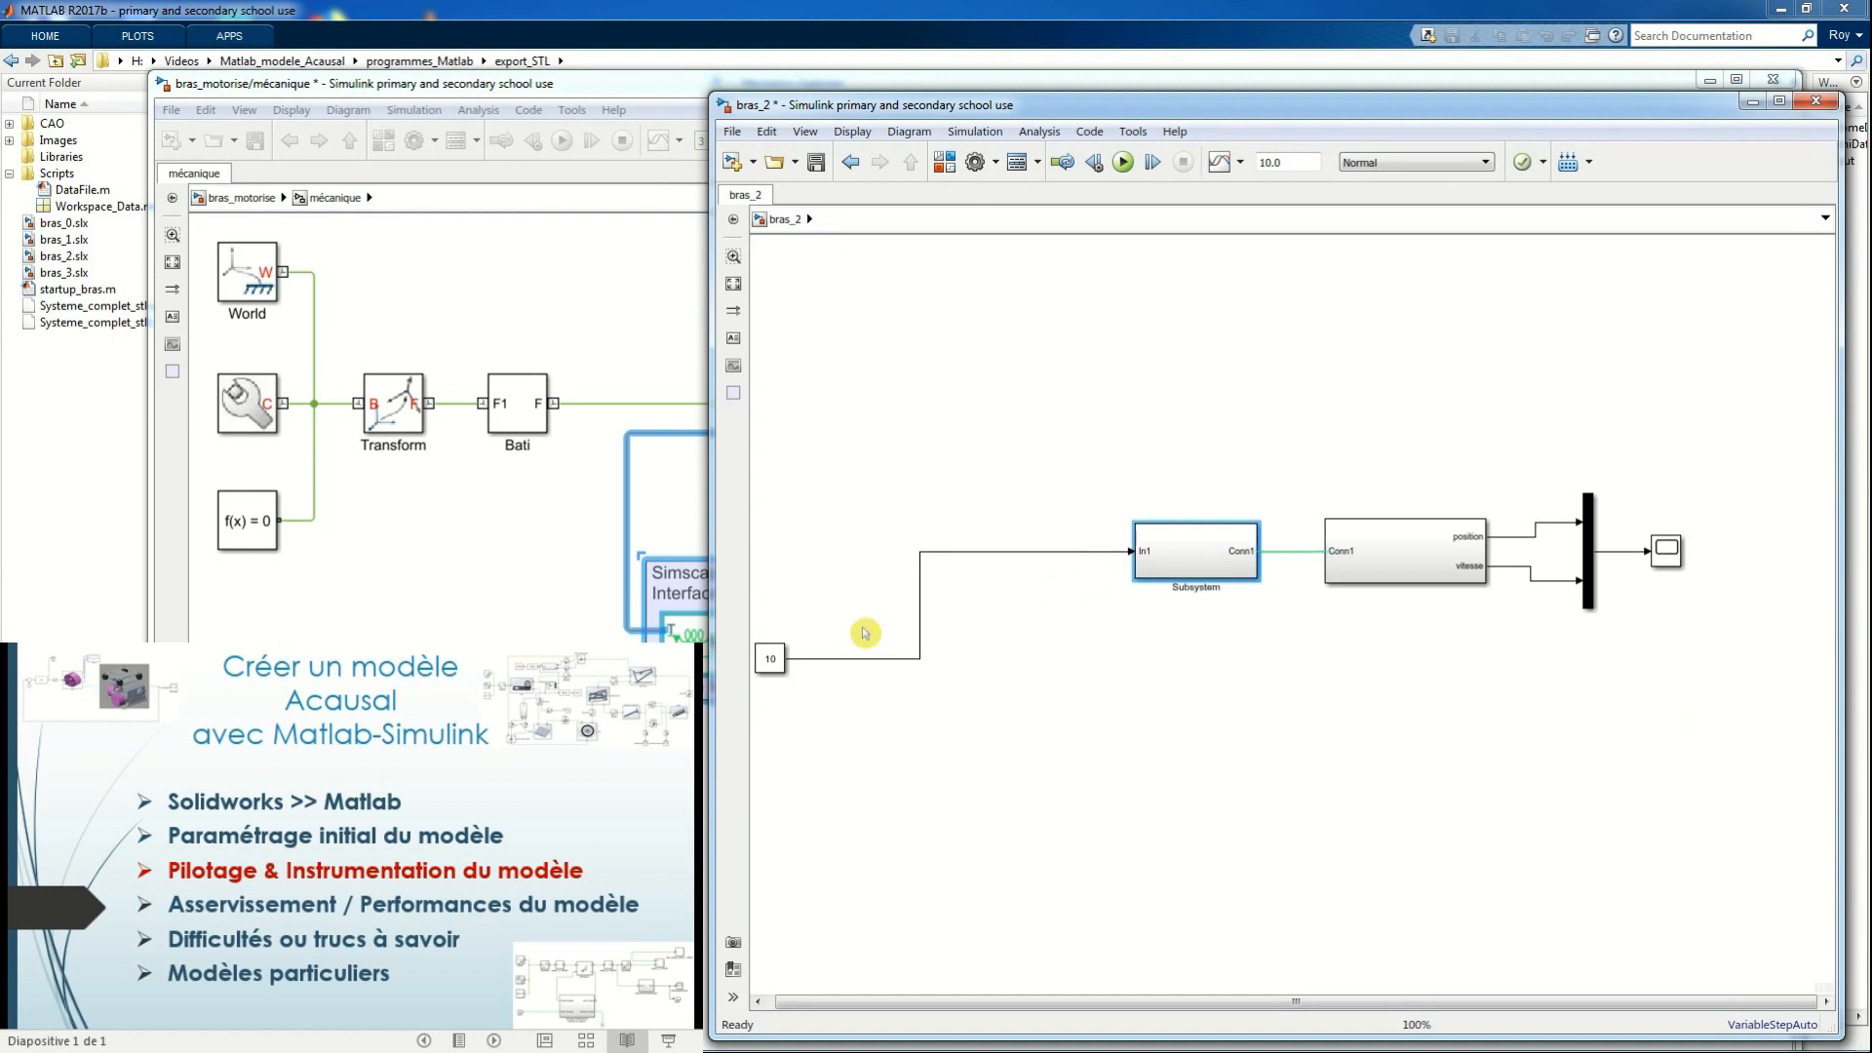
pyautogui.click(771, 658)
pyautogui.moveTo(812, 651); pyautogui.dragTo(1026, 544)
# Review the Conn1 port's parameters inside the mechanical subsystem and return to bras_2's top level
pyautogui.click(1363, 588)
pyautogui.doubleClick(1370, 565)
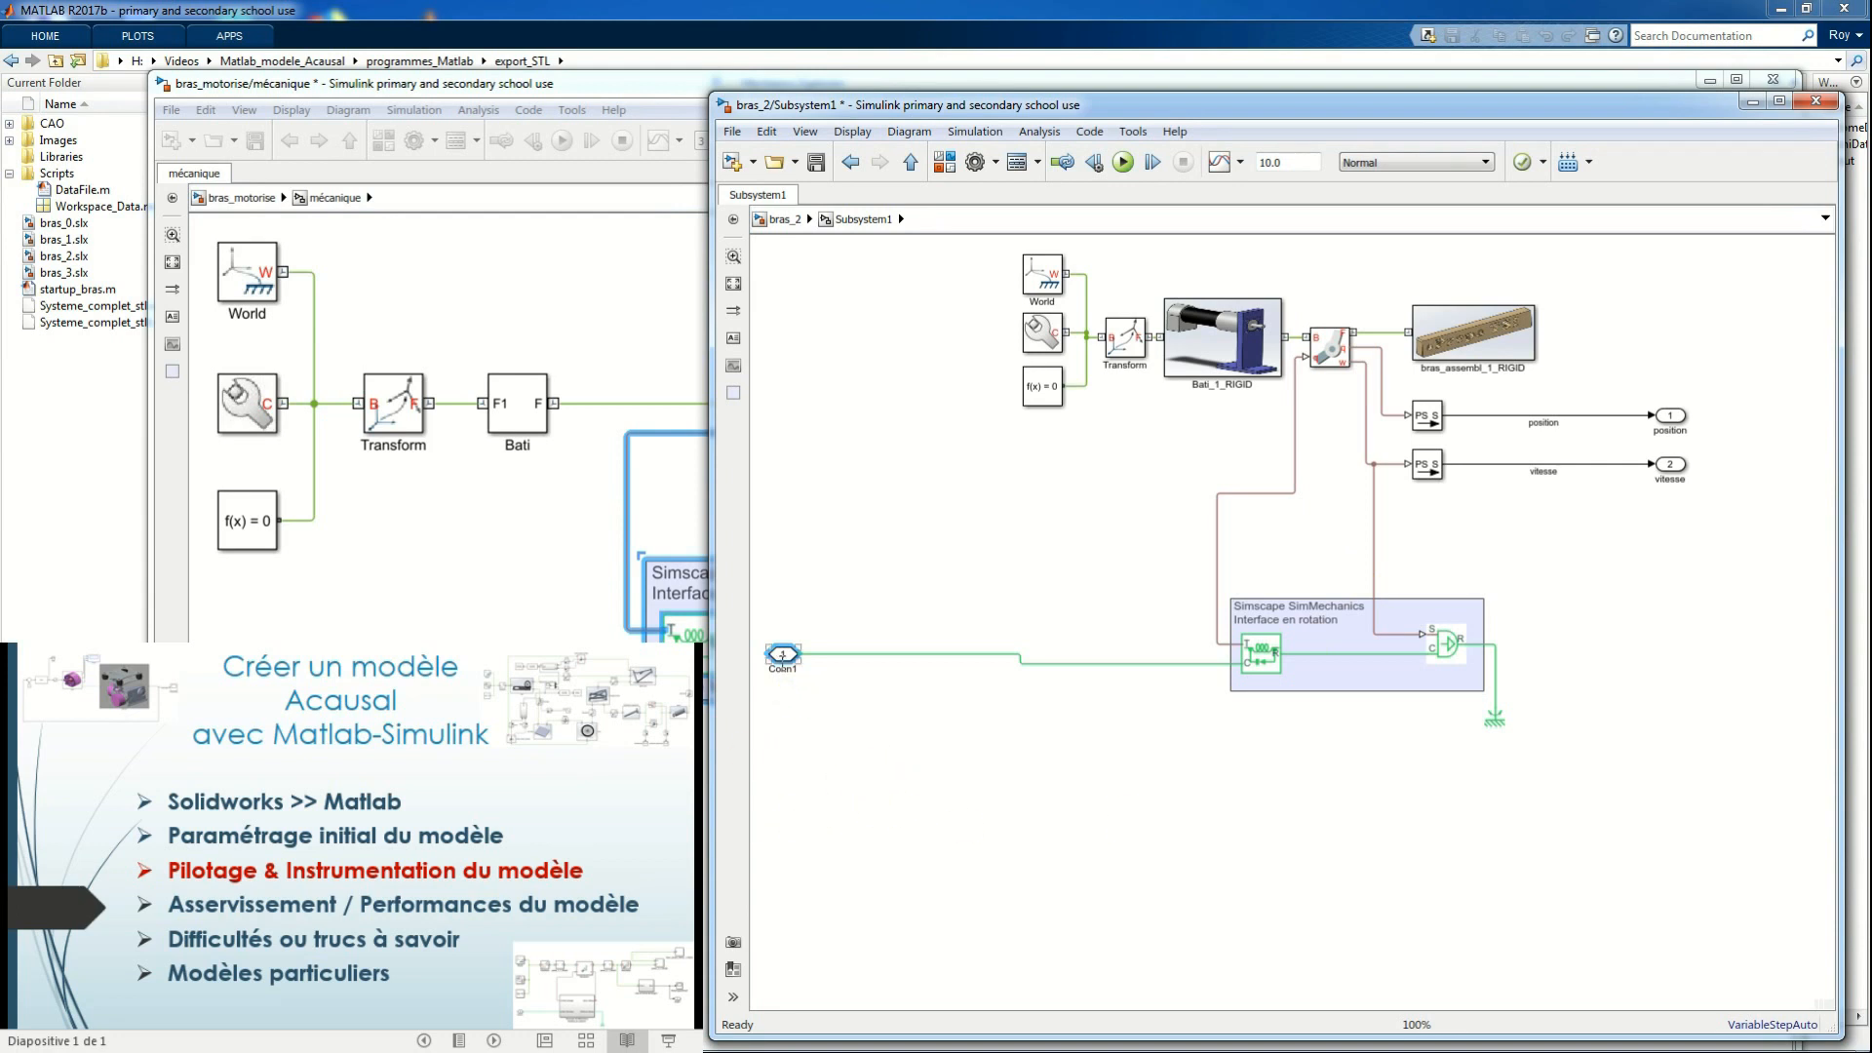
pyautogui.click(805, 715)
pyautogui.doubleClick(782, 654)
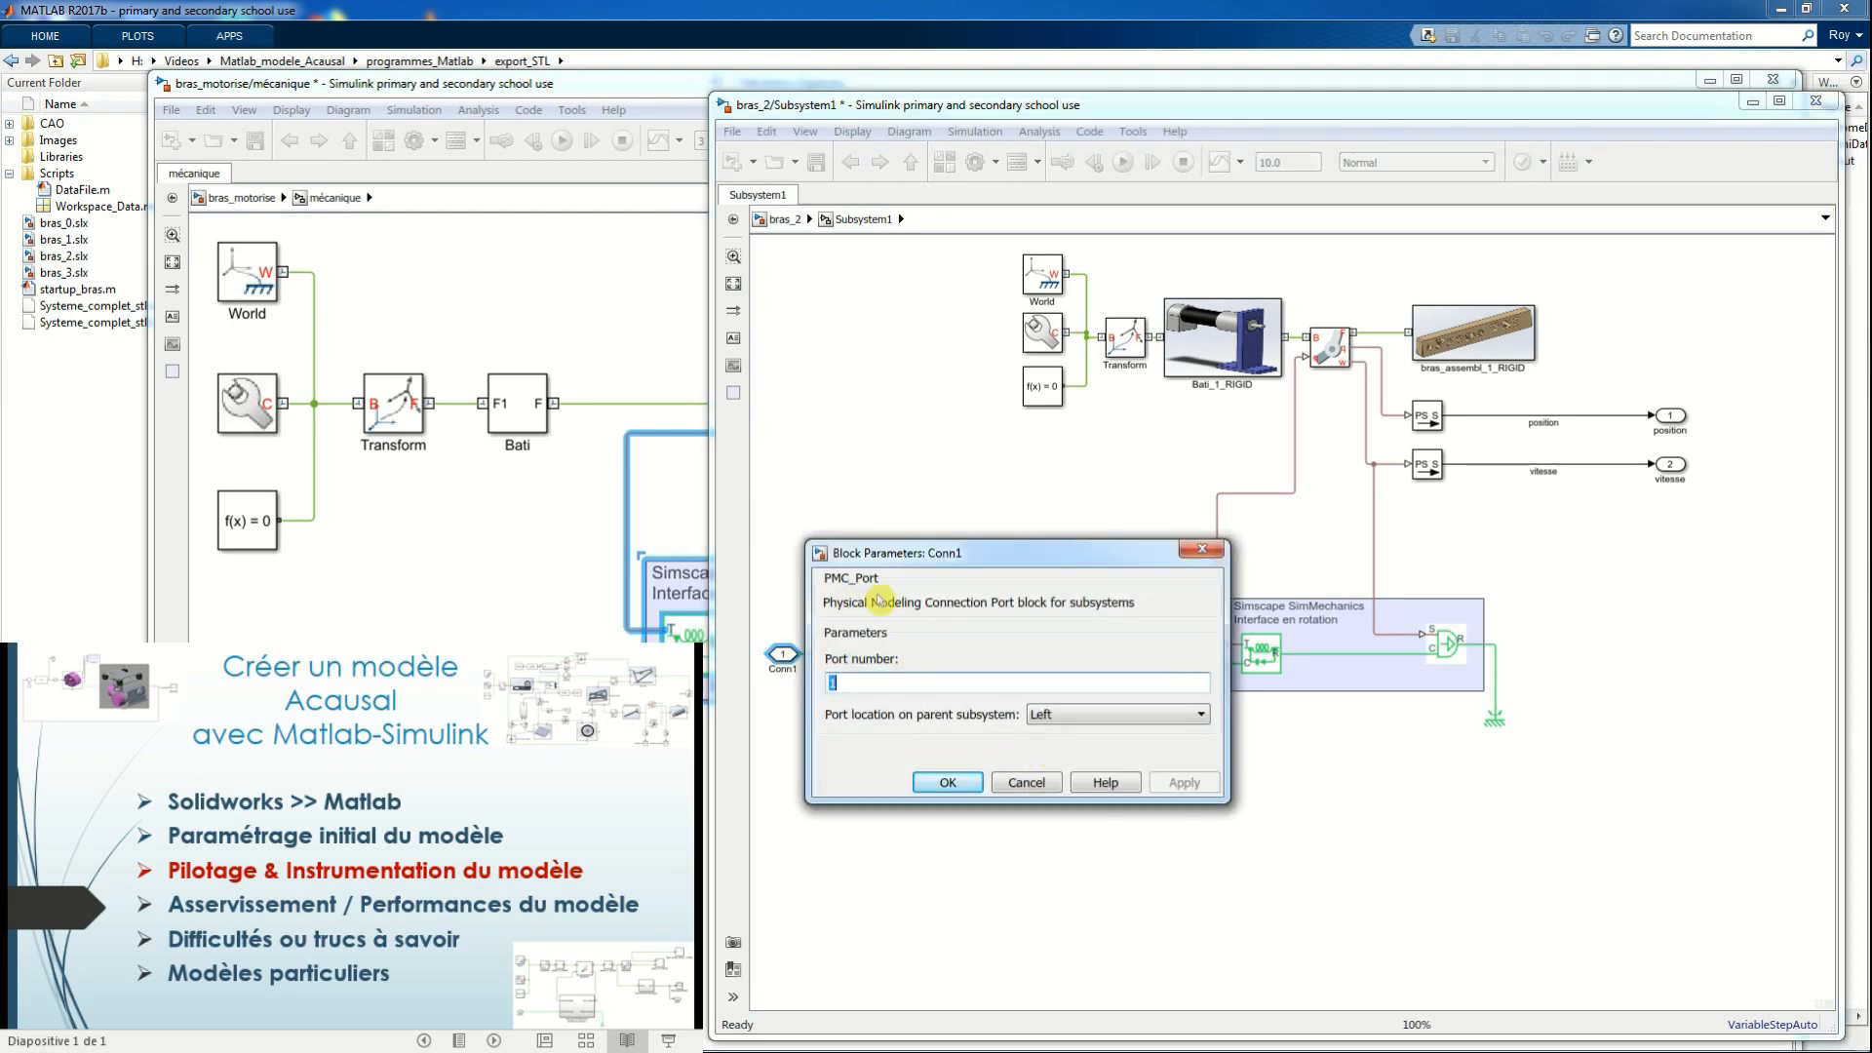
pyautogui.click(1202, 552)
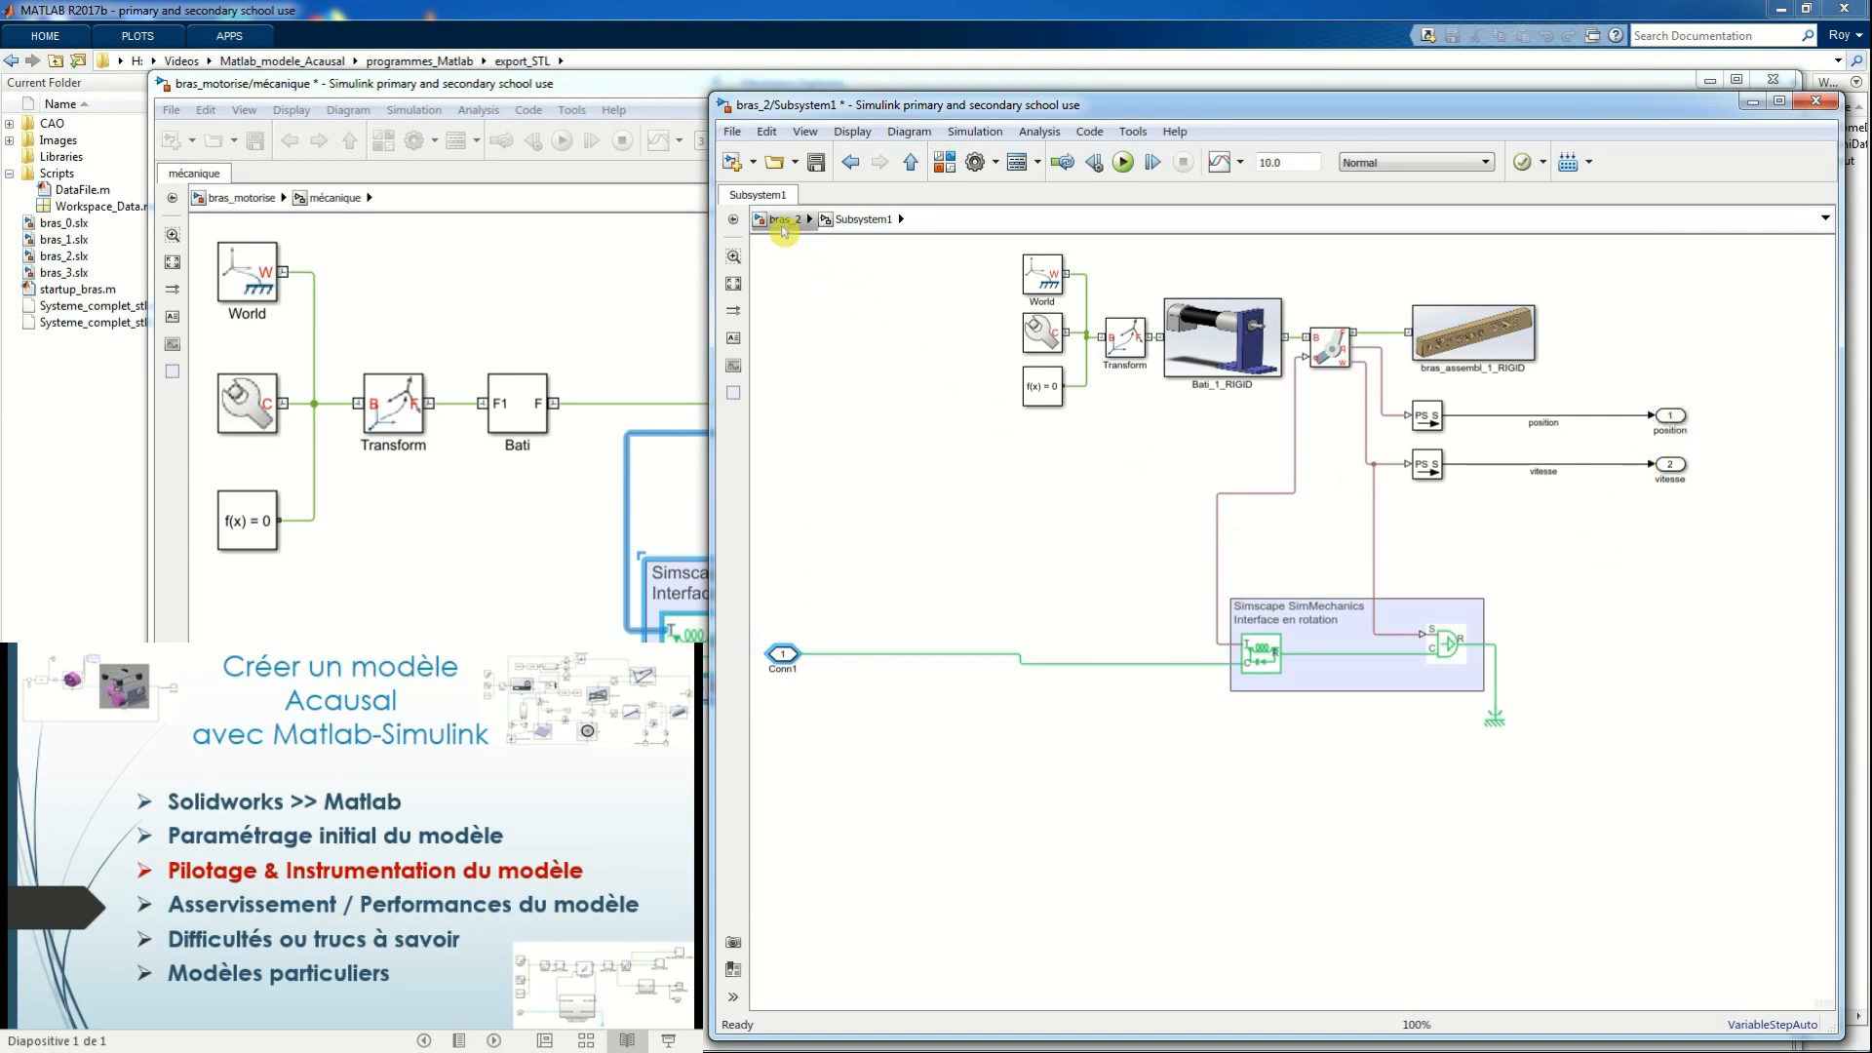
pyautogui.click(781, 221)
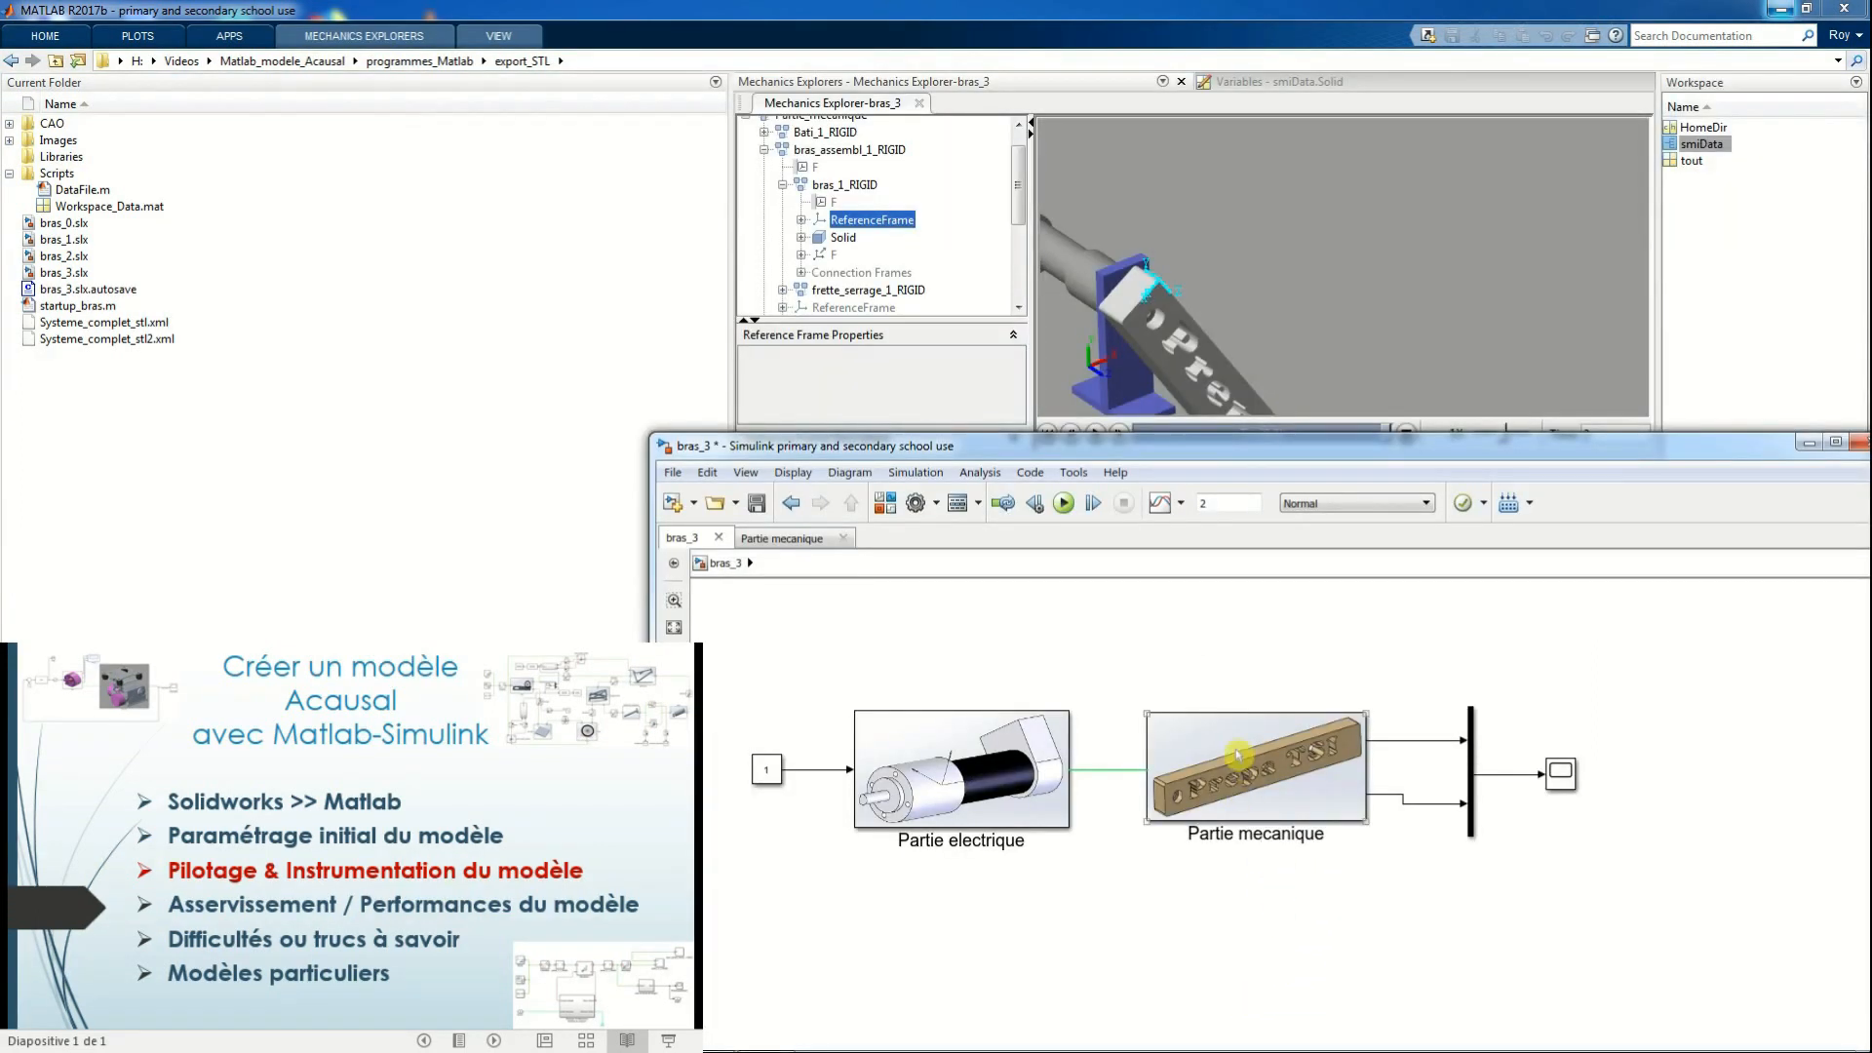
# In bras_3's Partie mecanique, set the revolute joint's actuation torque to Provided by Input and motion to Automatically Computed
pyautogui.doubleClick(1237, 759)
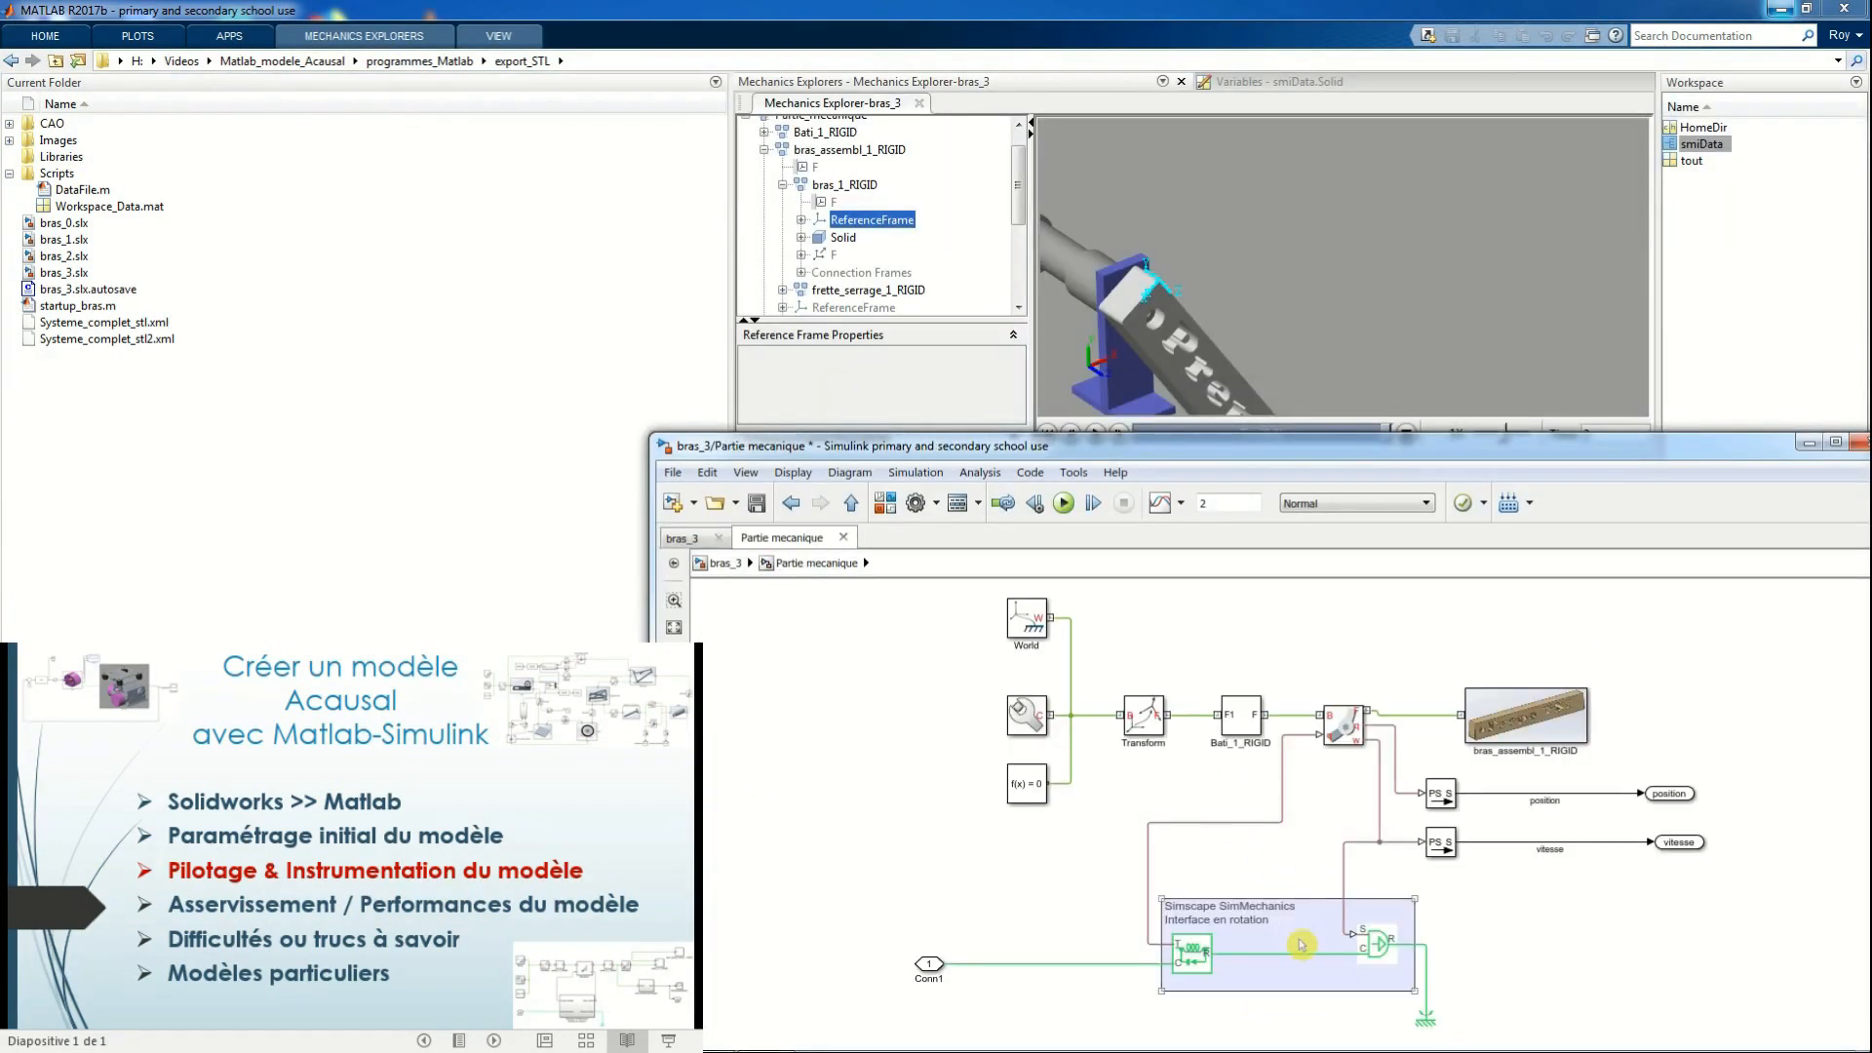
pyautogui.doubleClick(1343, 720)
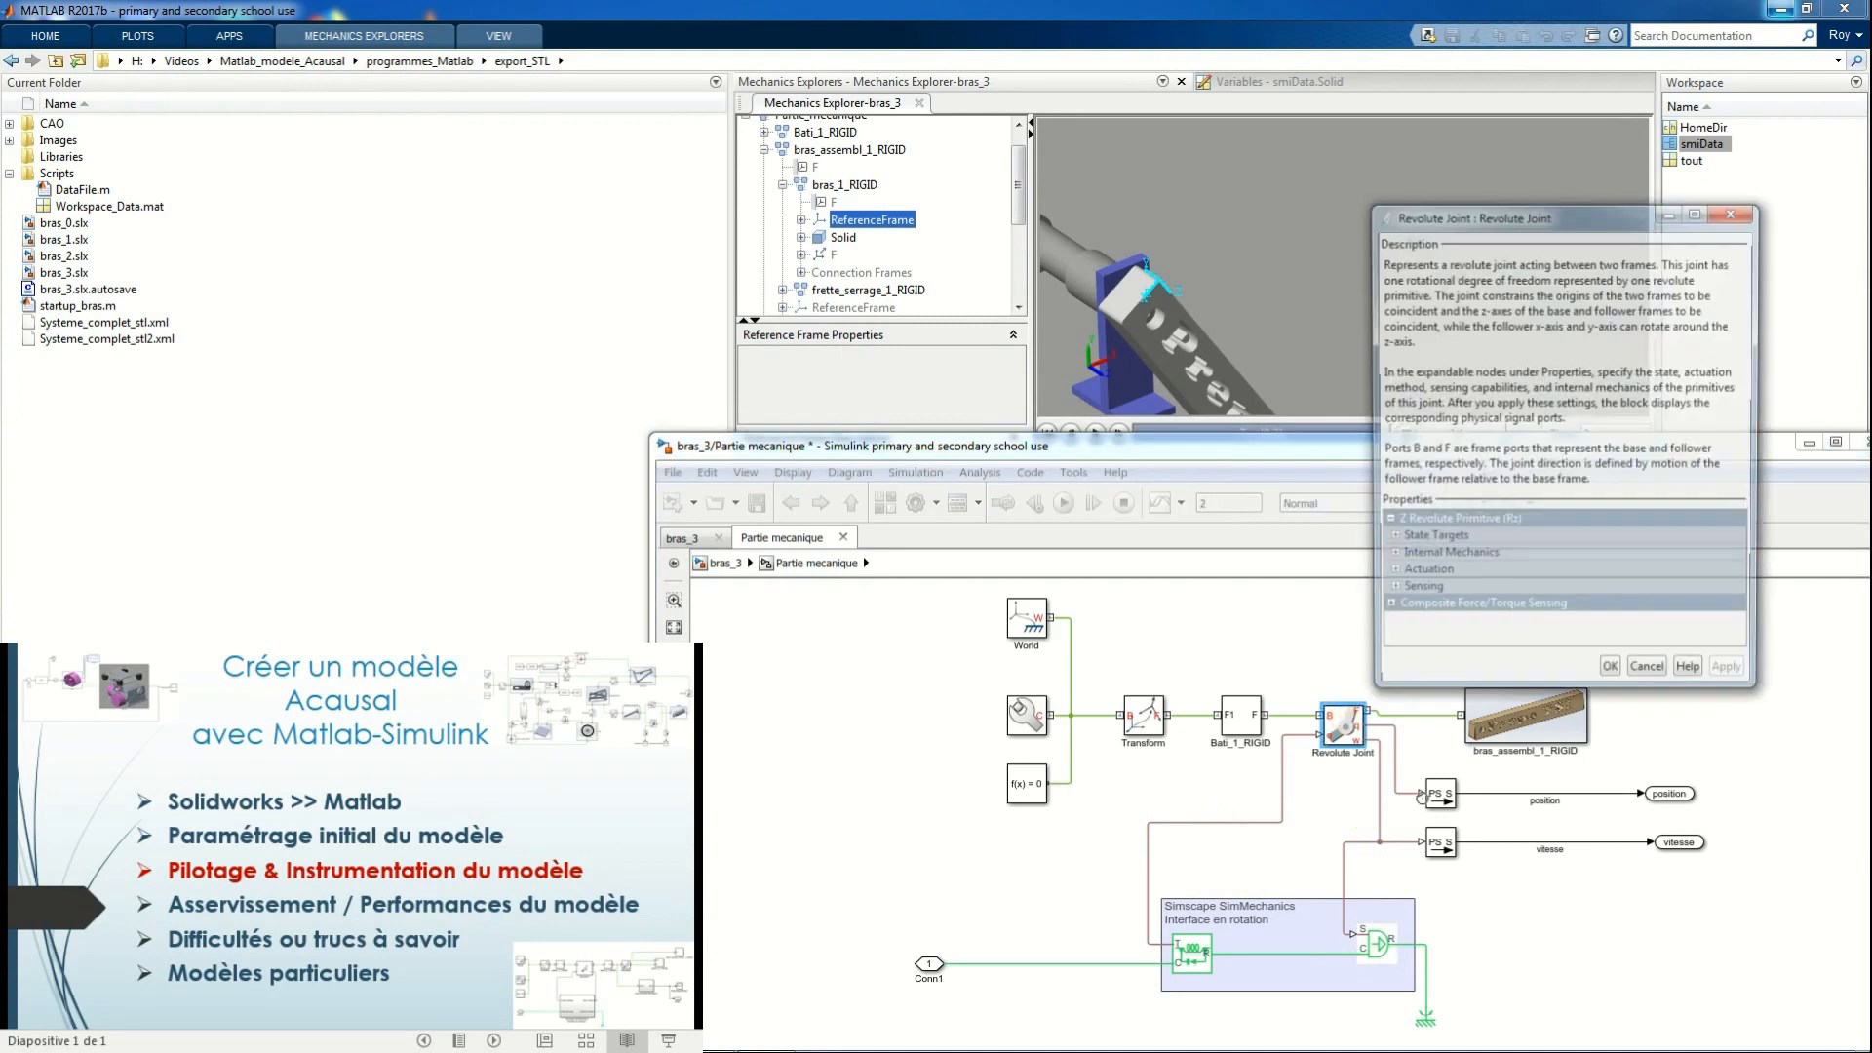
pyautogui.click(1391, 575)
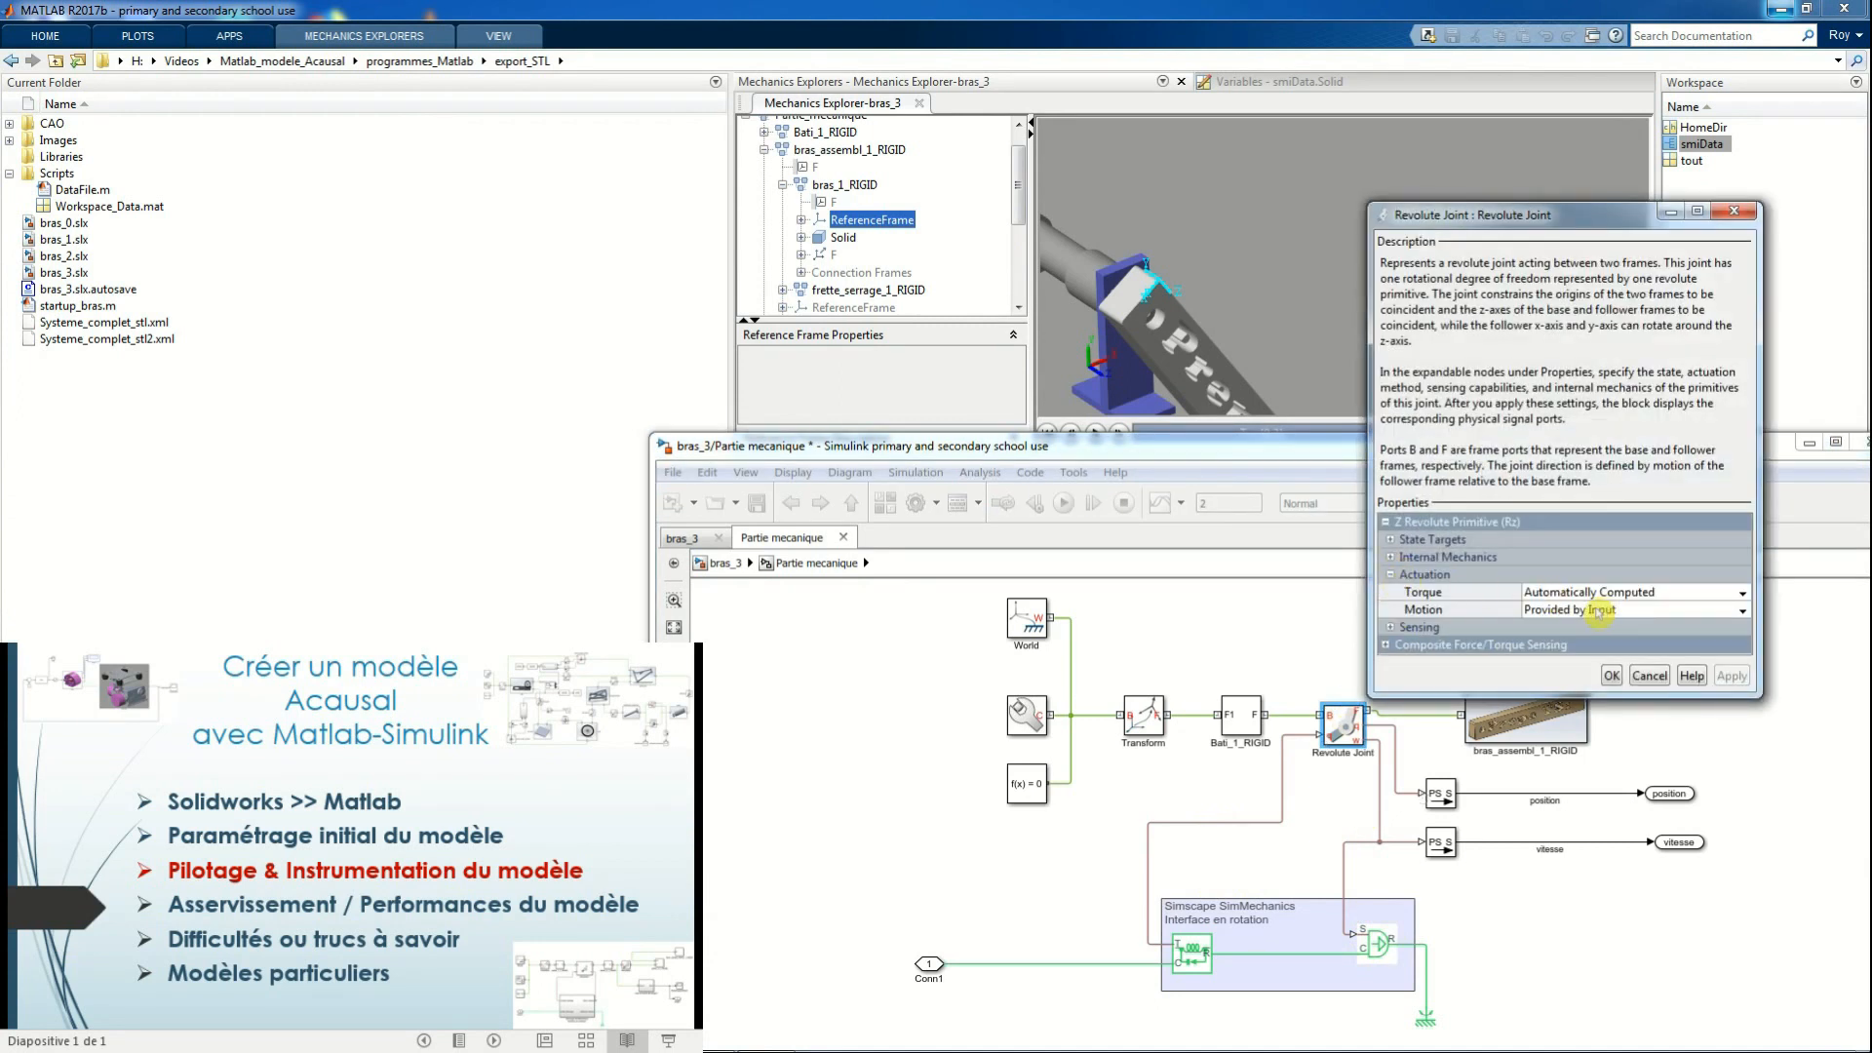
pyautogui.click(1599, 613)
pyautogui.click(1701, 593)
pyautogui.click(1723, 594)
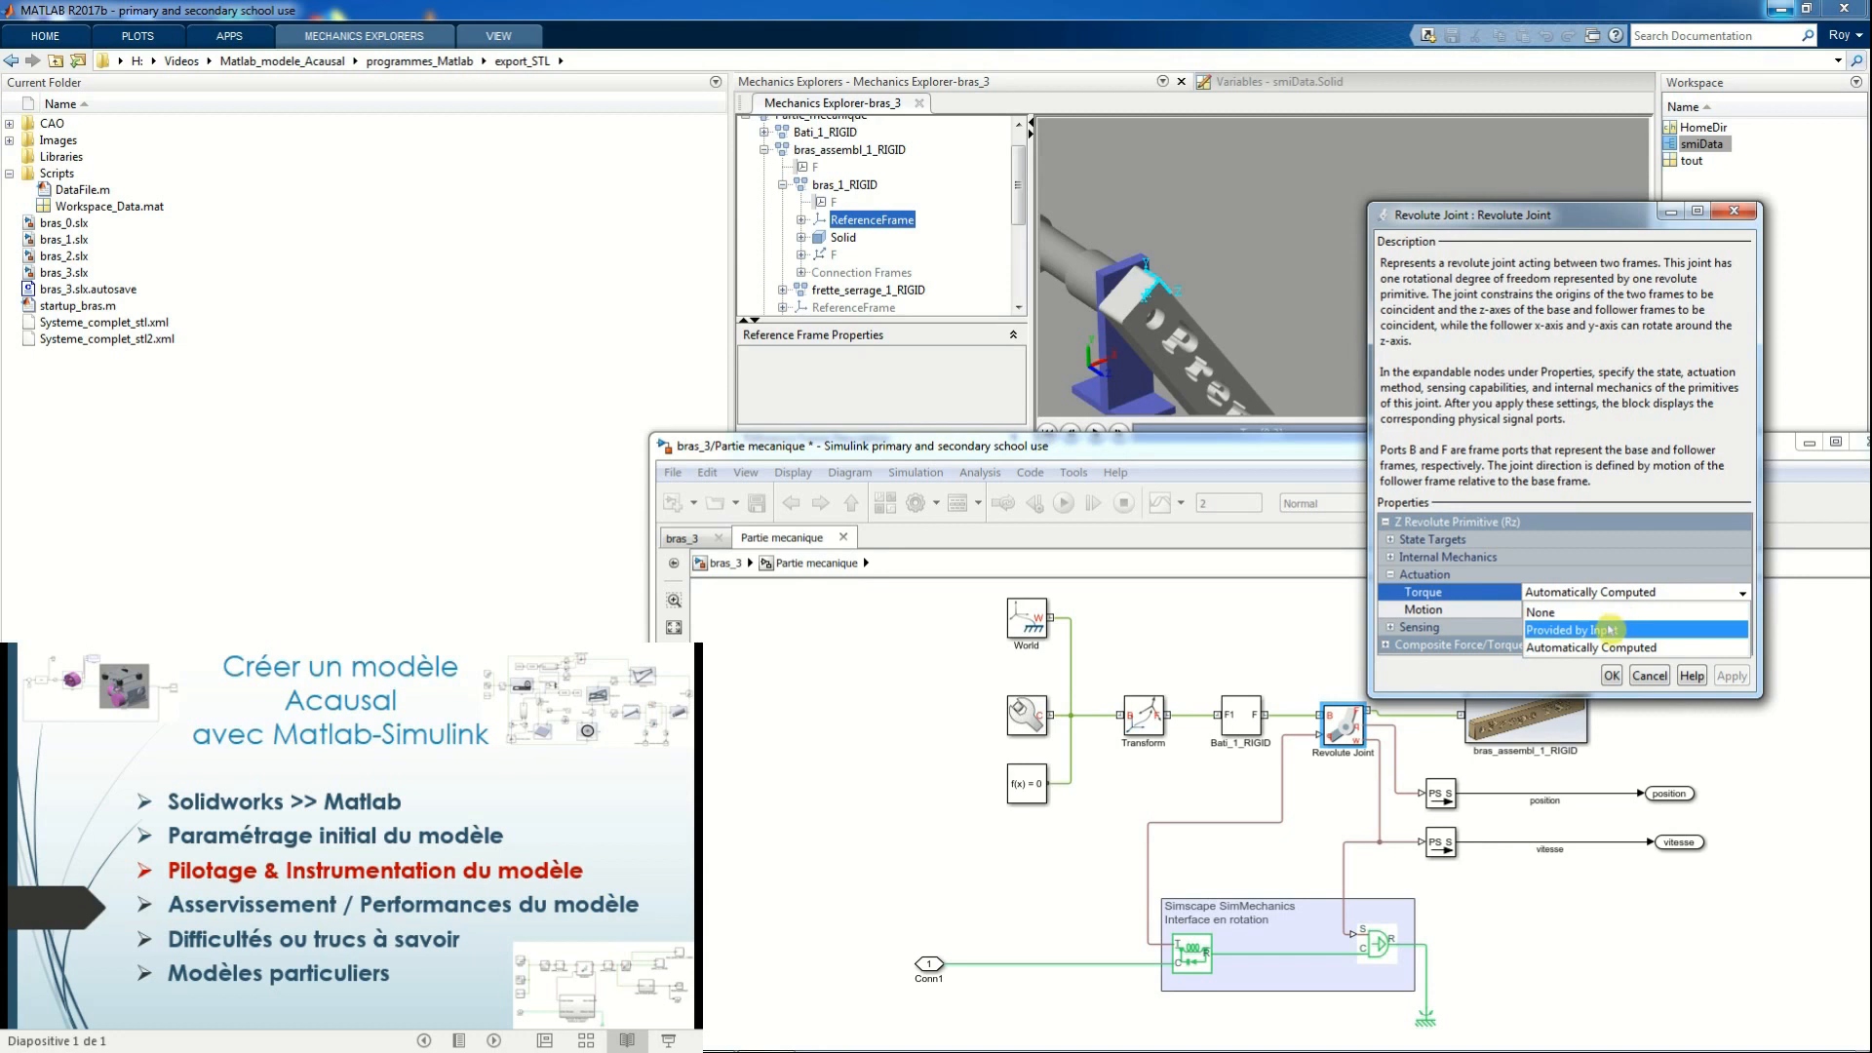
pyautogui.click(1618, 629)
pyautogui.click(1731, 615)
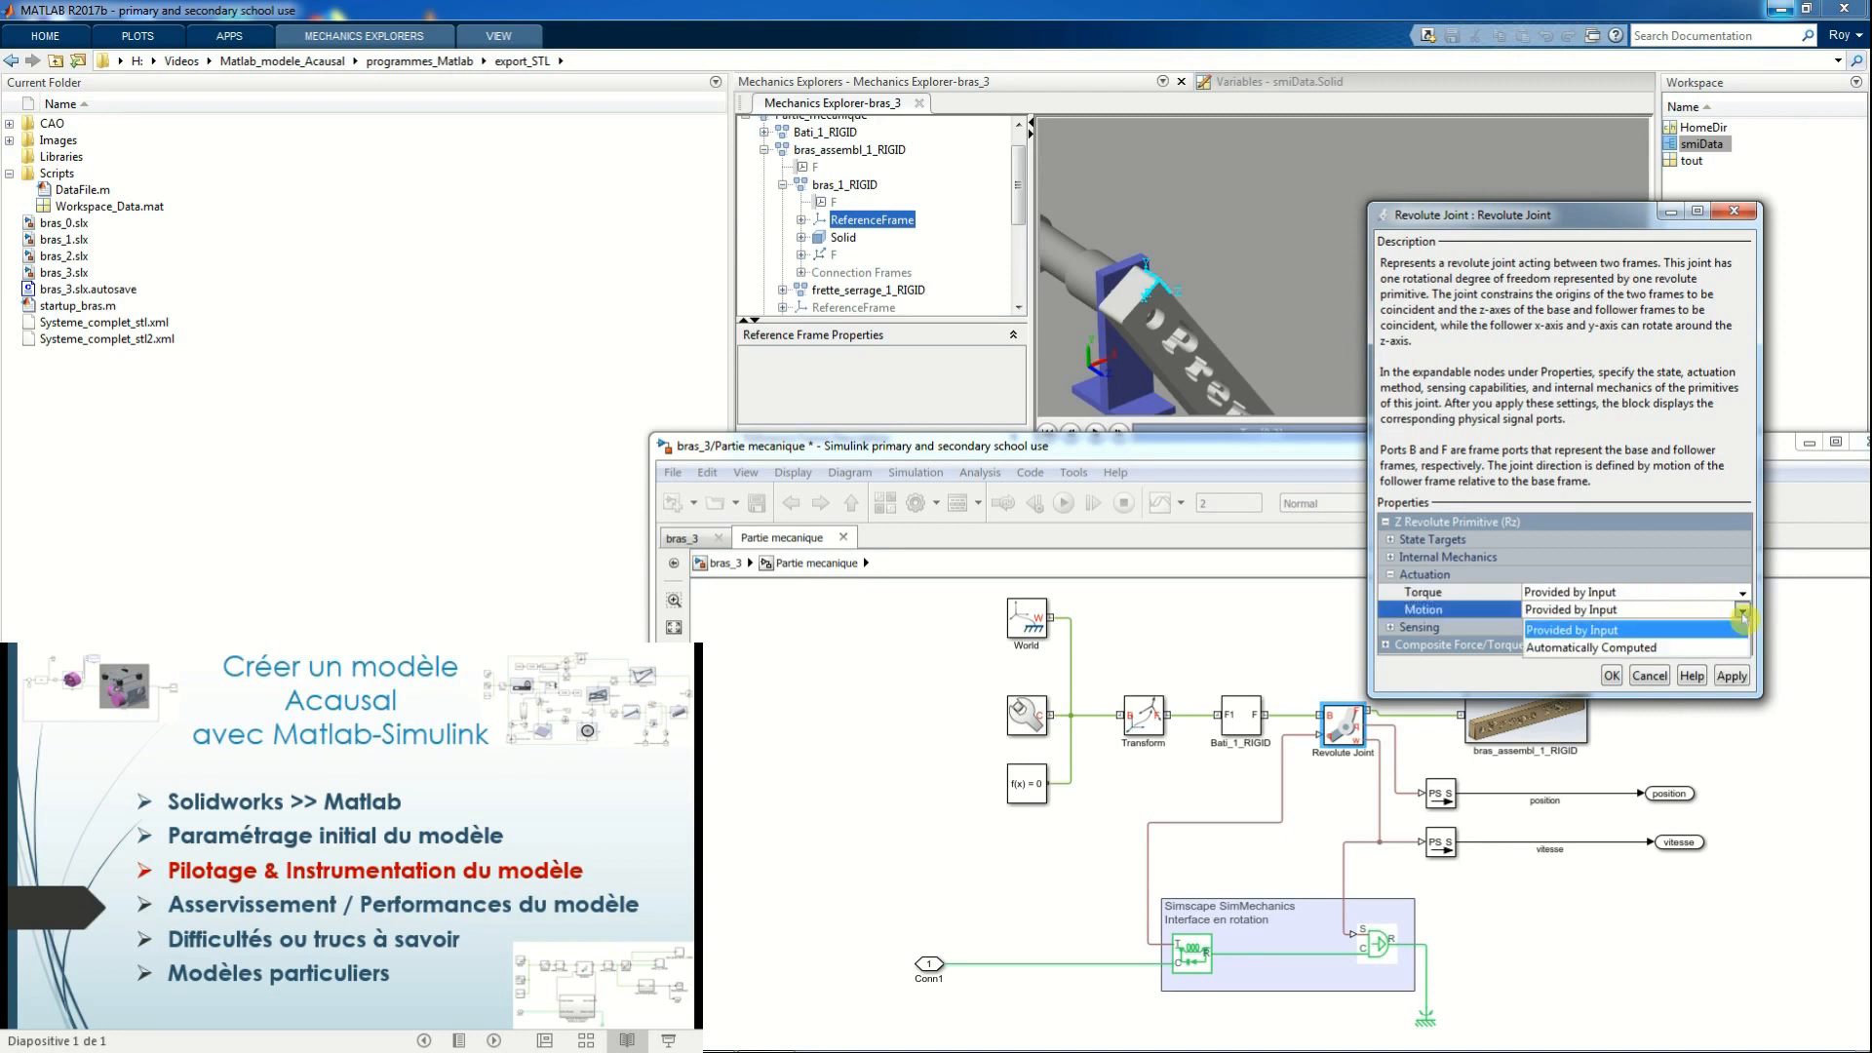
pyautogui.click(1665, 645)
pyautogui.click(1612, 675)
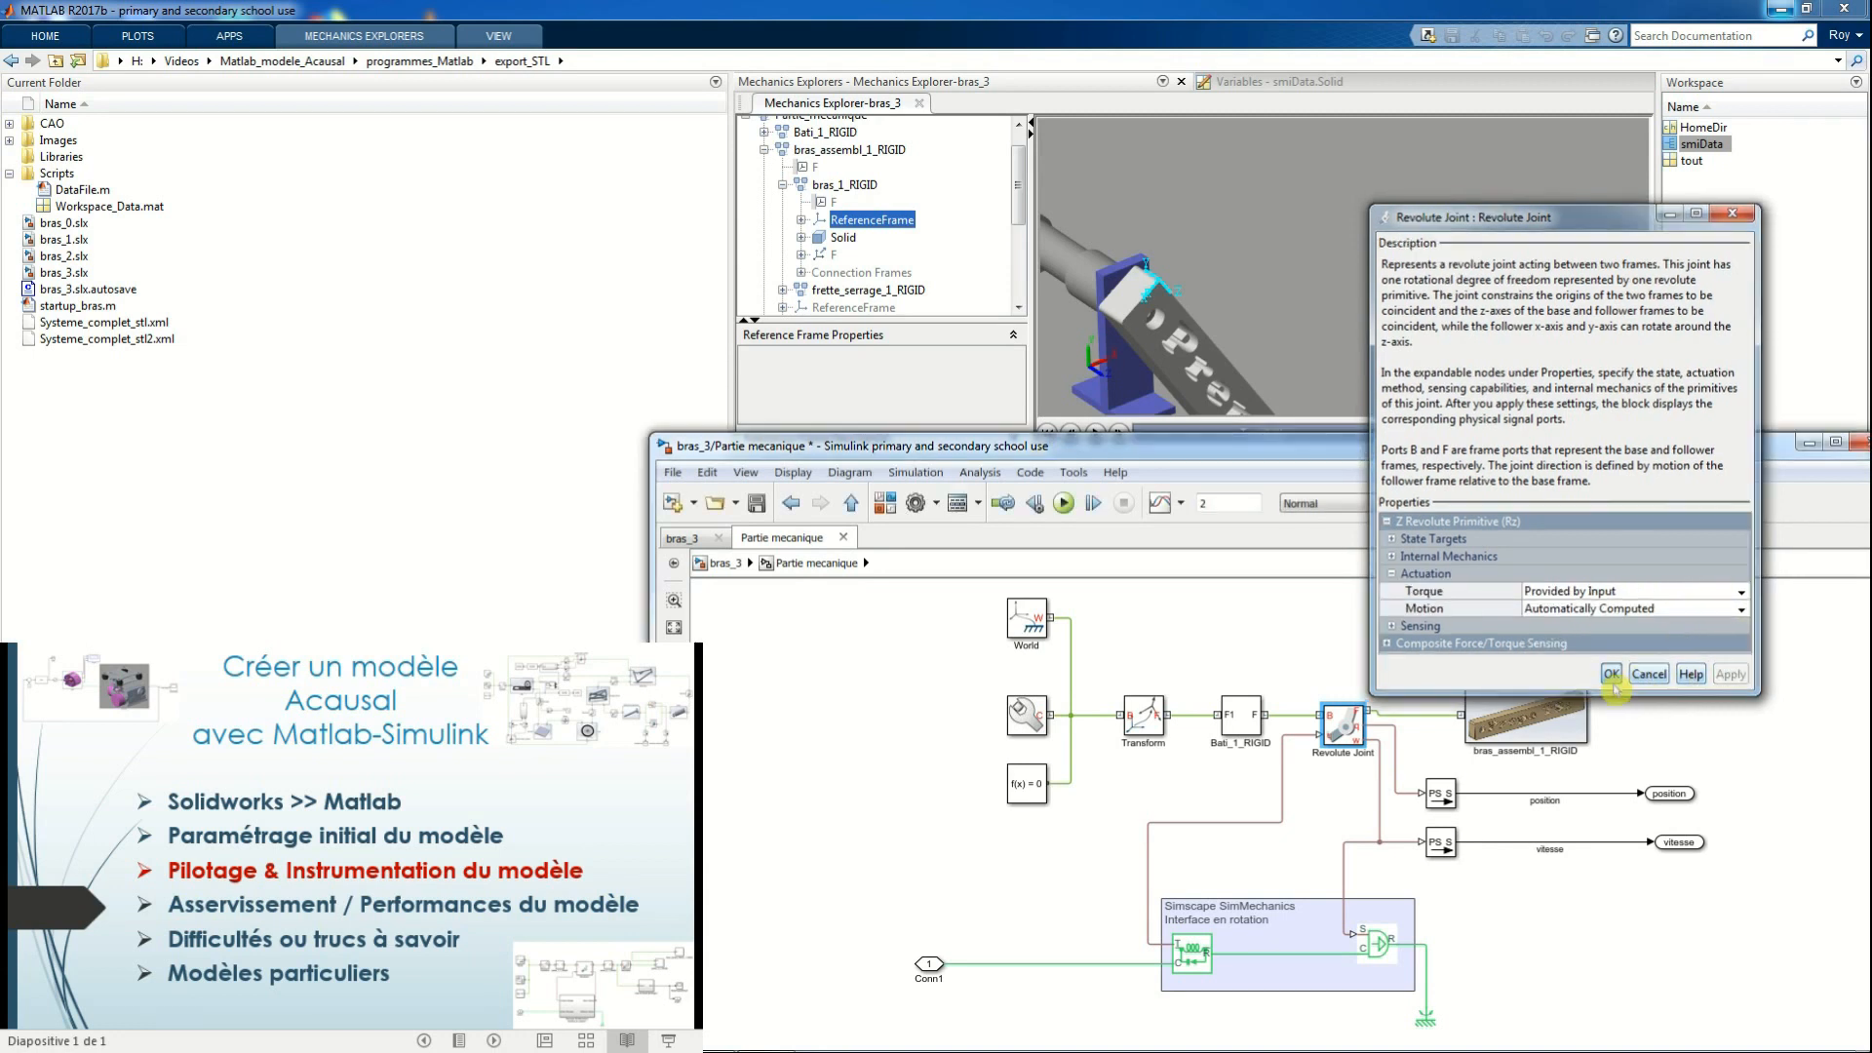
# Return to bras_3's top level and run the simulation
pyautogui.click(726, 563)
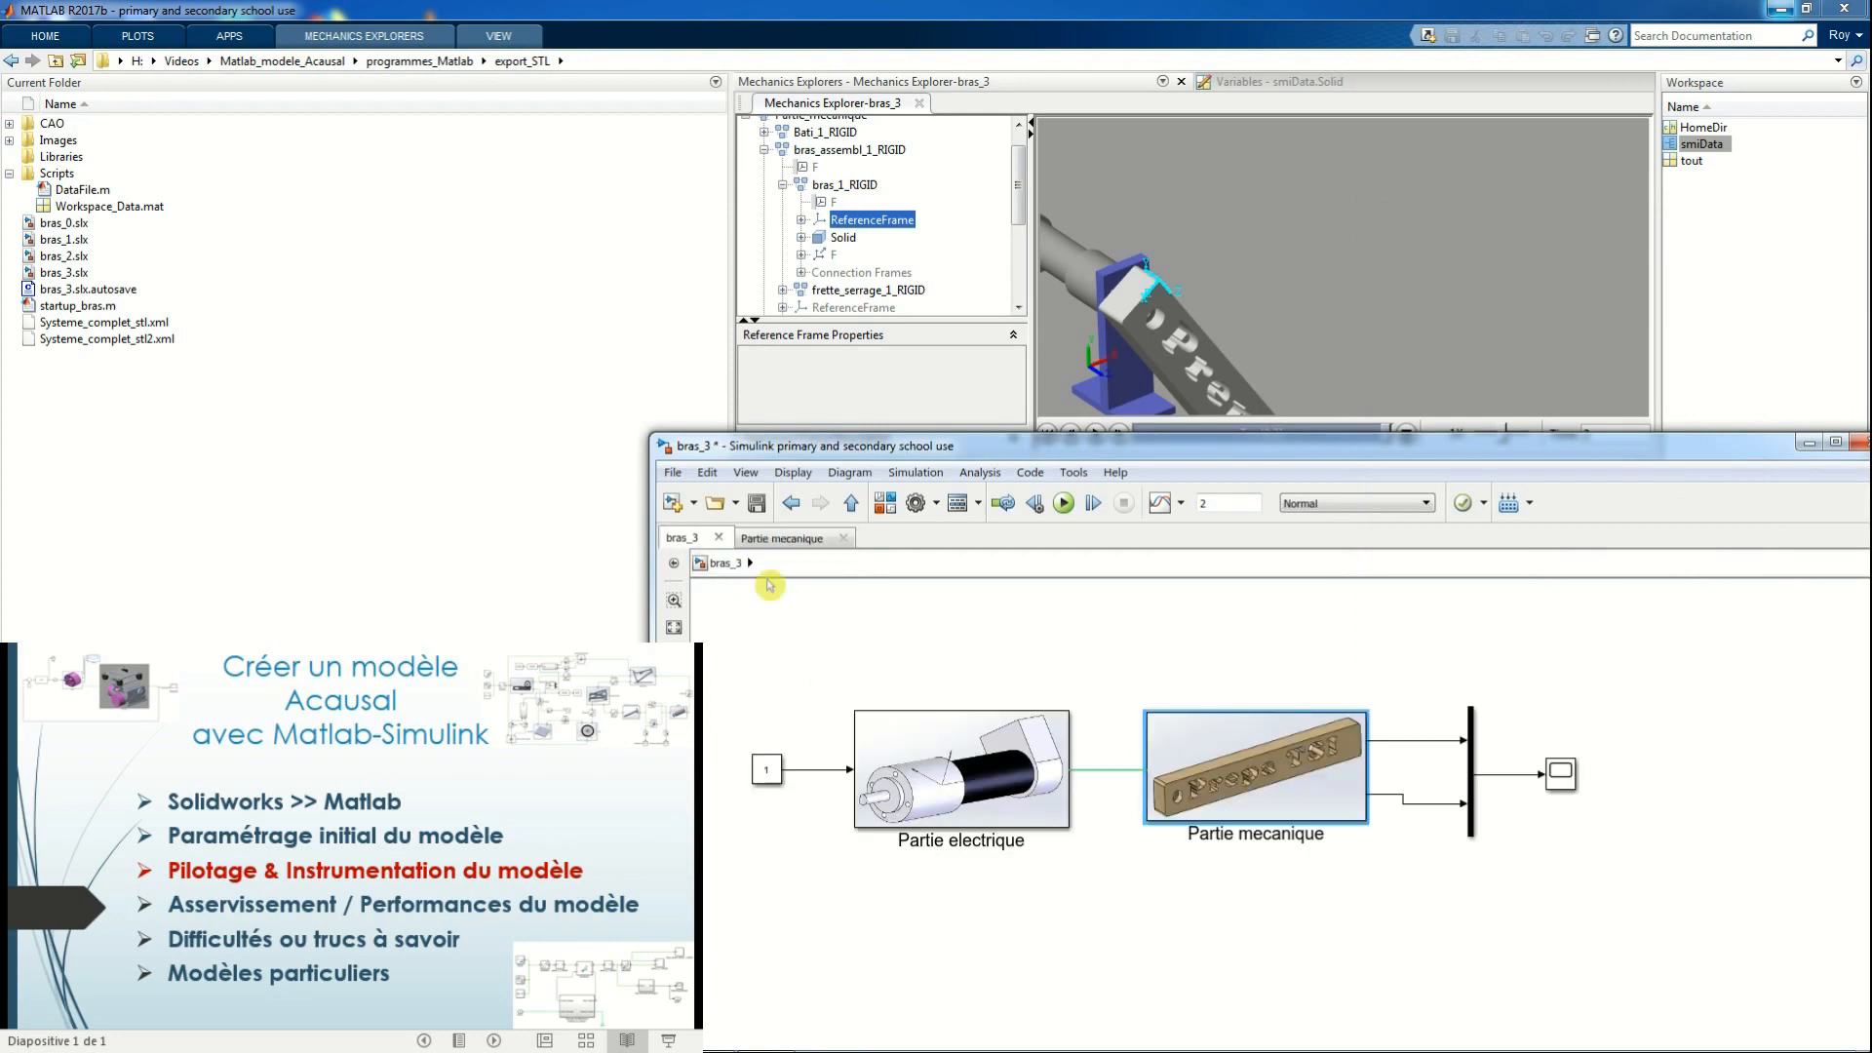
pyautogui.click(1064, 502)
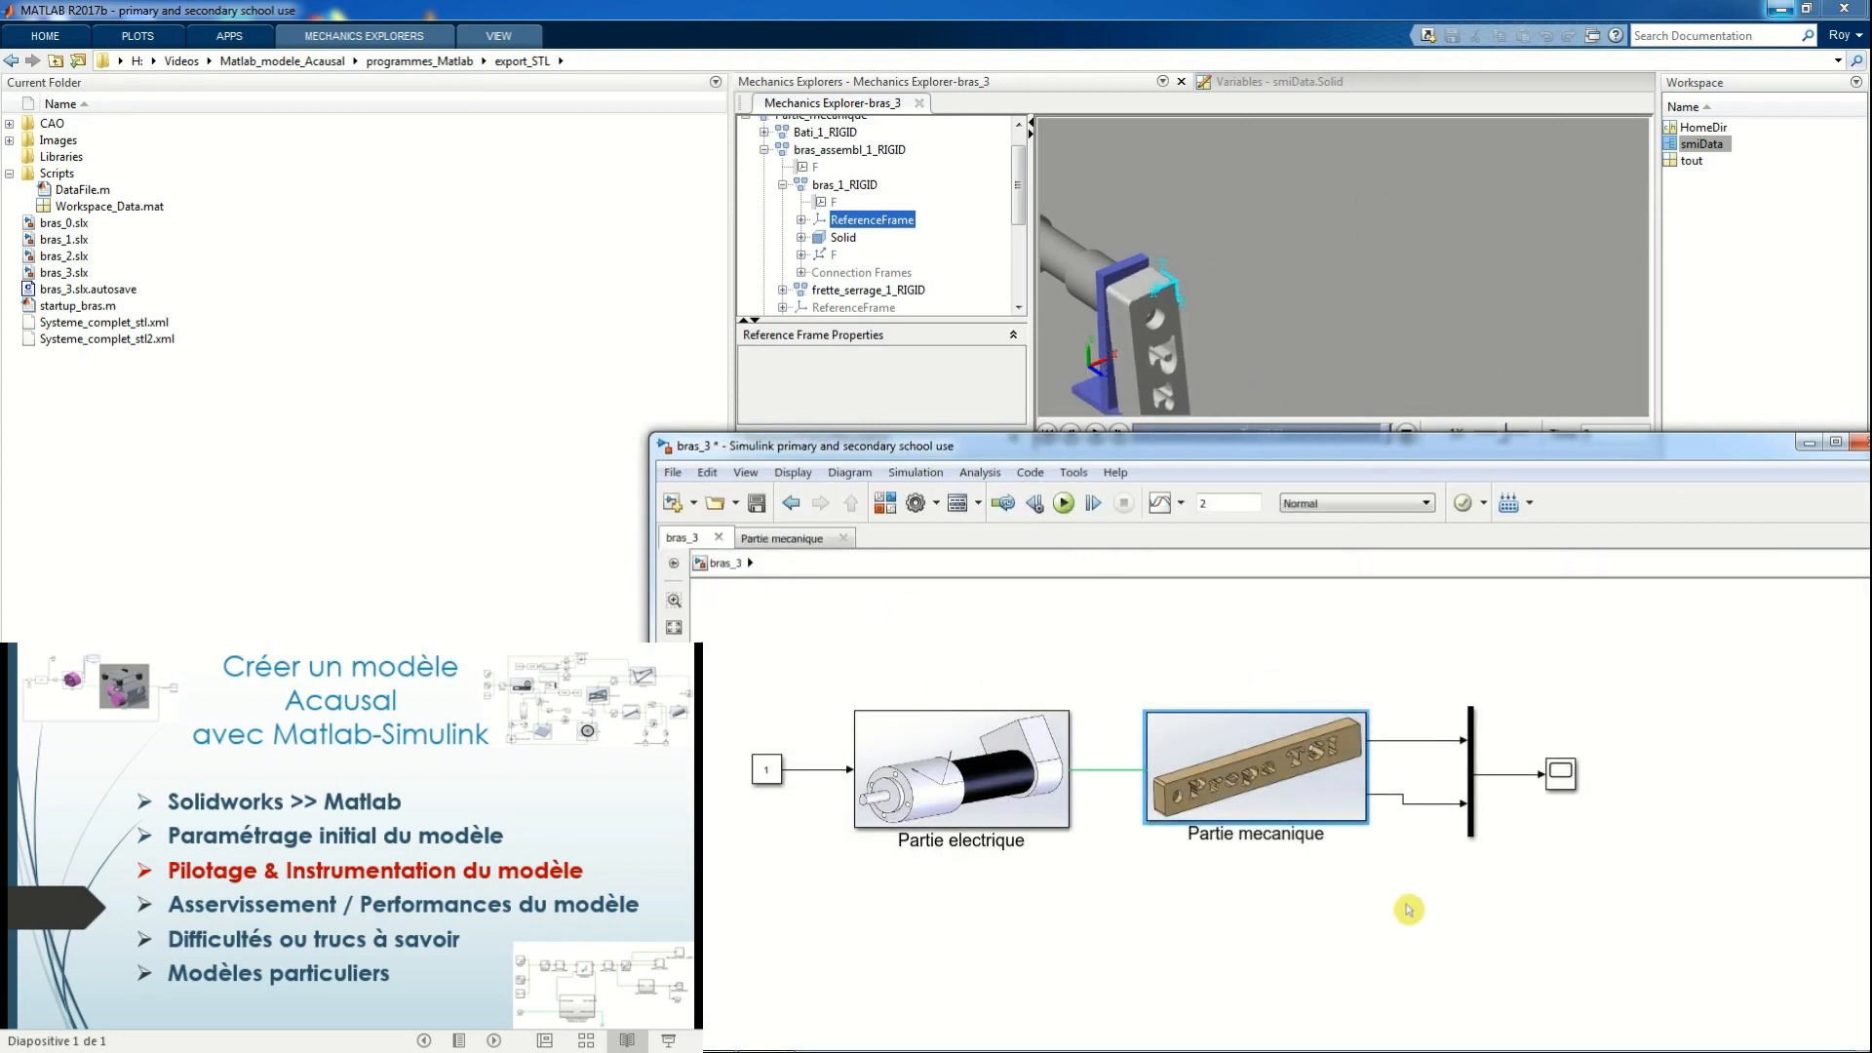
pyautogui.click(1246, 938)
# Examine the DC motor's electrical and mechanical parameters in Partie electrique, including its parameterization and back-emf options
pyautogui.doubleClick(966, 792)
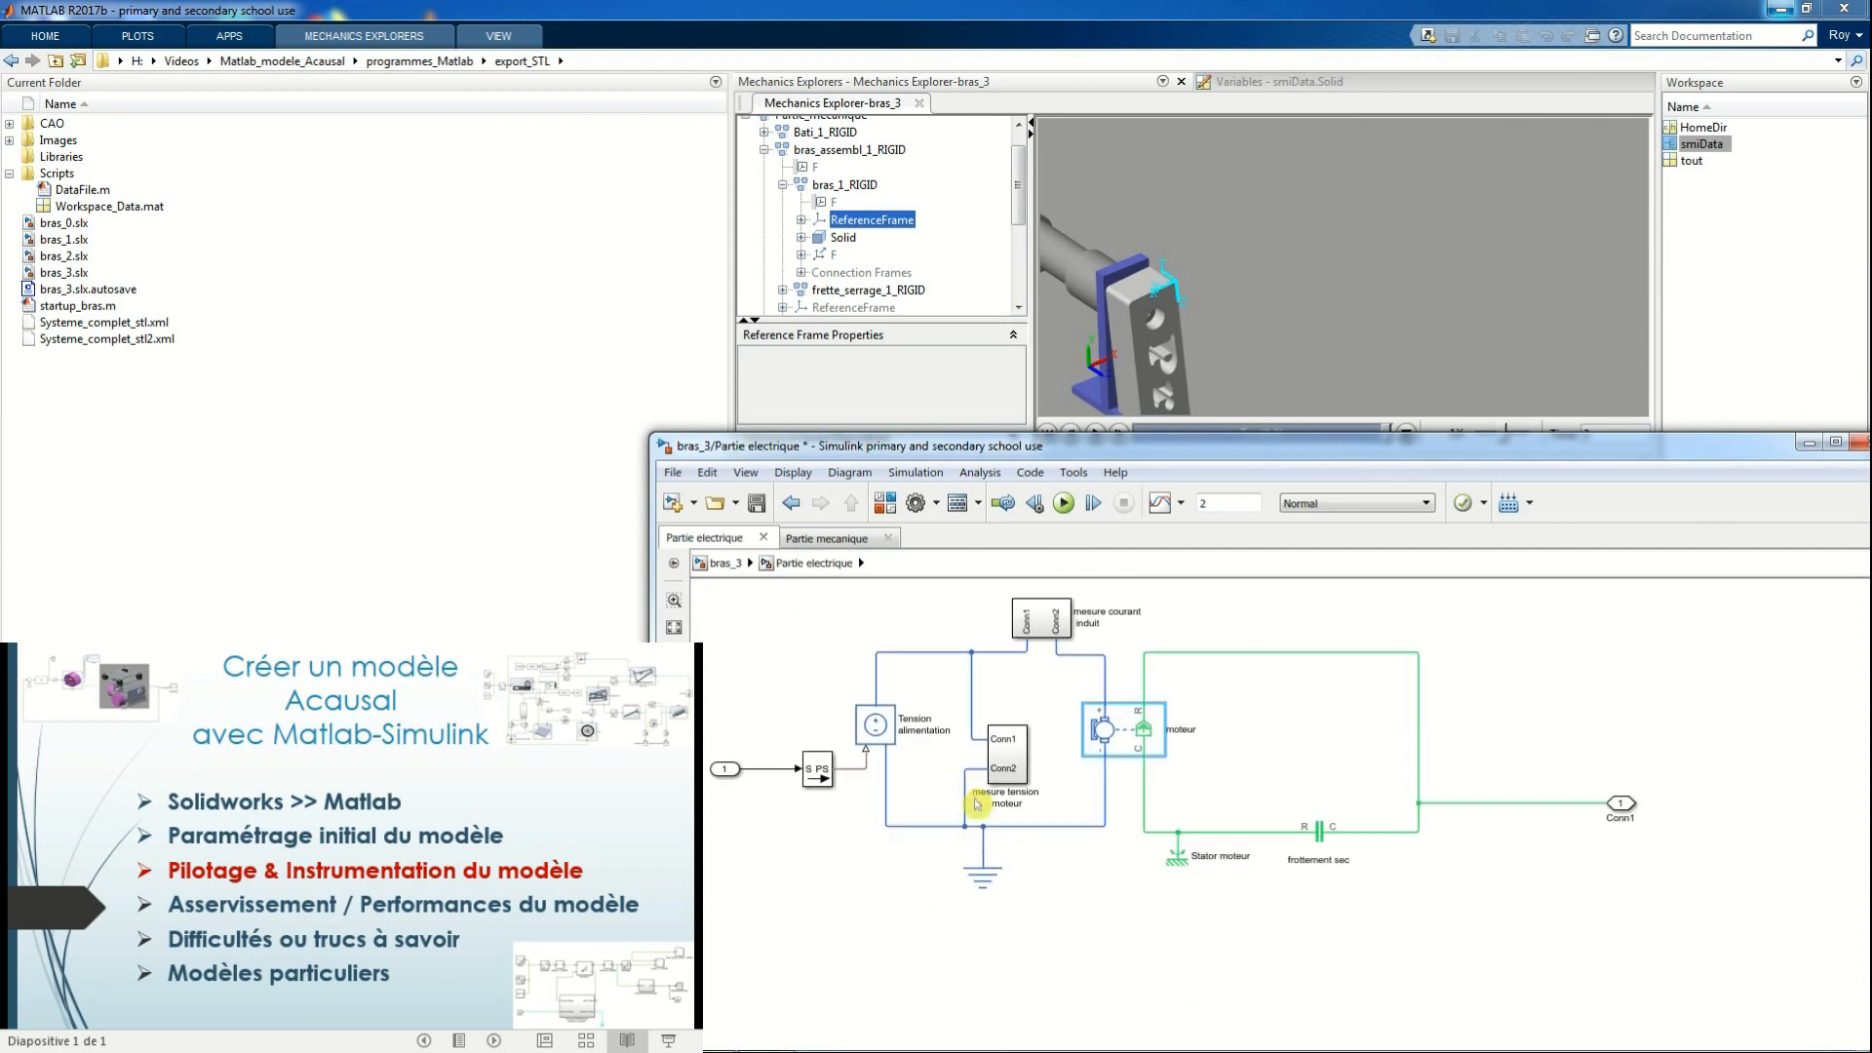
pyautogui.doubleClick(1142, 741)
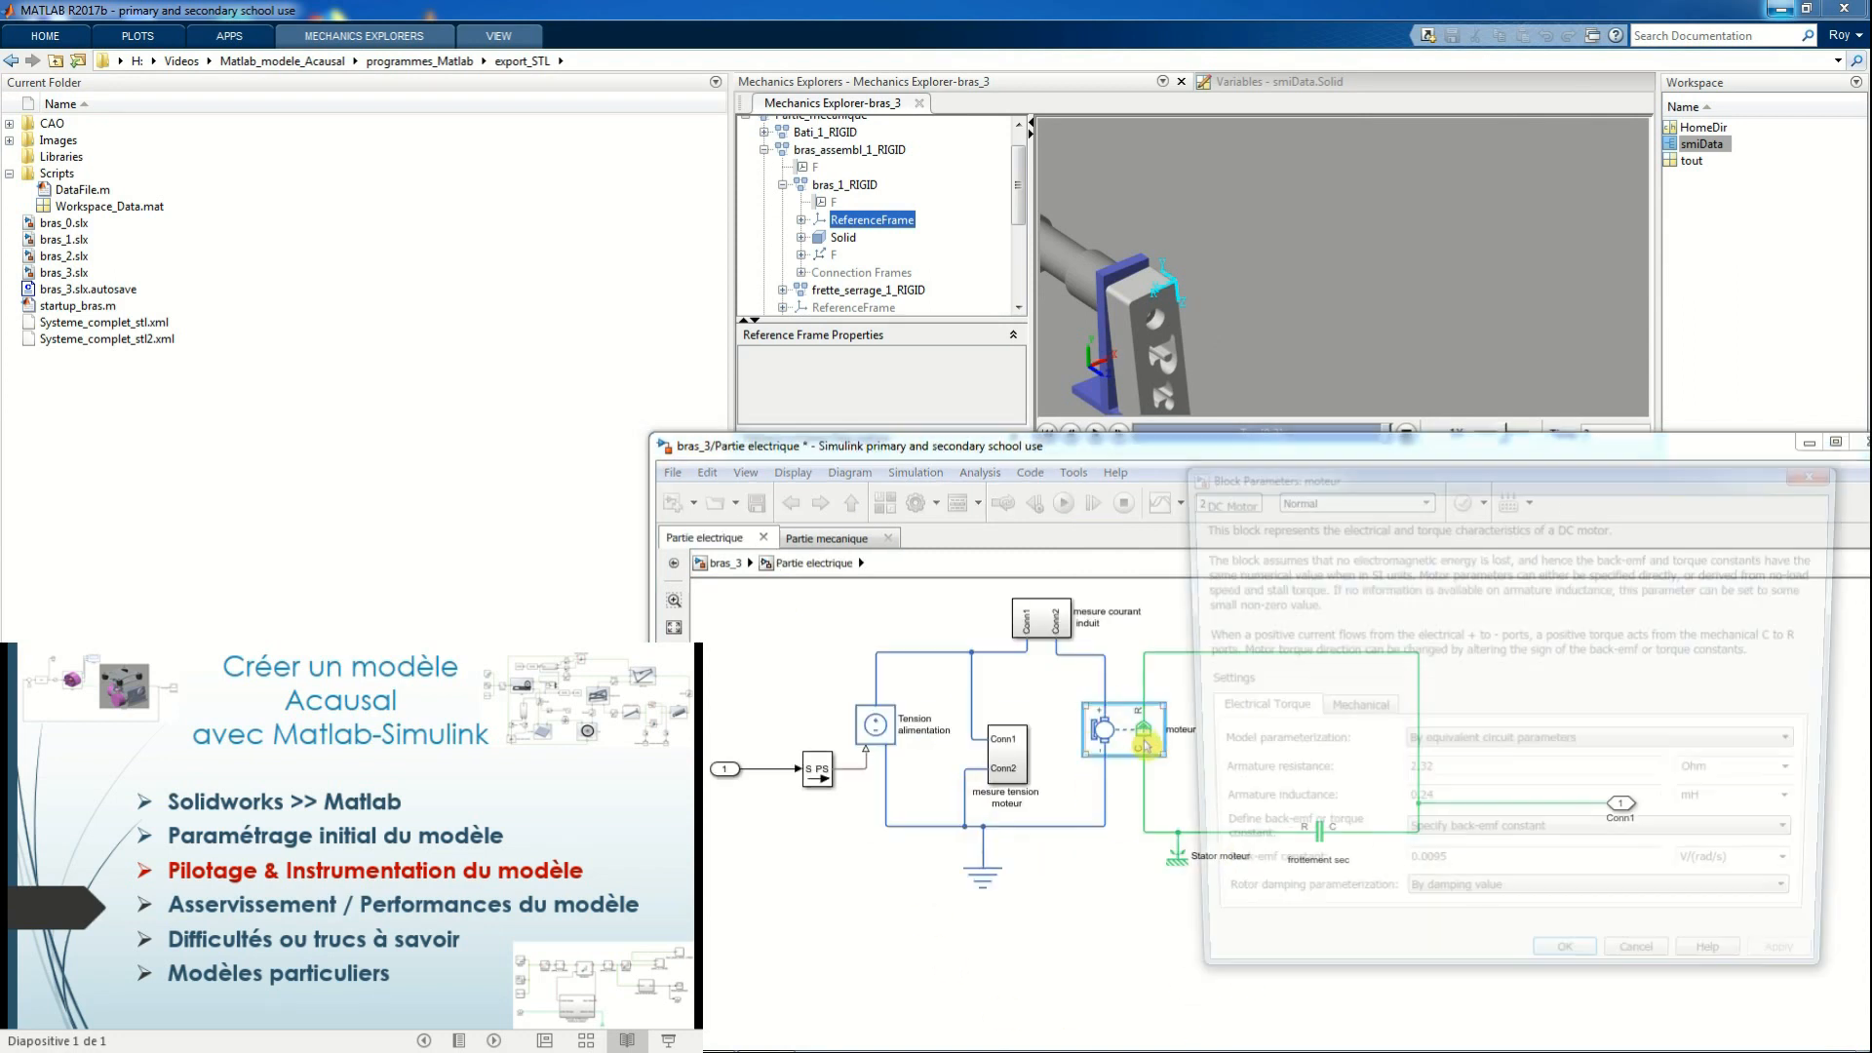
pyautogui.moveTo(1476, 499); pyautogui.dragTo(1403, 444)
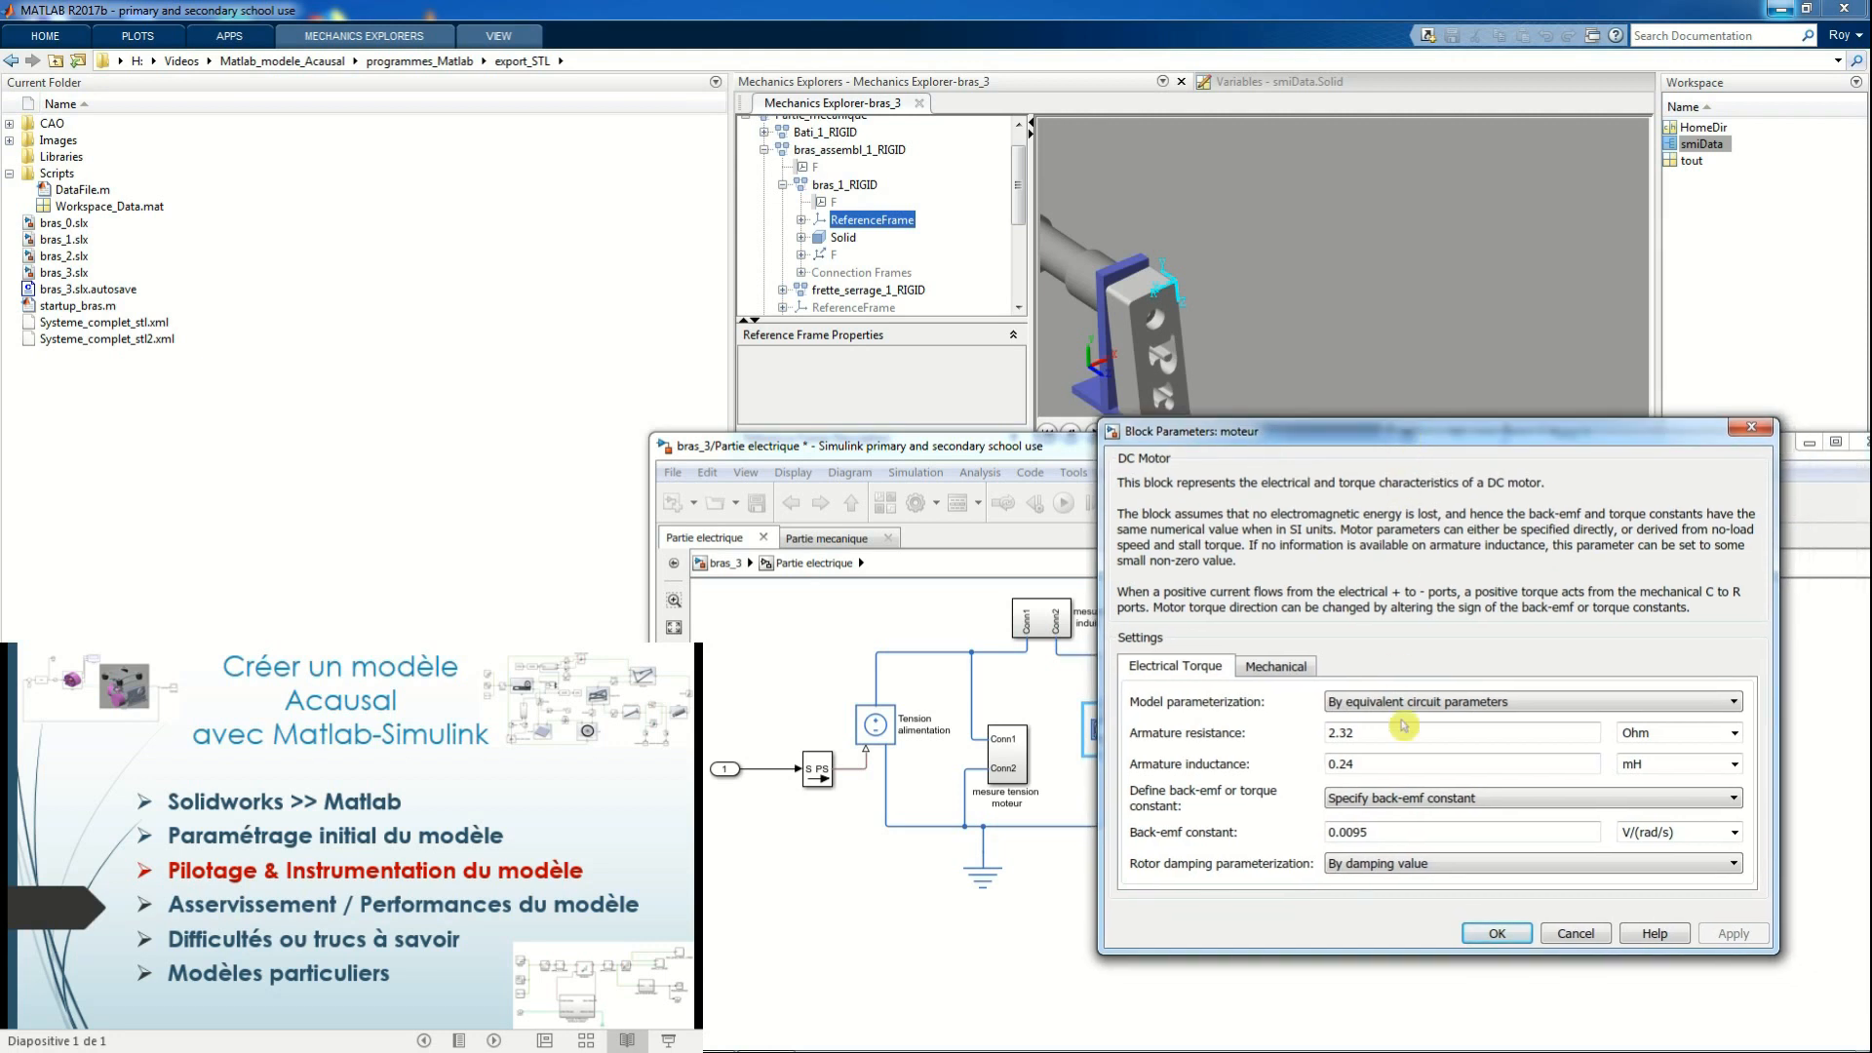
pyautogui.click(1735, 704)
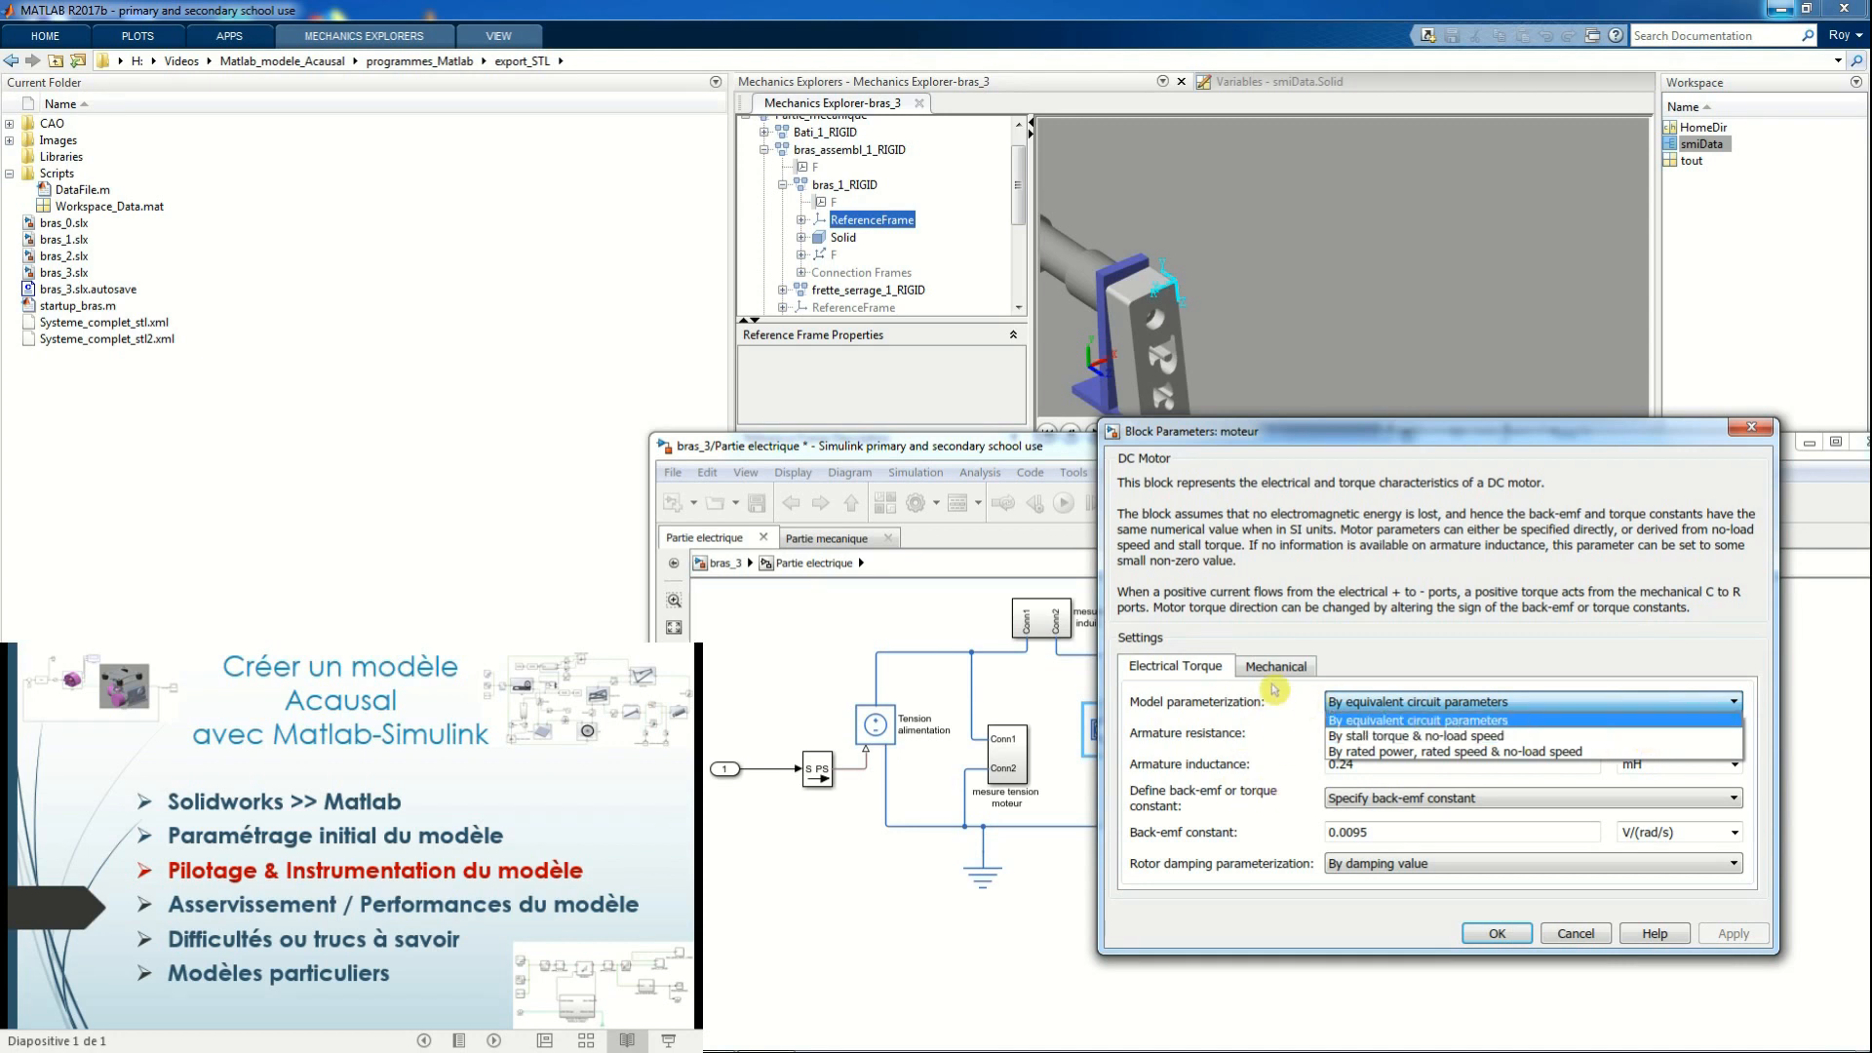
pyautogui.click(1473, 807)
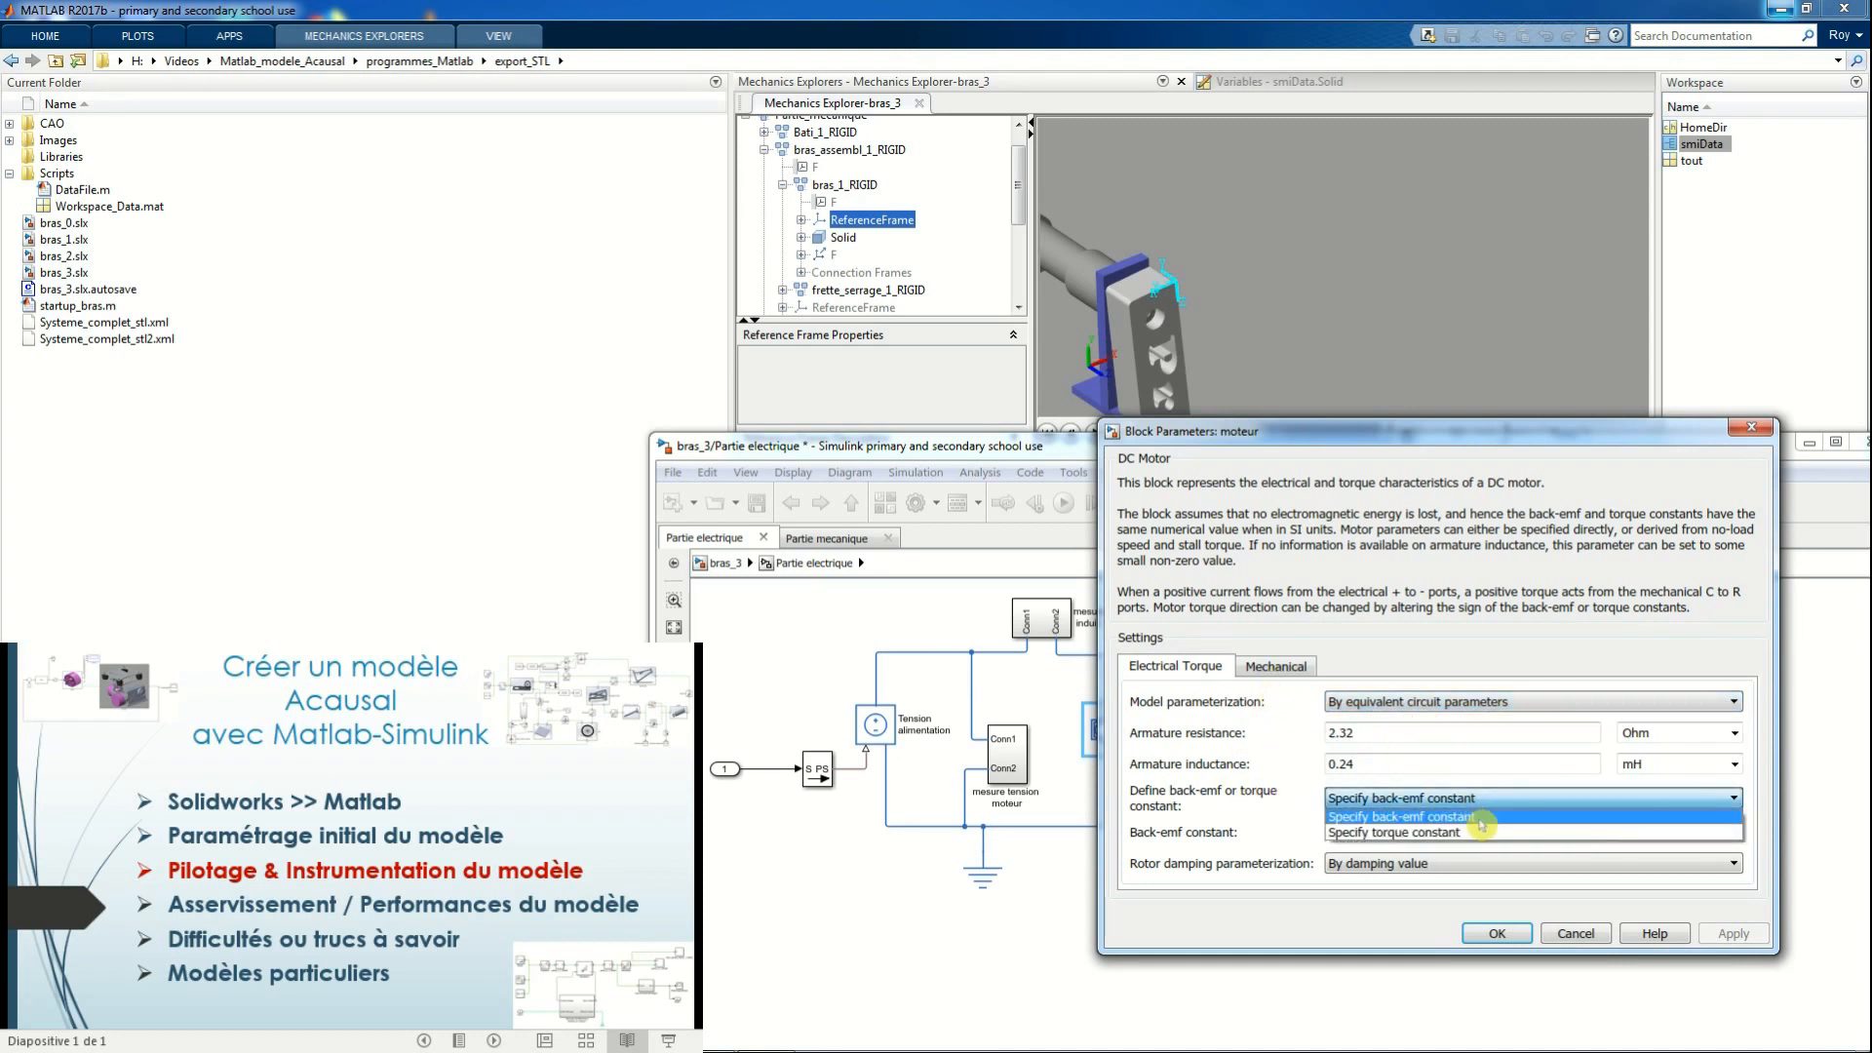
pyautogui.click(1279, 670)
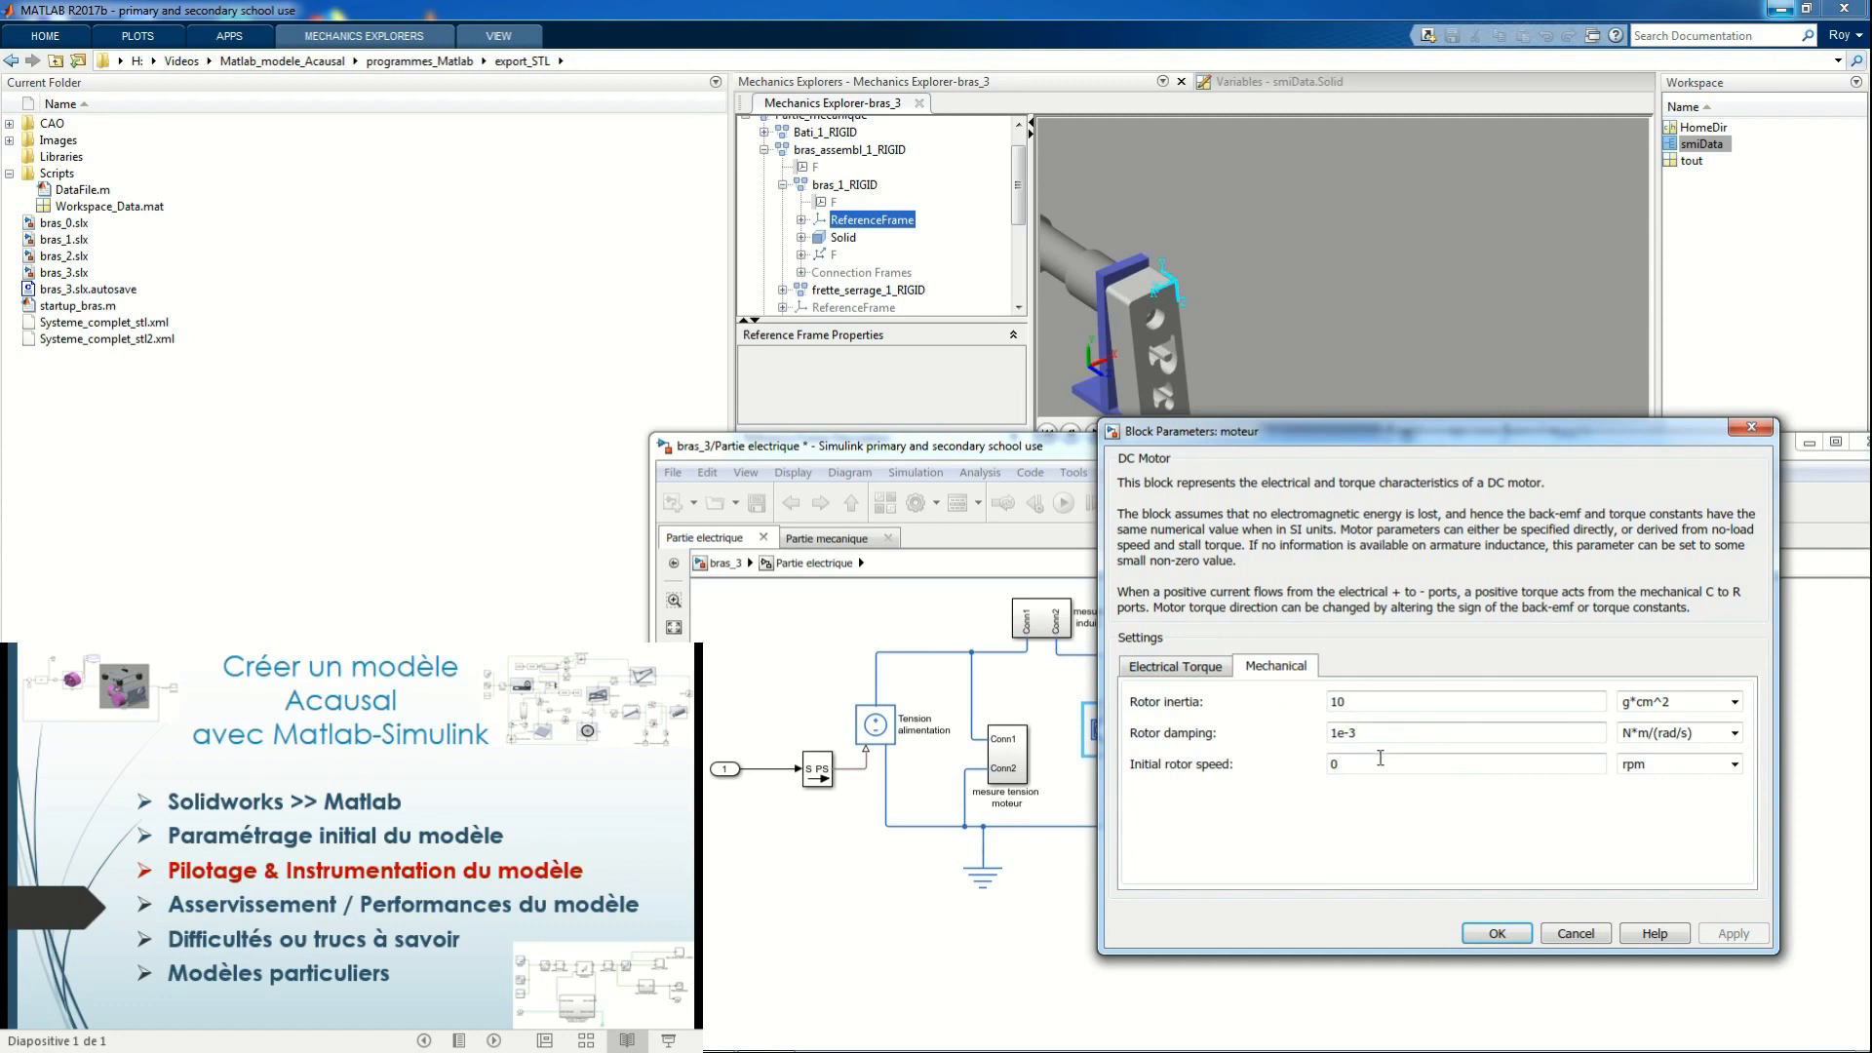
pyautogui.click(1182, 669)
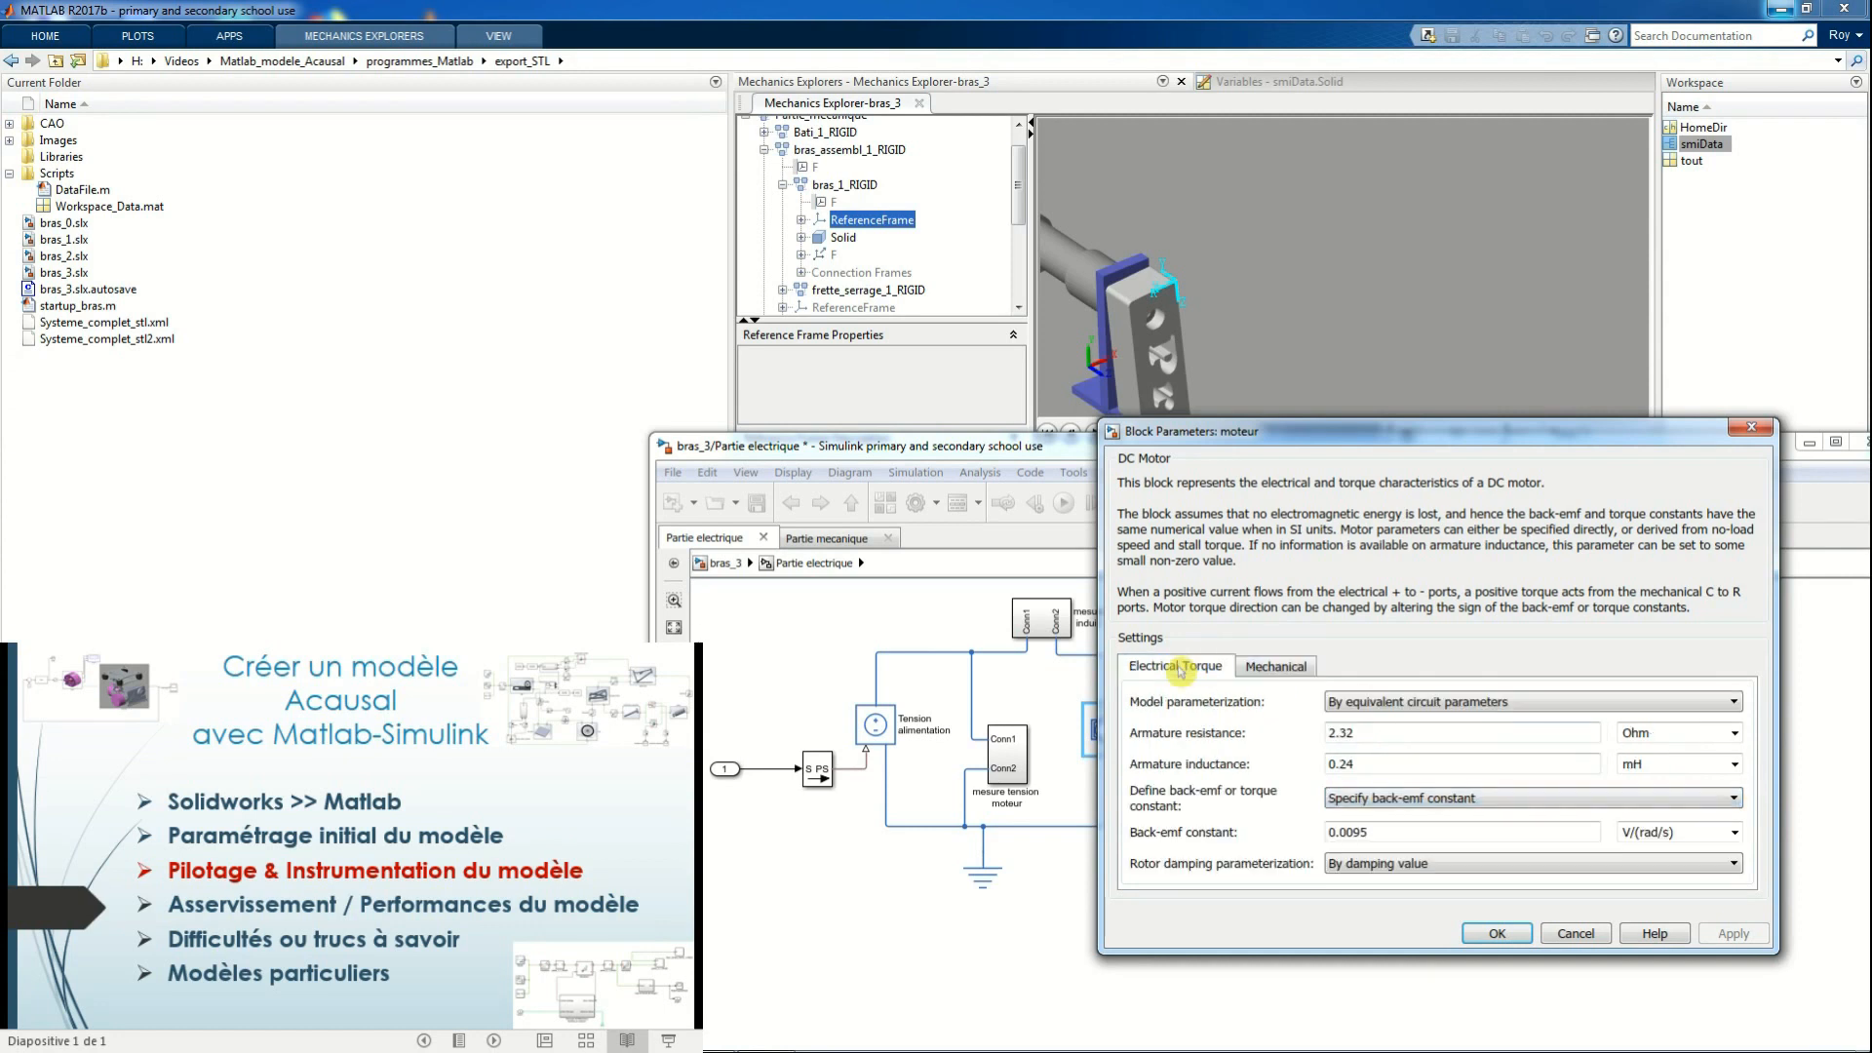
pyautogui.click(1500, 933)
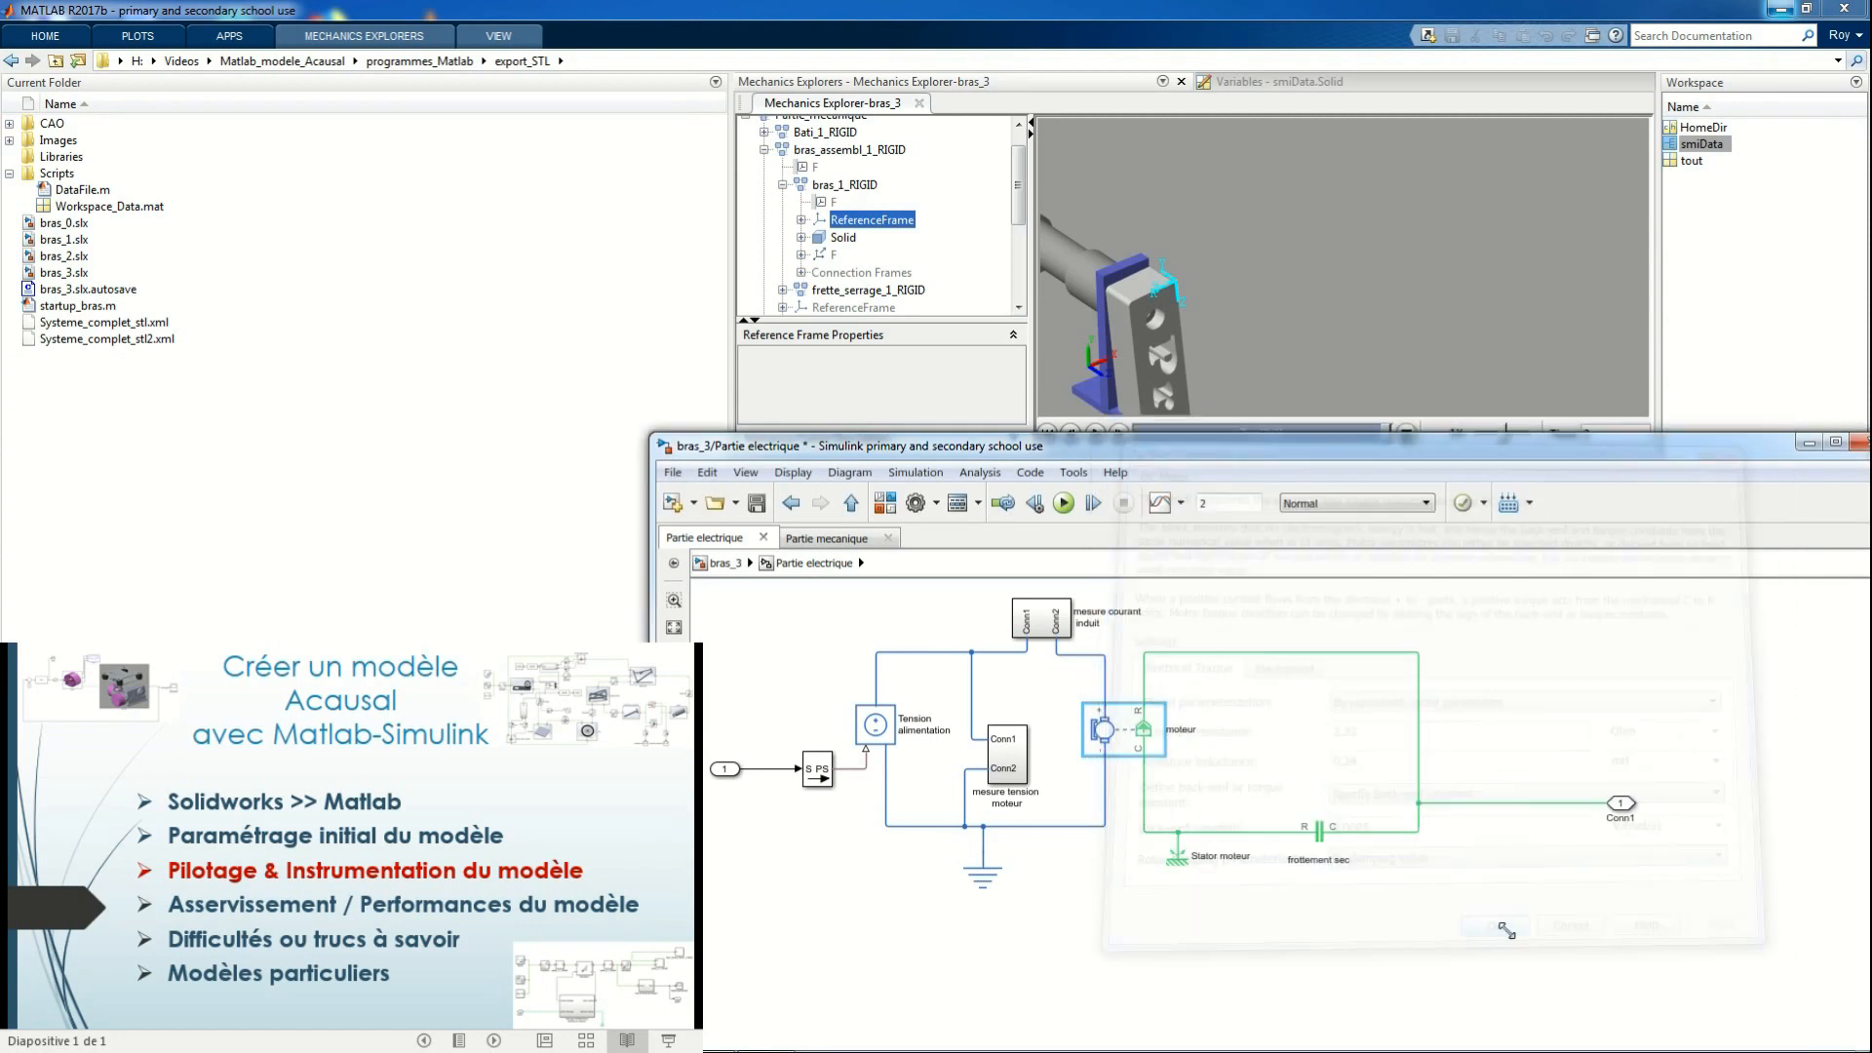
# Set the constant feeding Partie electrique to 12, rerun the bras_3 simulation and bring the Mechanics Explorer animation forward
pyautogui.click(721, 563)
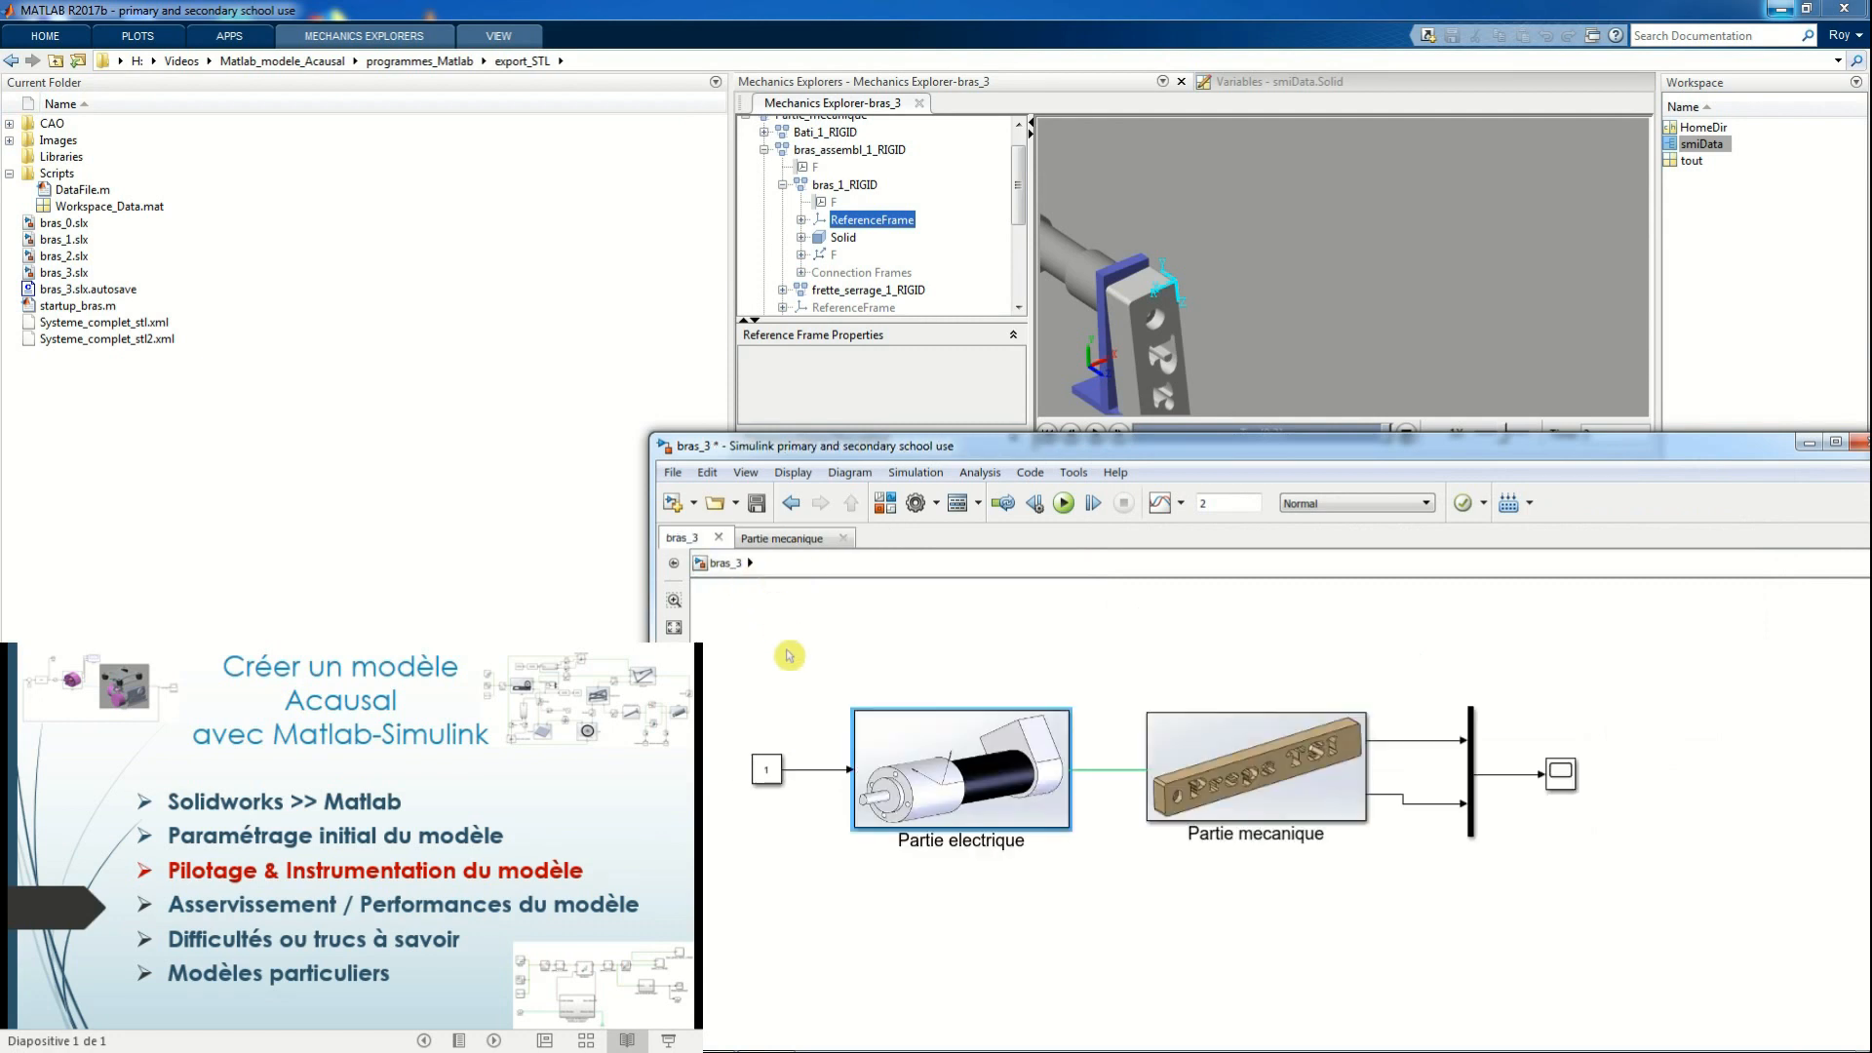
pyautogui.doubleClick(766, 770)
pyautogui.write('12')
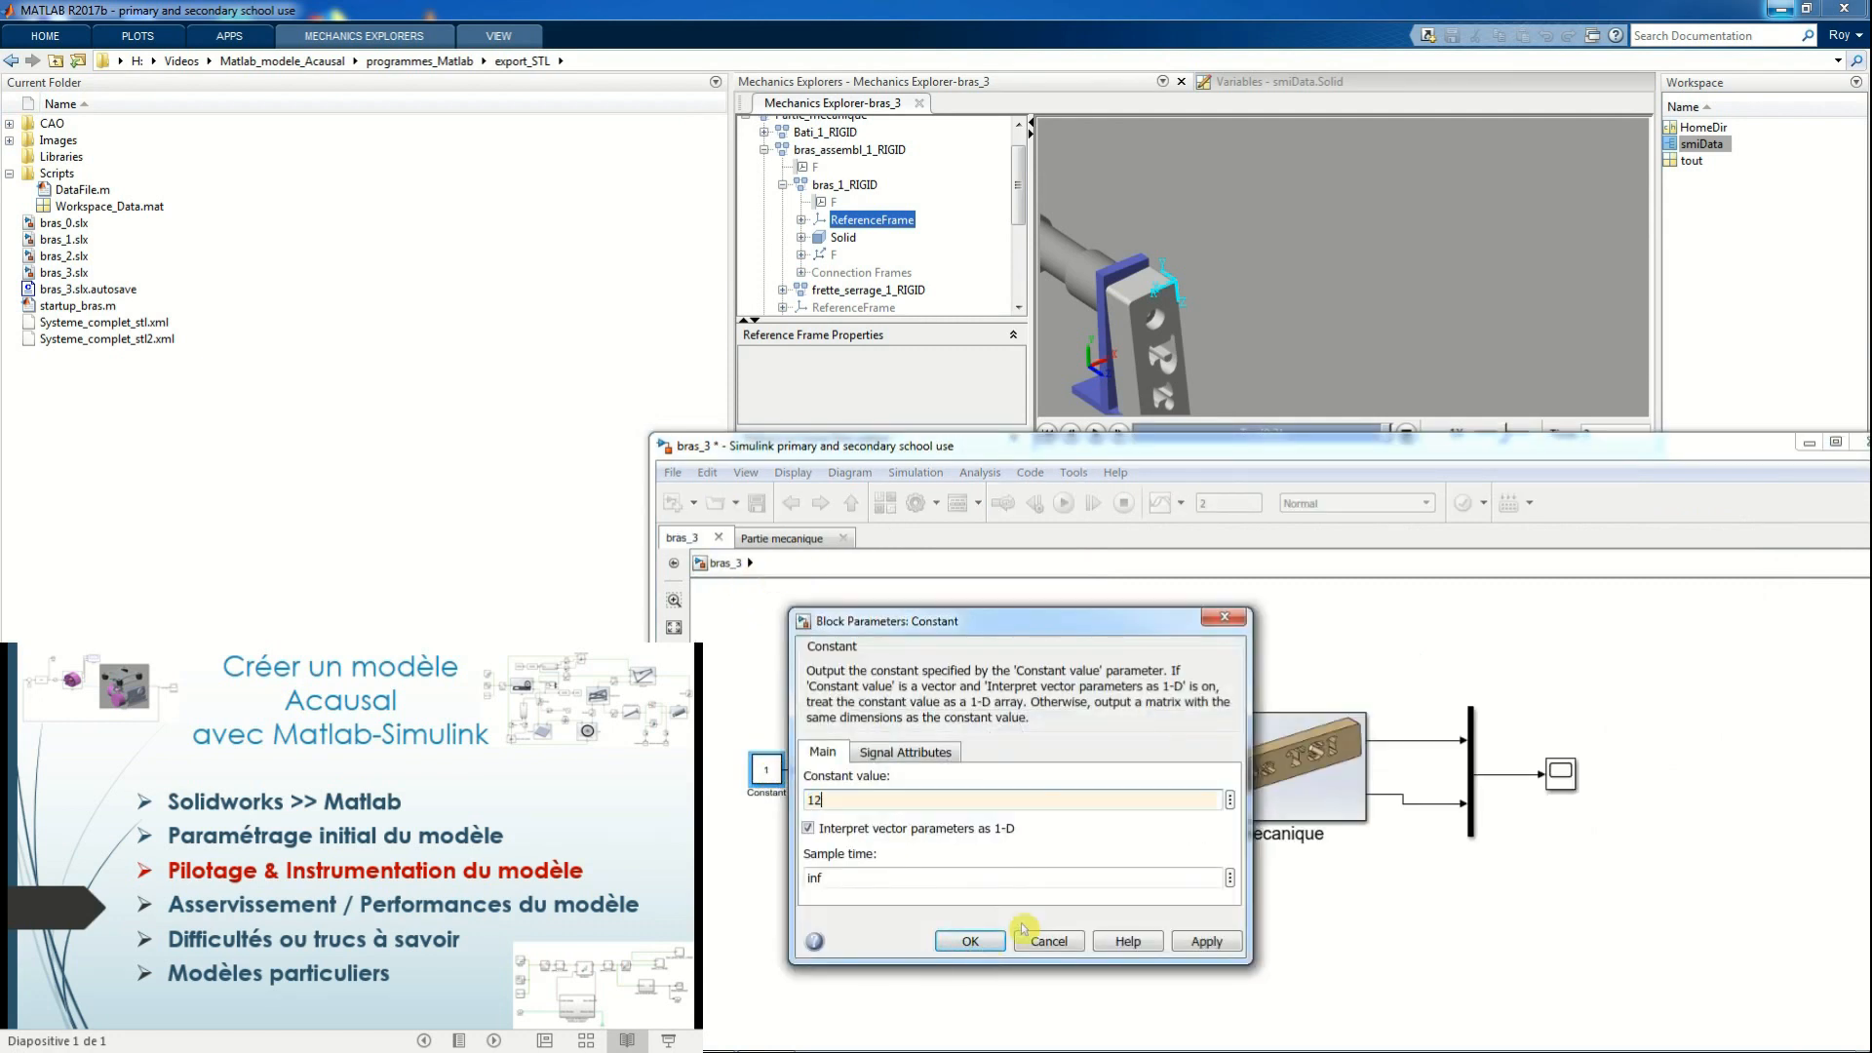
pyautogui.click(988, 943)
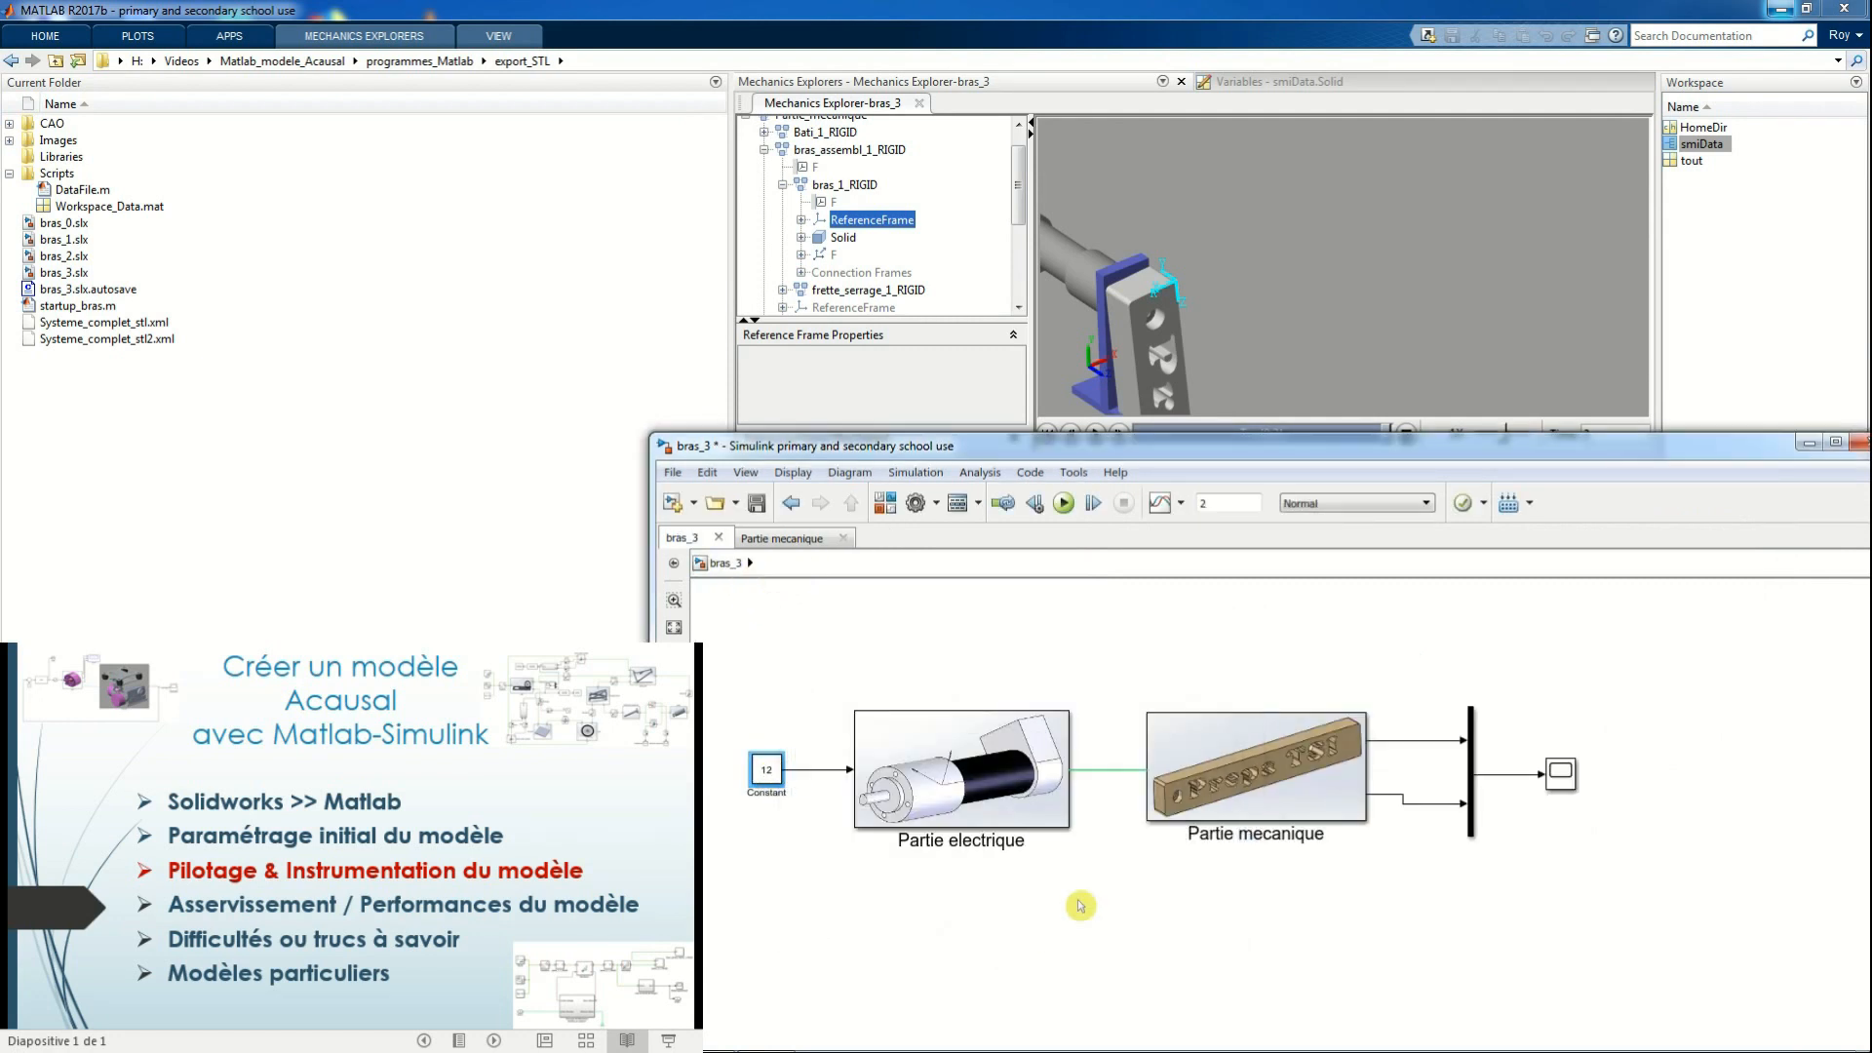
pyautogui.click(1065, 504)
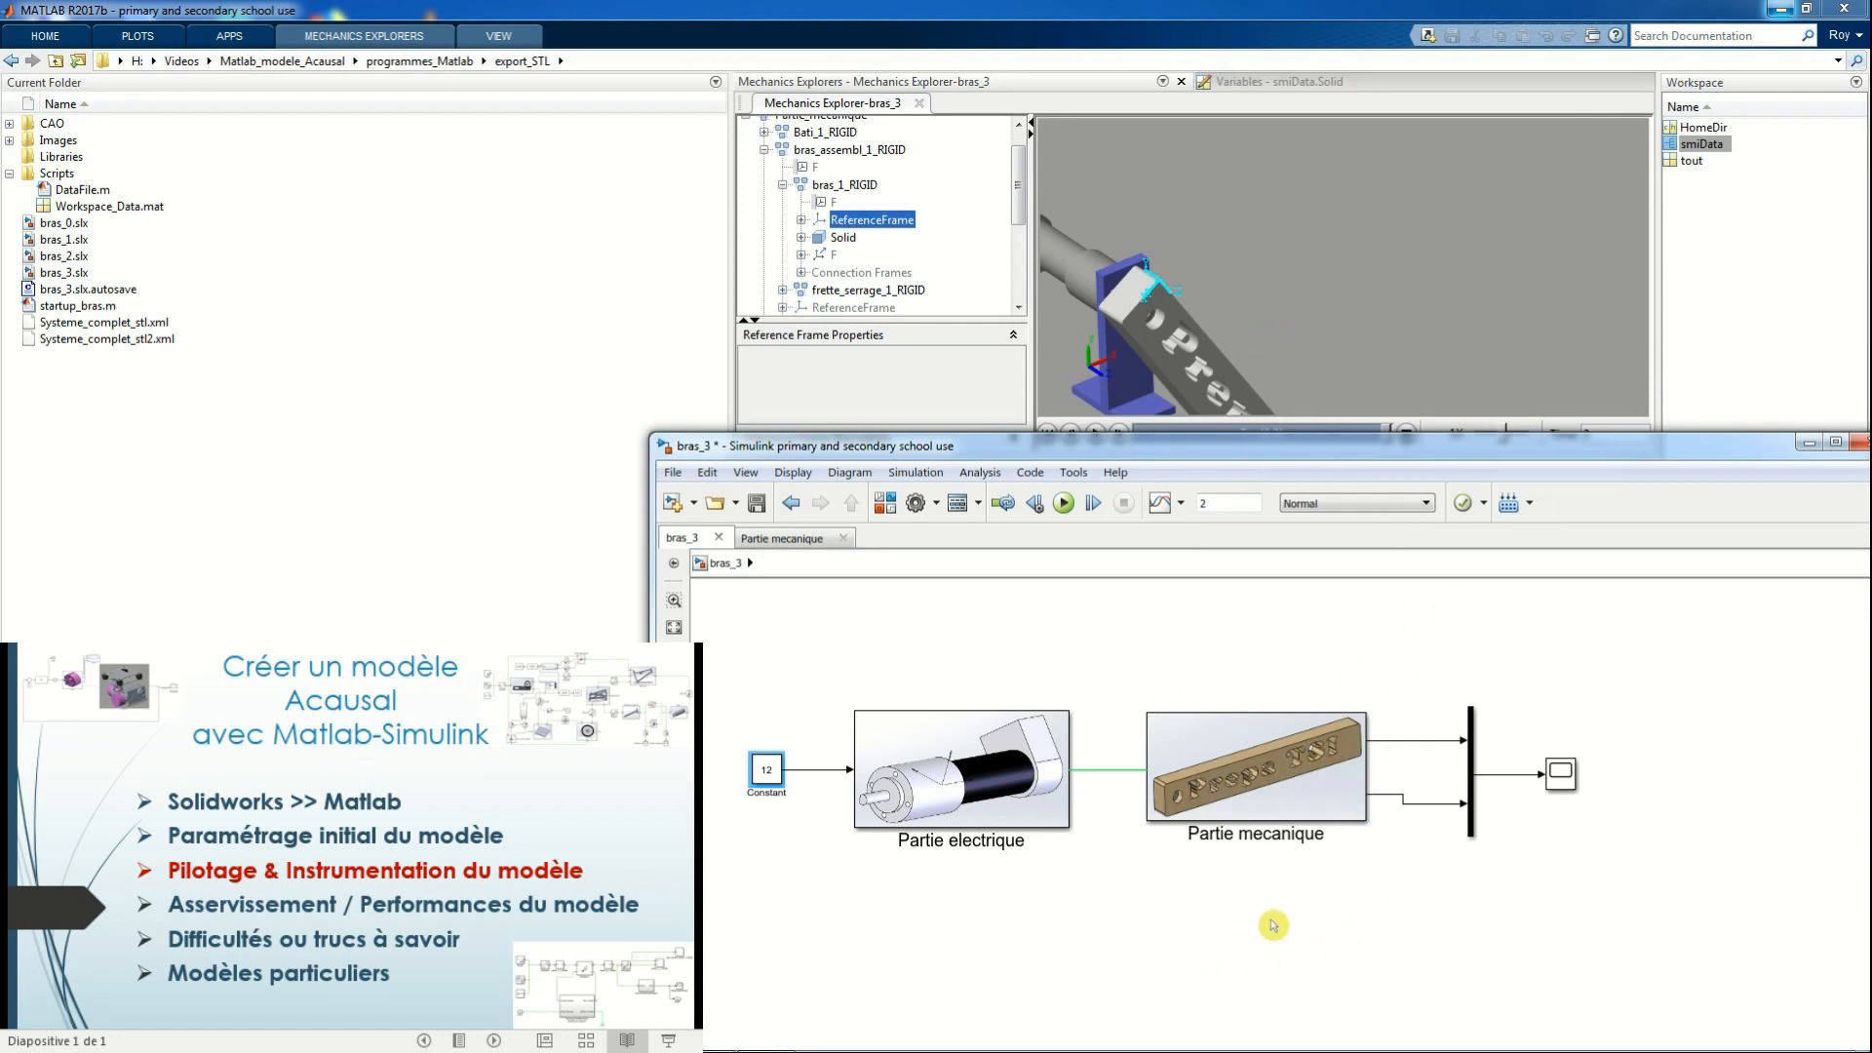
pyautogui.click(1701, 146)
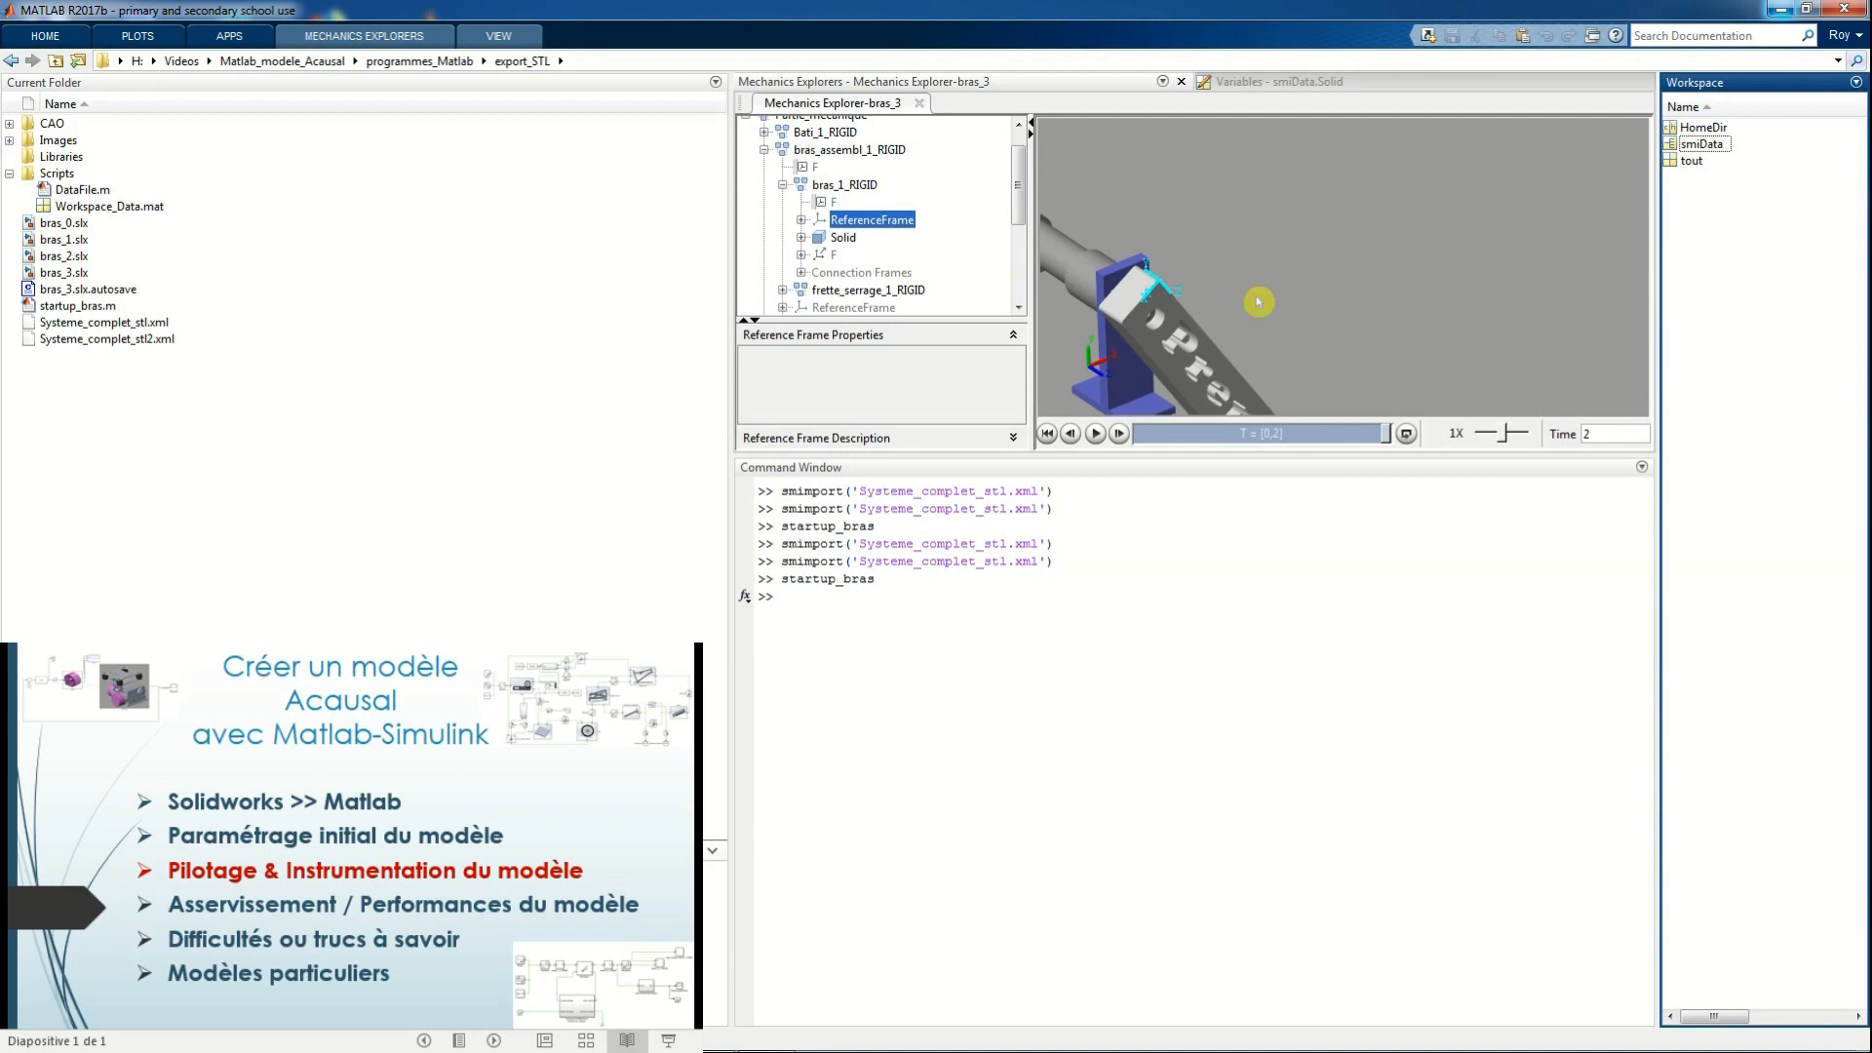
# Review the solids' mass and inertia data in smiData.Solid, and highlight bras_assembl_1_RIGID and its reference frame in the Mechanics Explorer
pyautogui.click(1701, 144)
pyautogui.doubleClick(1701, 144)
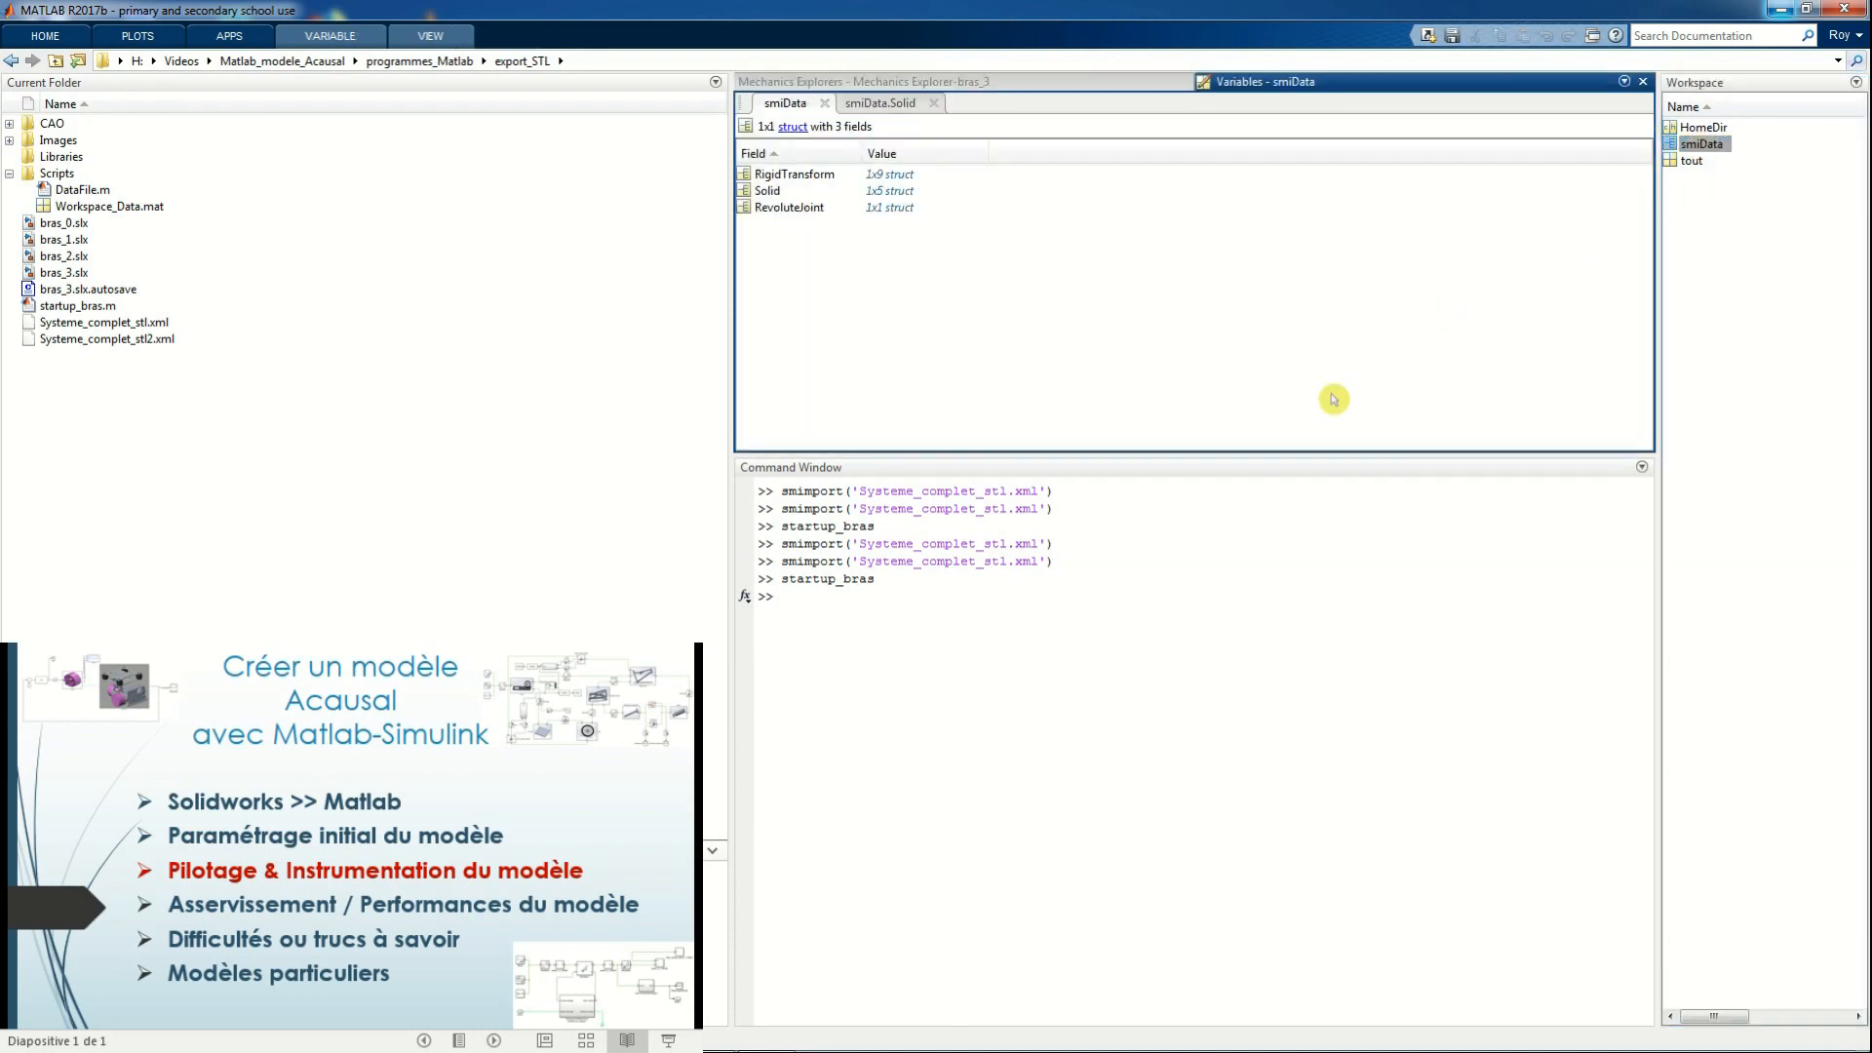
pyautogui.doubleClick(768, 191)
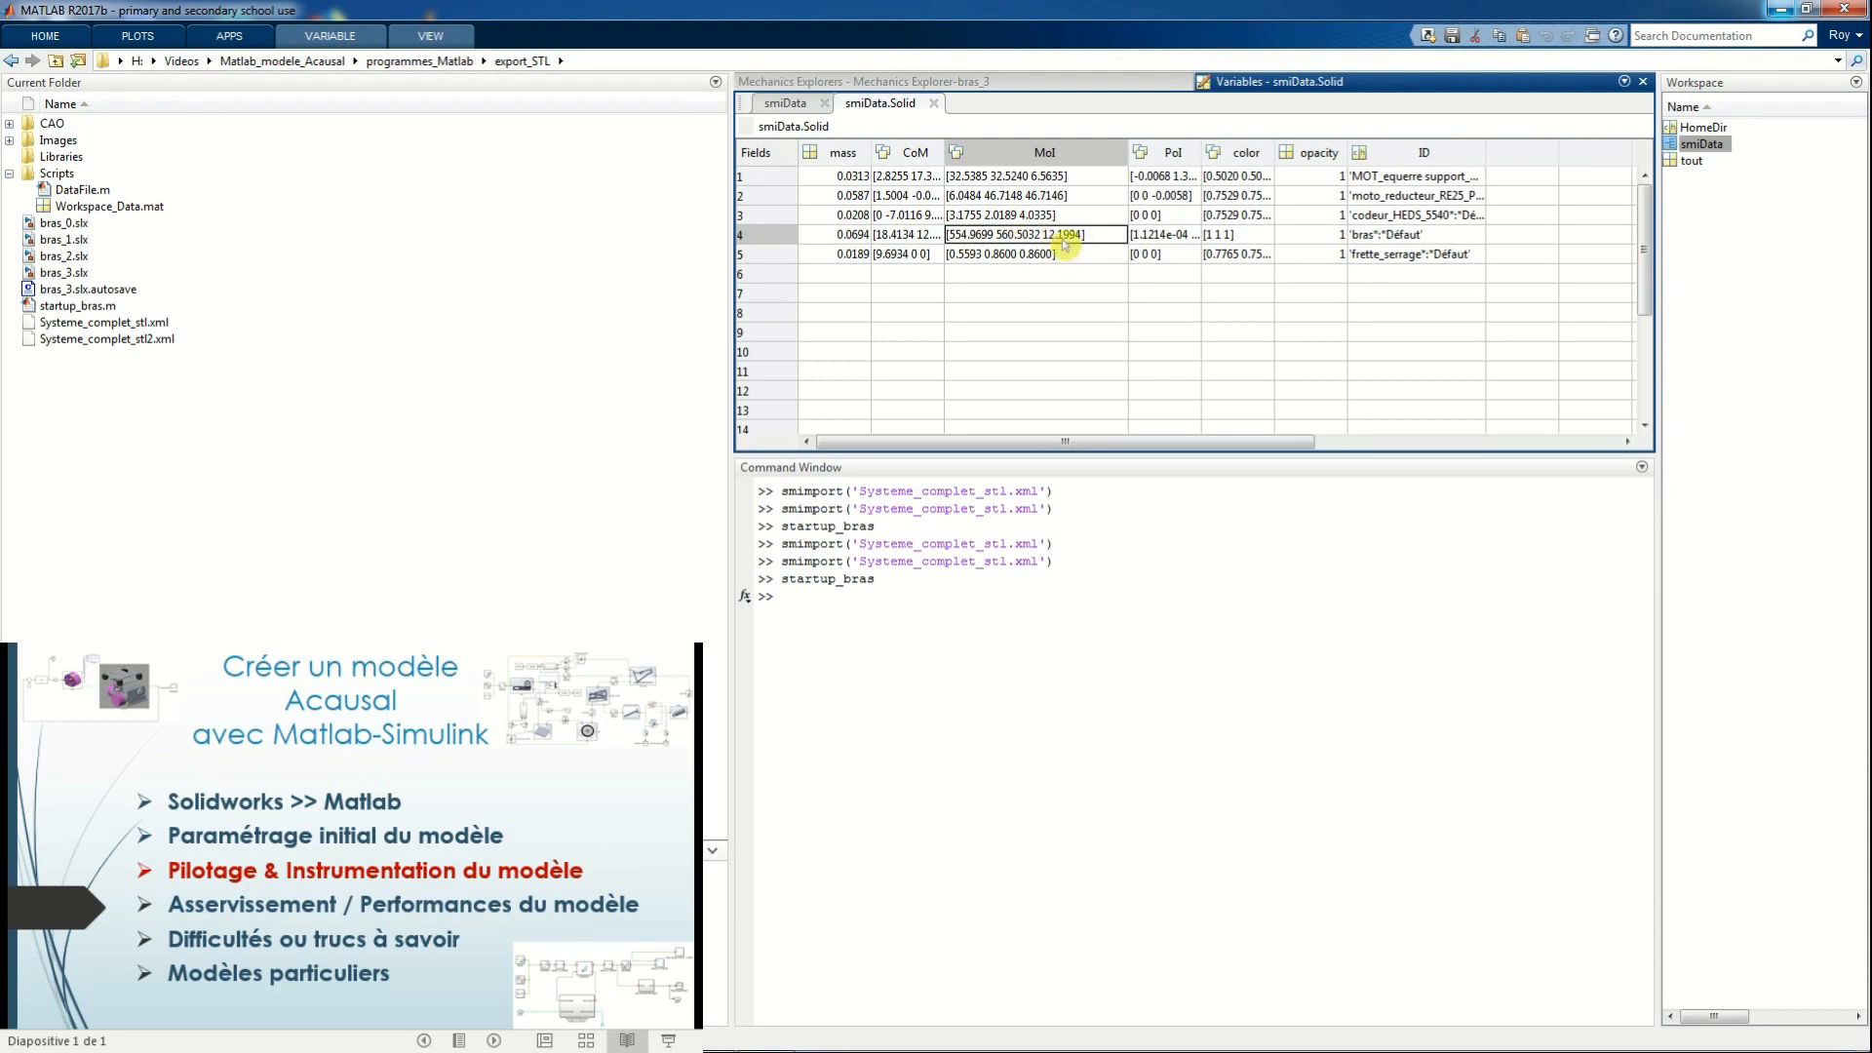
pyautogui.click(970, 83)
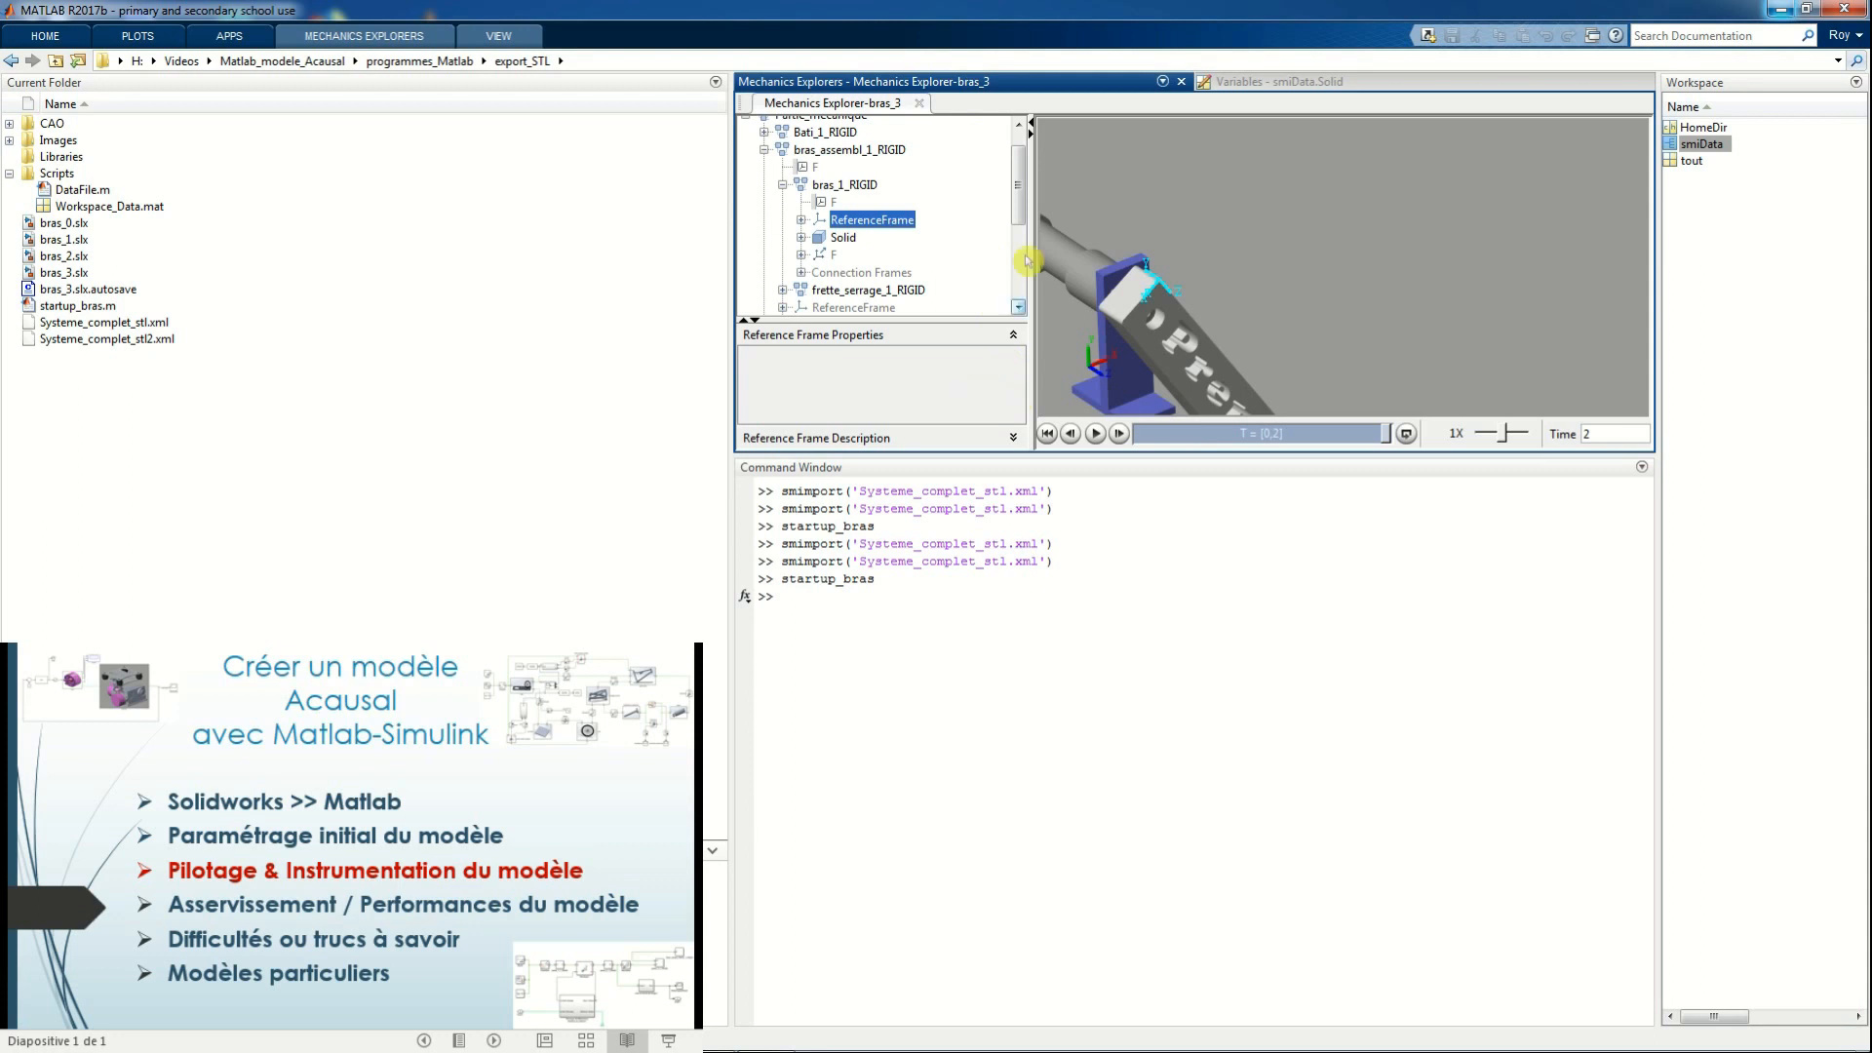
pyautogui.click(824, 150)
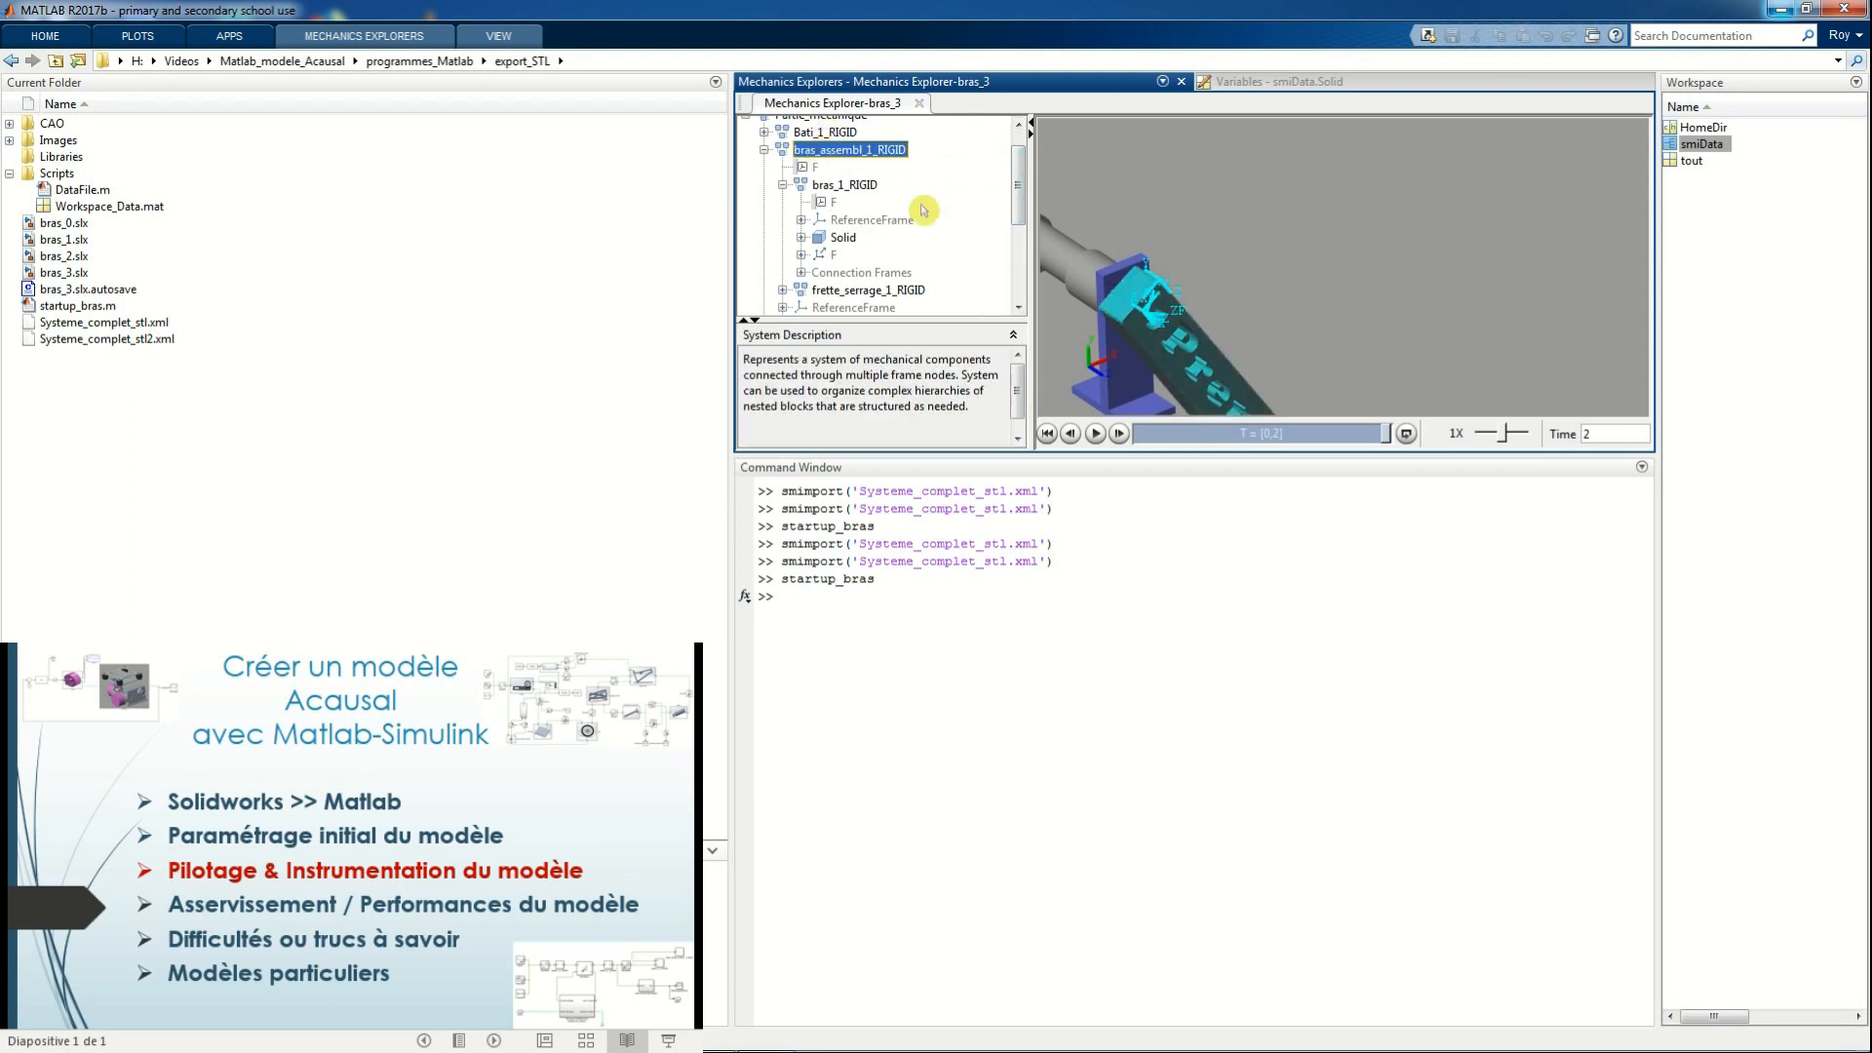
pyautogui.click(864, 223)
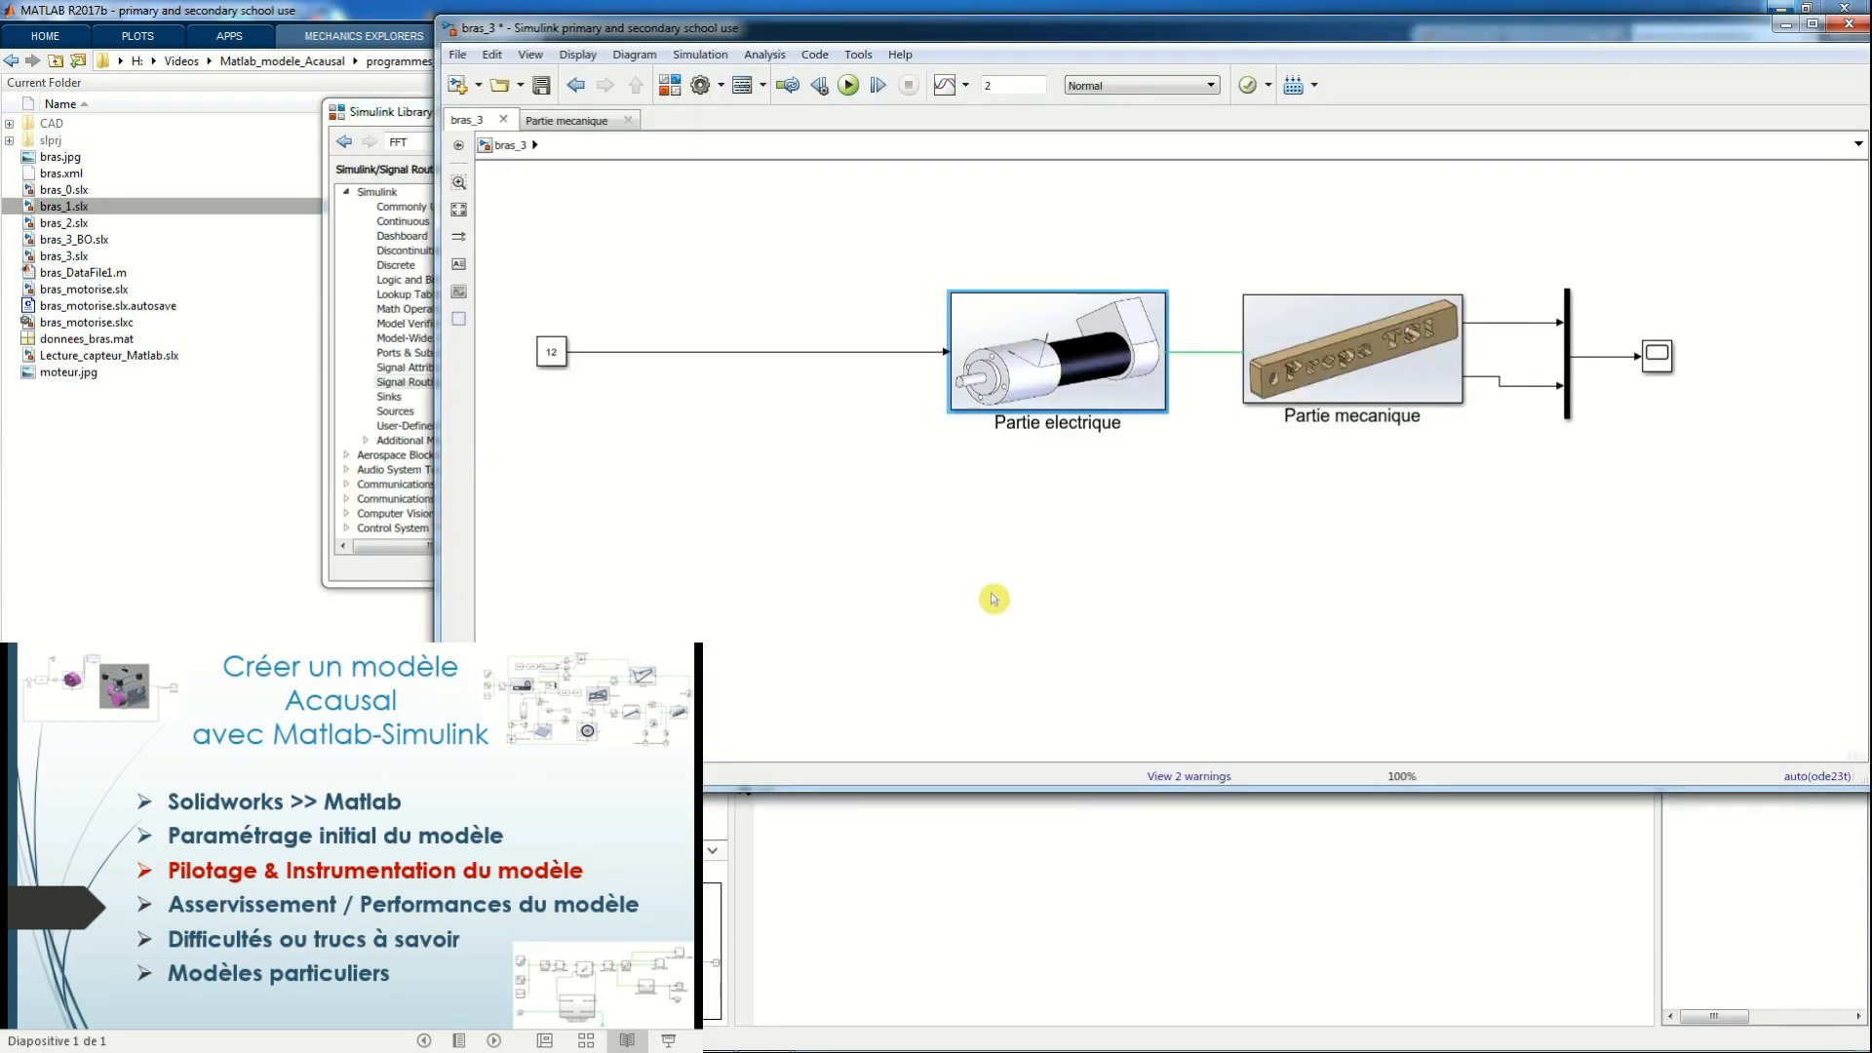
# In bras_3's Partie electrique, restore the cut PWM and H-bridge drive circuit and place it beside the existing supply input
pyautogui.doubleClick(1041, 372)
pyautogui.rightClick(872, 427)
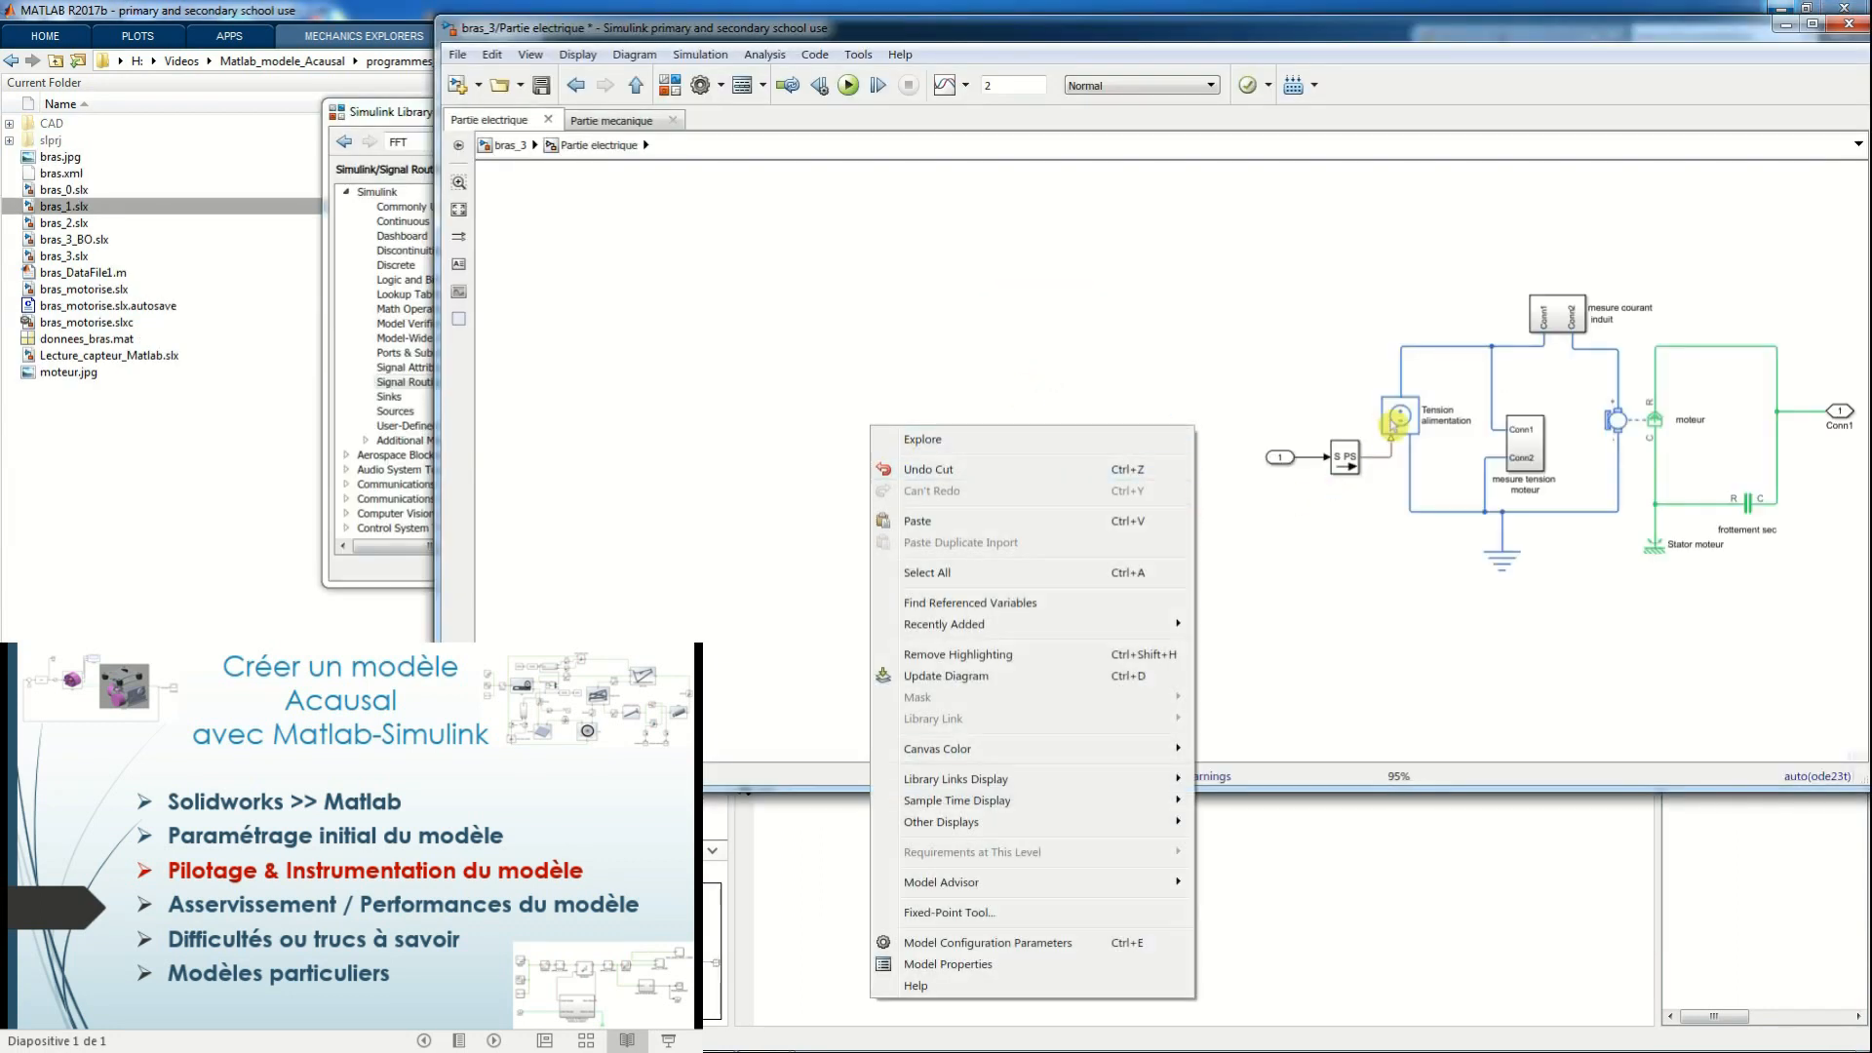
pyautogui.click(1082, 471)
pyautogui.moveTo(1096, 492); pyautogui.dragTo(762, 400)
pyautogui.click(1113, 553)
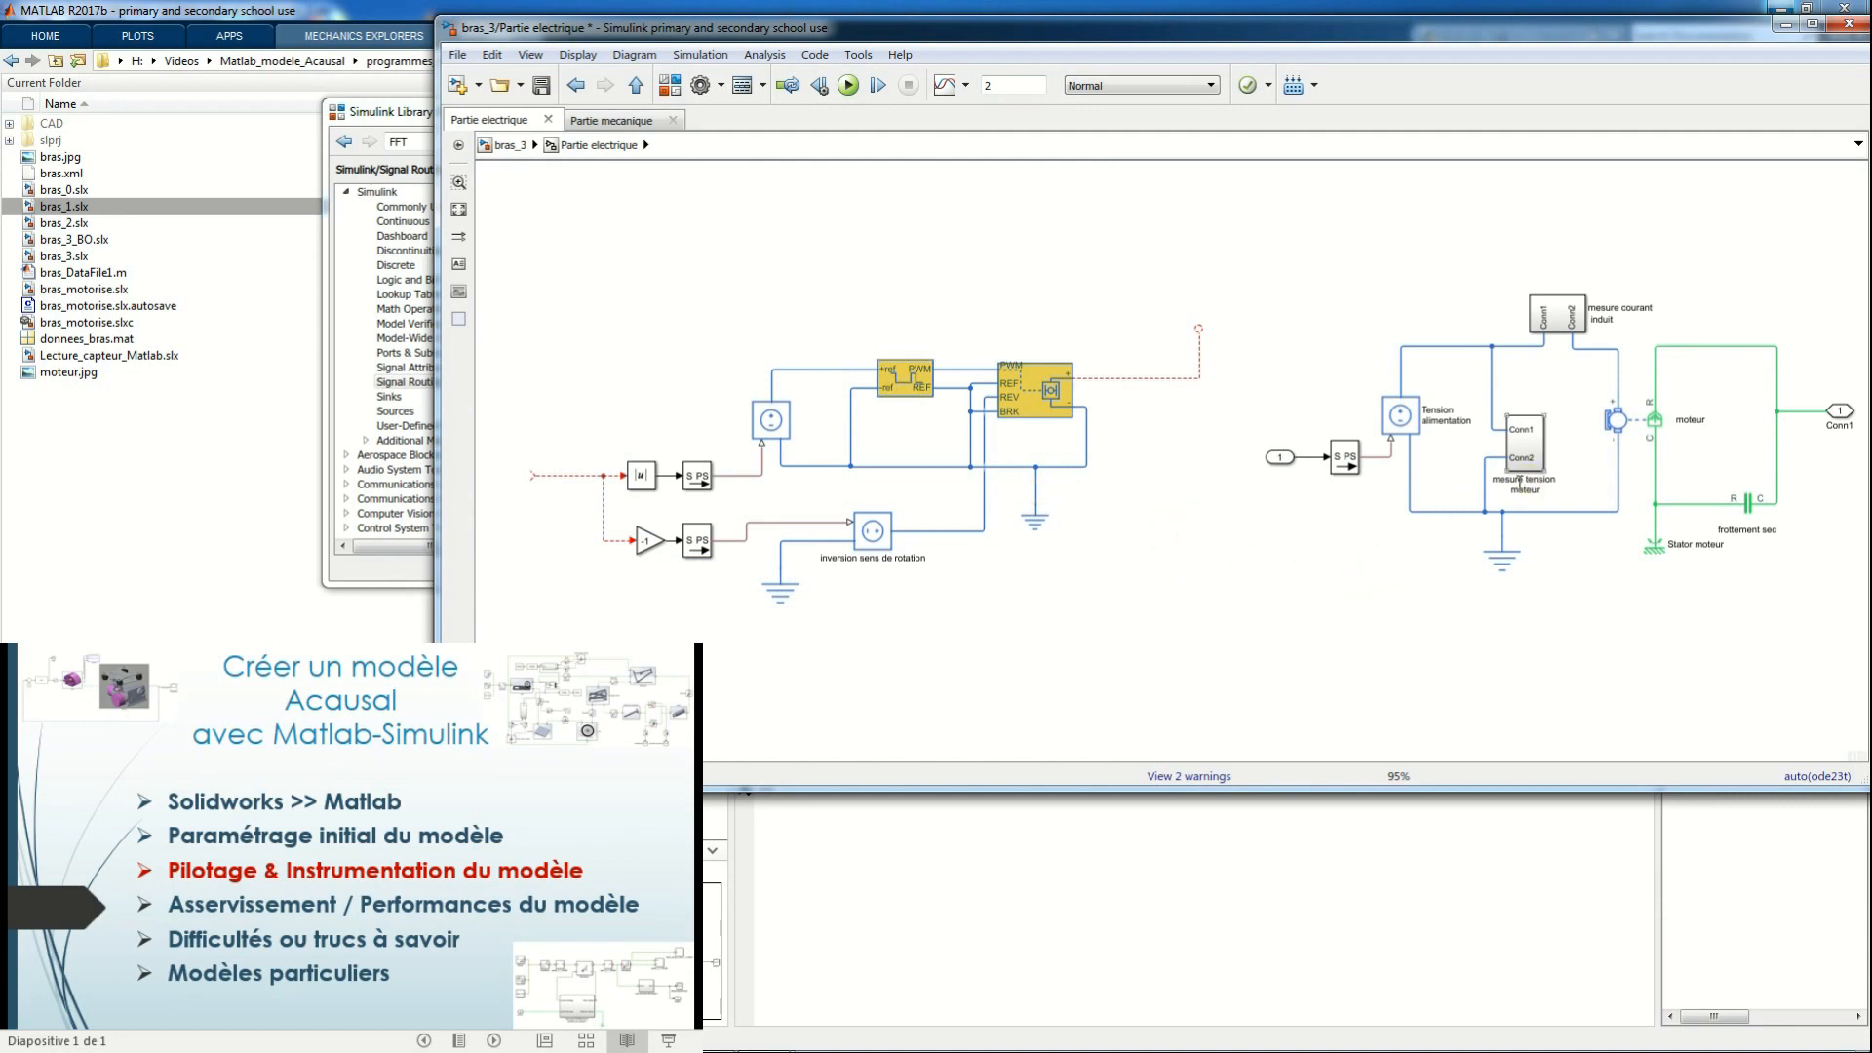
# Examine the mesure courant induit subsystem, including its current sensor, scope and the courant Goto block's tag and visibility
pyautogui.click(1410, 421)
pyautogui.doubleClick(1565, 321)
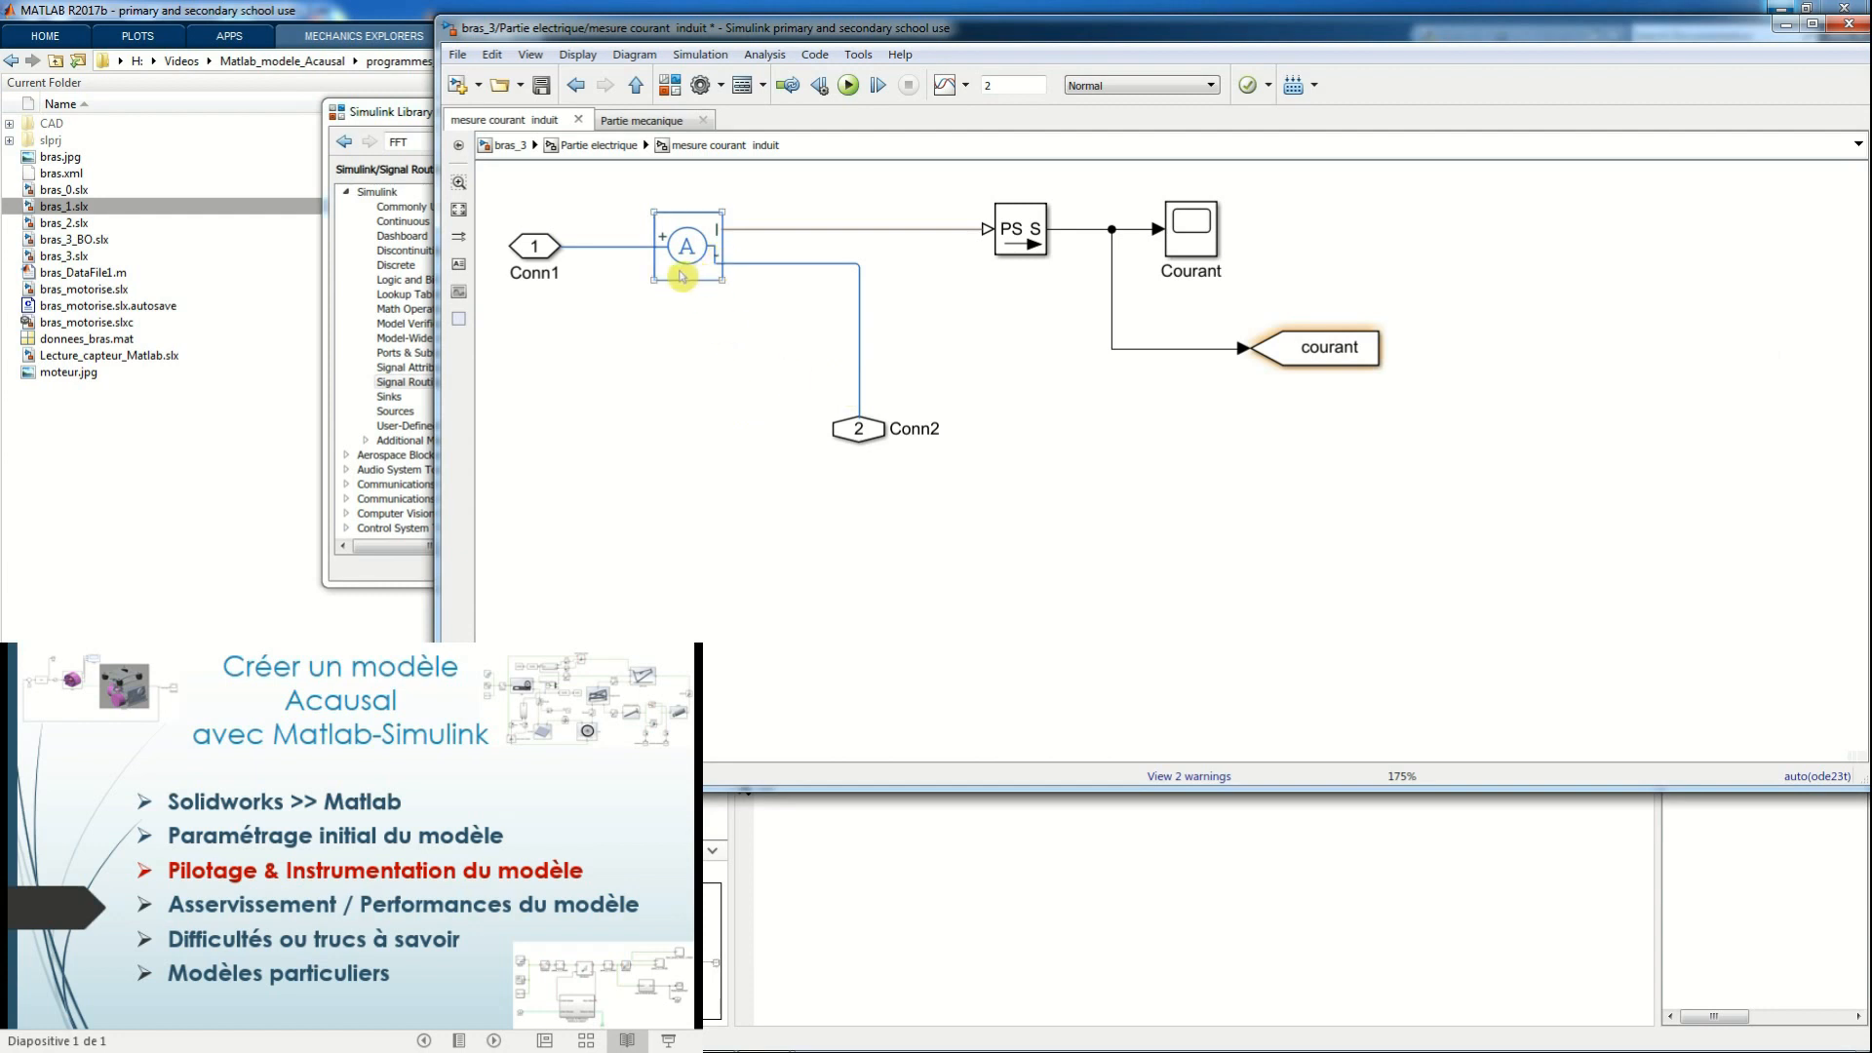
pyautogui.click(1198, 228)
pyautogui.doubleClick(1328, 353)
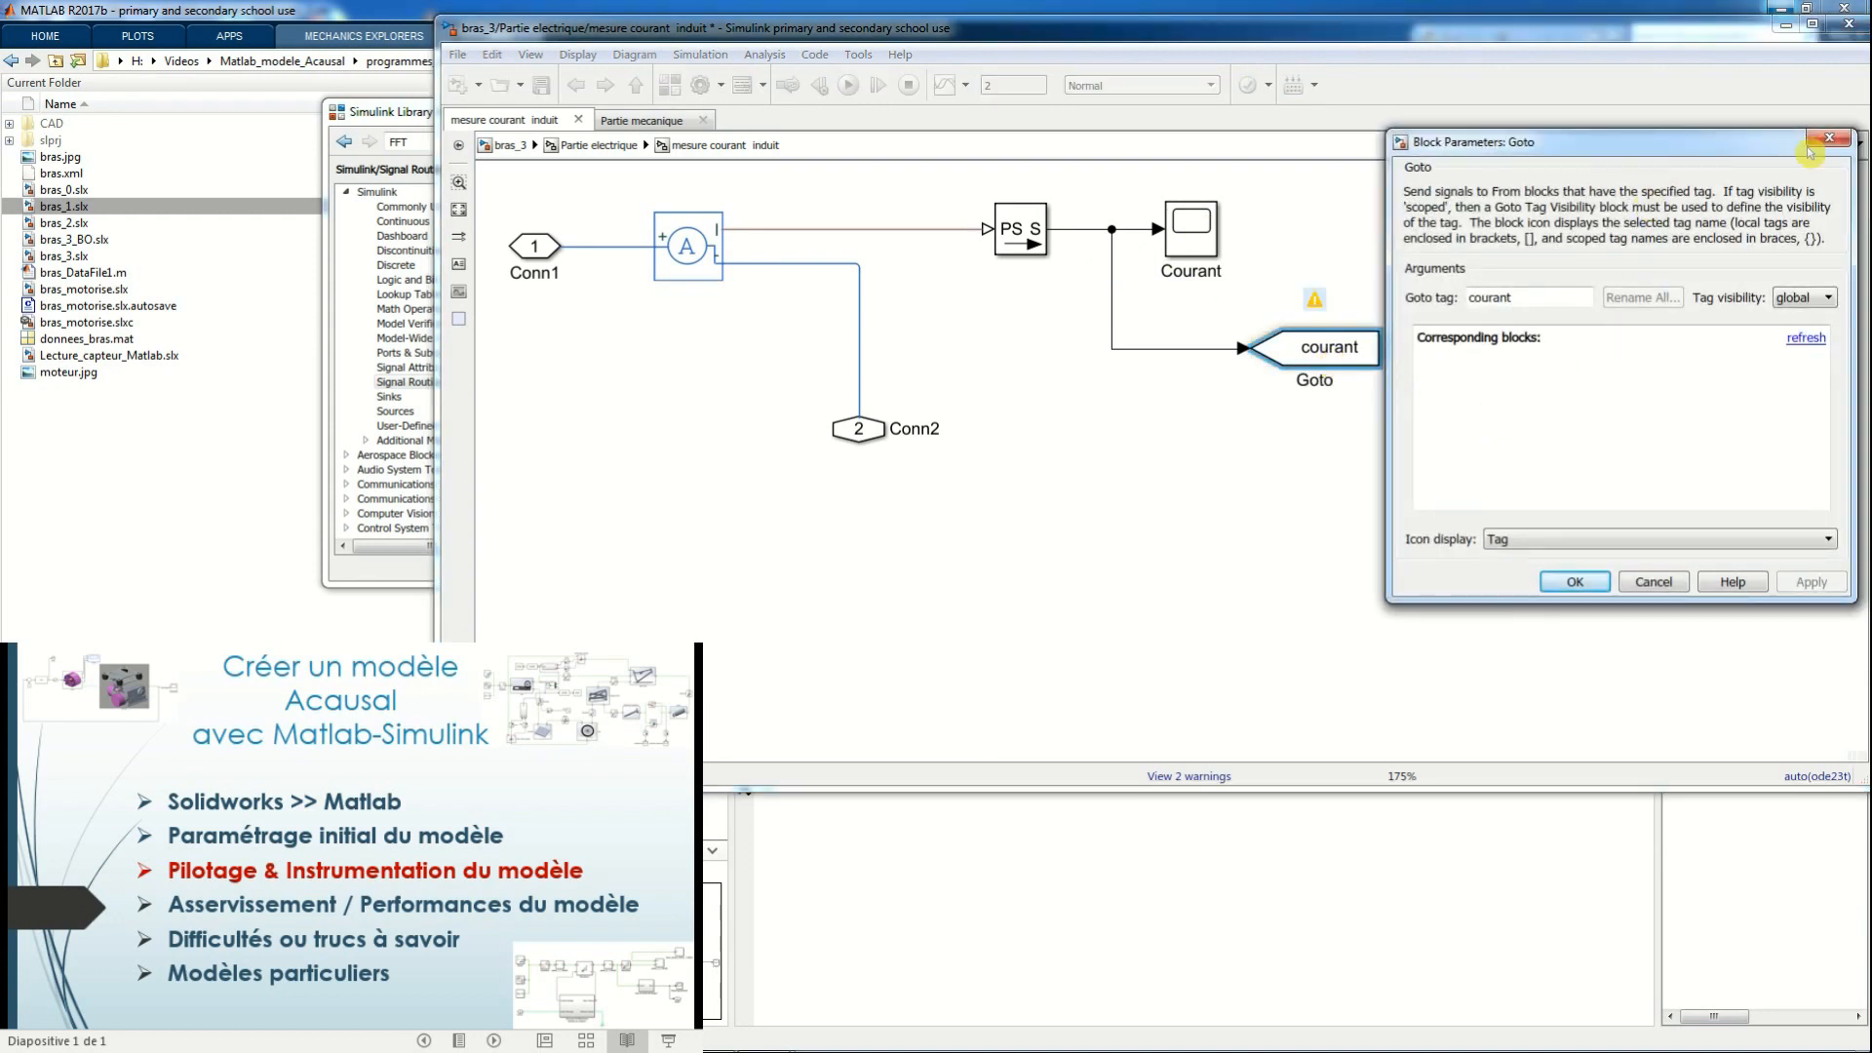
pyautogui.click(1822, 142)
pyautogui.click(1333, 441)
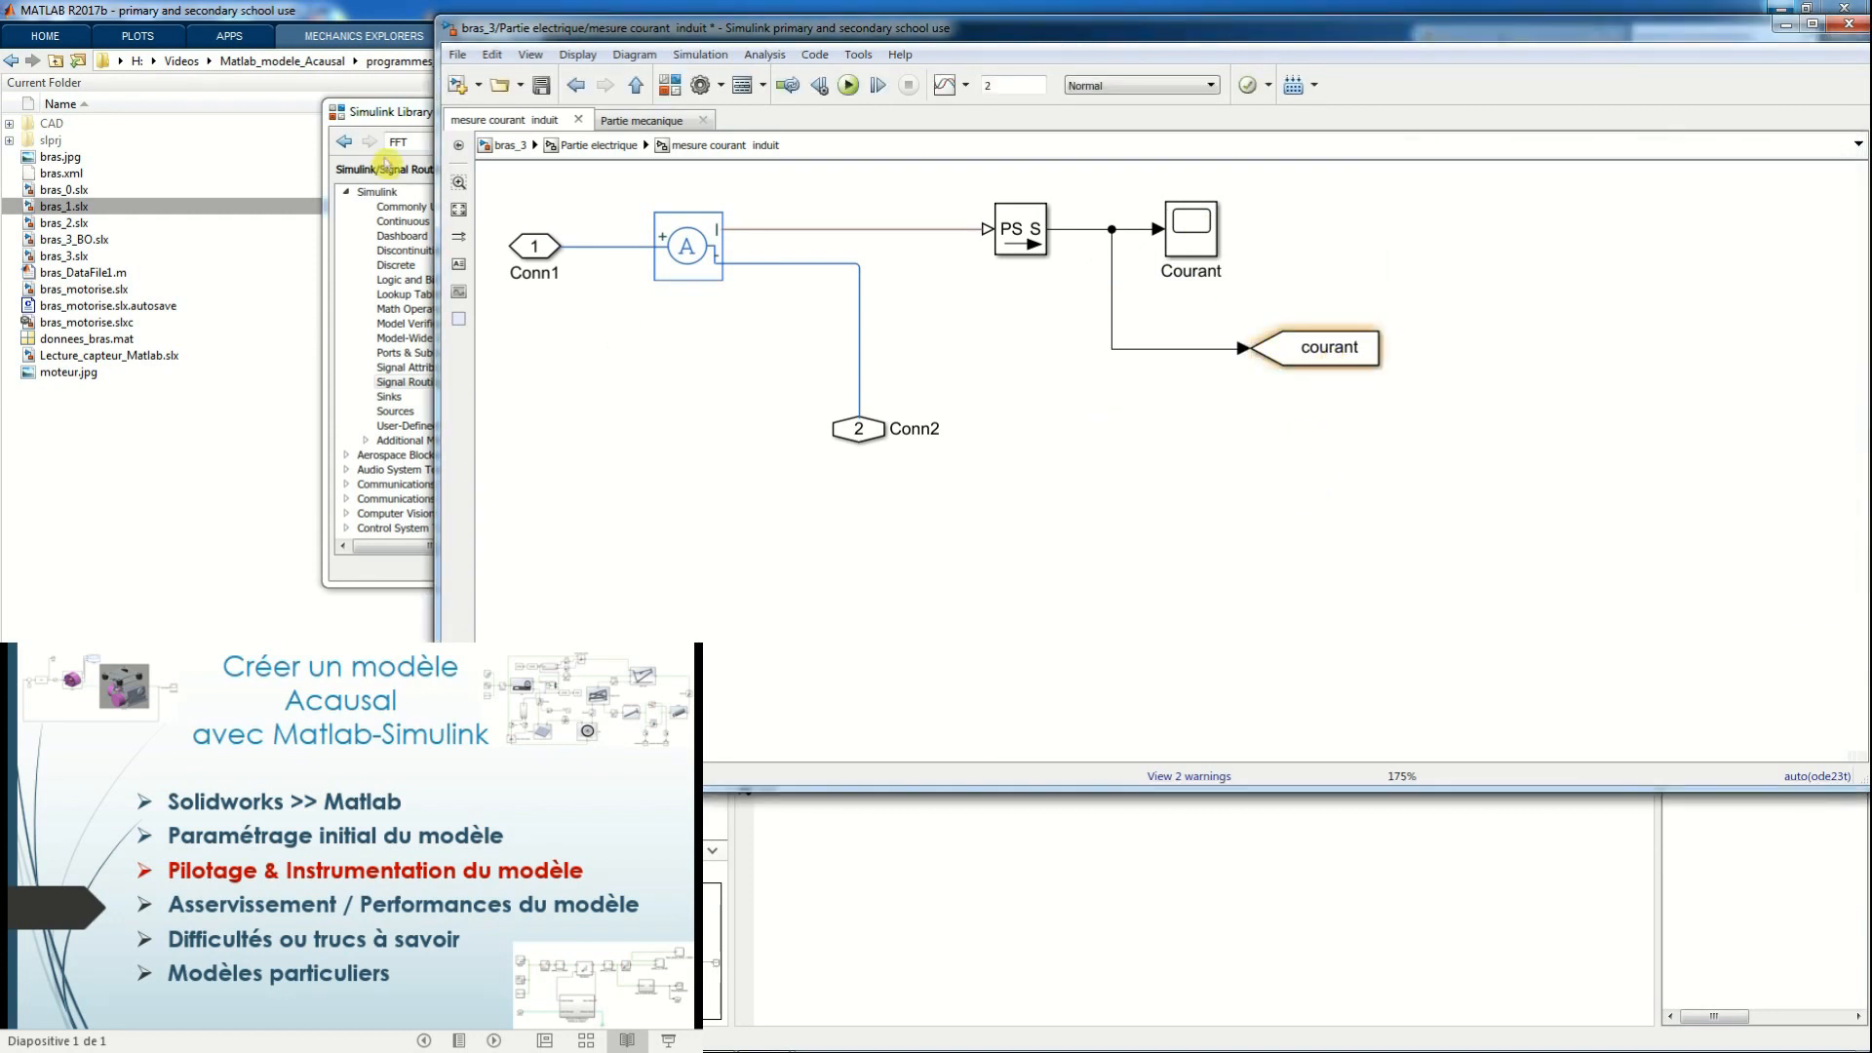
# Locate the From block in the Signal Routing library and add one at bras_3's top level, below Partie electrique
pyautogui.click(404, 124)
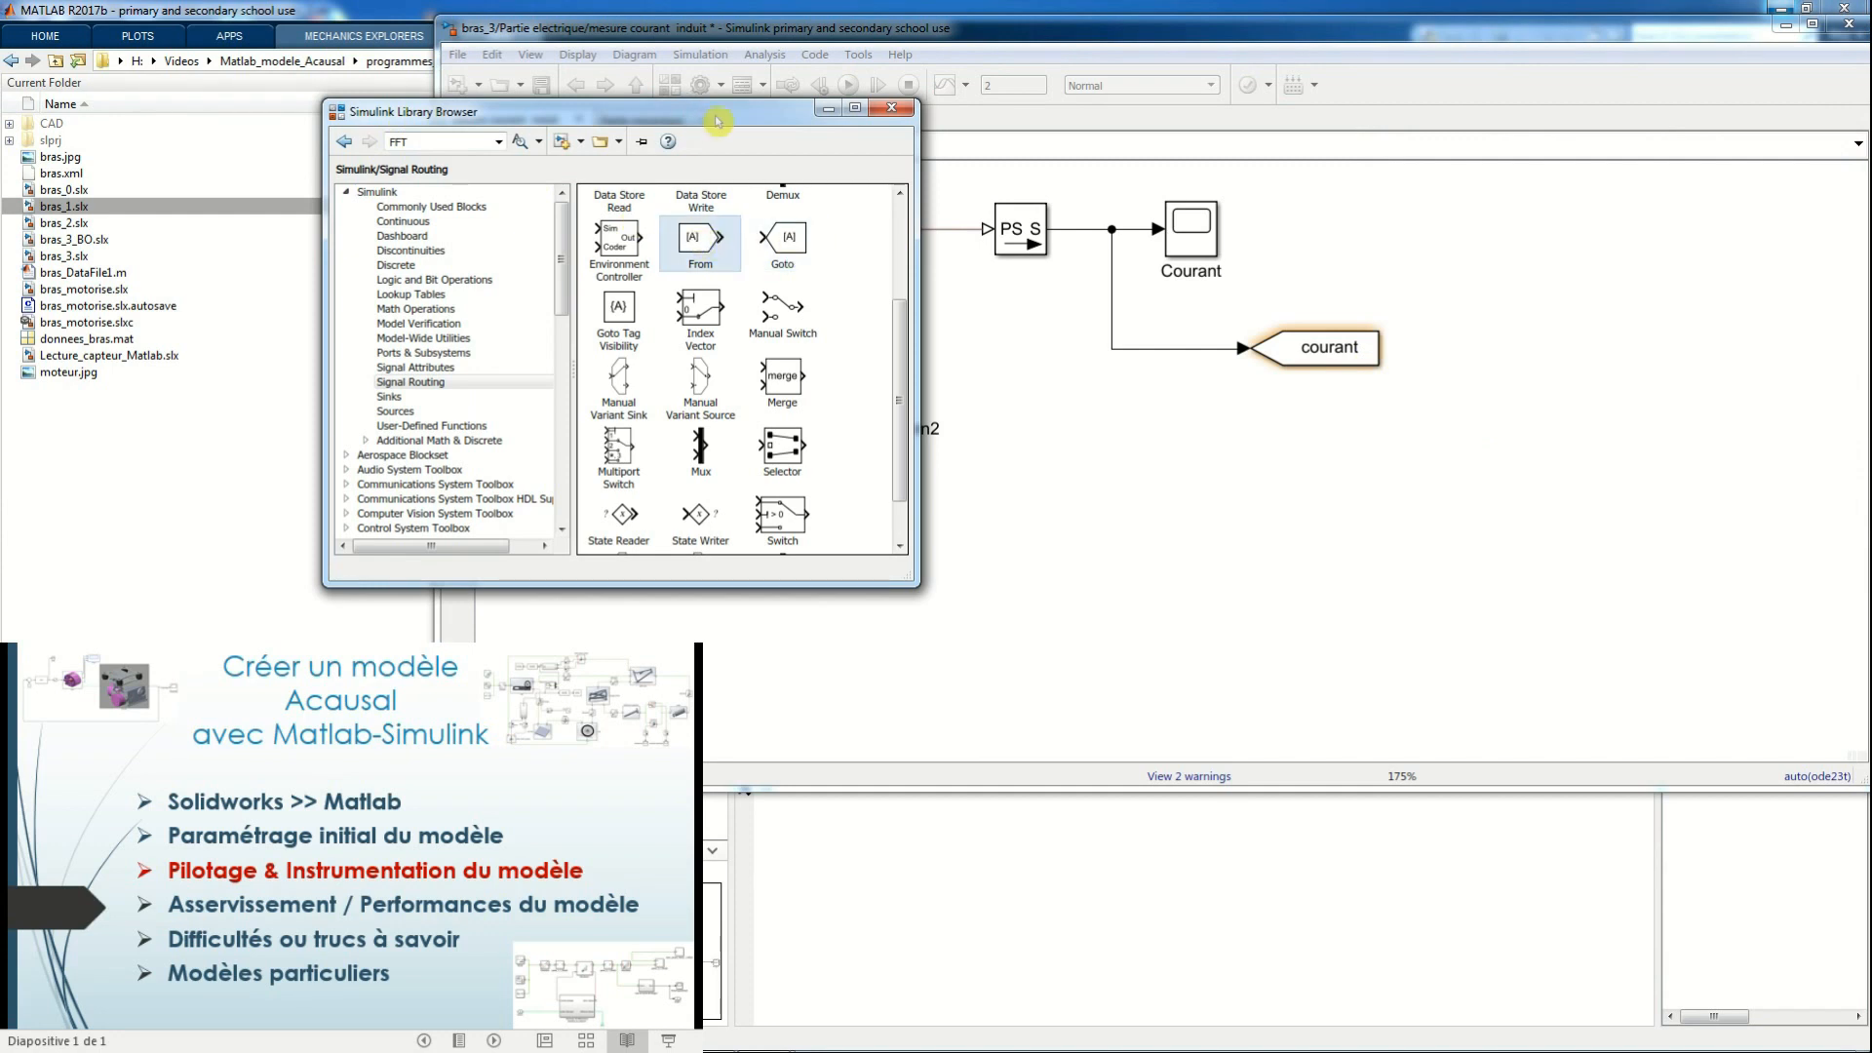
pyautogui.click(1120, 409)
pyautogui.click(507, 144)
pyautogui.doubleClick(1059, 562)
pyautogui.write('from')
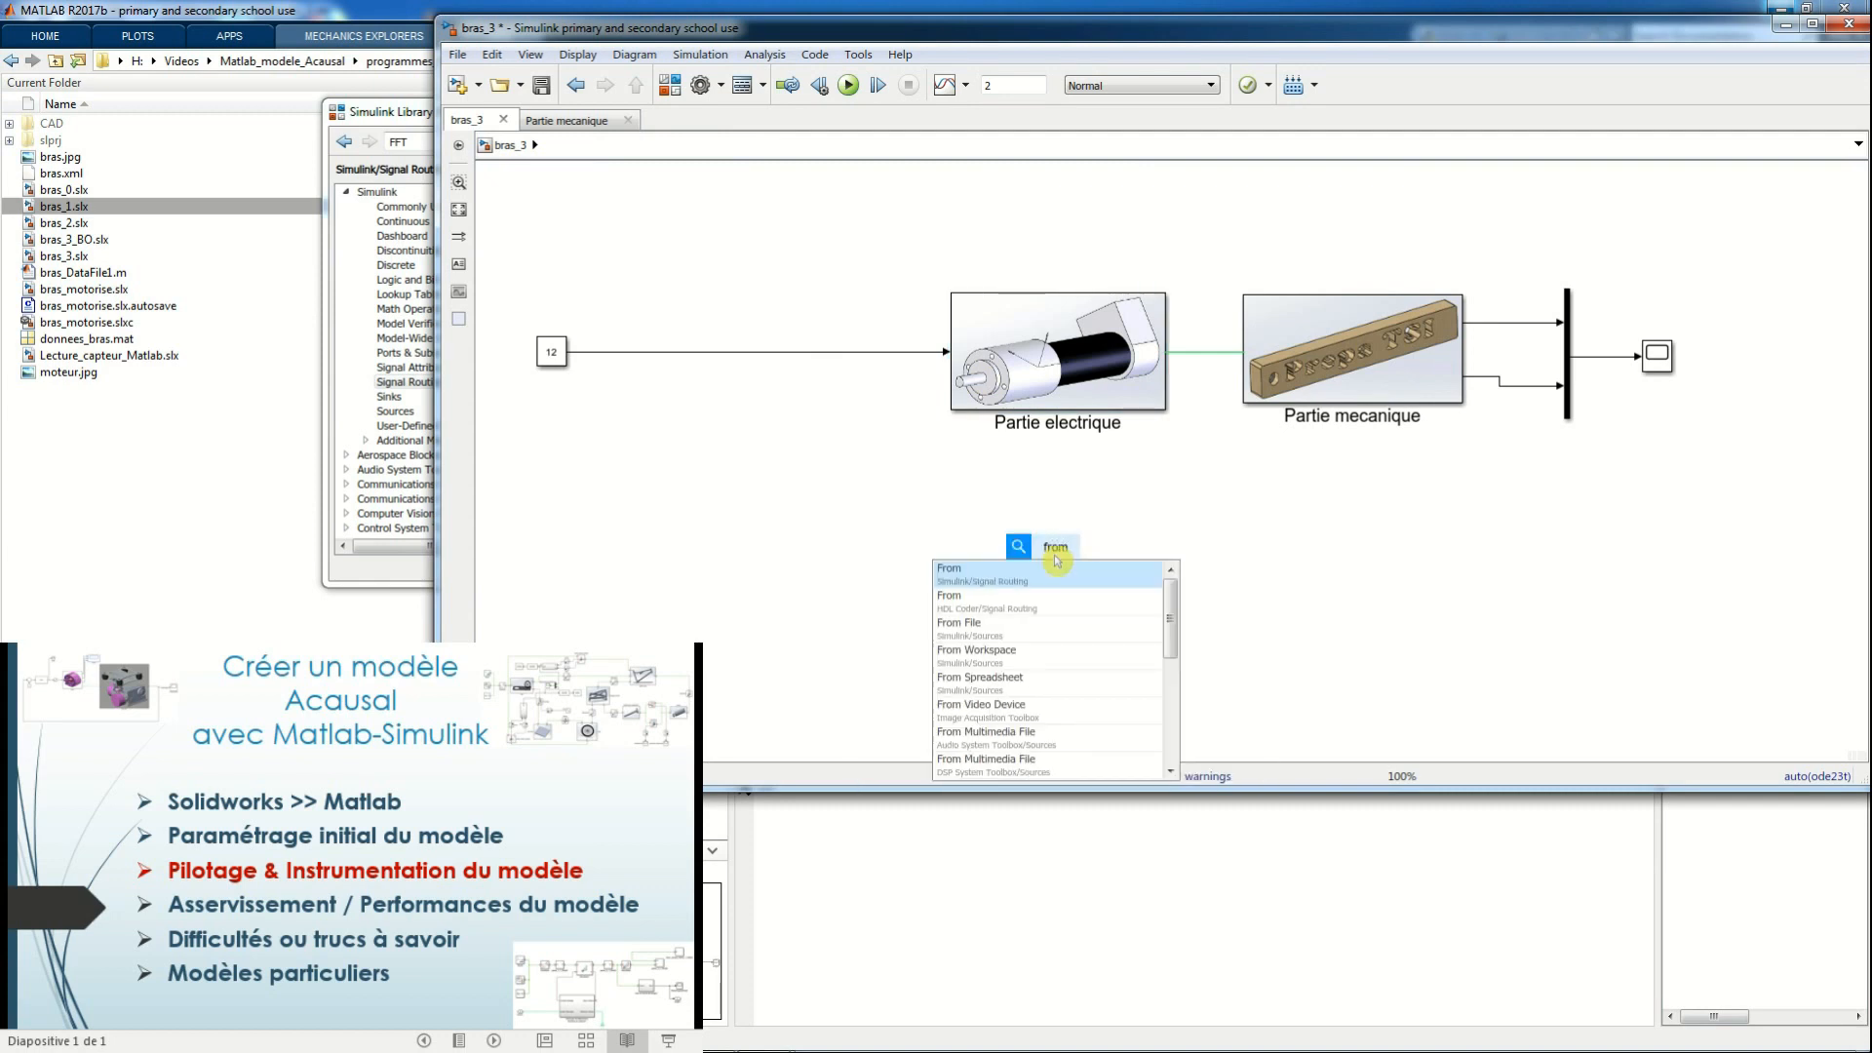
pyautogui.press('Return')
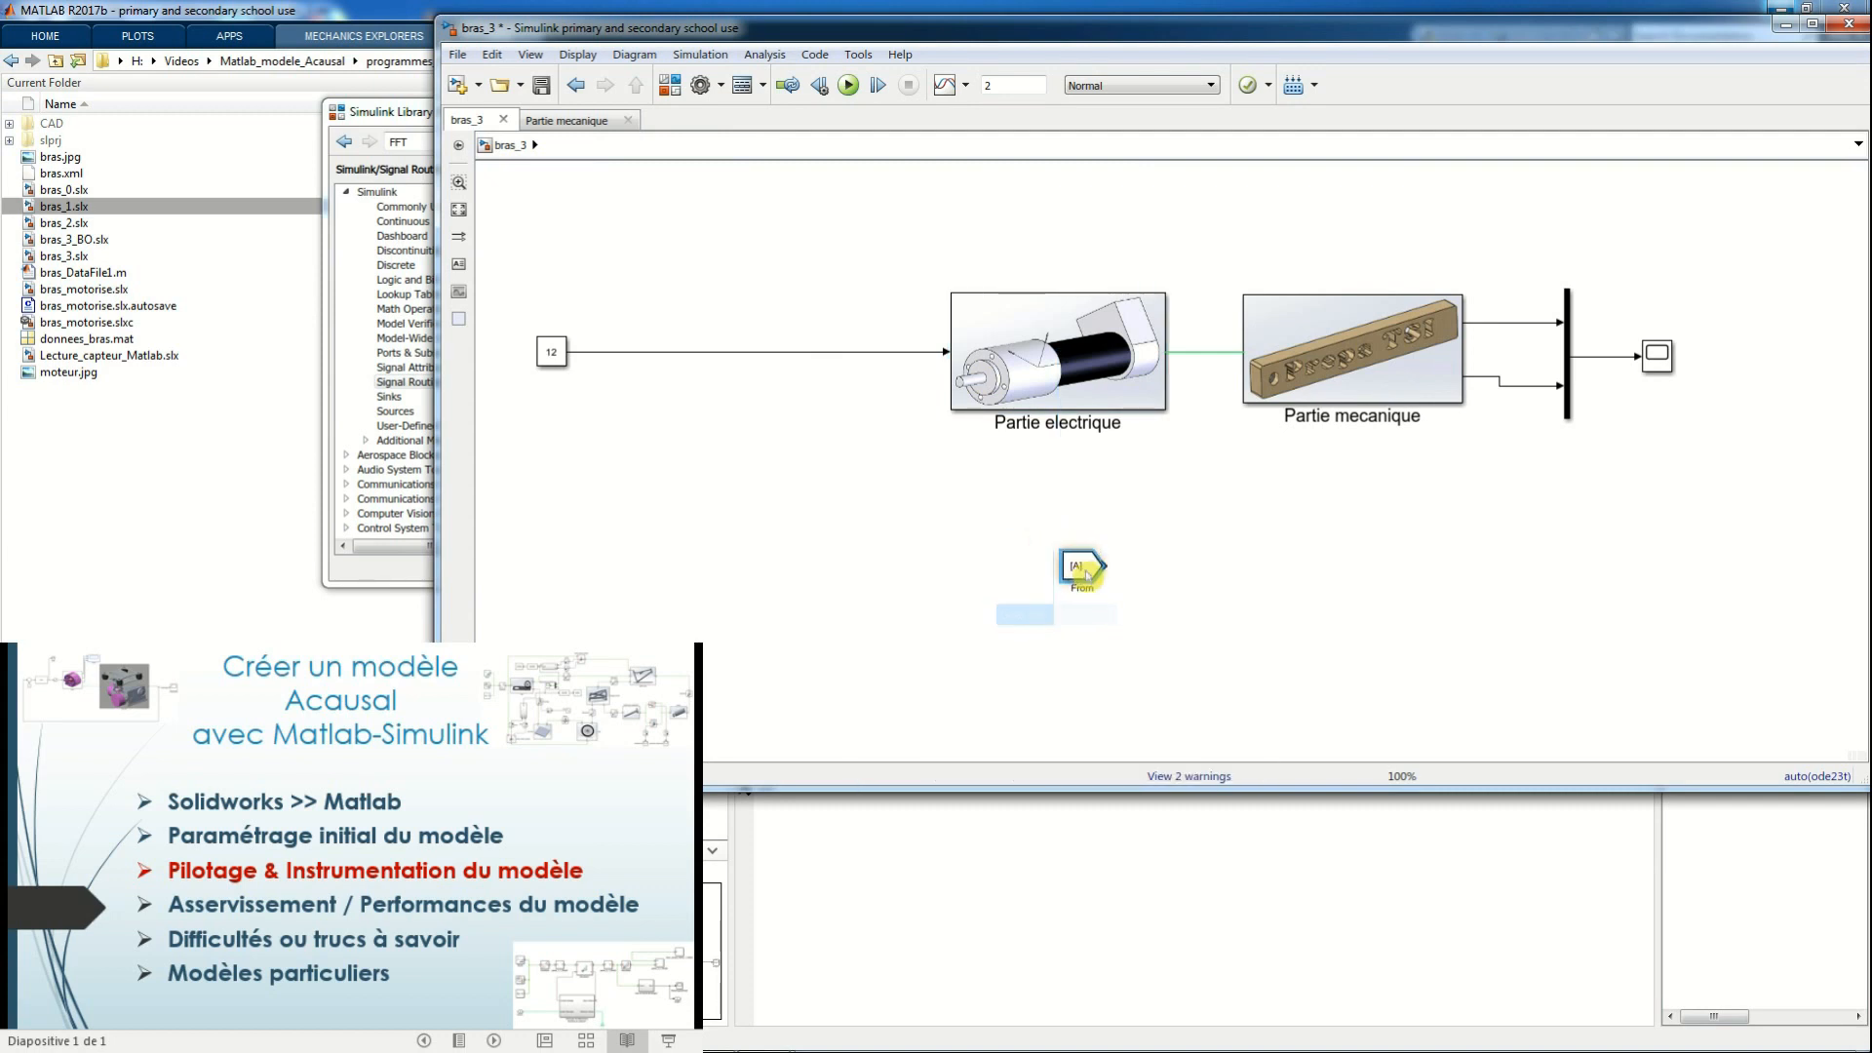
# Recheck the Goto block in mesure courant induit and set the top-level From block's tag to courant
pyautogui.doubleClick(1106, 373)
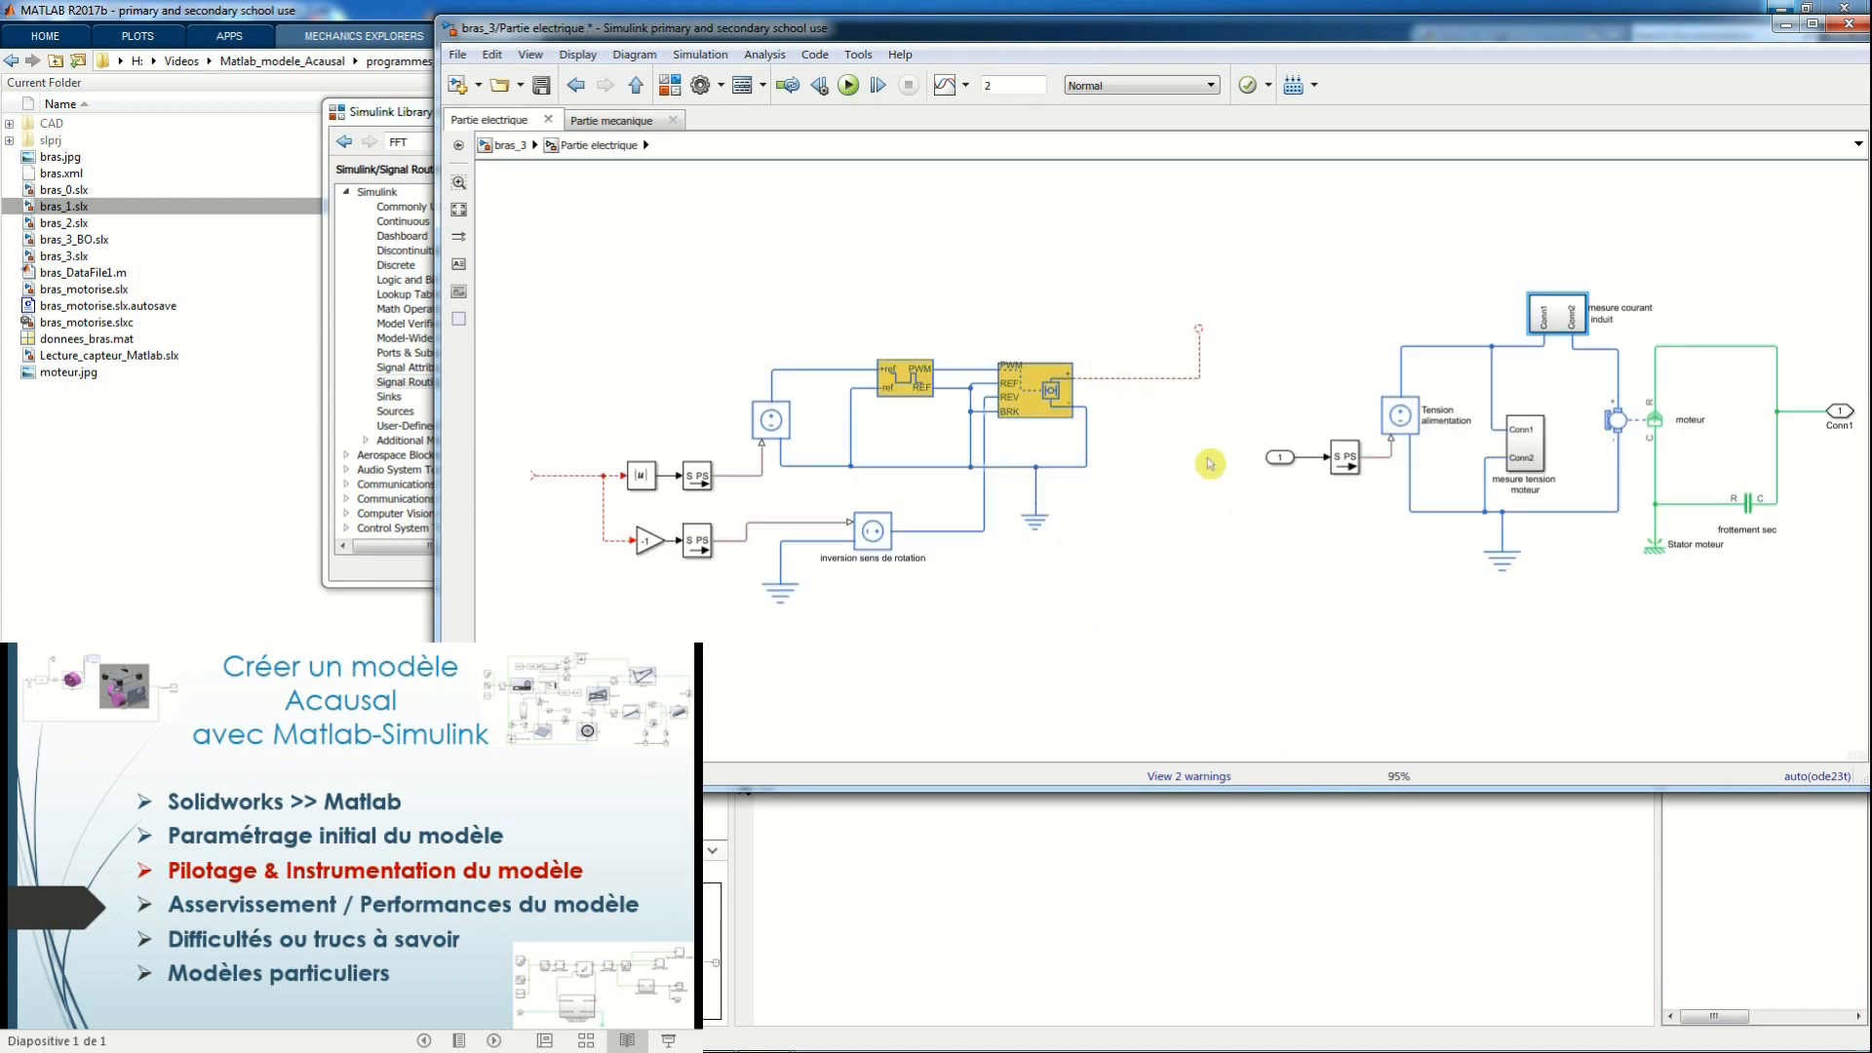
pyautogui.doubleClick(1557, 324)
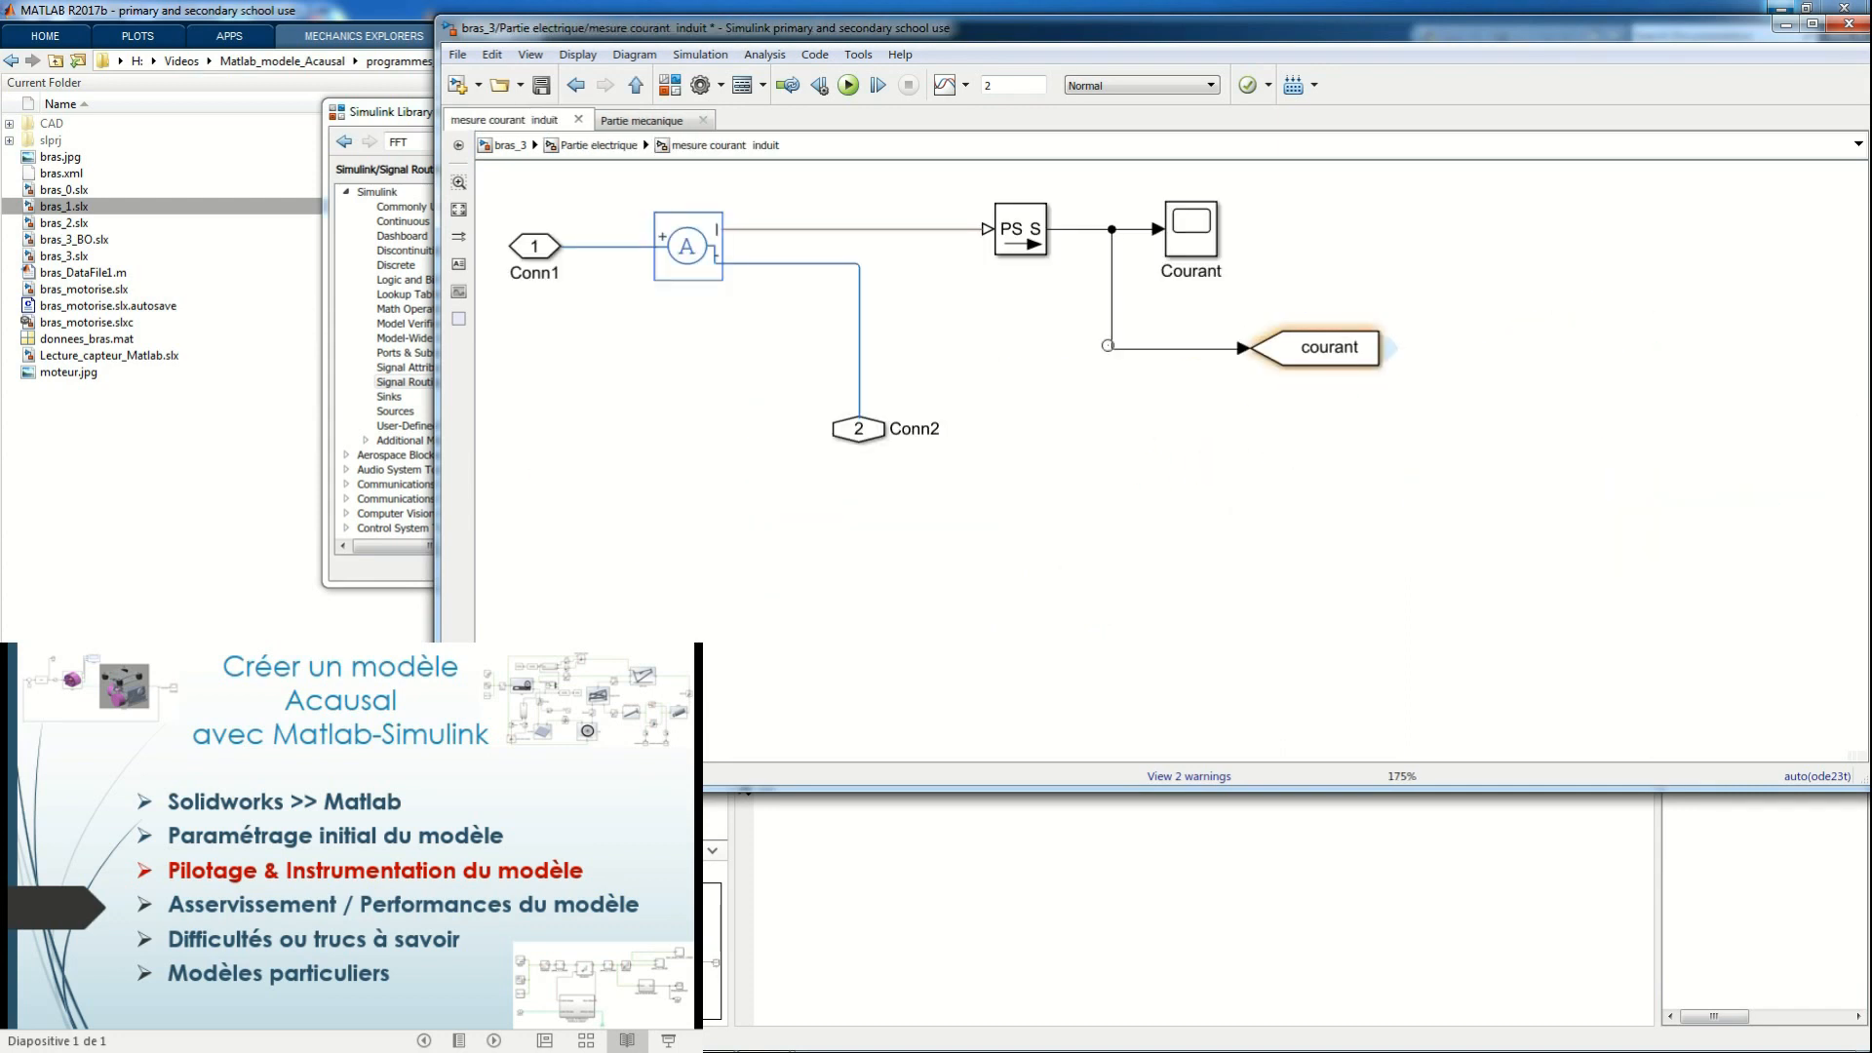
pyautogui.click(507, 145)
pyautogui.doubleClick(1085, 570)
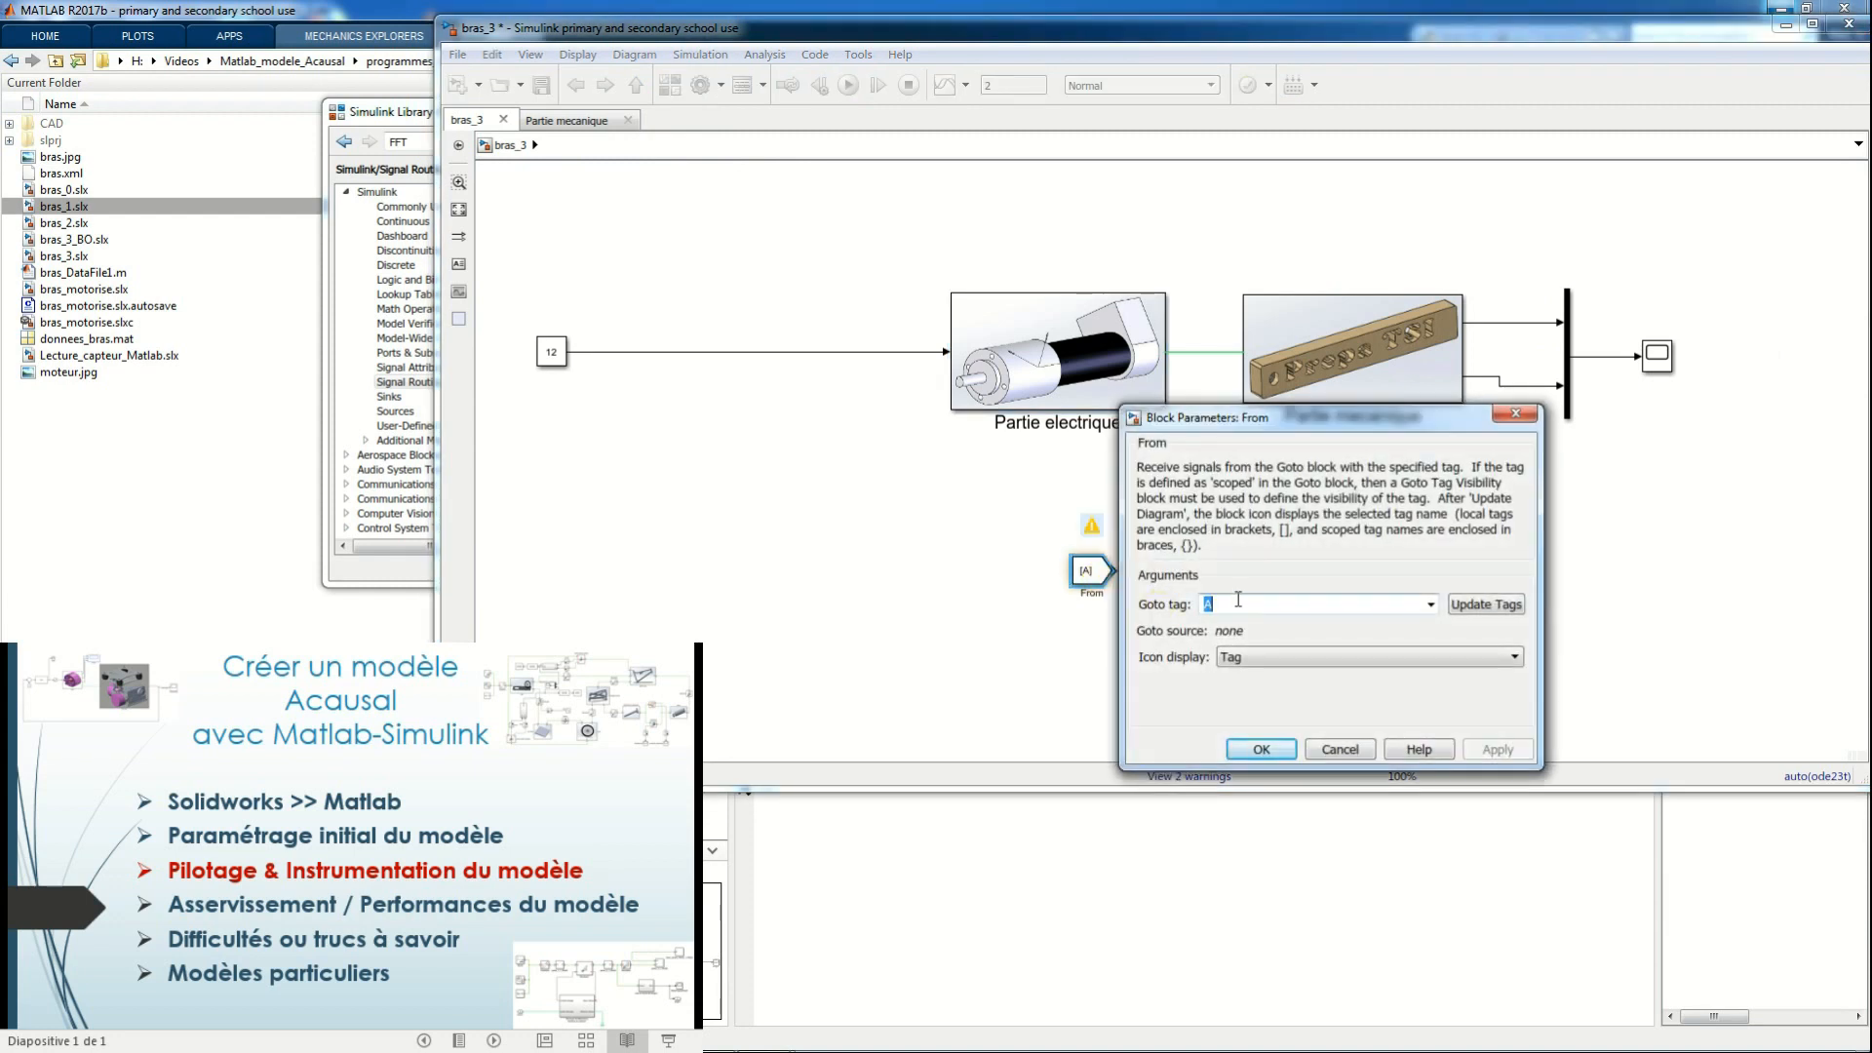
pyautogui.write('c')
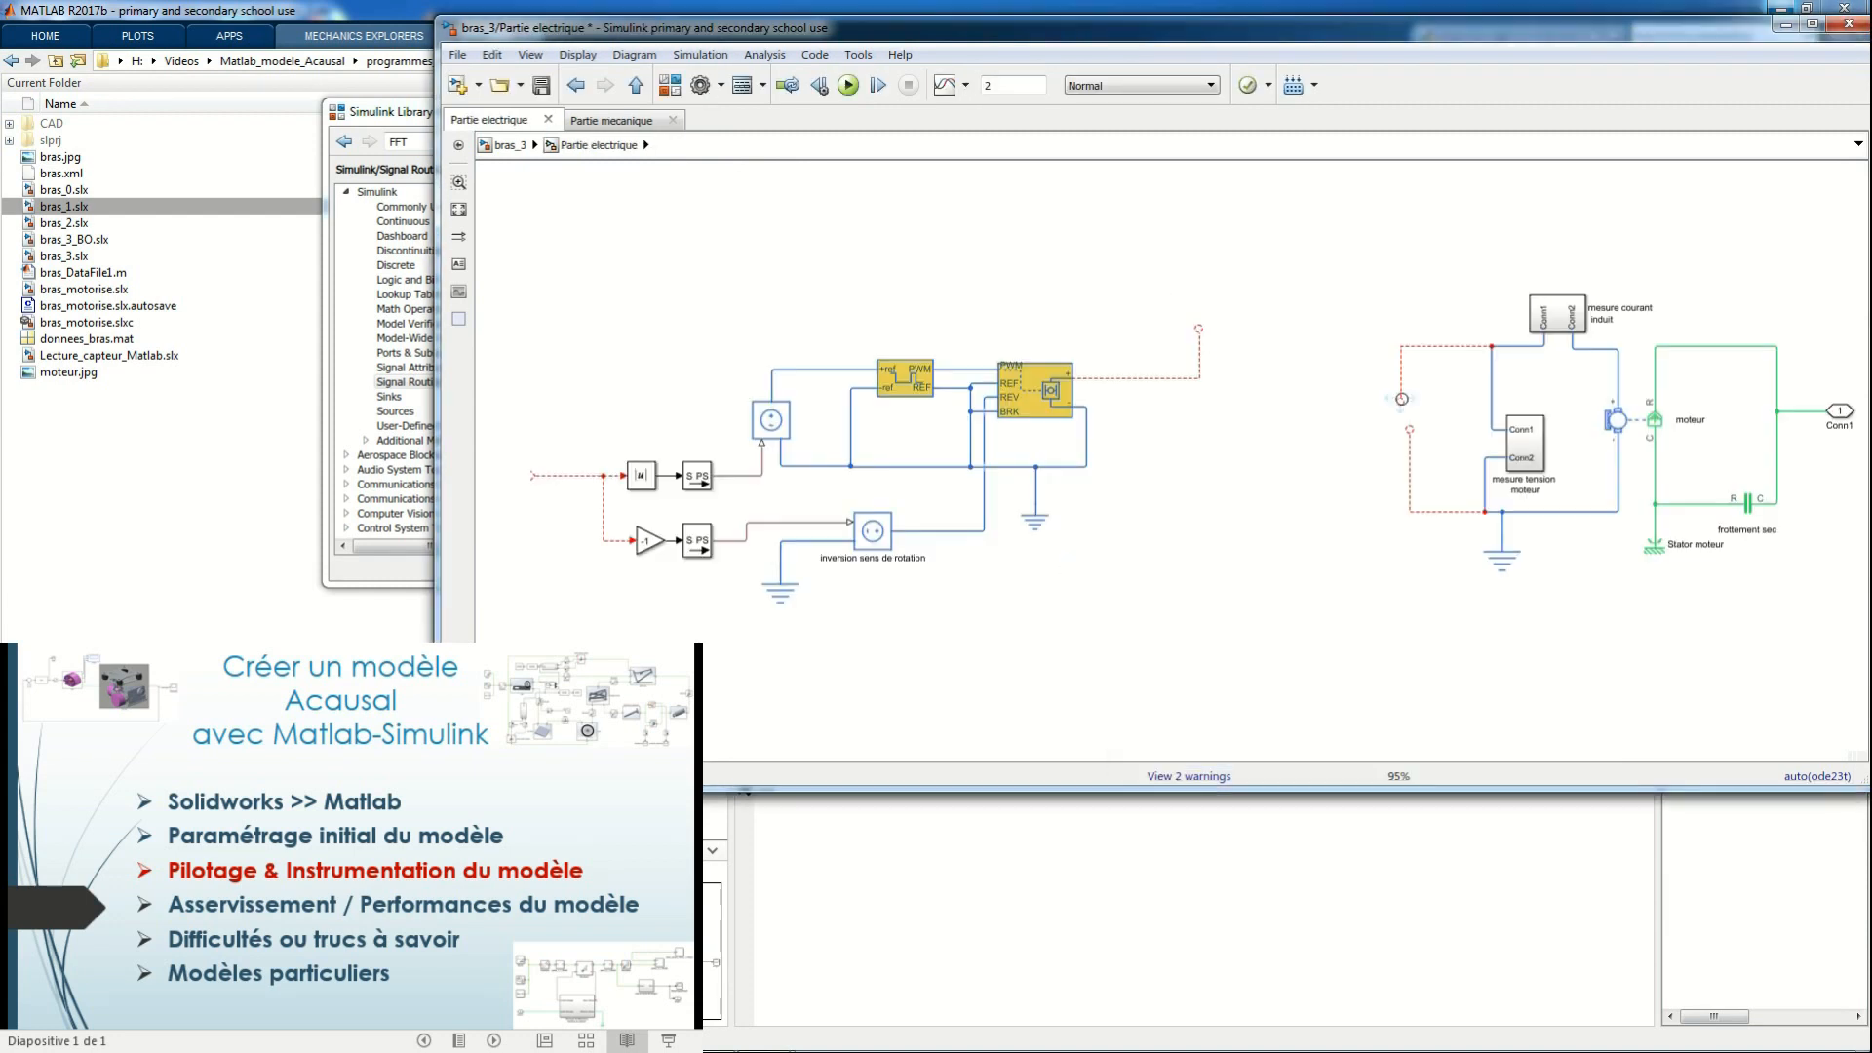
# Wire the H-Bridge's outputs to the motor circuit in place of the Tension alimentation source, and set its simulation mode to PWM
pyautogui.moveTo(1401, 398); pyautogui.dragTo(1199, 329)
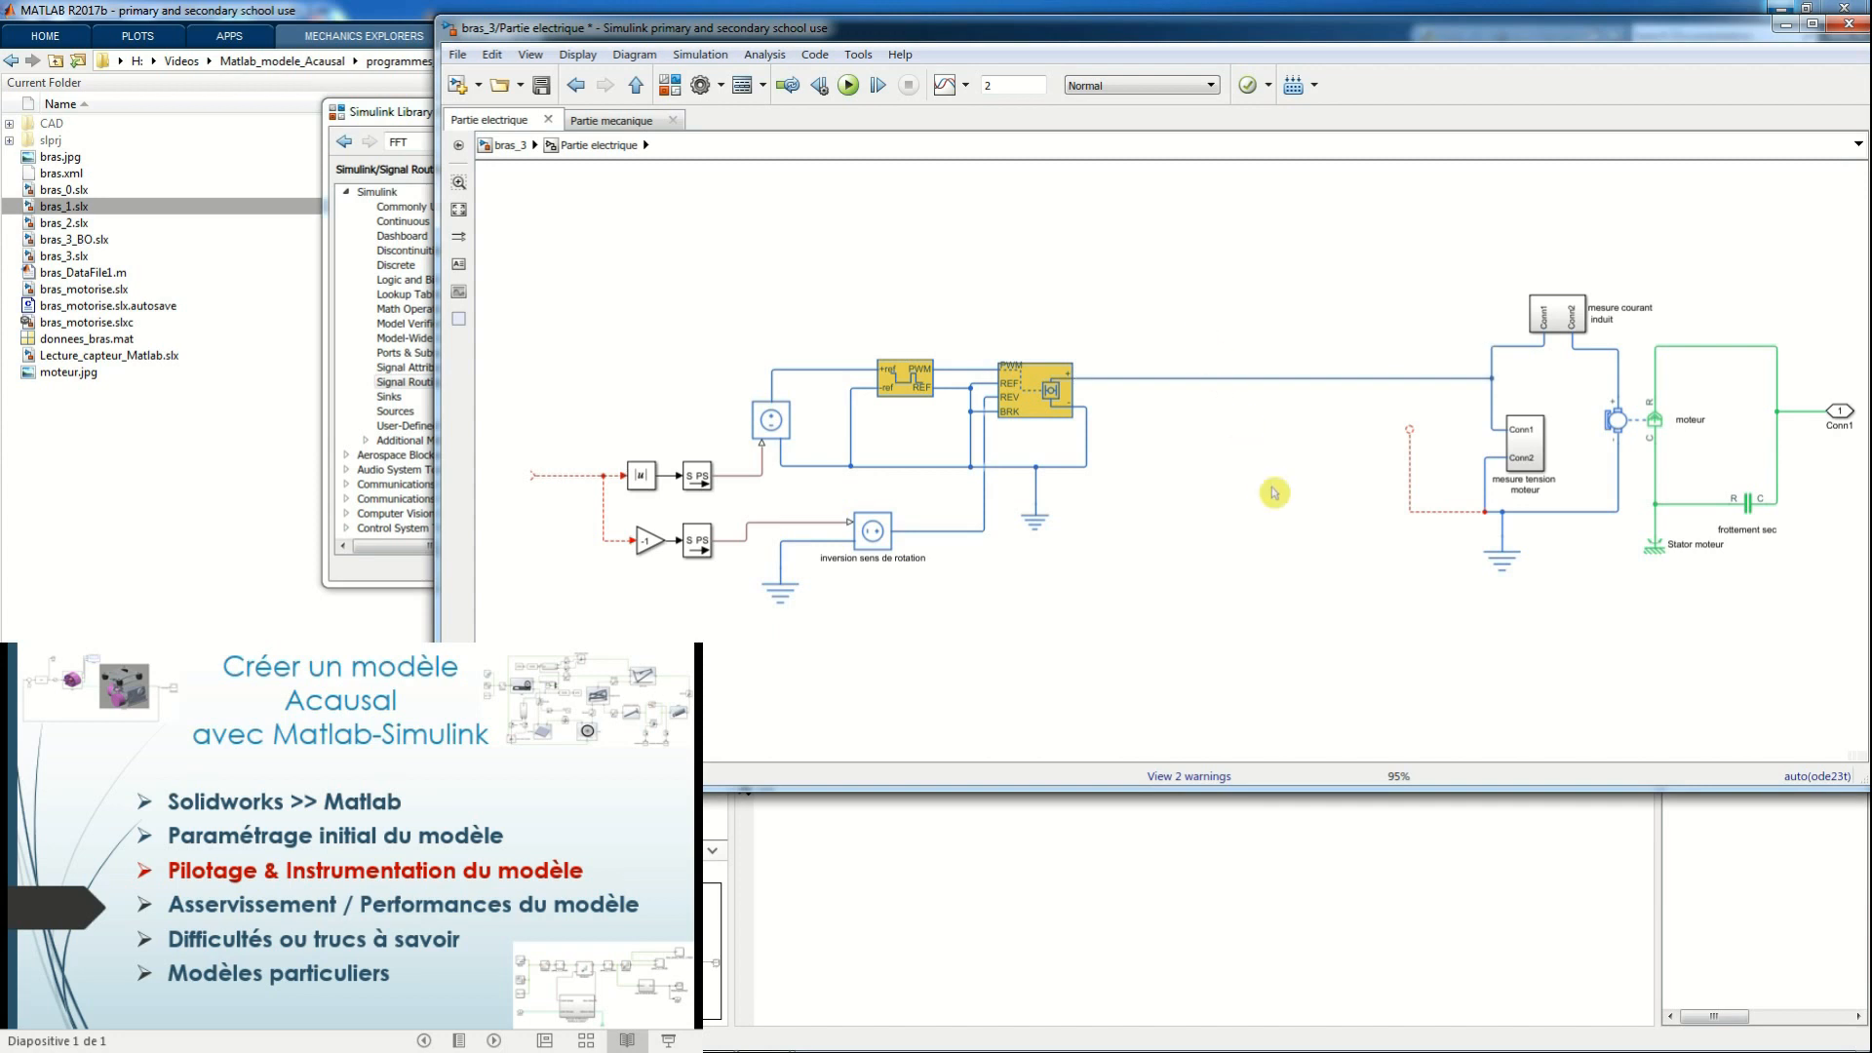
pyautogui.moveTo(1408, 435); pyautogui.dragTo(1086, 467)
pyautogui.click(1024, 417)
pyautogui.doubleClick(1033, 406)
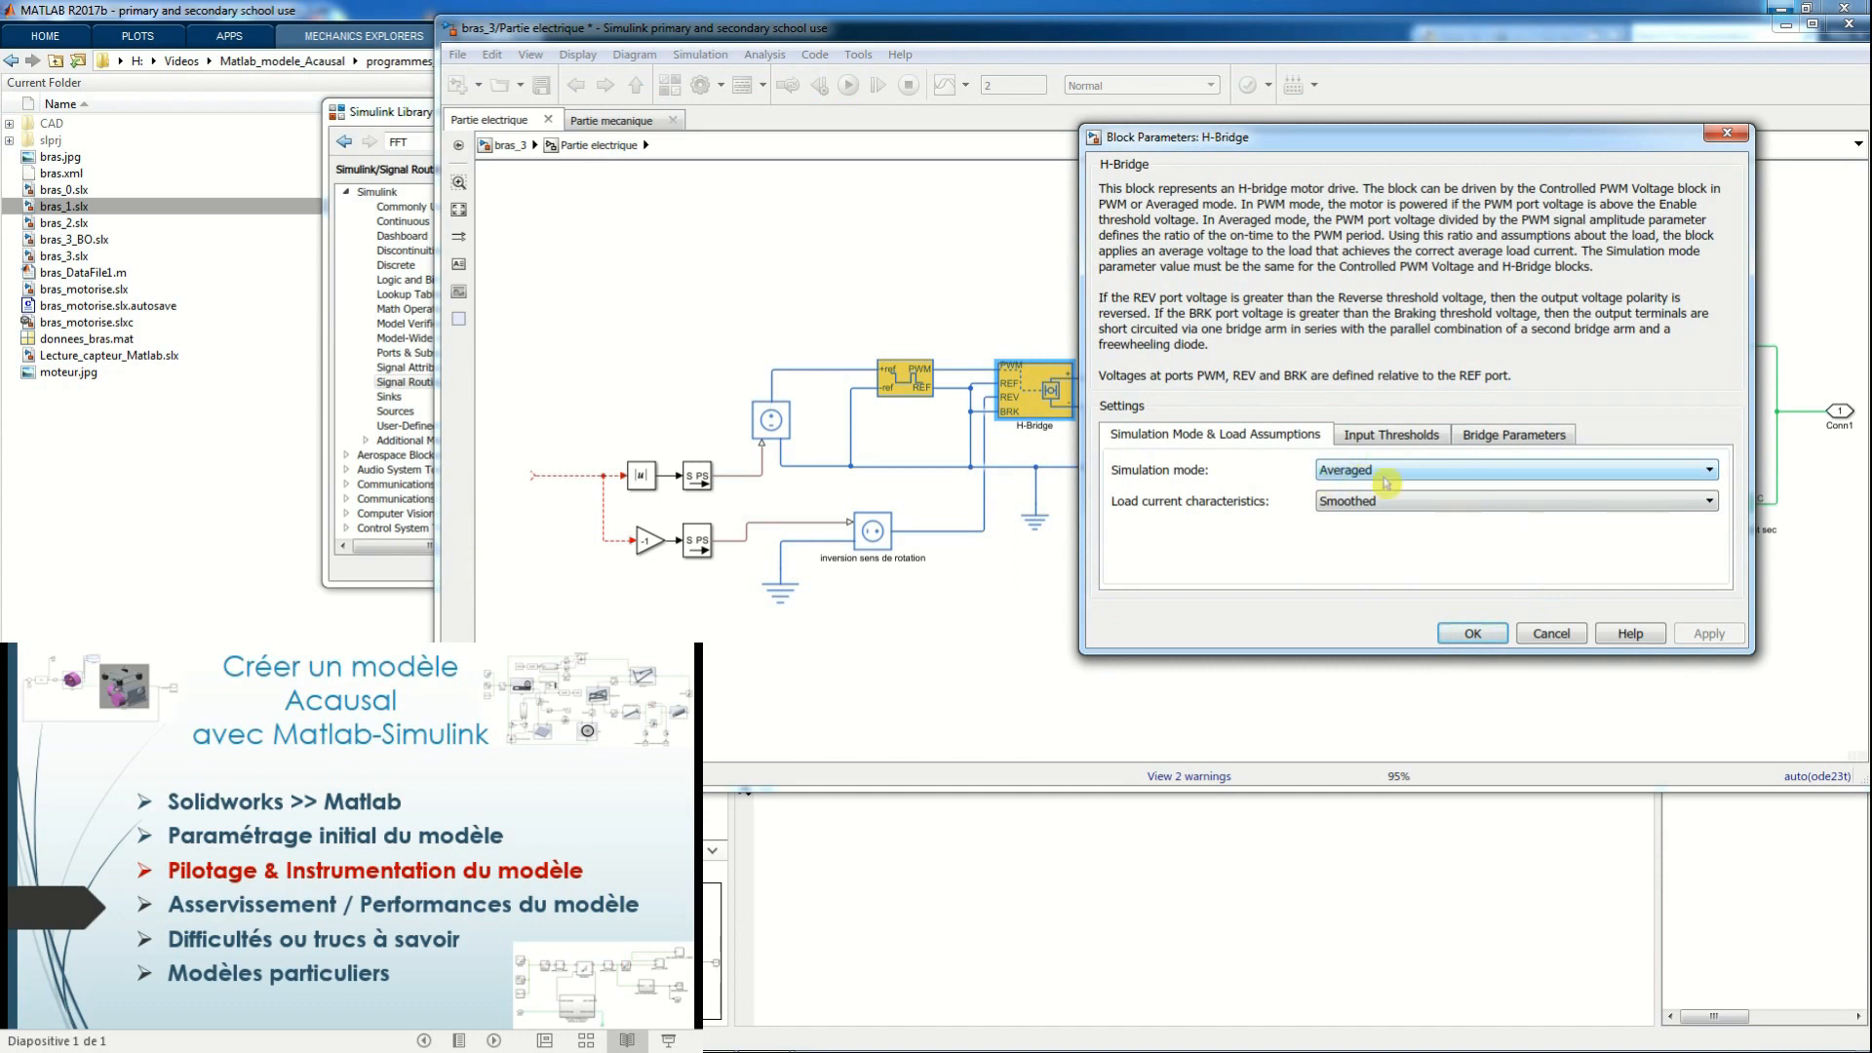
pyautogui.click(1710, 473)
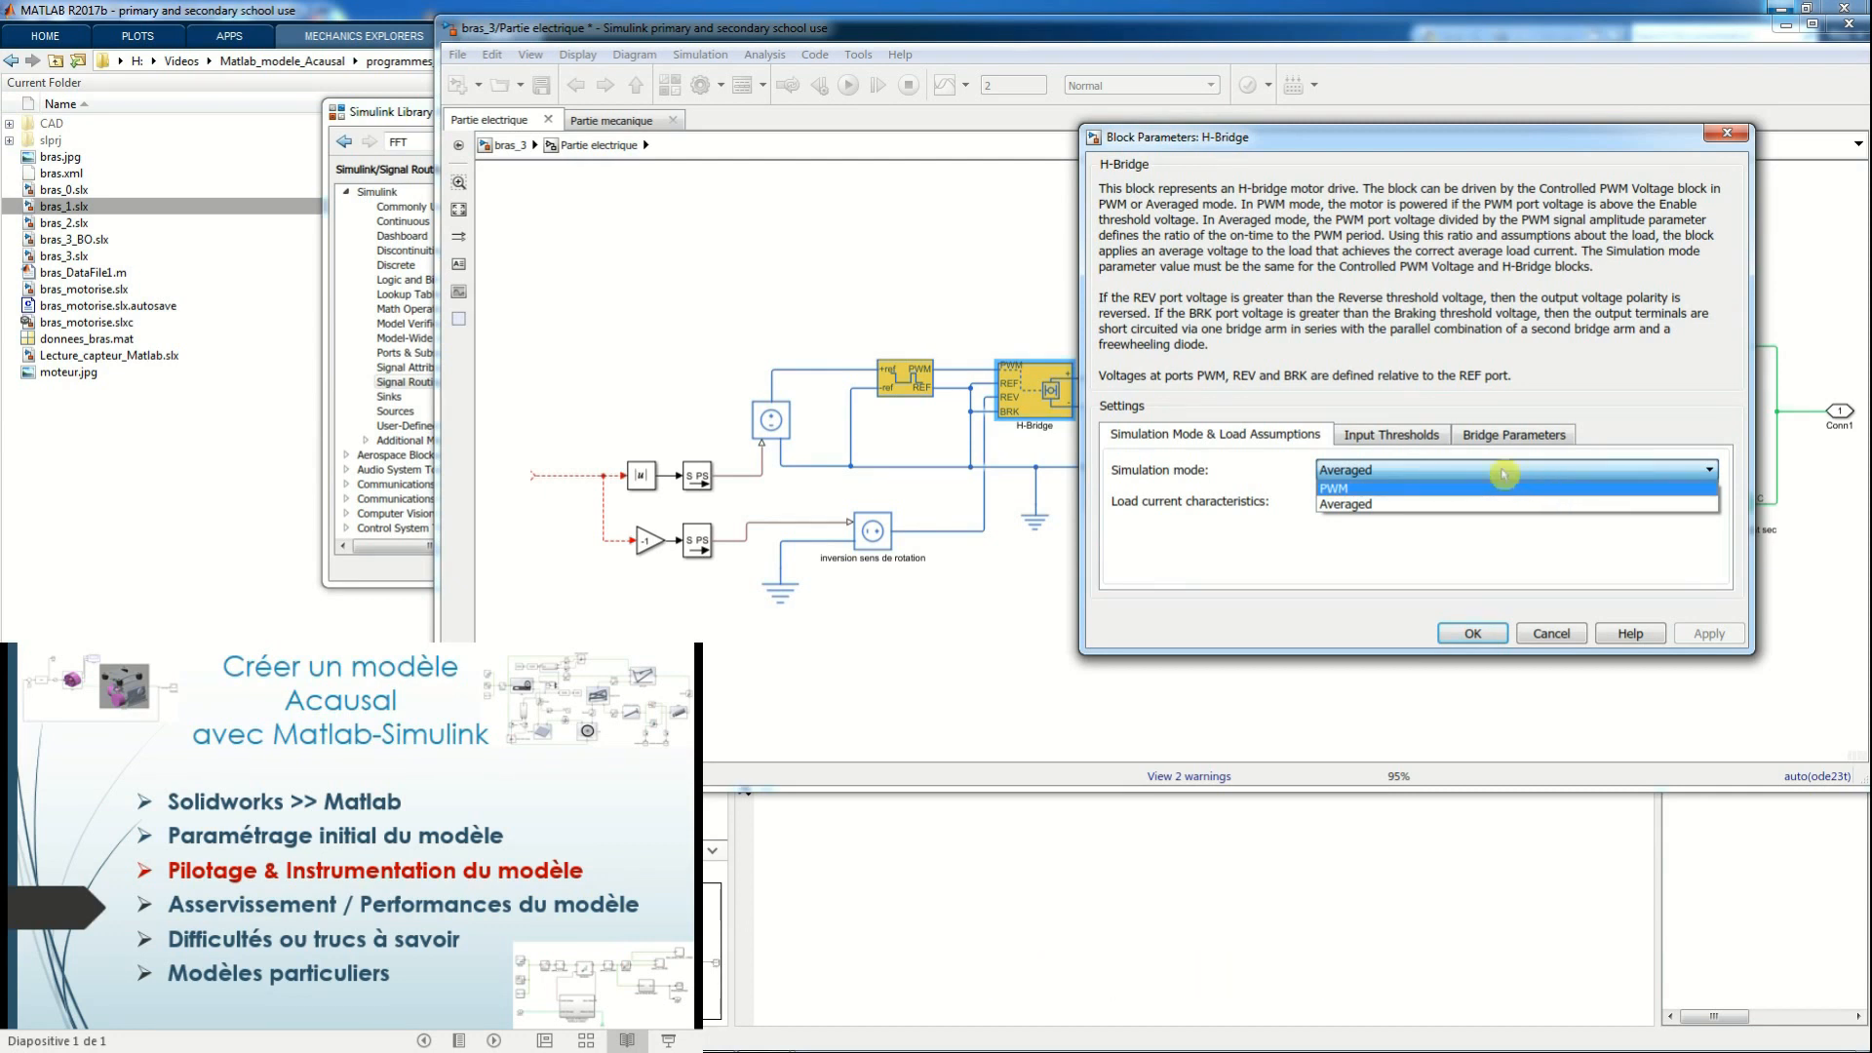
pyautogui.click(1452, 489)
pyautogui.click(1472, 634)
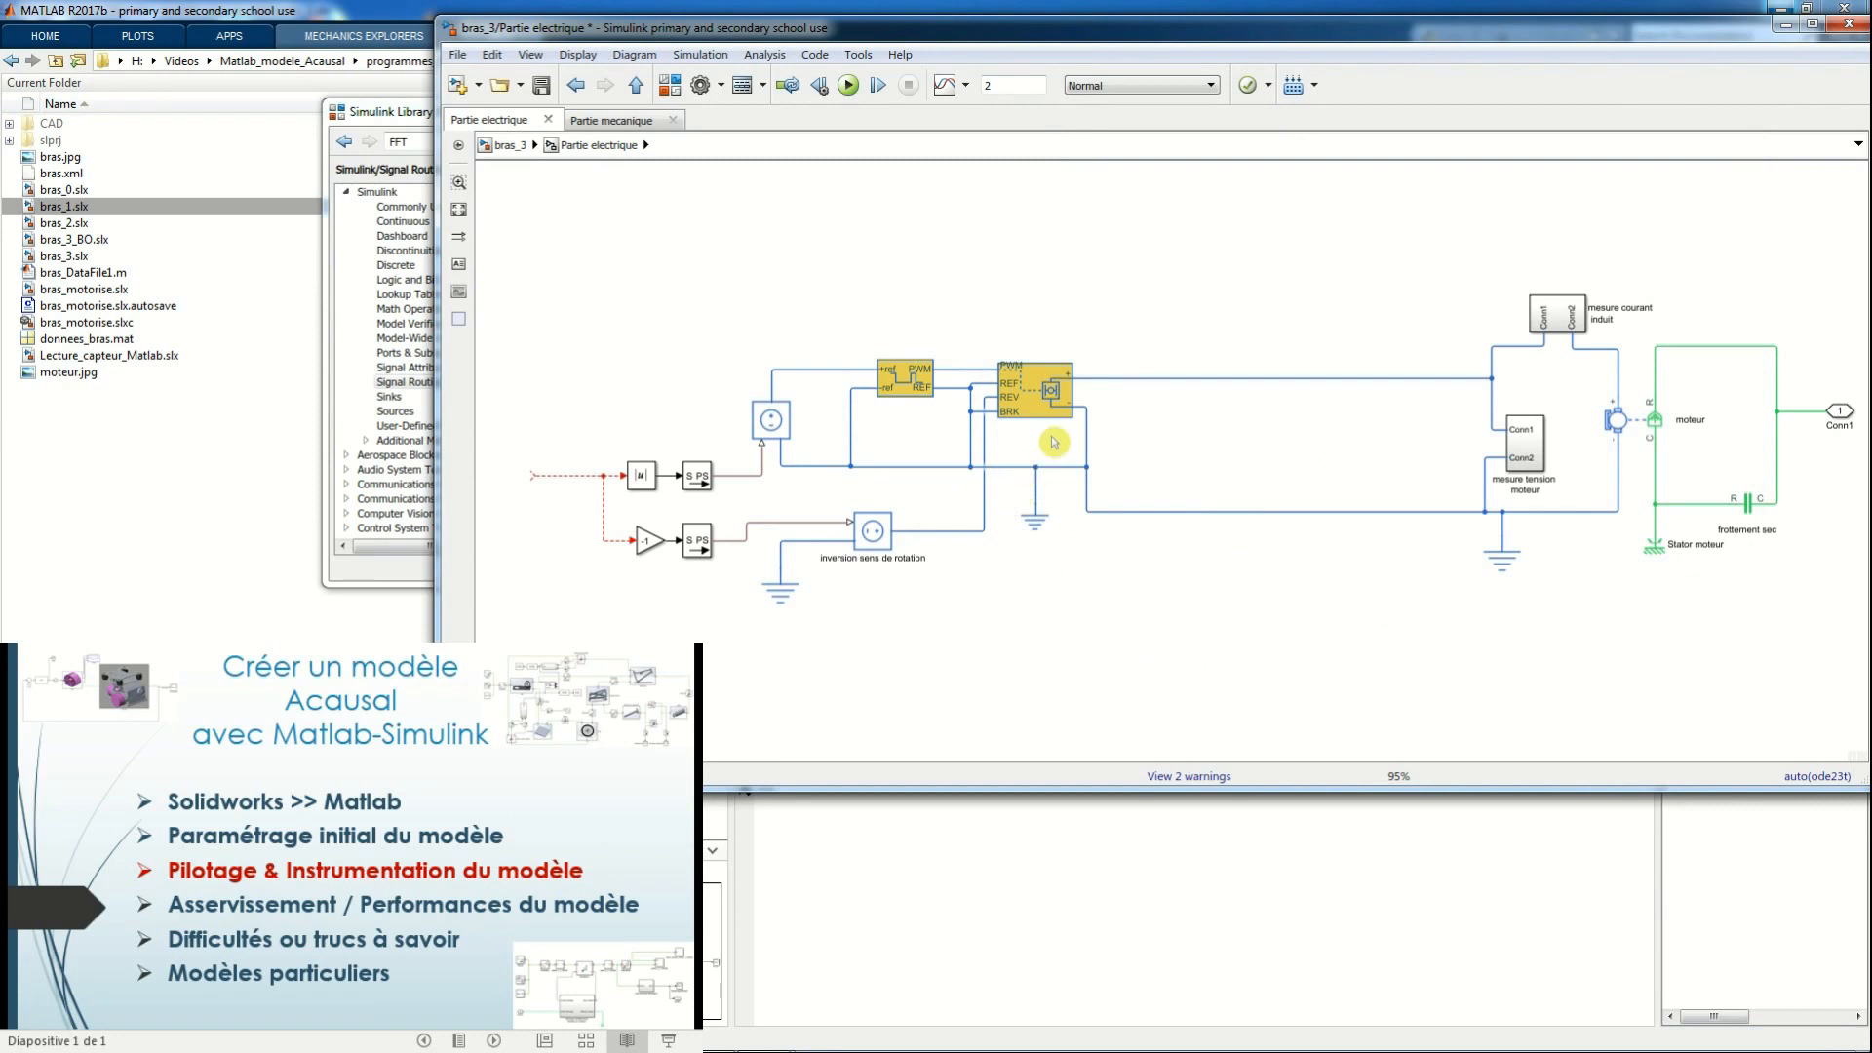
# Review the Controlled PWM Voltage block's PWM and input scaling settings
pyautogui.click(906, 393)
pyautogui.doubleClick(902, 388)
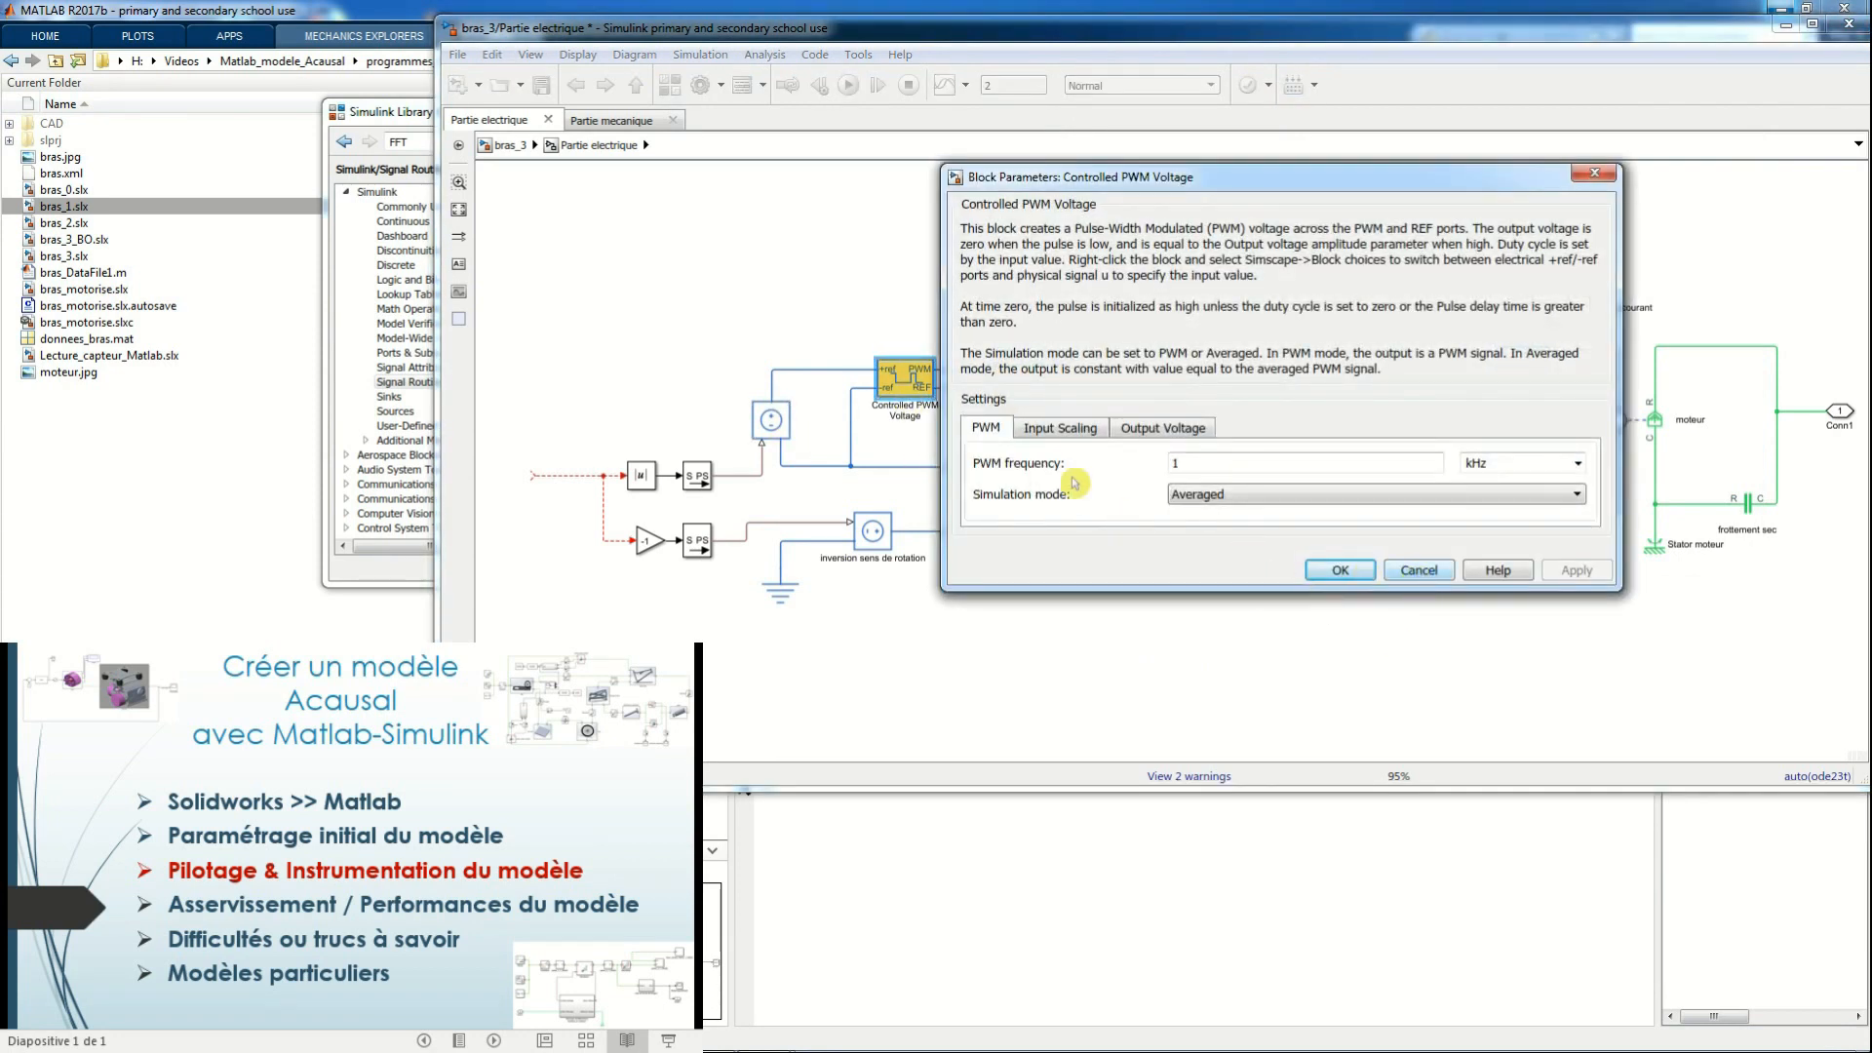
pyautogui.click(1063, 429)
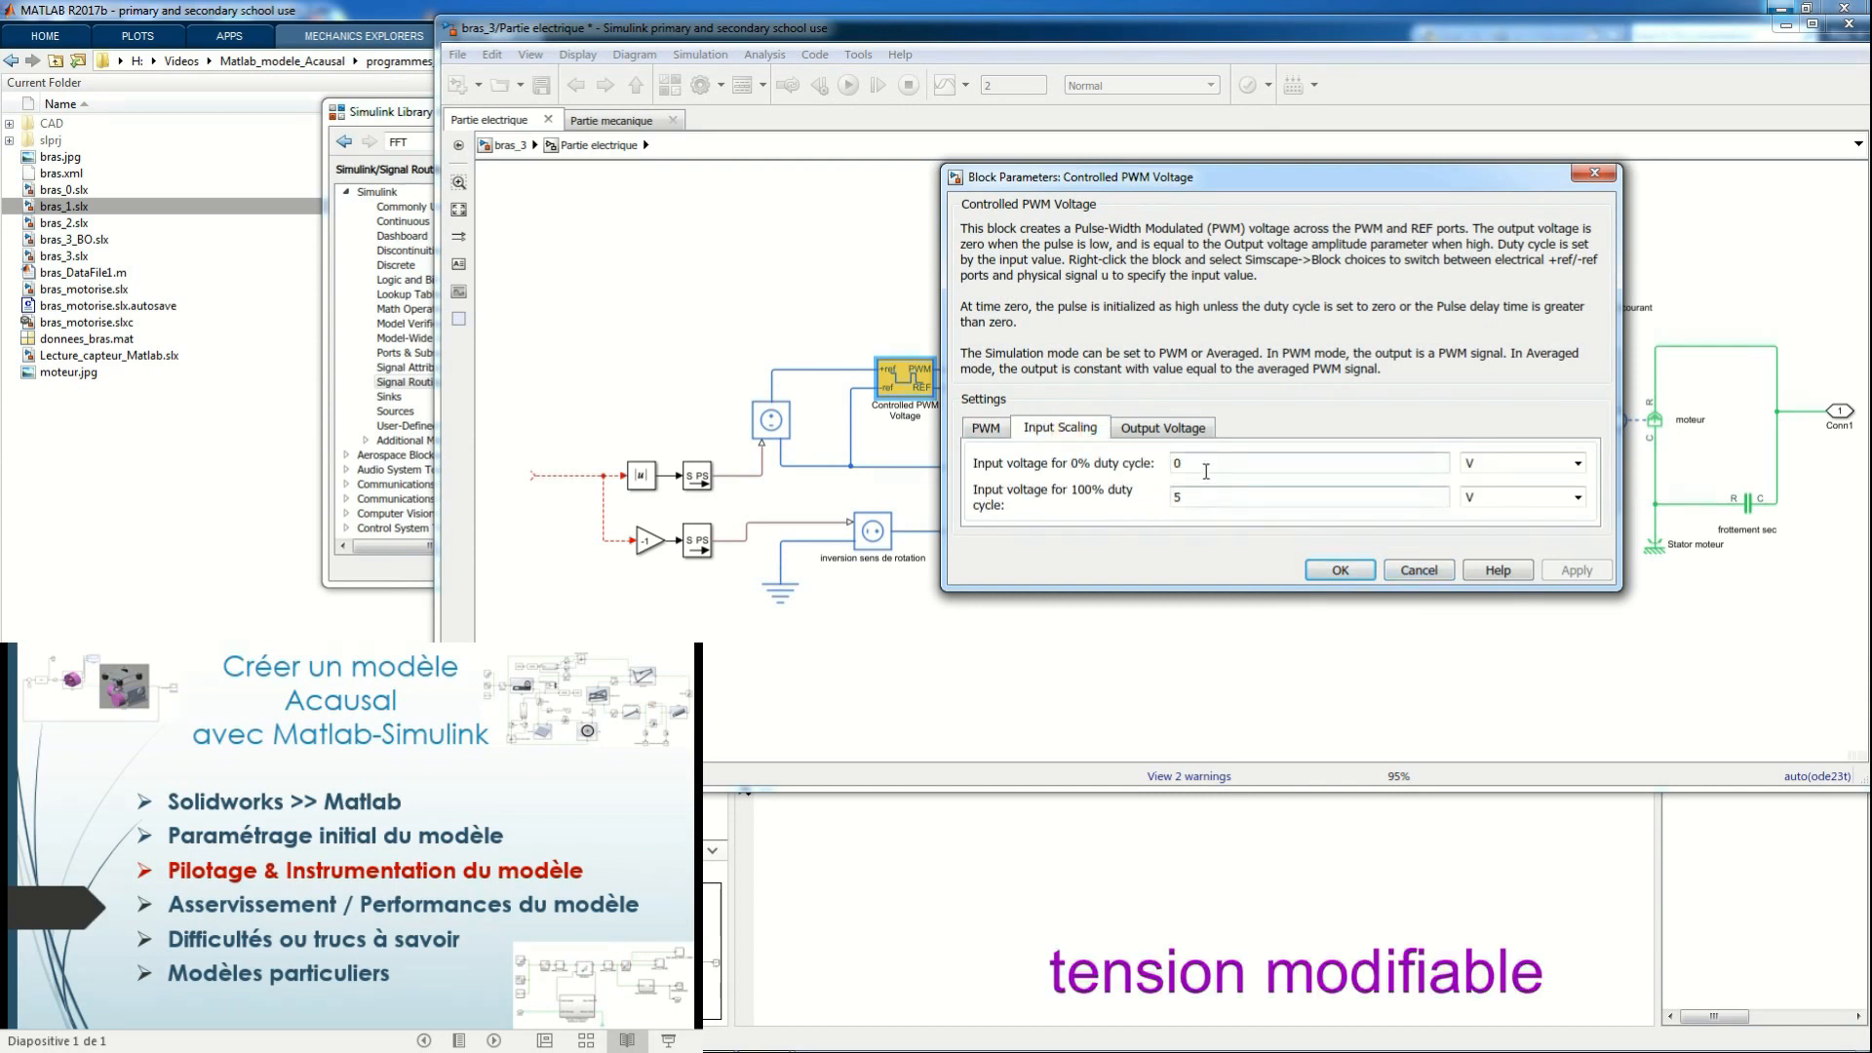
pyautogui.click(1340, 570)
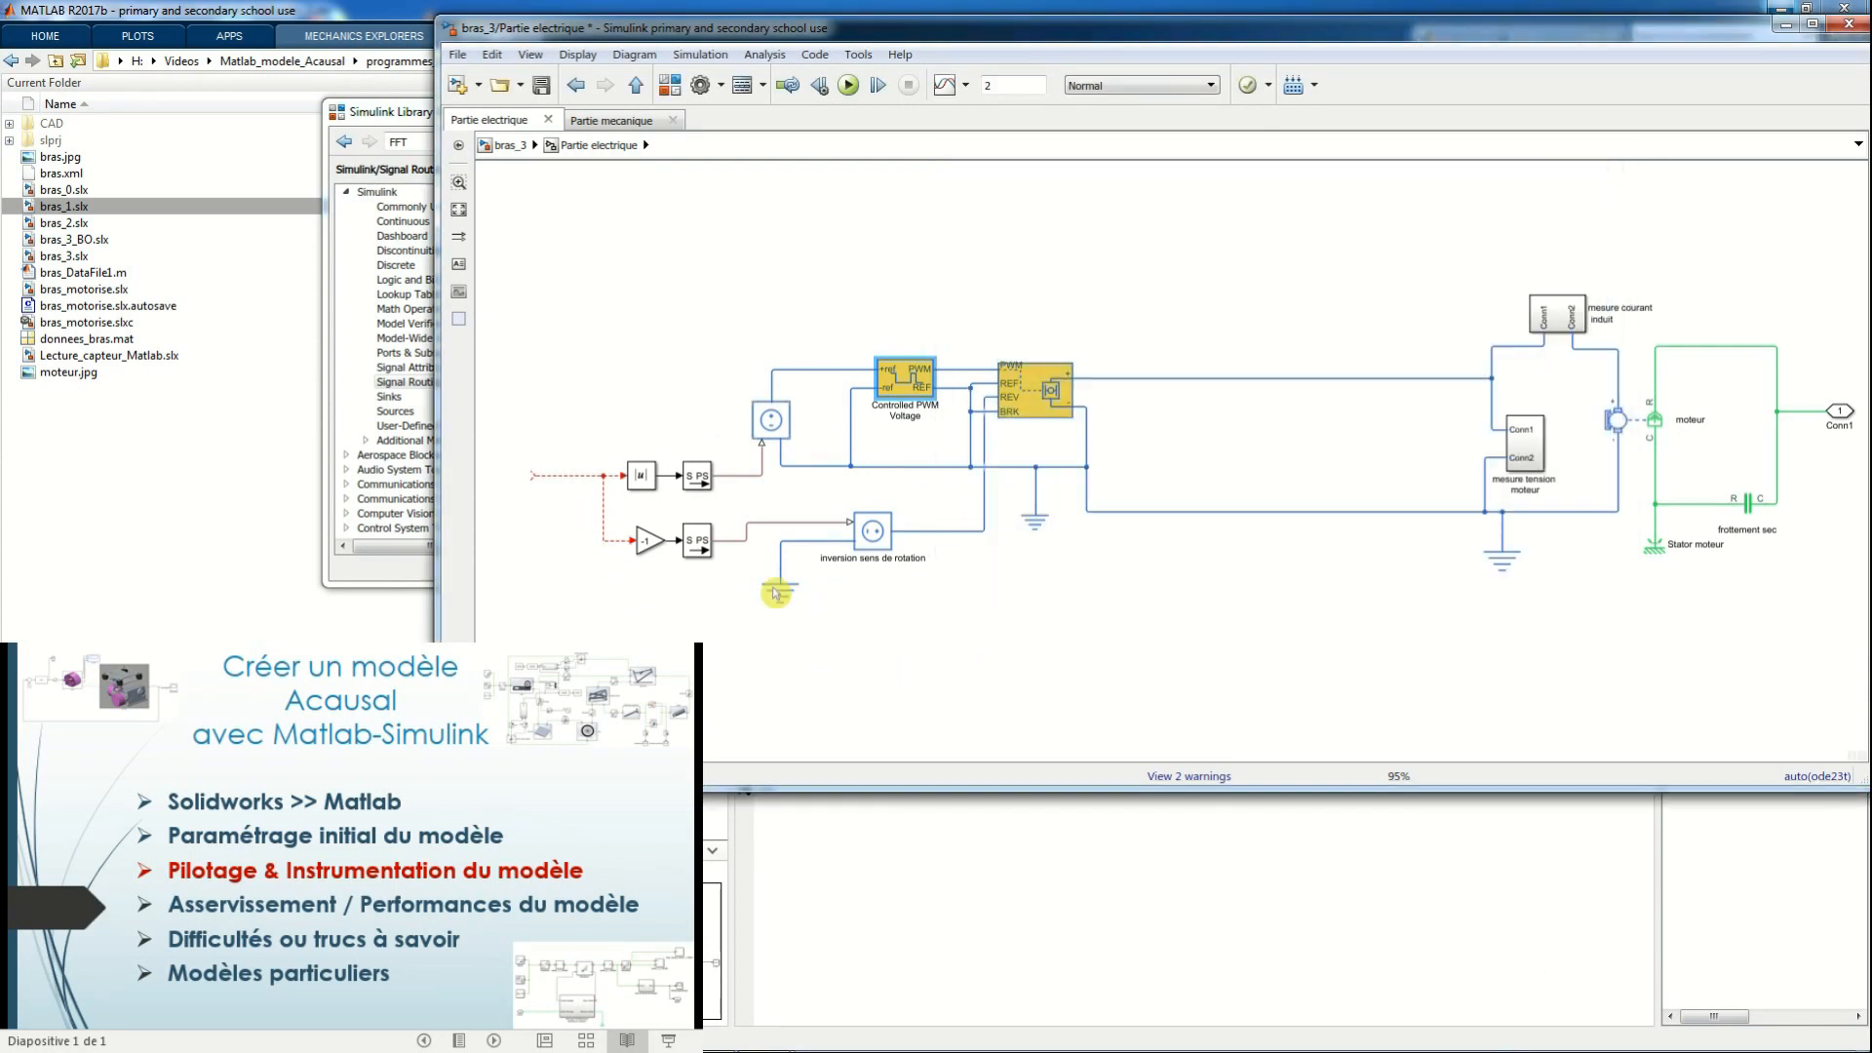
# Examine the drive circuit's controlled source, its rotation-reversal branch with the -1 gain, and the H-Bridge parameters
pyautogui.click(770, 427)
pyautogui.doubleClick(1019, 403)
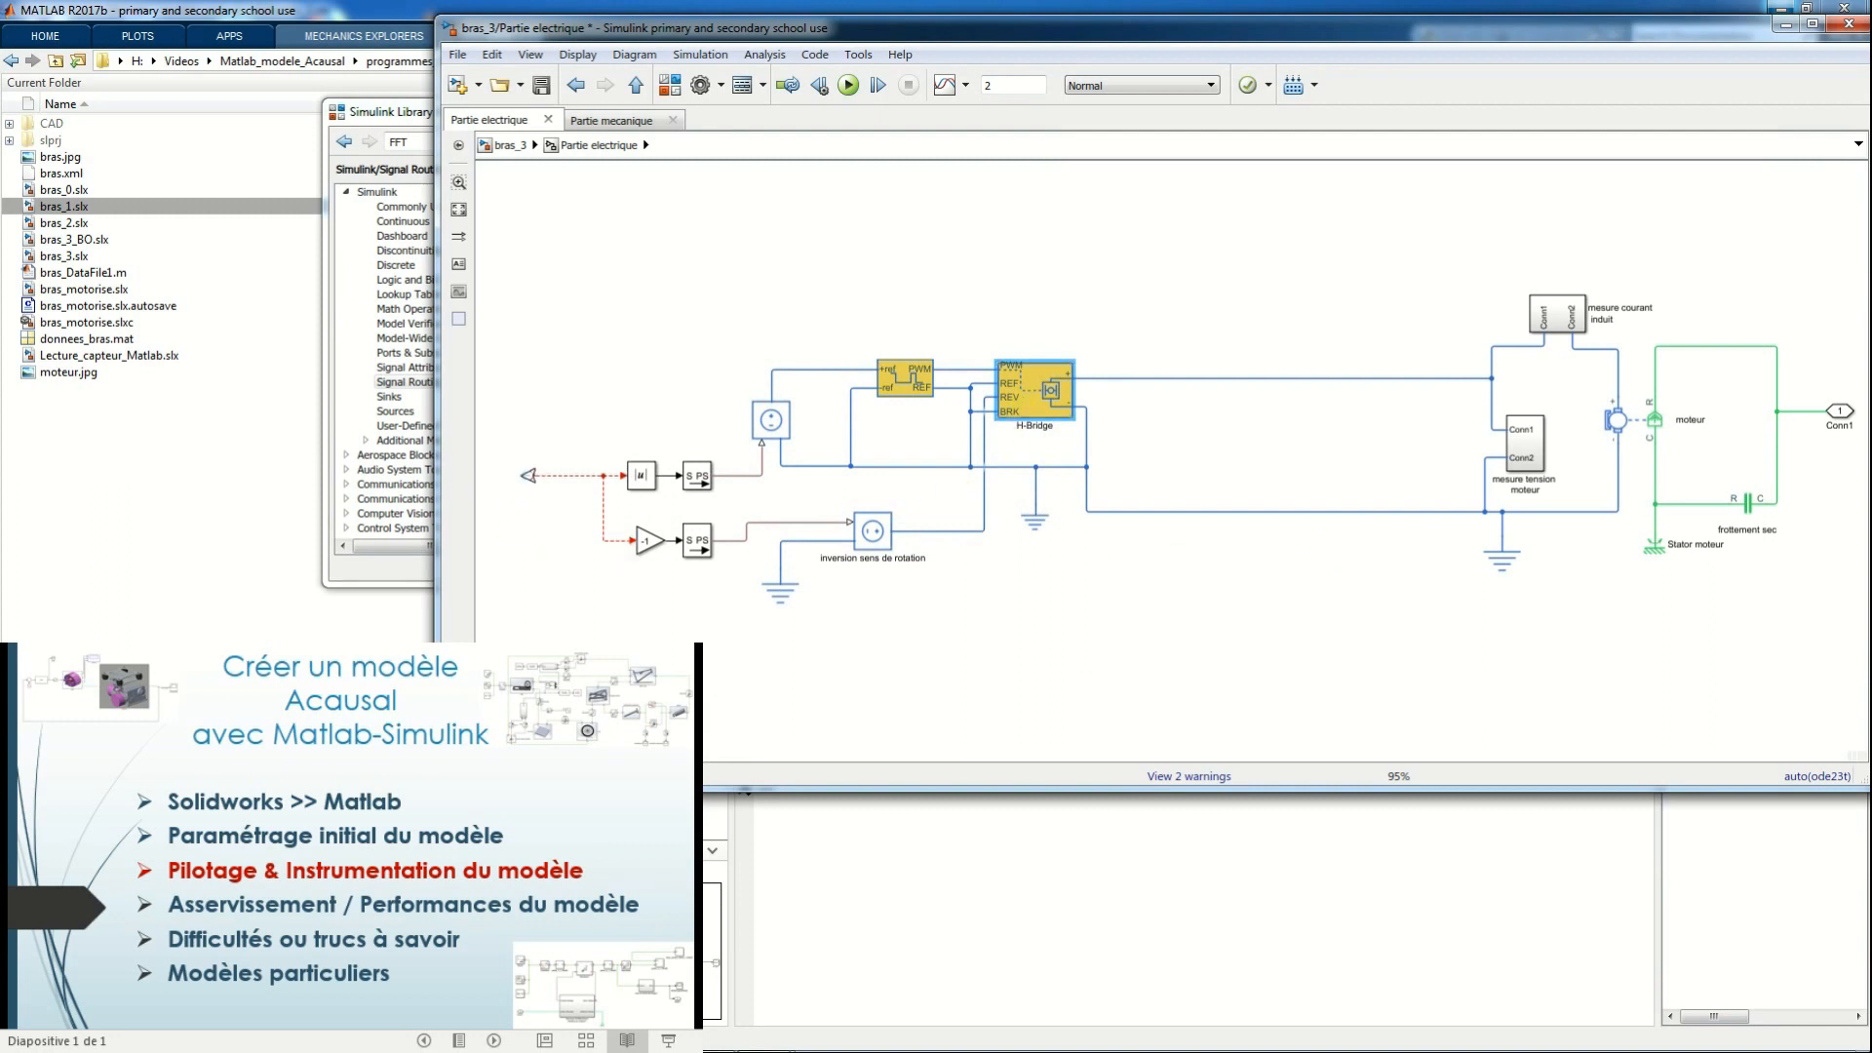
pyautogui.click(643, 542)
pyautogui.click(875, 538)
pyautogui.click(1038, 409)
pyautogui.doubleClick(1039, 409)
pyautogui.click(1747, 128)
pyautogui.click(1122, 655)
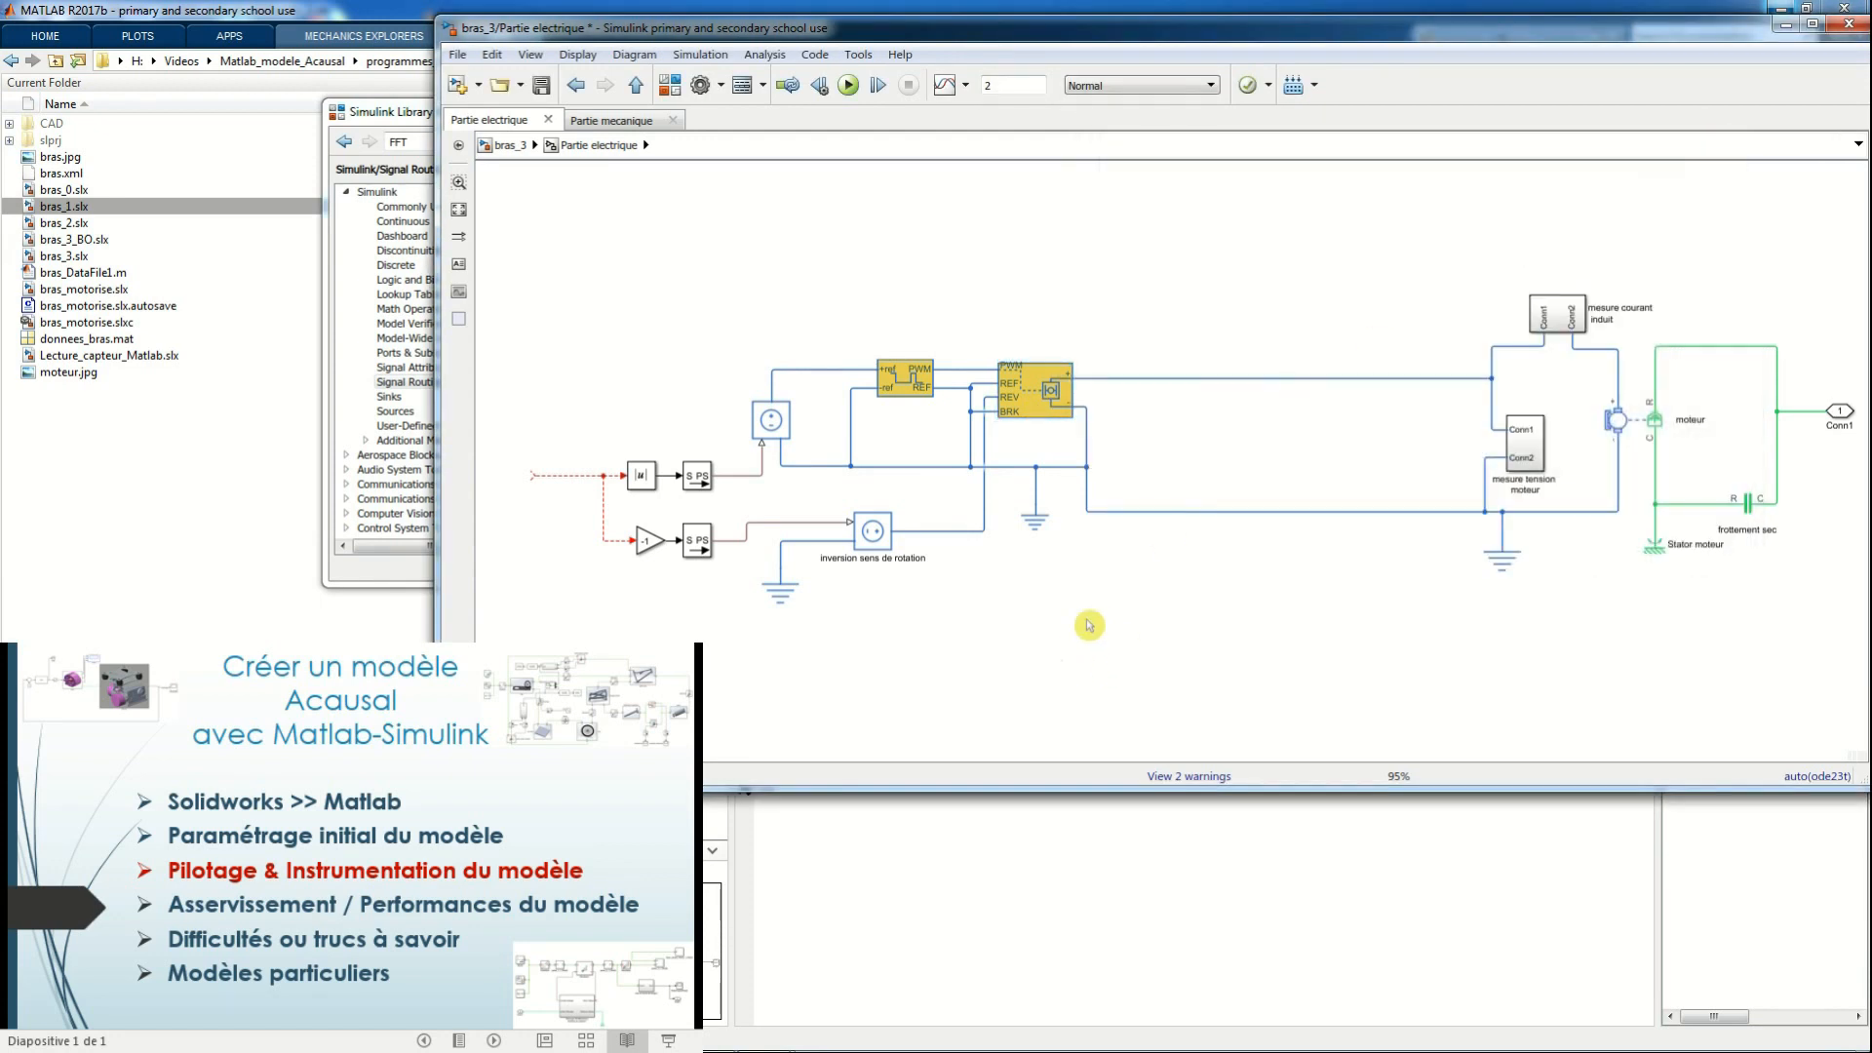
# Add an Inport feeding the absolute-value and -1 gain branches in Partie electrique, and reconnect the constant 12 to the subsystem at top level
pyautogui.doubleClick(551, 434)
pyautogui.write('inpo')
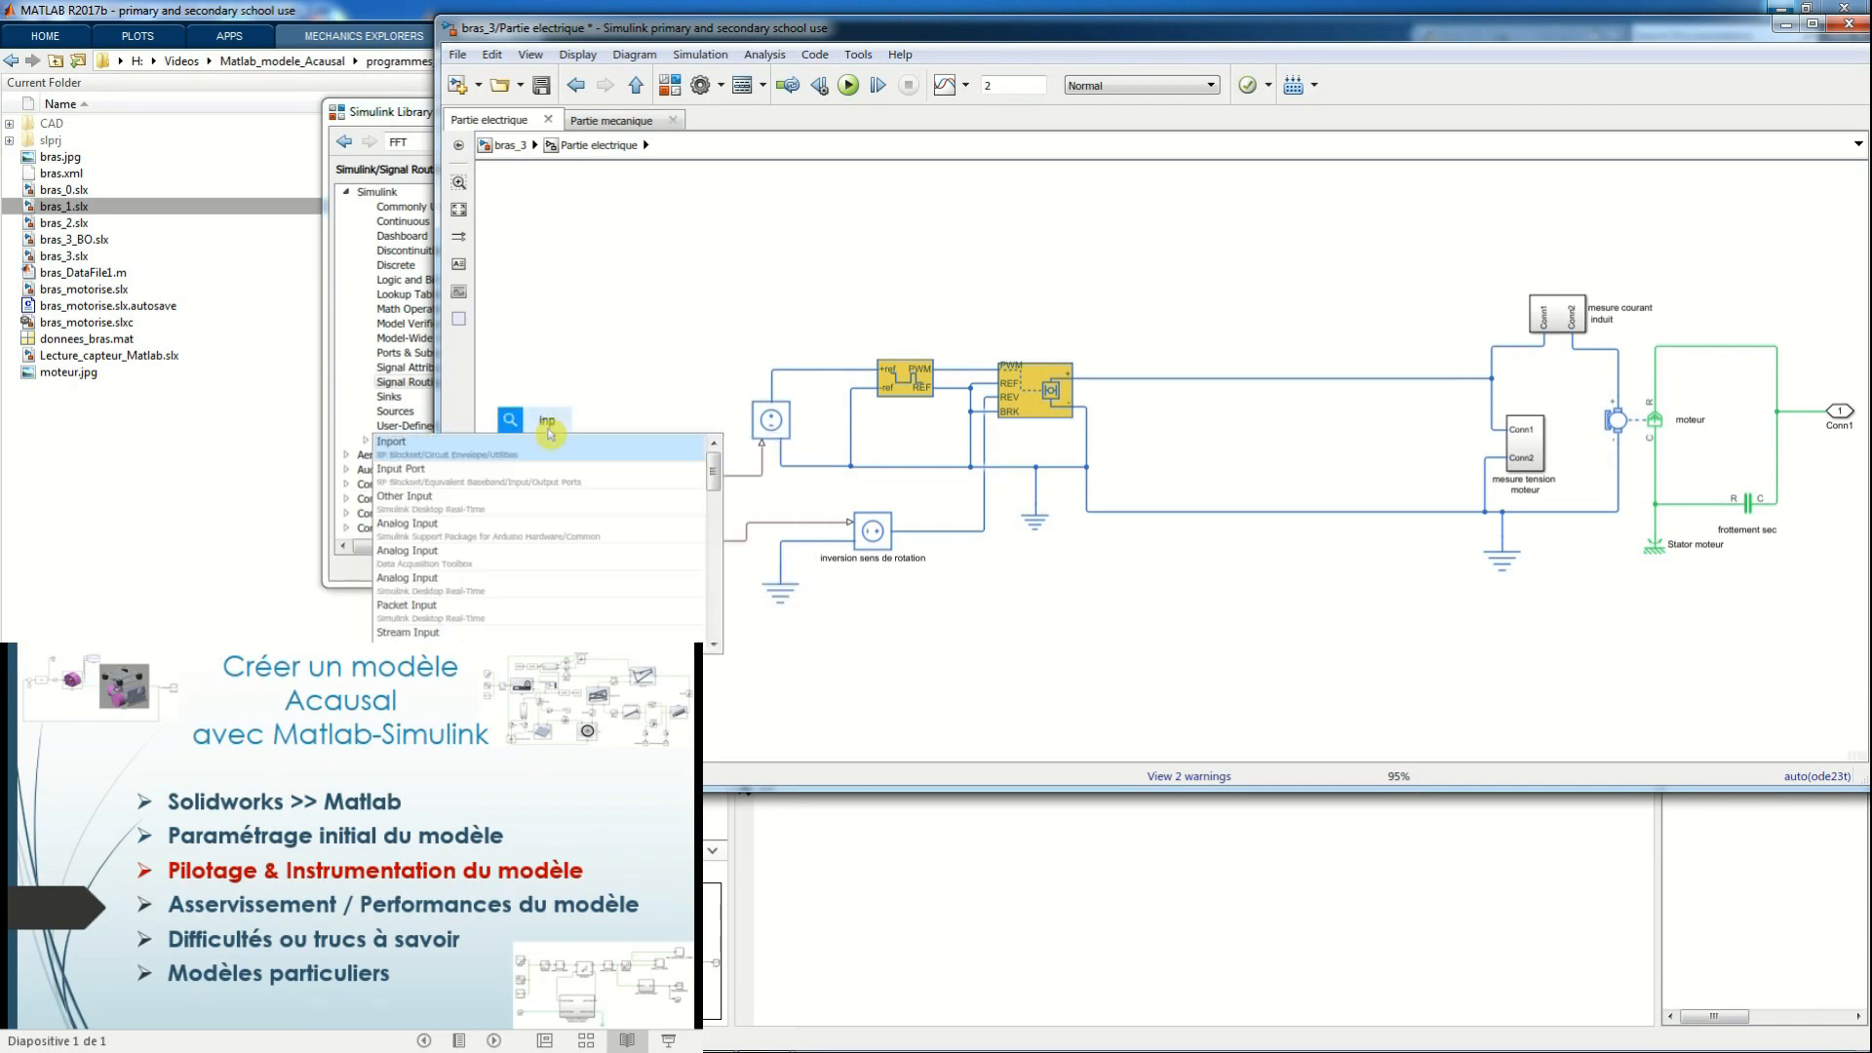
pyautogui.write('rt')
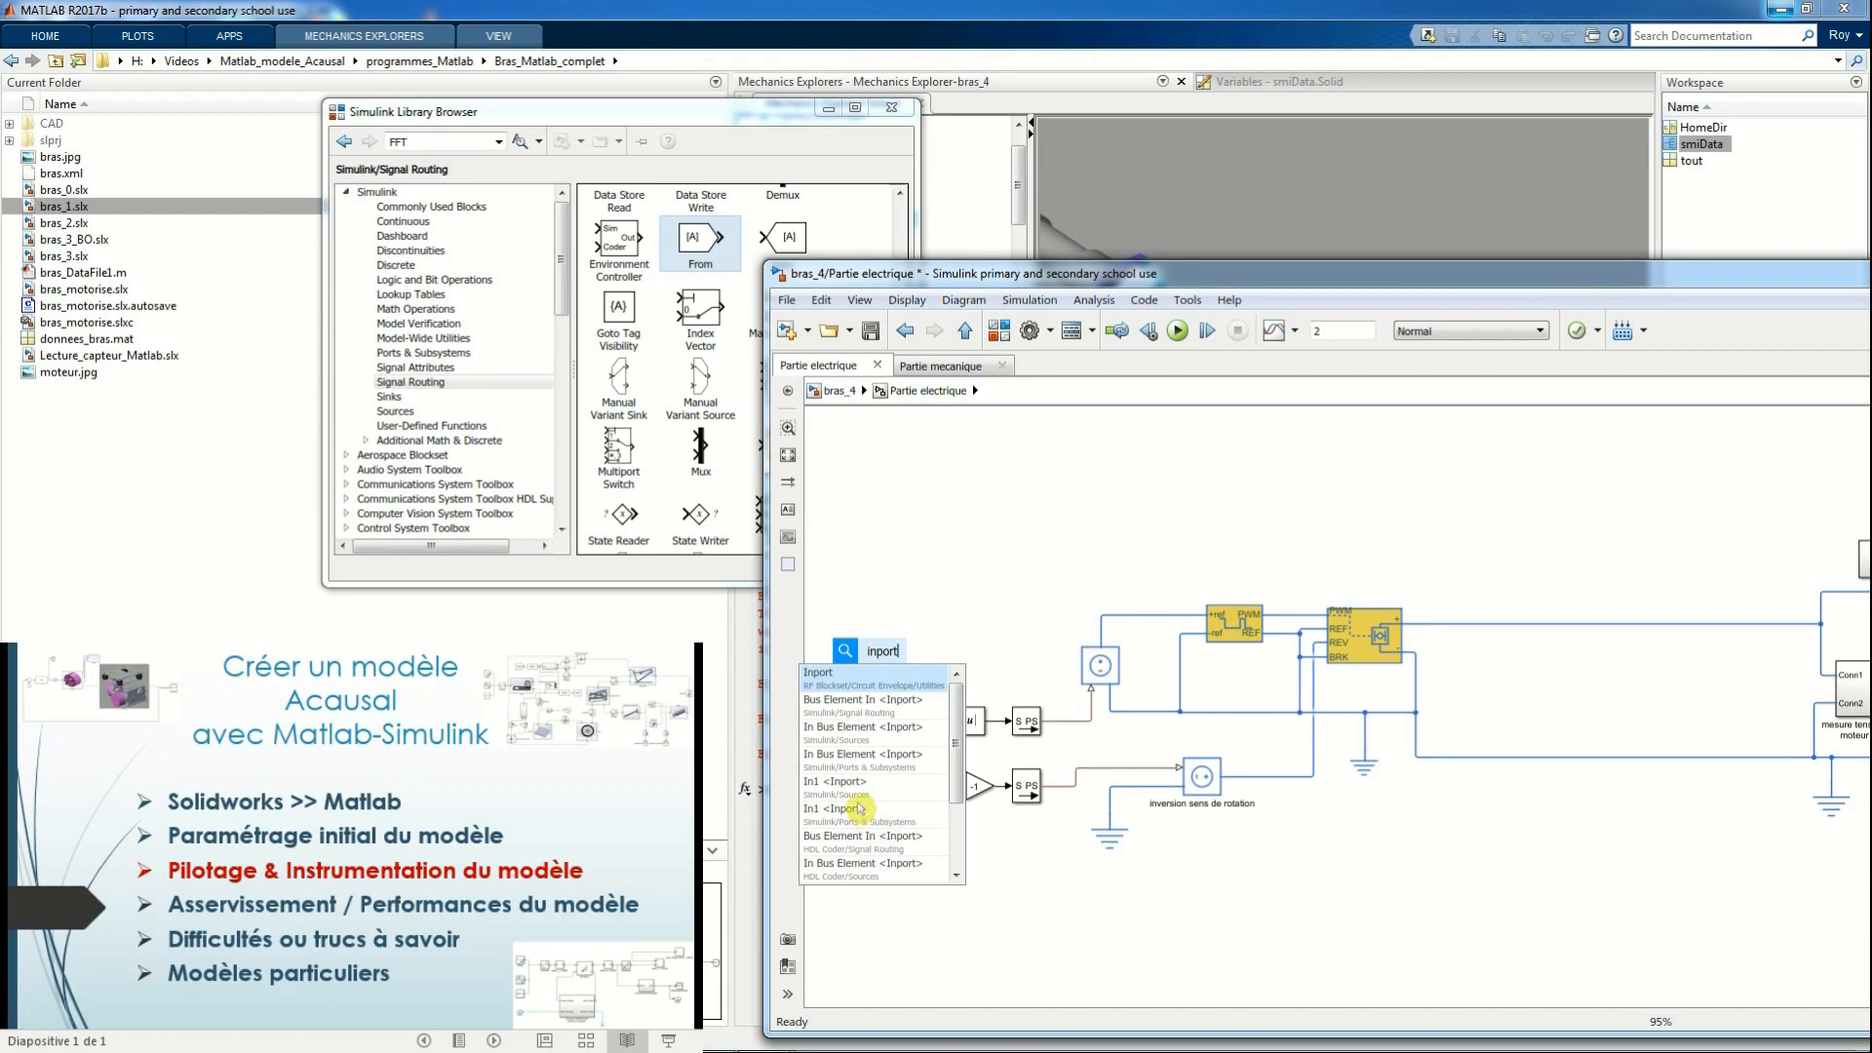
pyautogui.click(862, 791)
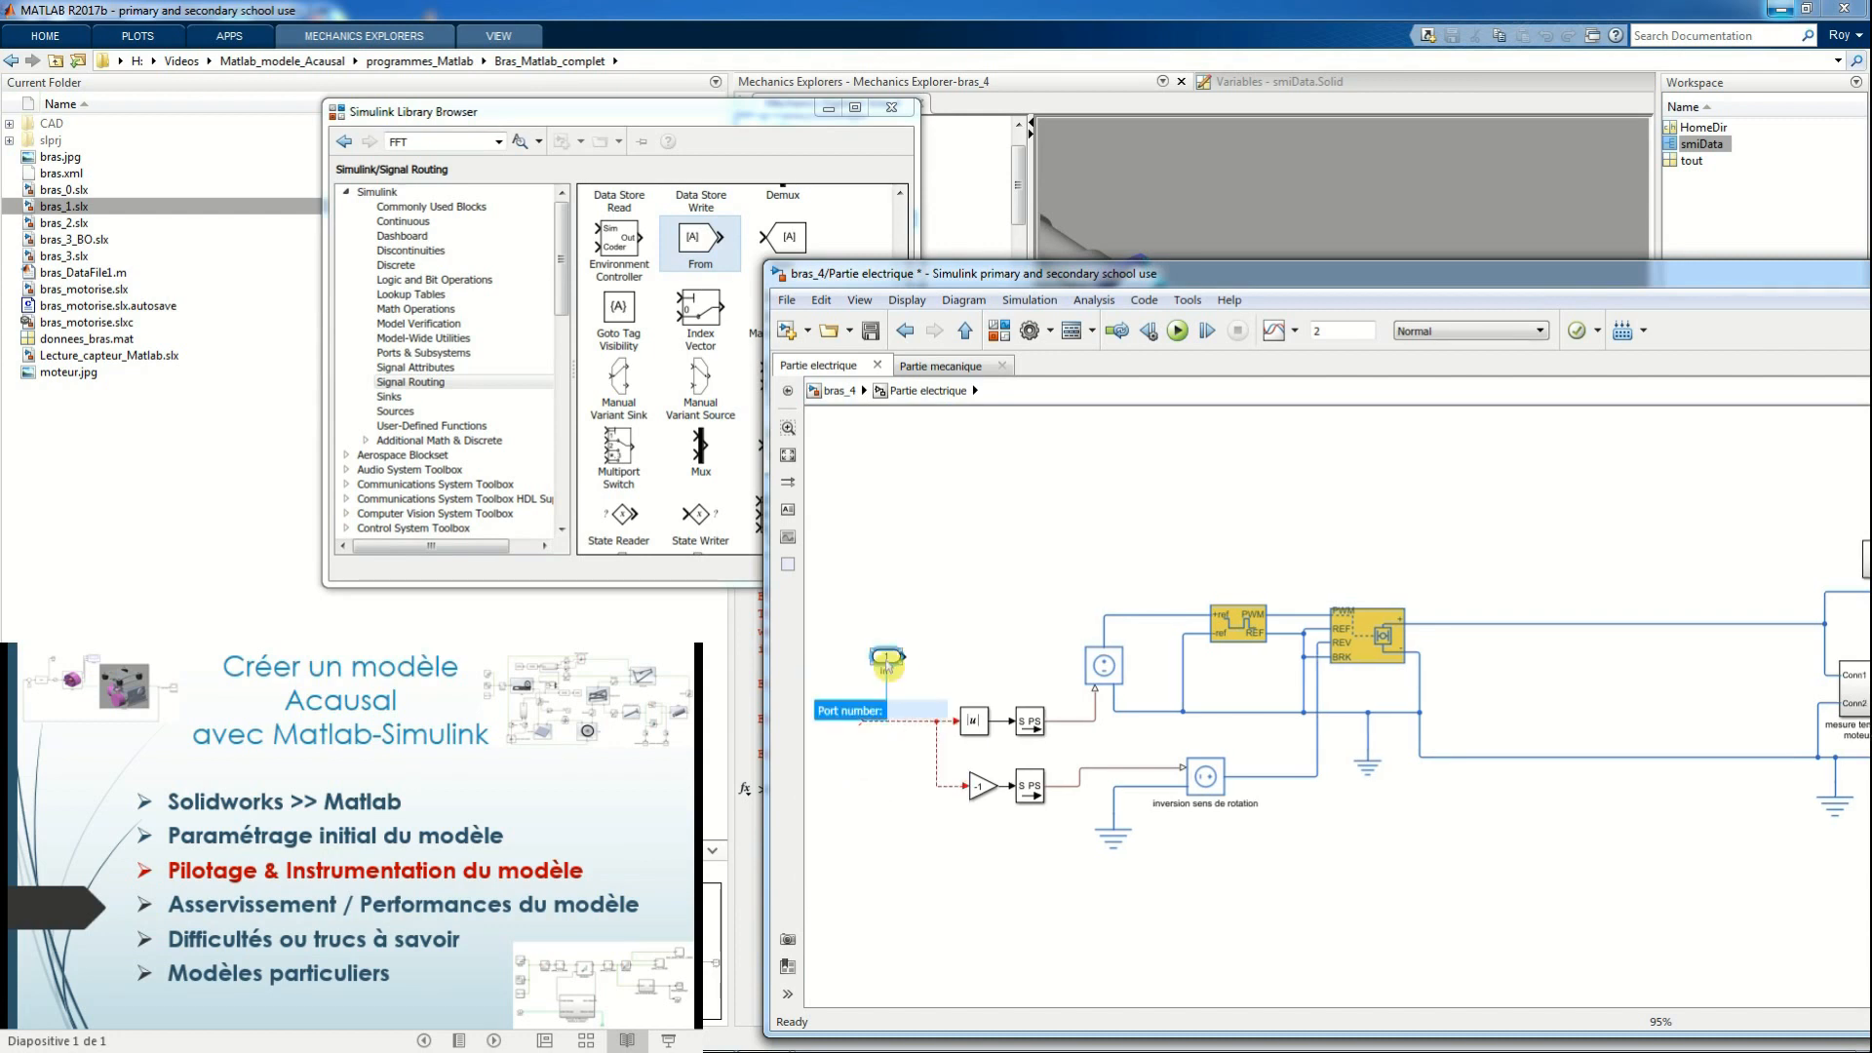
pyautogui.moveTo(887, 661); pyautogui.dragTo(849, 728)
pyautogui.click(839, 390)
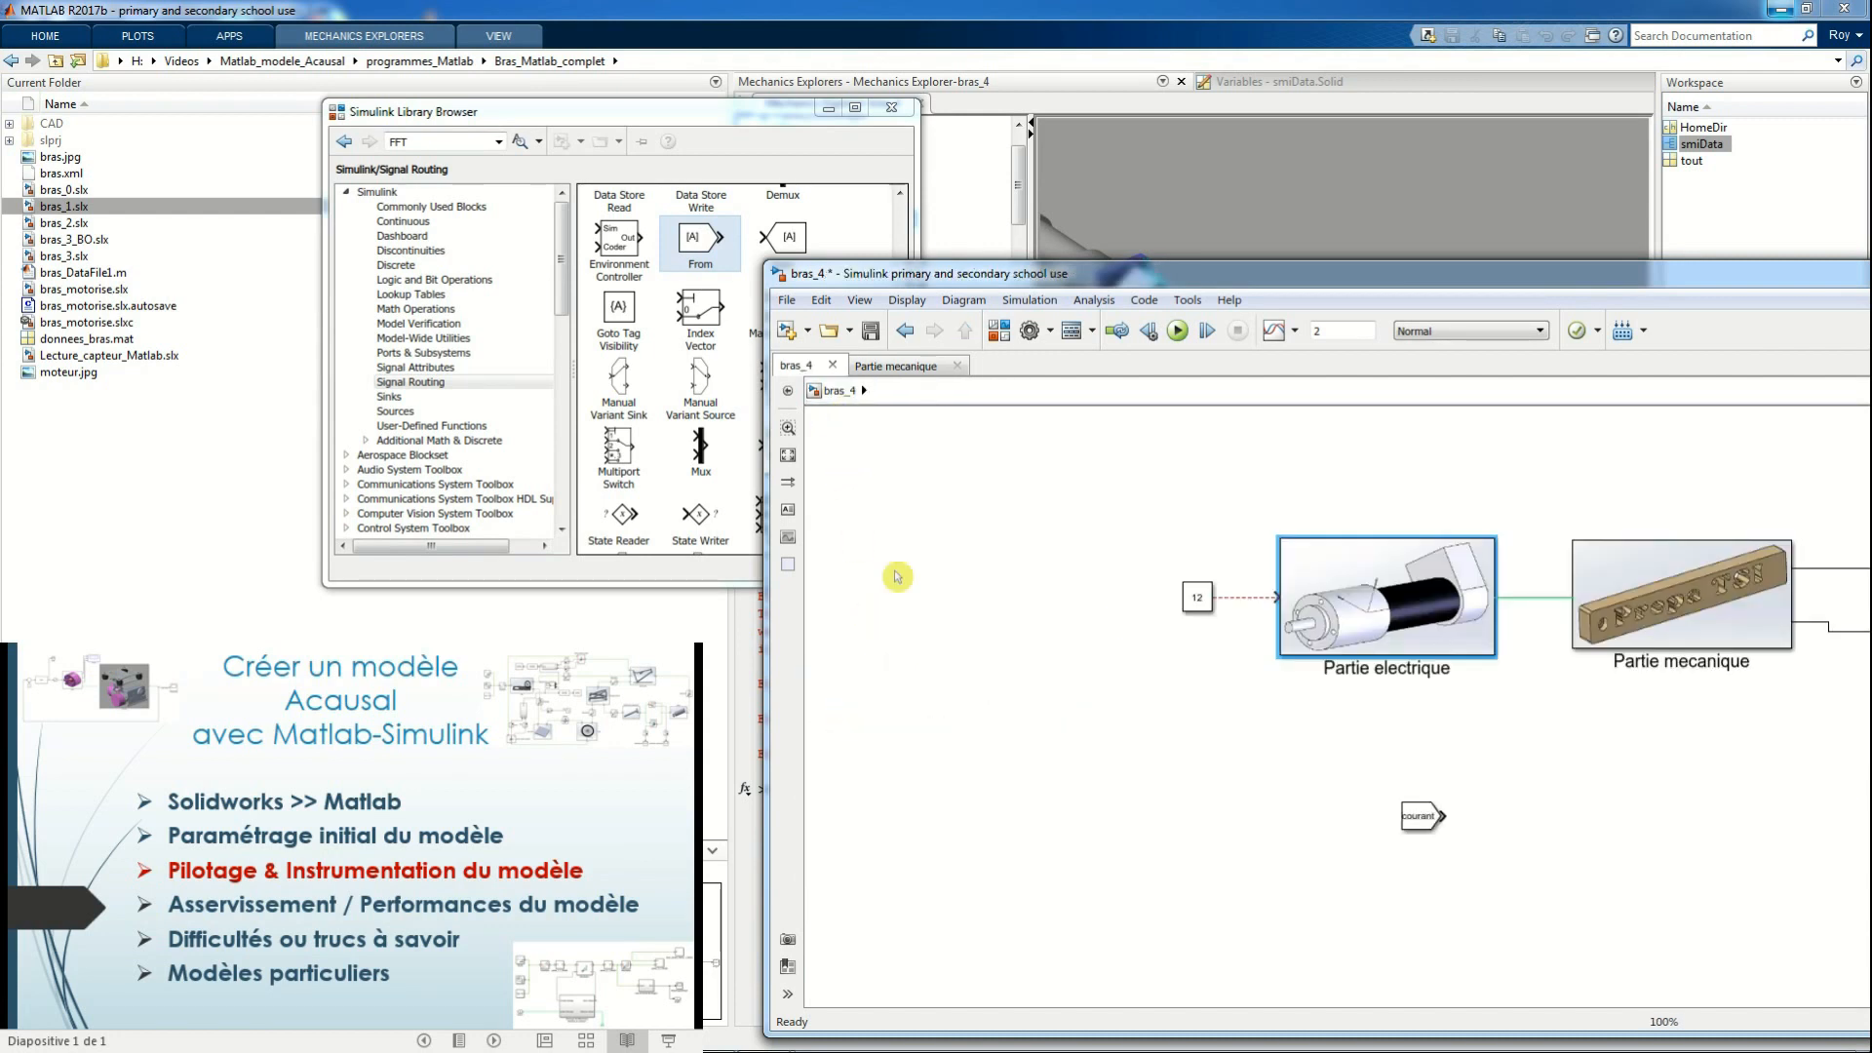
pyautogui.click(1248, 600)
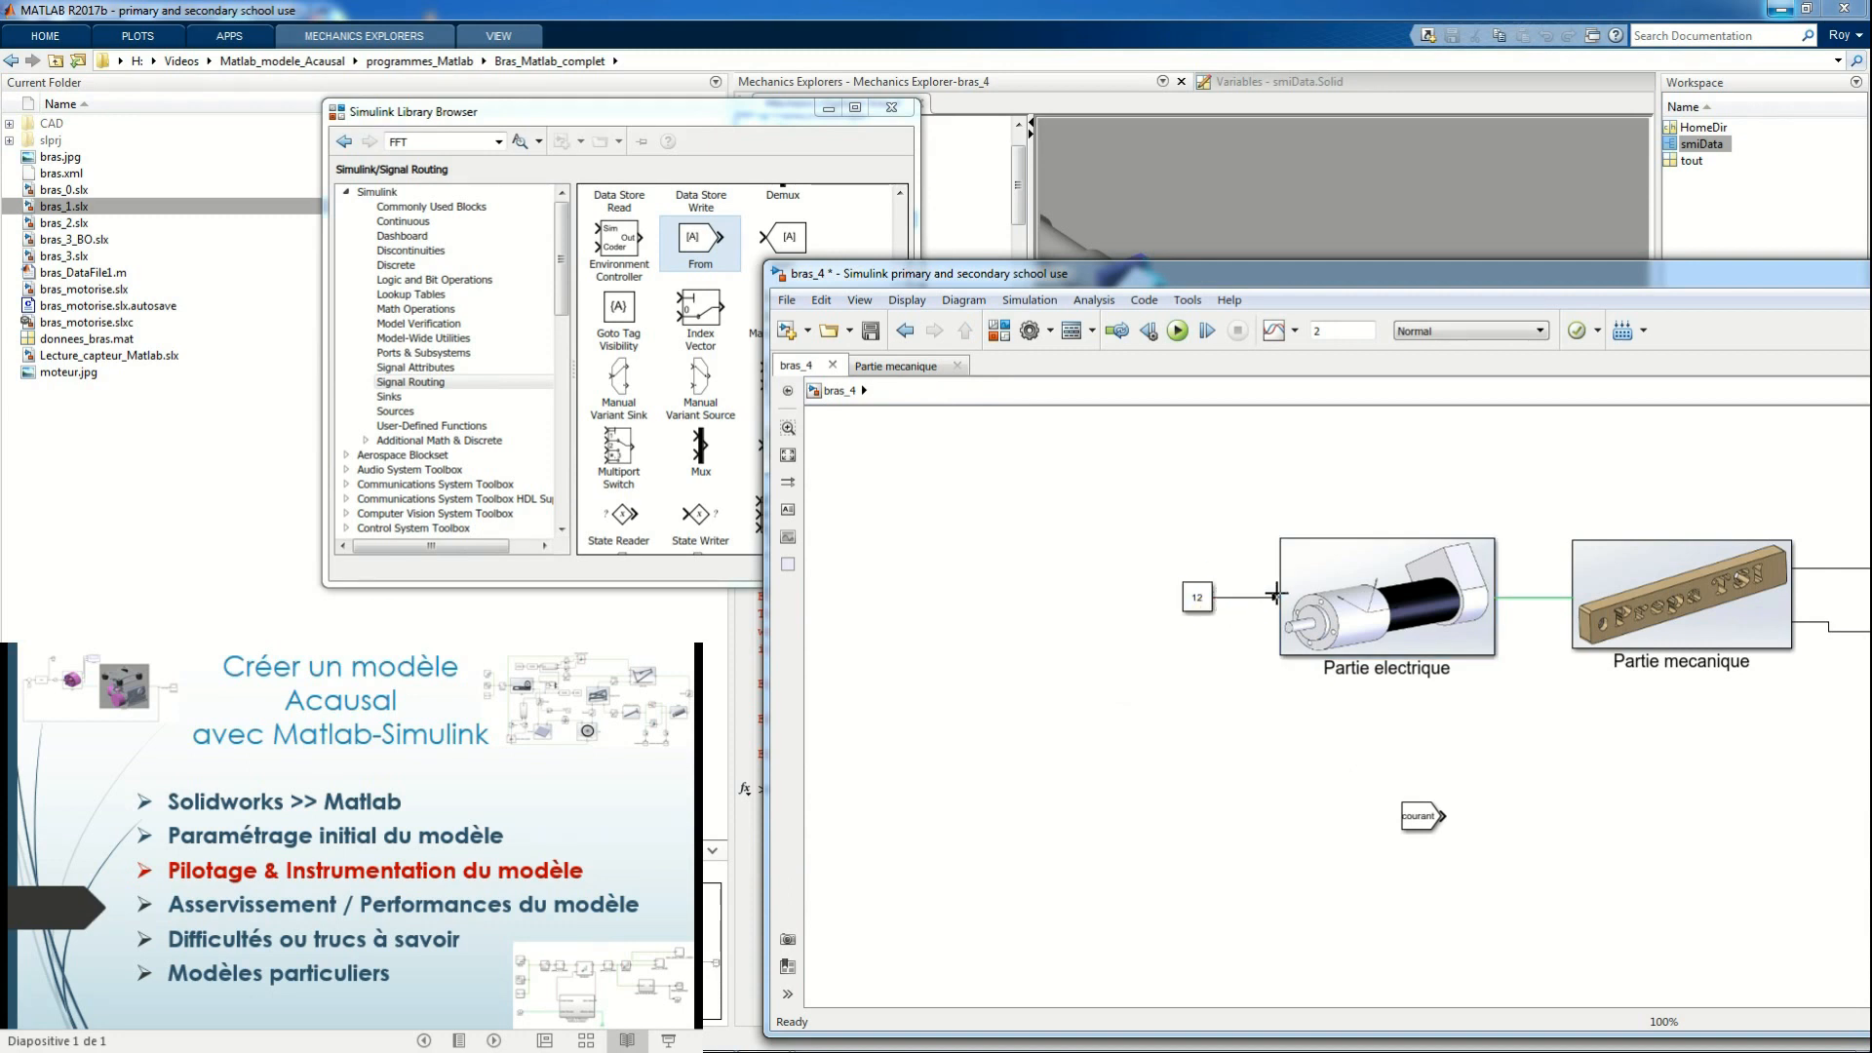
# Delete the courant From block and run the bras_4 simulation with the Mechanics Explorer animation in view
pyautogui.click(1429, 824)
pyautogui.press('Delete')
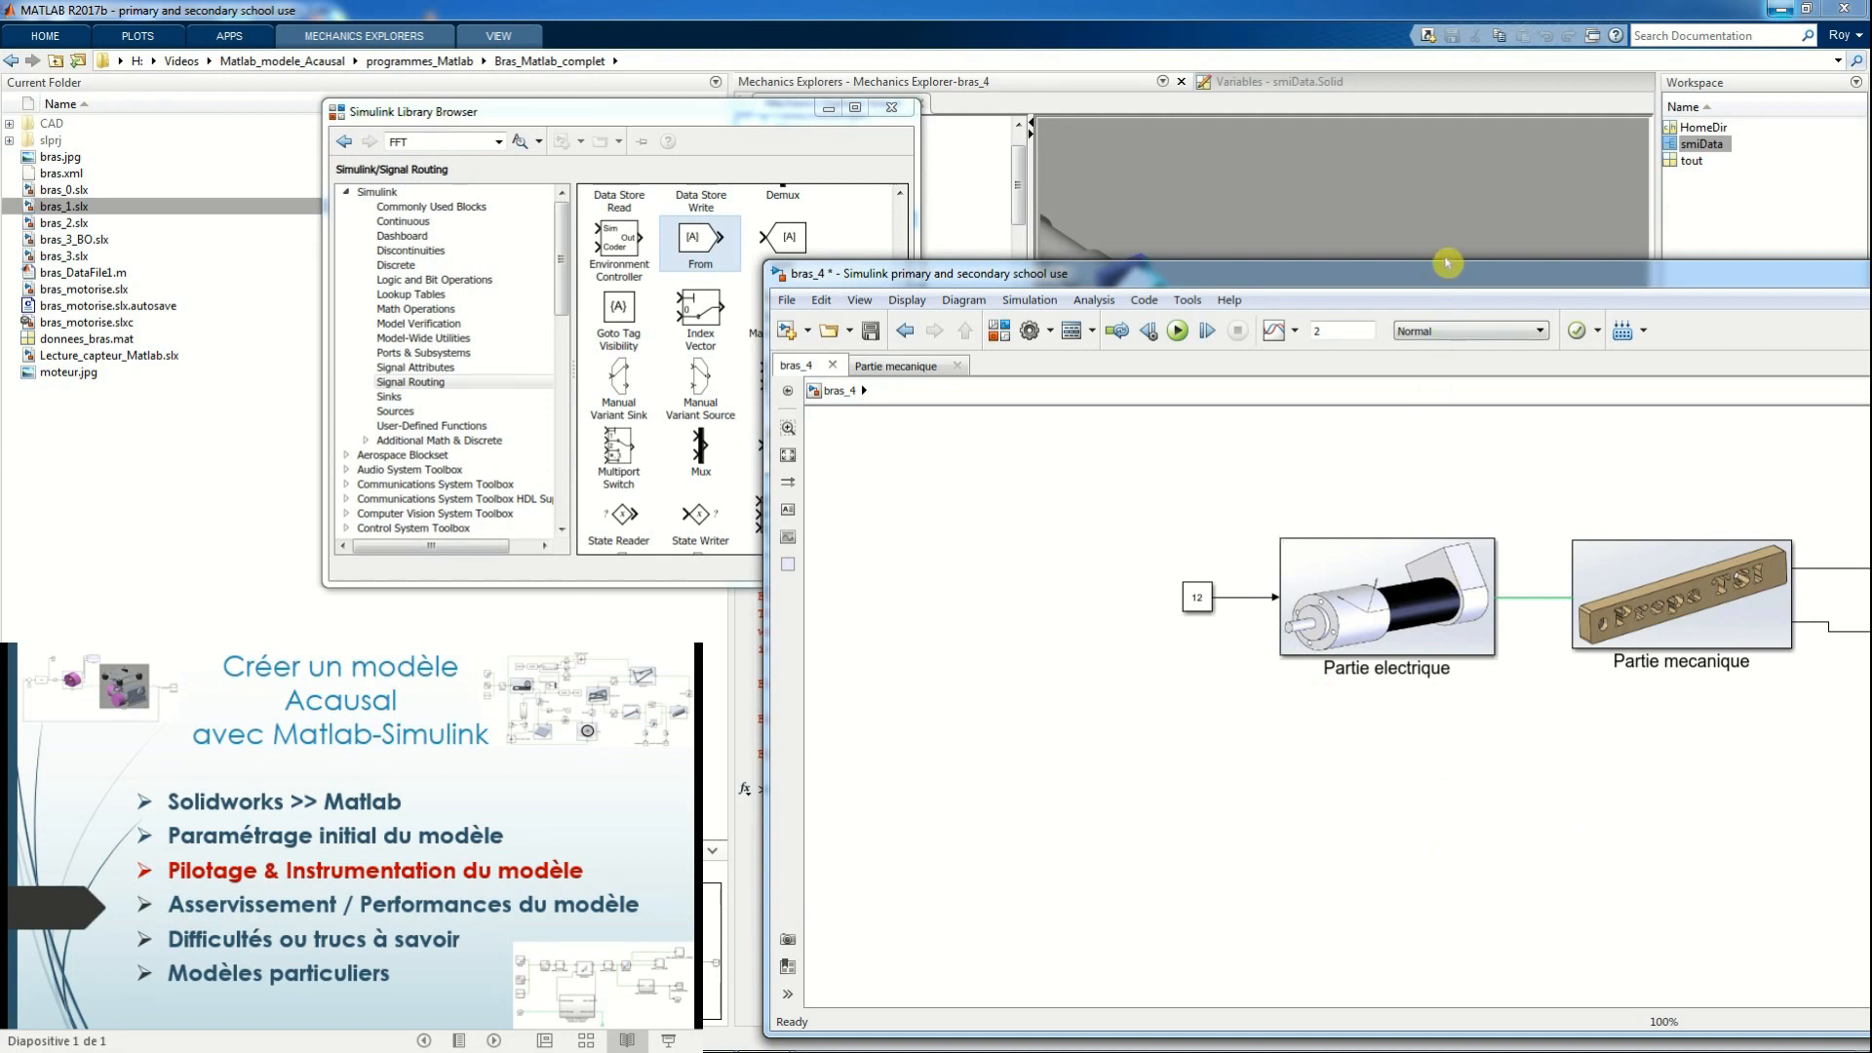
pyautogui.moveTo(1448, 261); pyautogui.dragTo(1448, 499)
pyautogui.click(1181, 570)
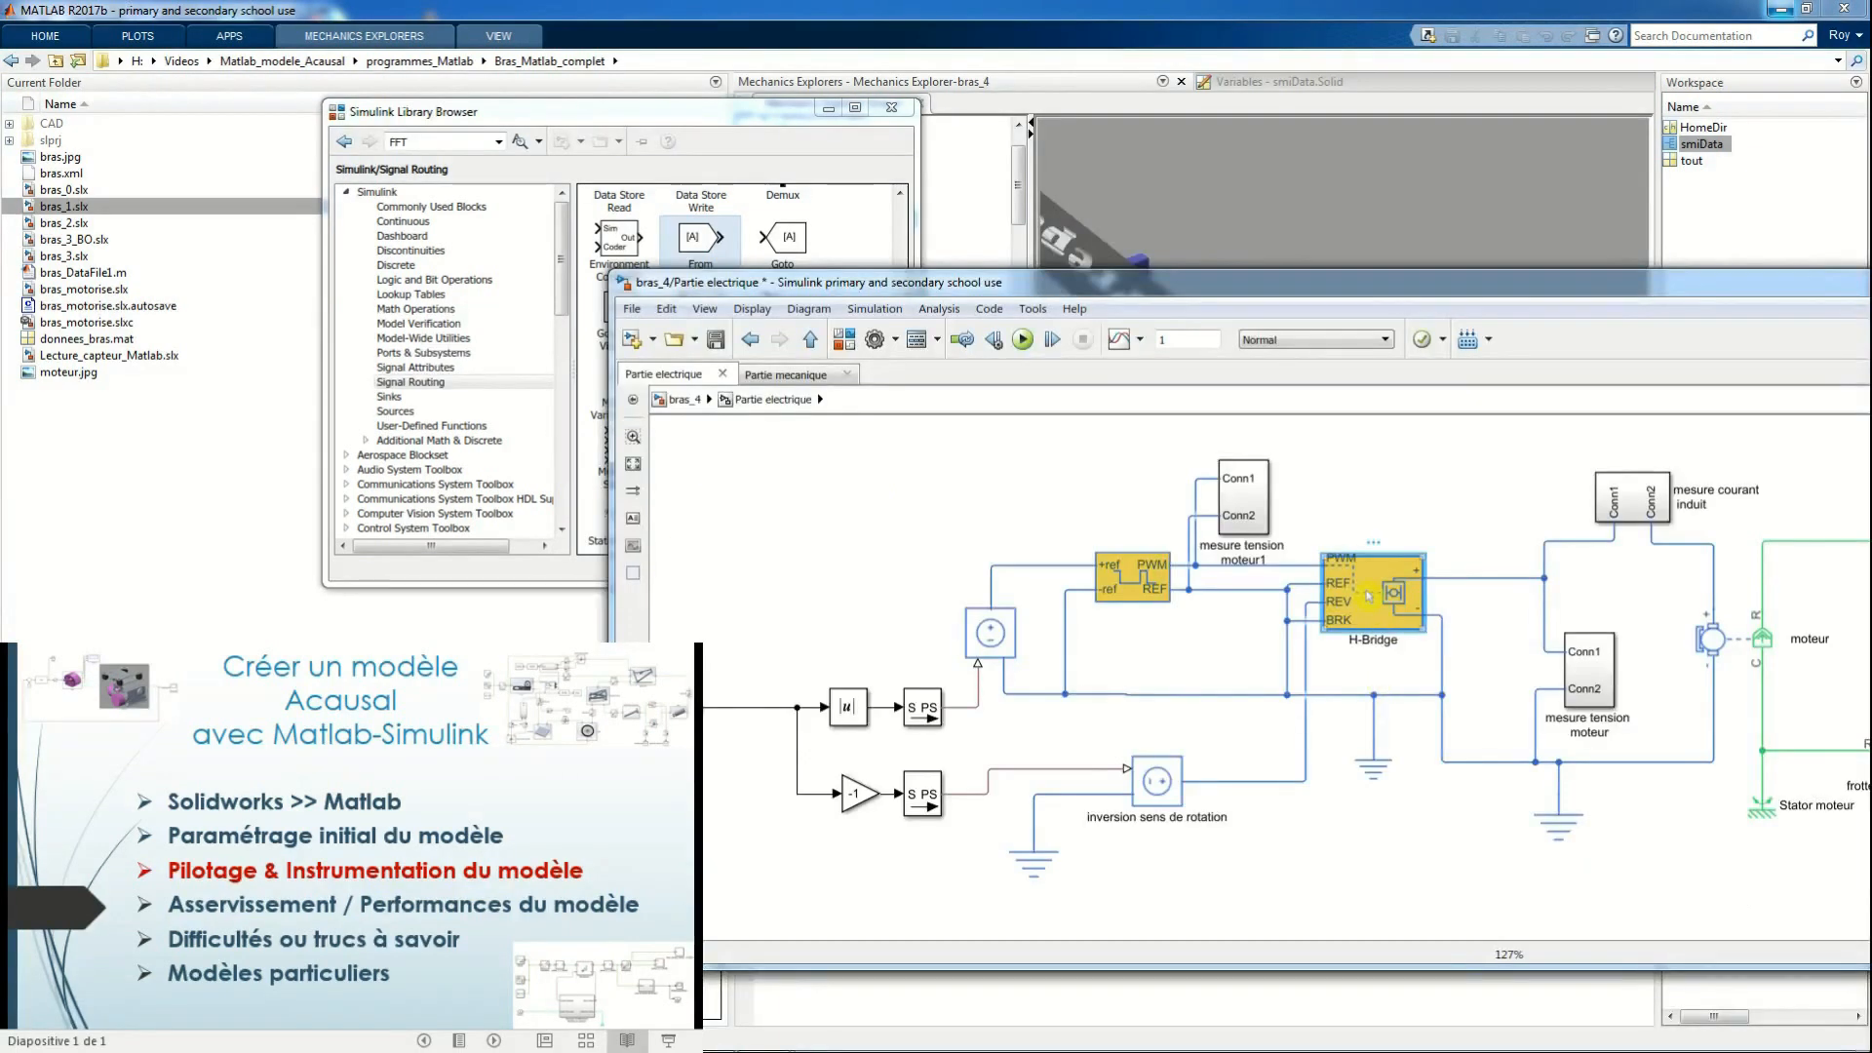
# Review the H-Bridge's simulation mode, input thresholds and bridge parameters, and identify the ground reference beneath the block
pyautogui.doubleClick(1368, 597)
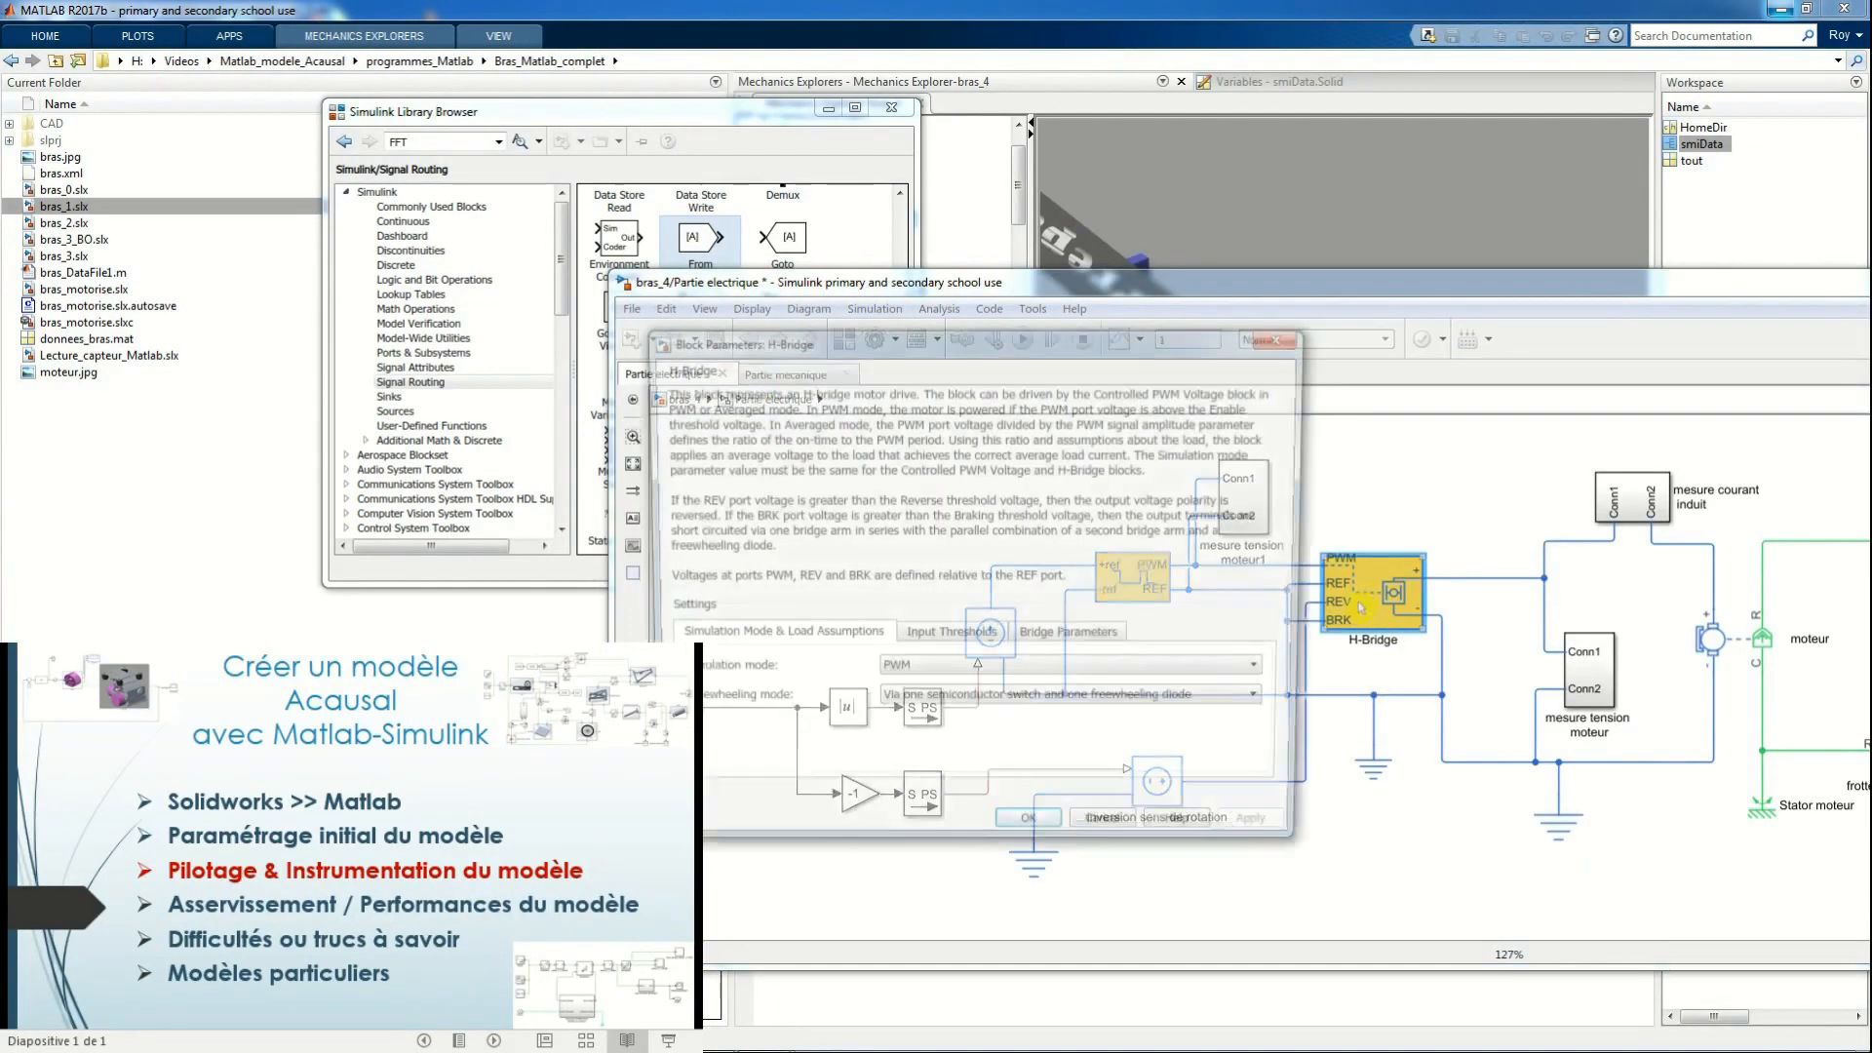
pyautogui.moveTo(1133, 317); pyautogui.dragTo(1532, 310)
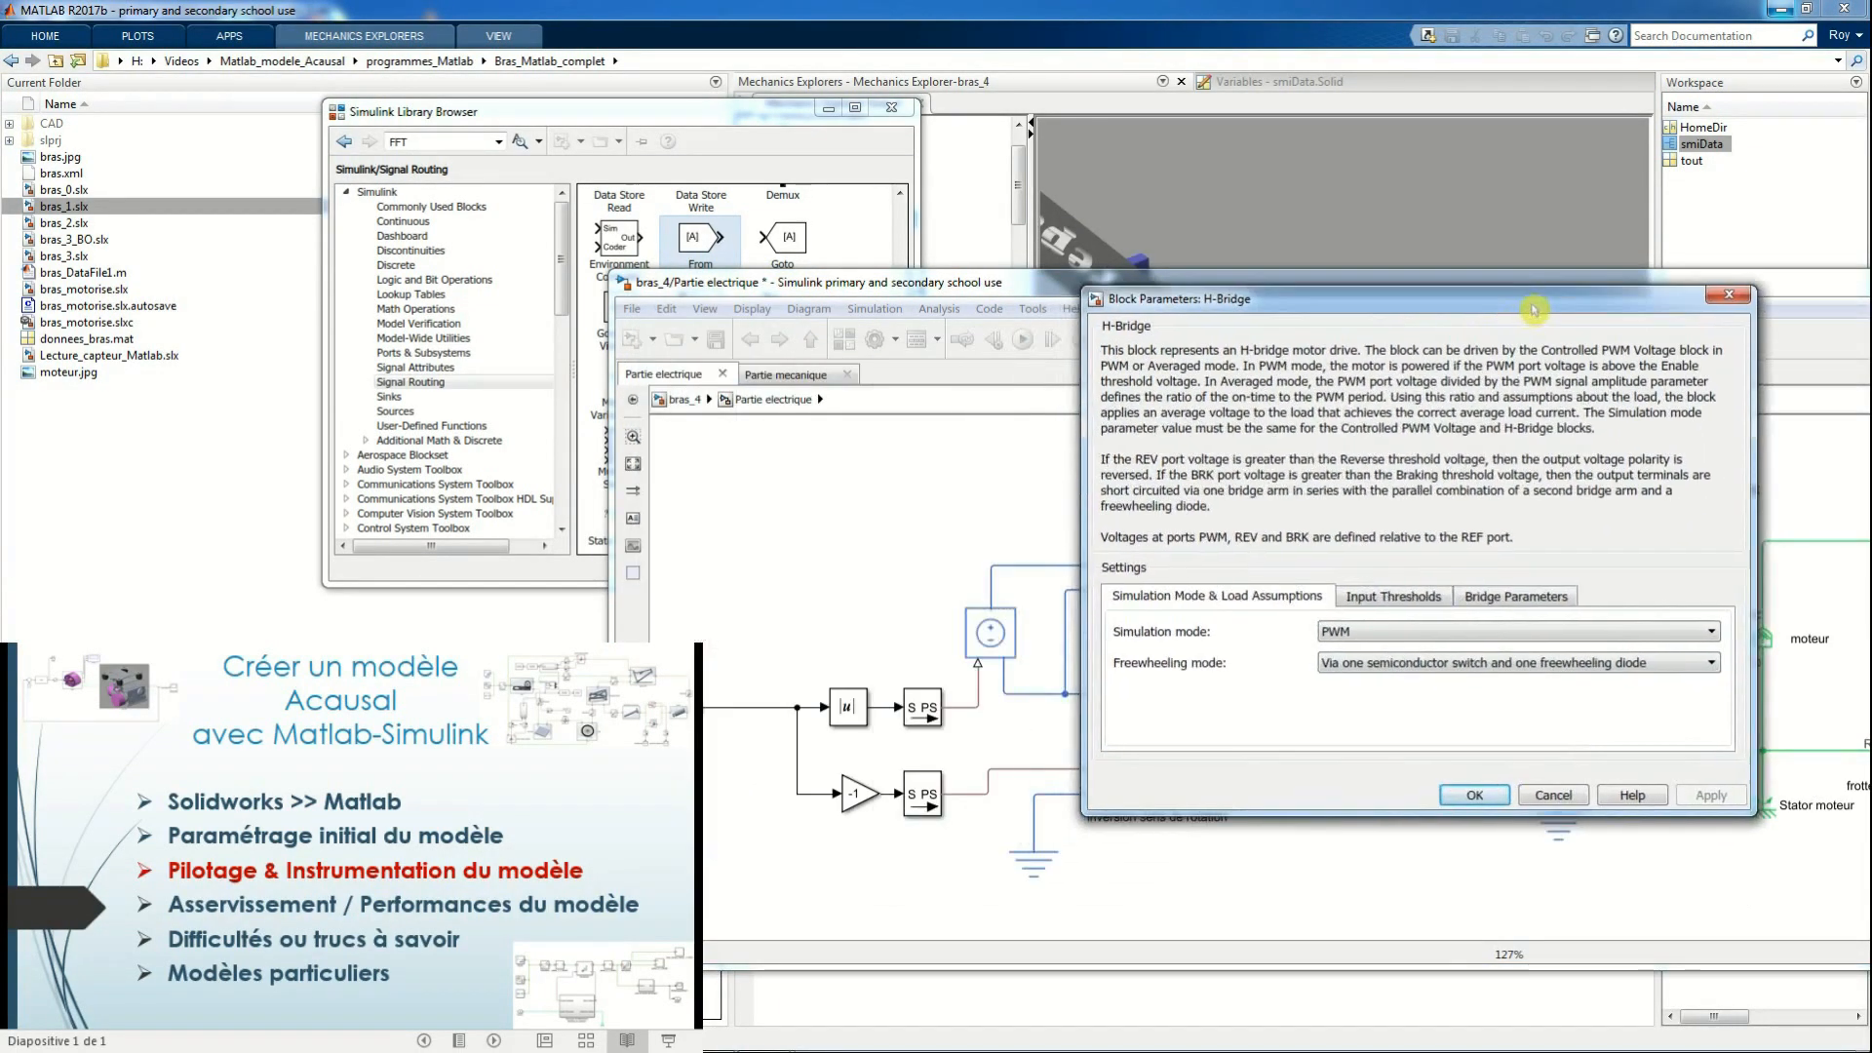
pyautogui.click(1392, 596)
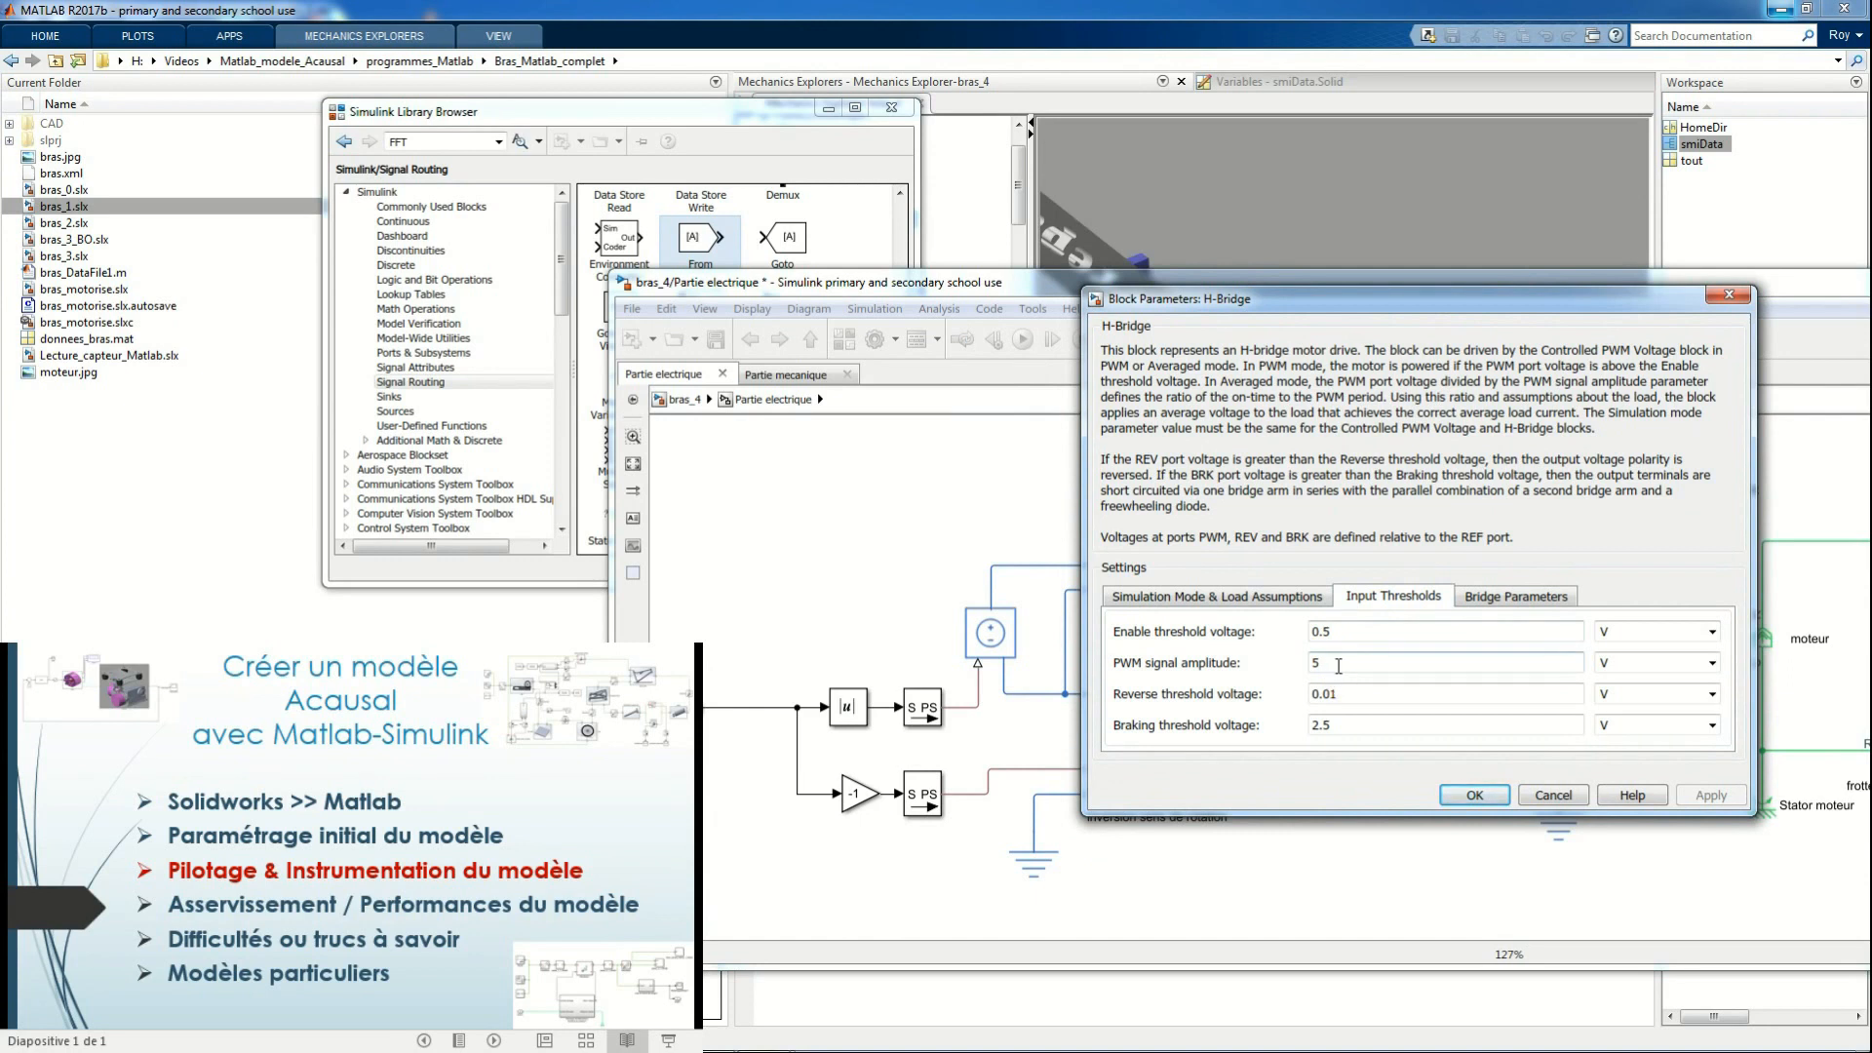
pyautogui.click(1514, 596)
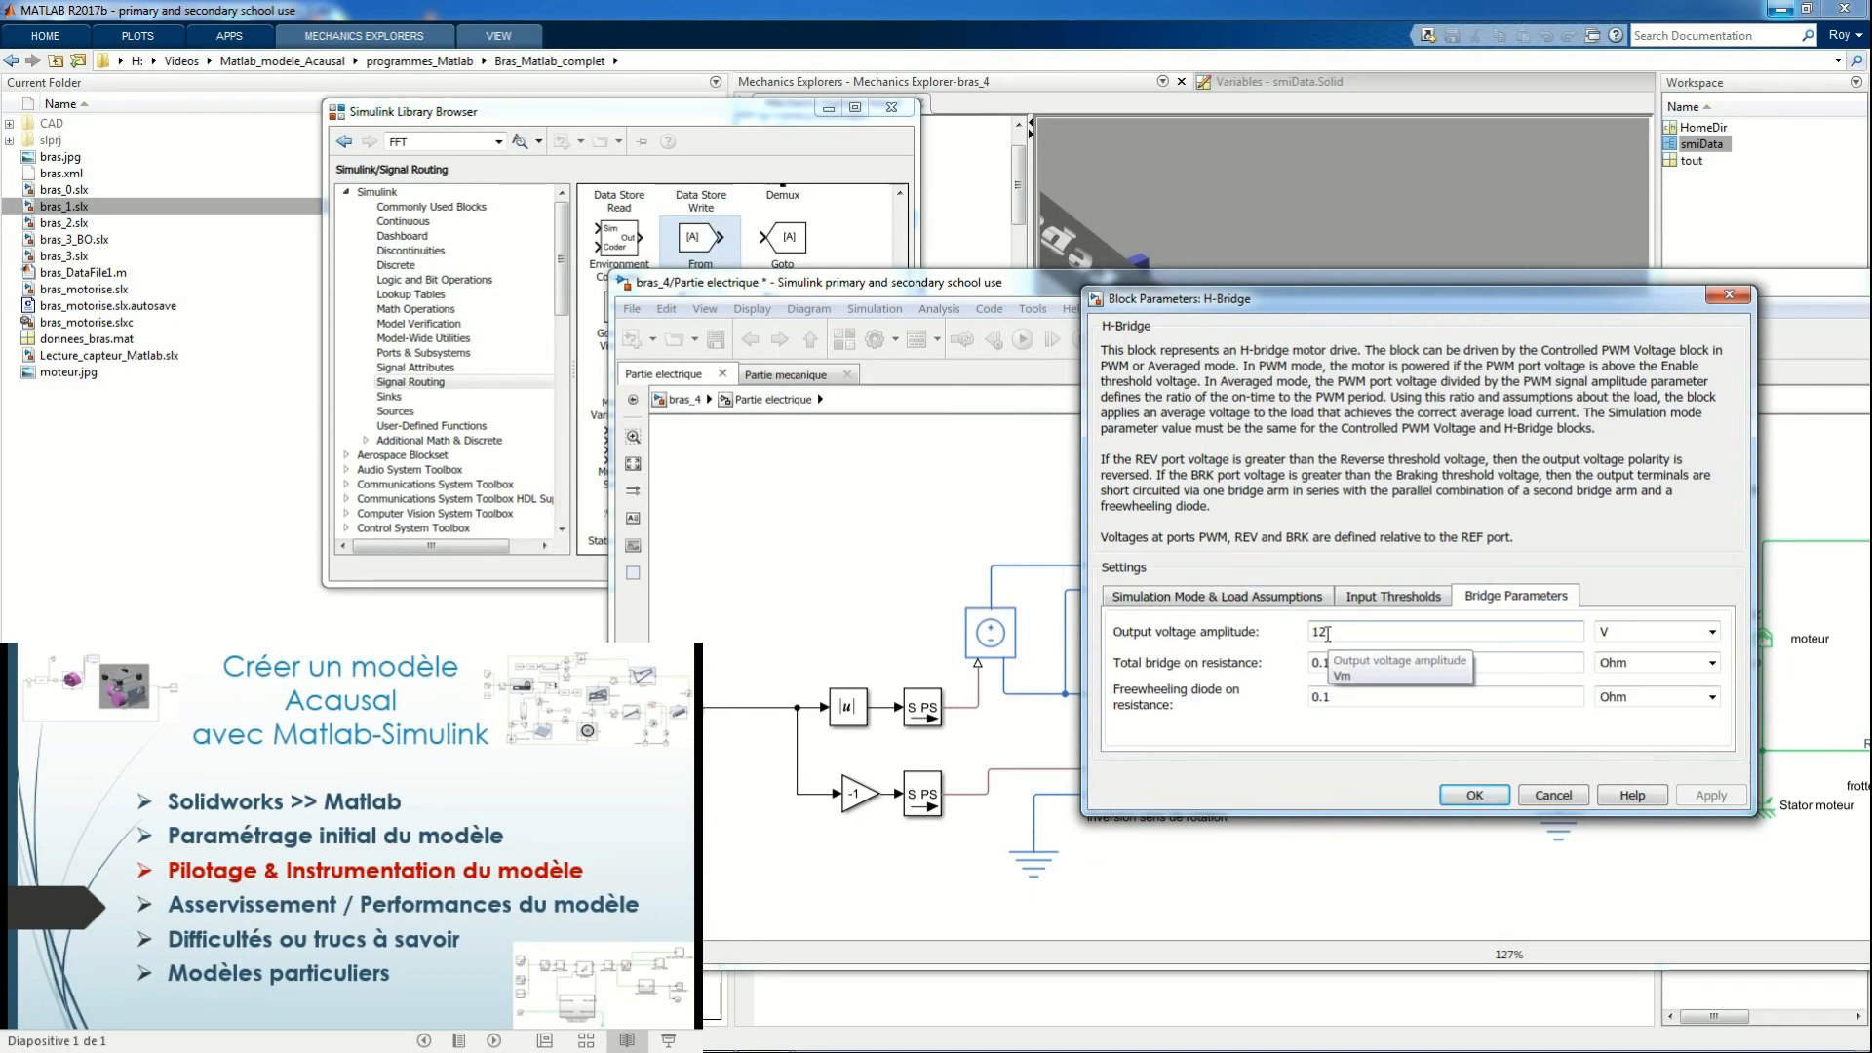
pyautogui.click(1384, 597)
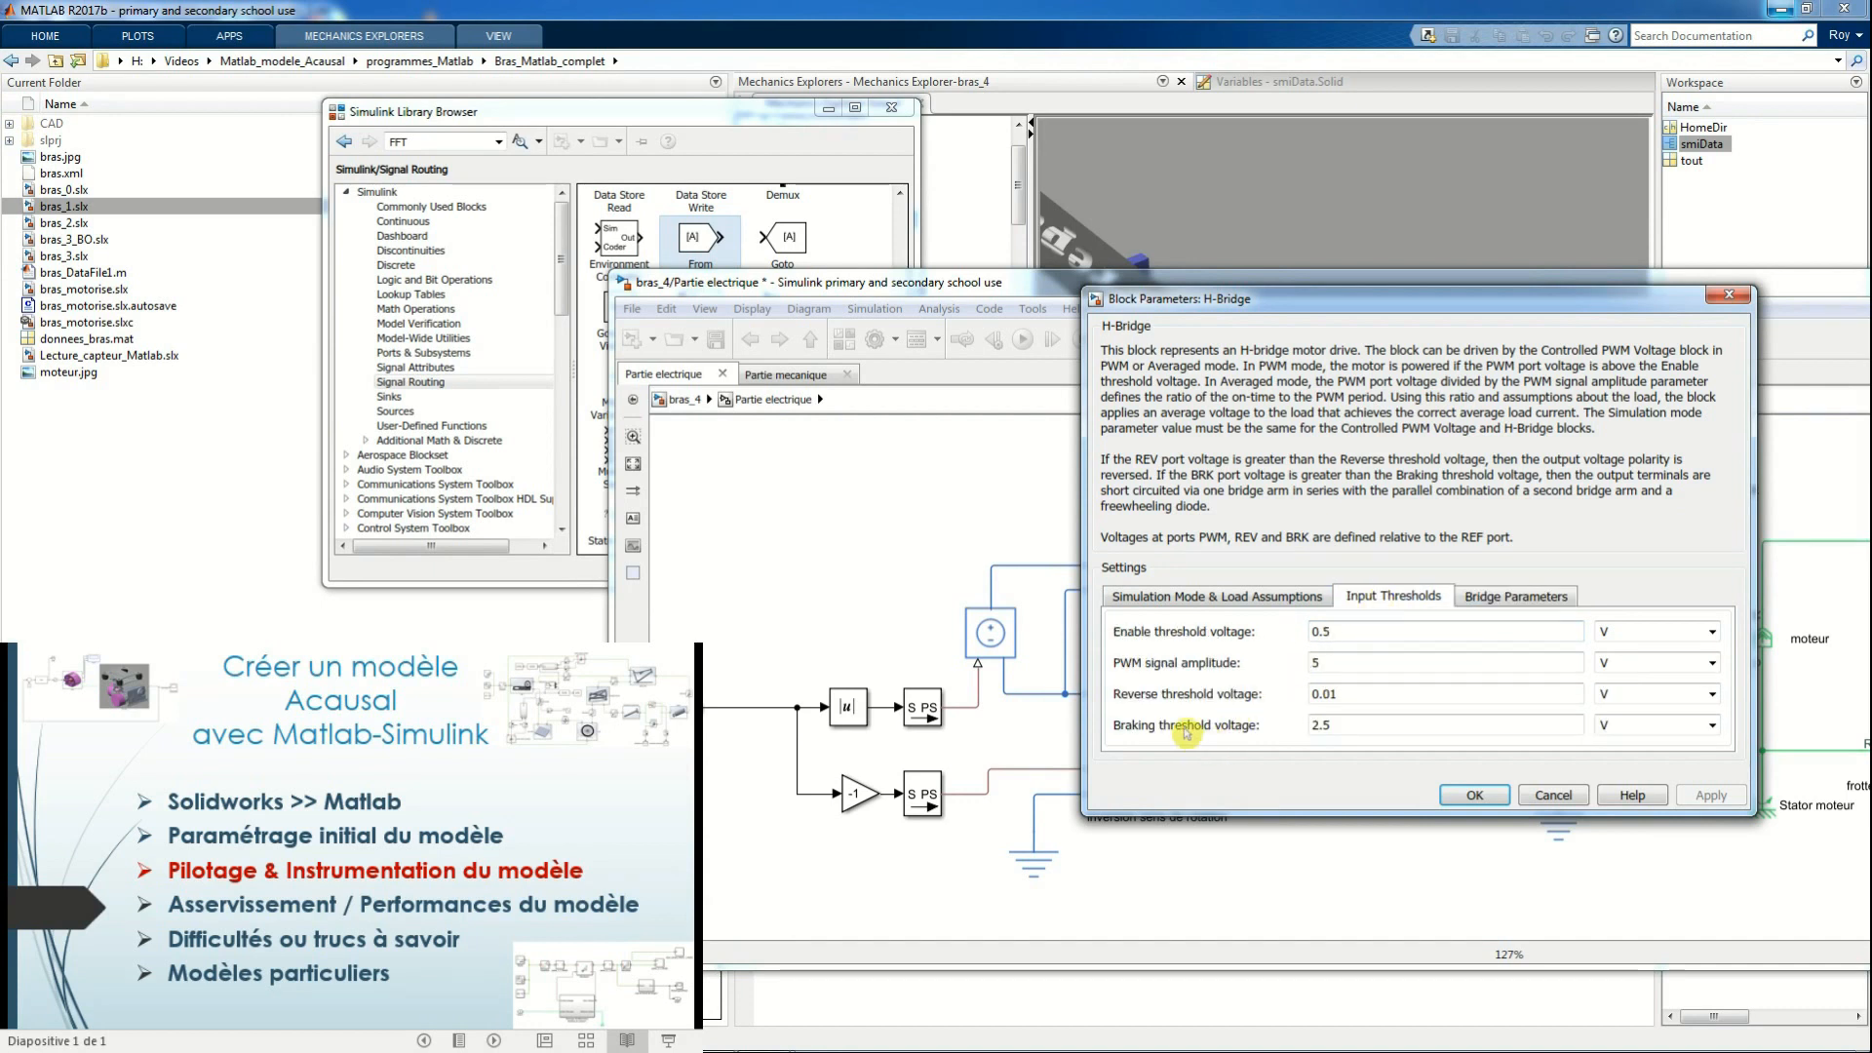
pyautogui.click(1474, 795)
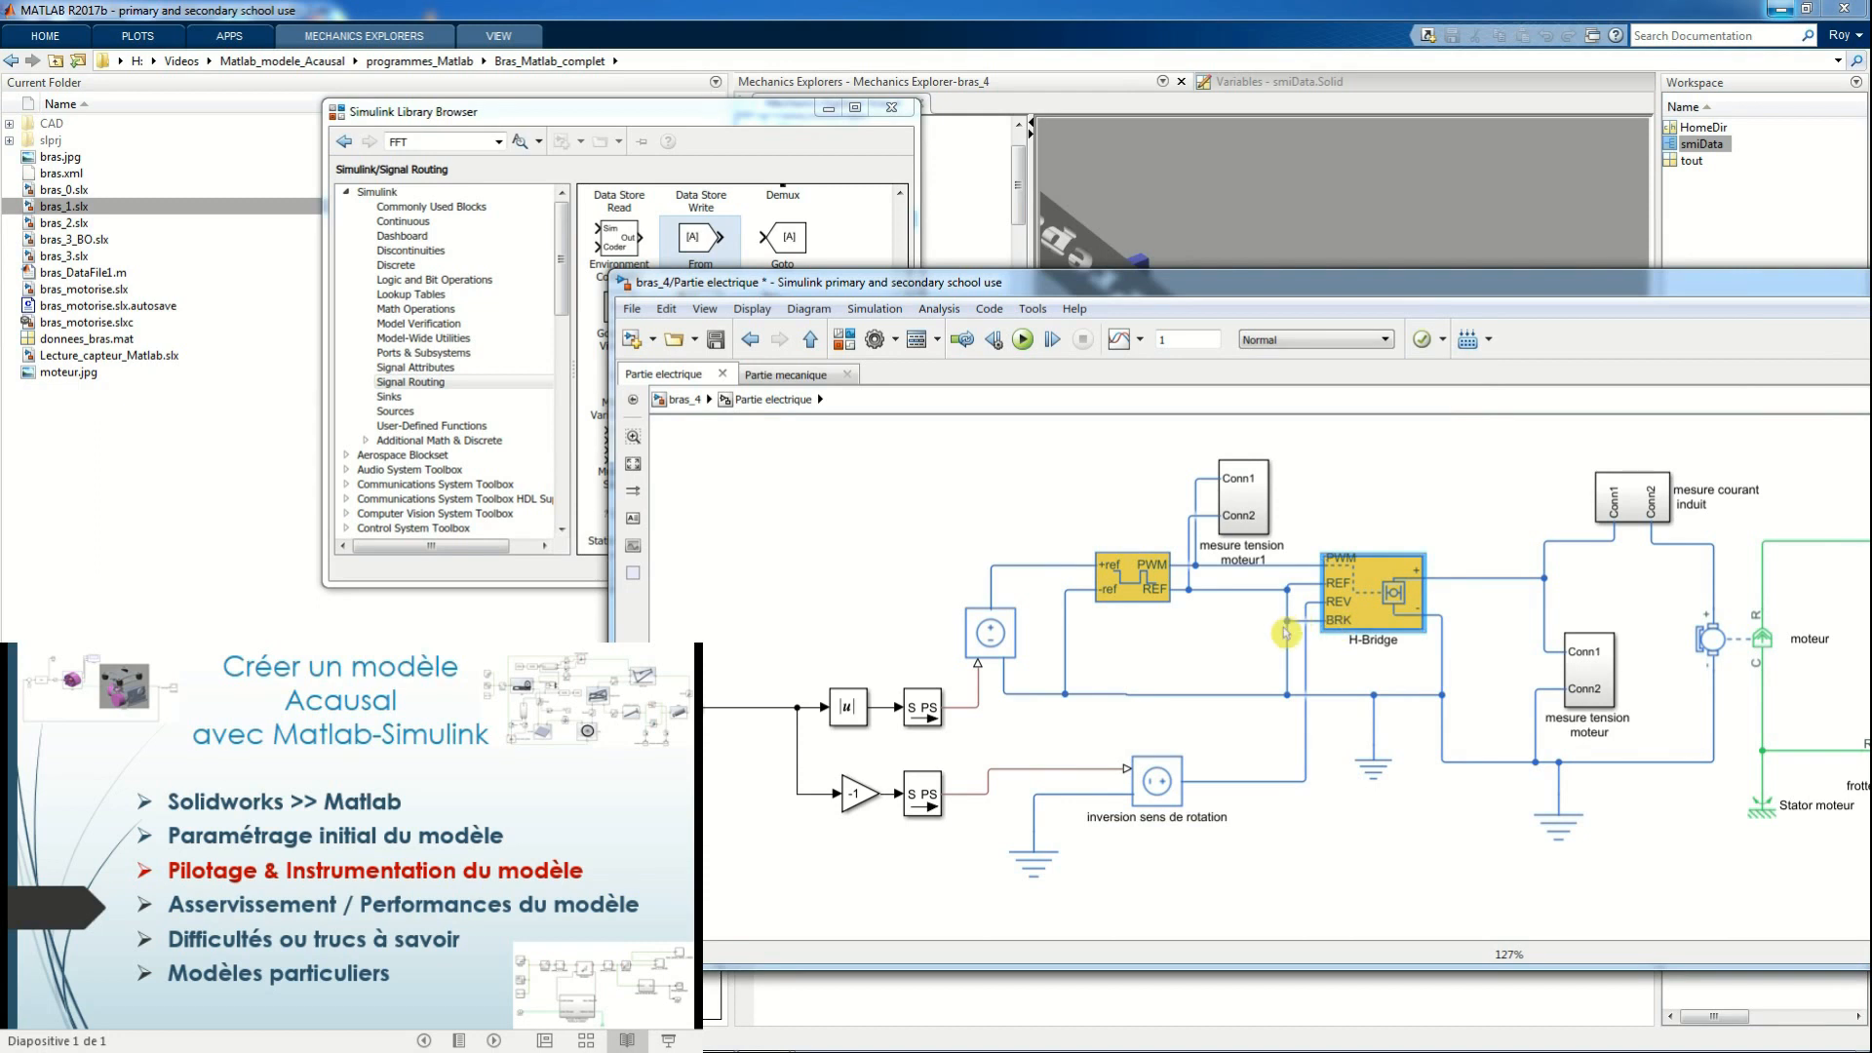
pyautogui.click(1376, 756)
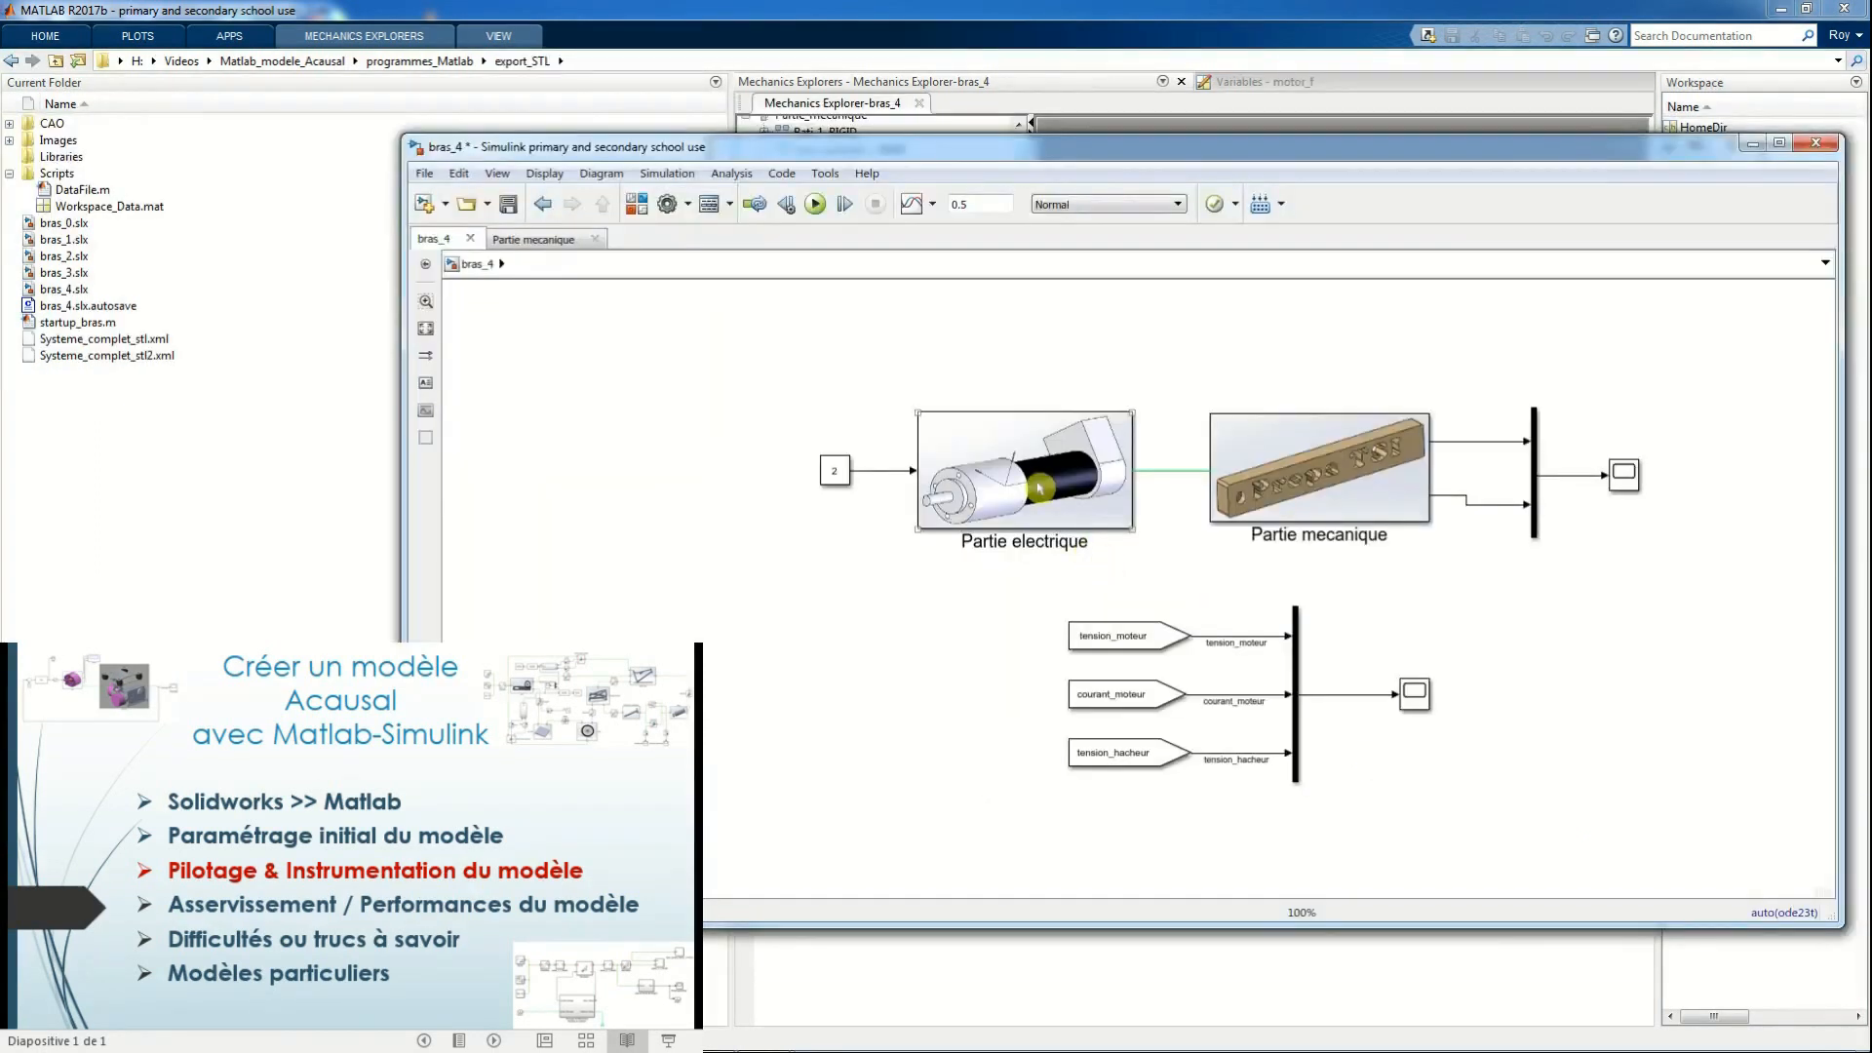
# Check the gear ratio of the Gear Box between the motor and the Conn1 output
pyautogui.doubleClick(1039, 488)
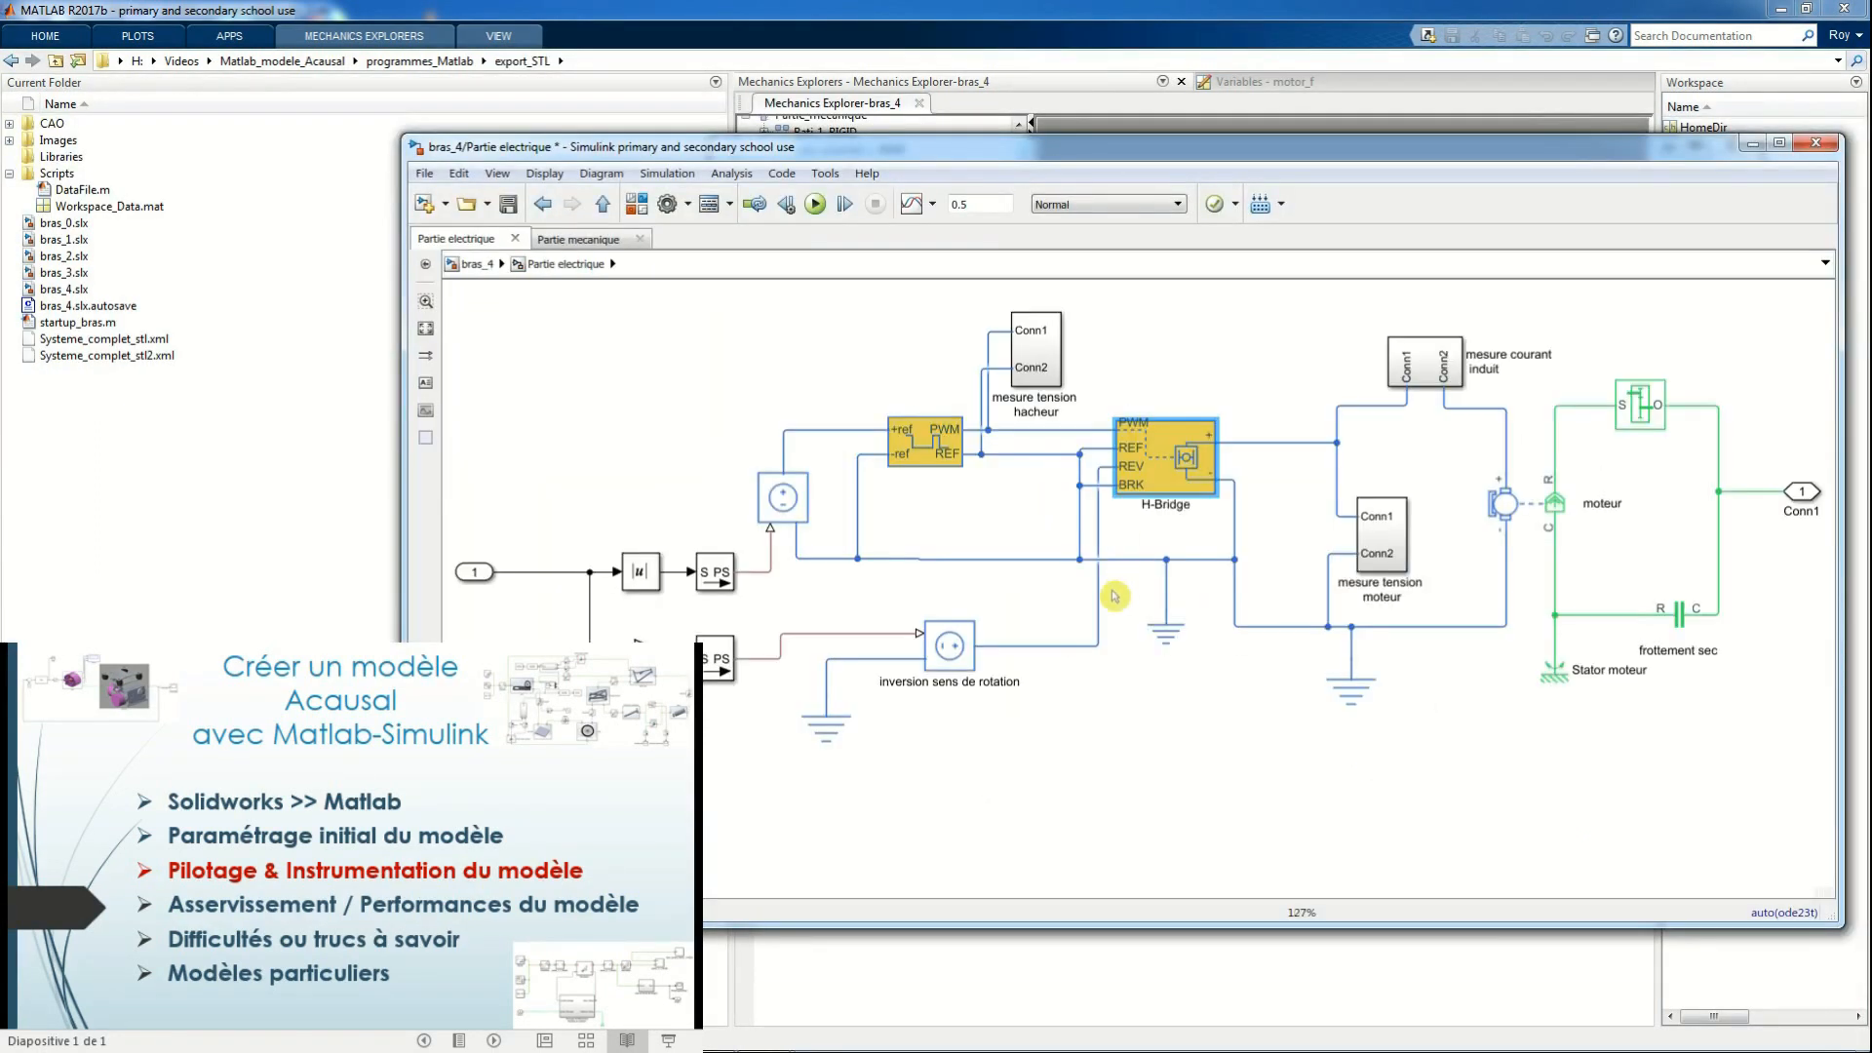
pyautogui.click(1658, 401)
pyautogui.doubleClick(1641, 409)
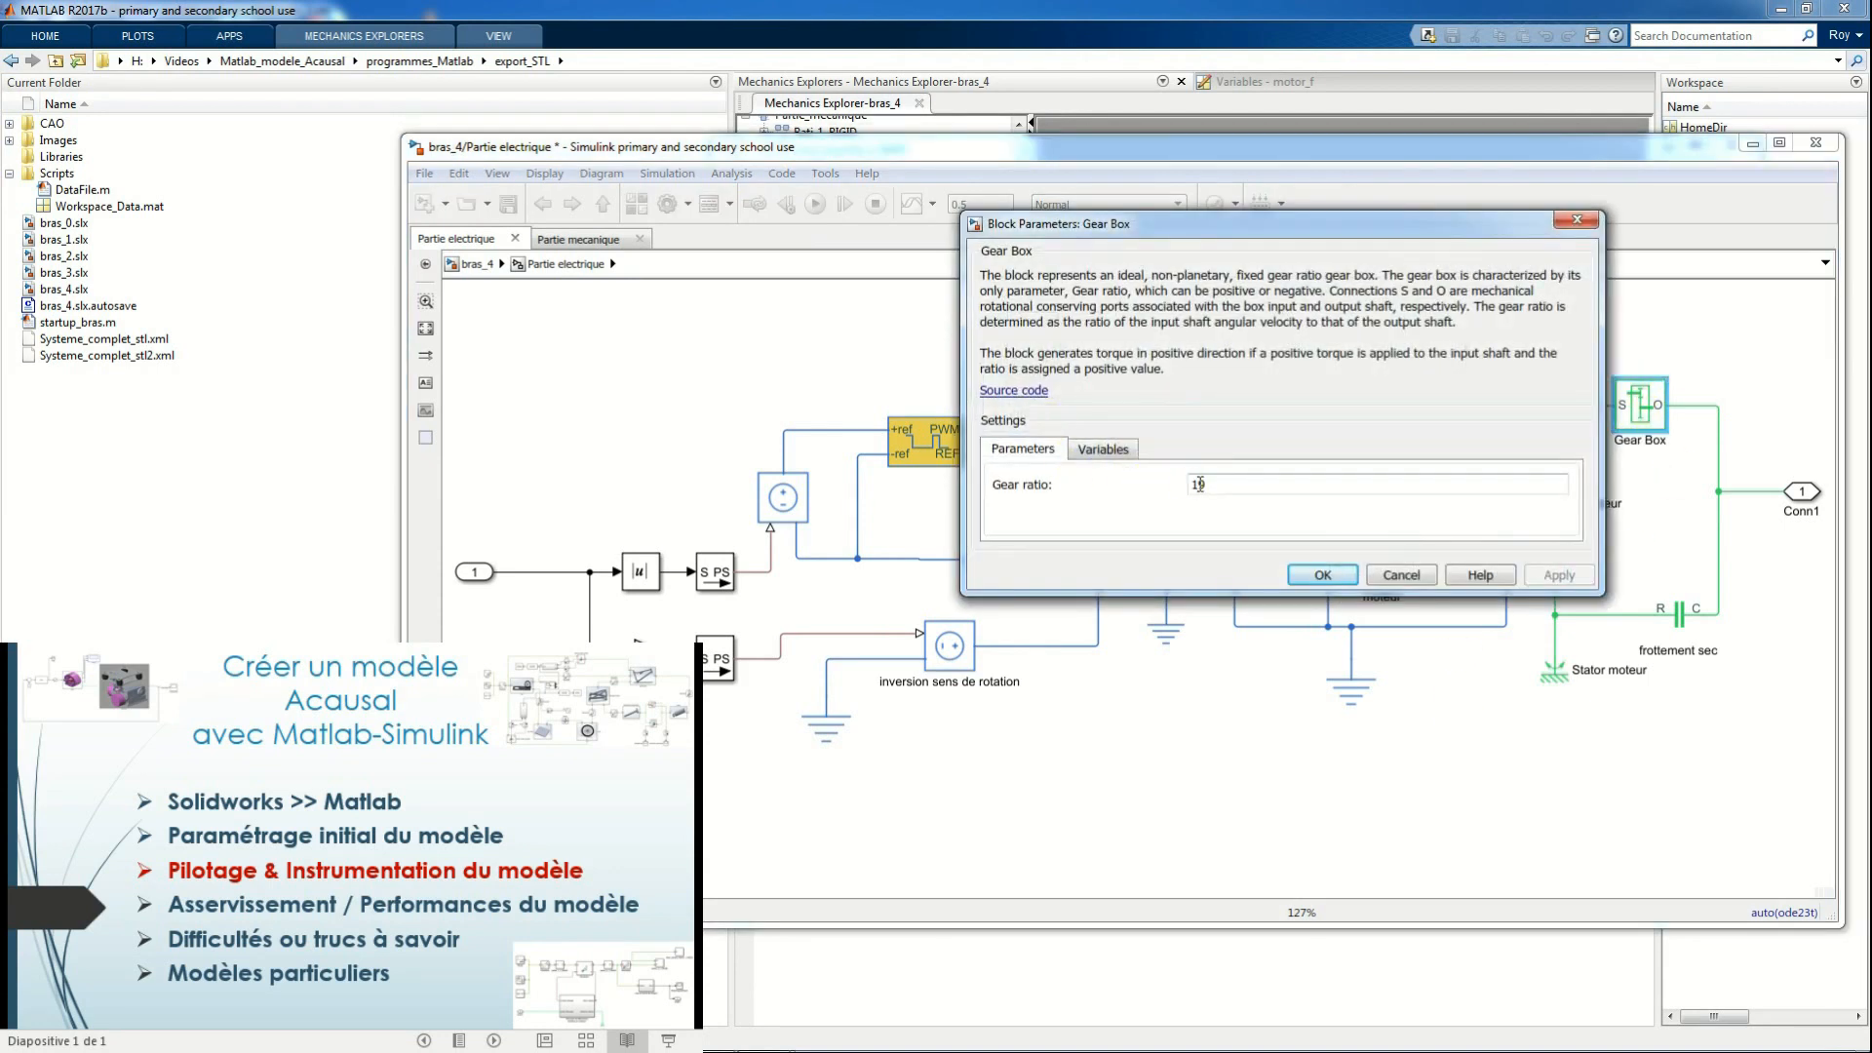
pyautogui.click(1328, 577)
# Check that the Controlled PWM Voltage and H-Bridge blocks use the same simulation mode
pyautogui.doubleClick(936, 439)
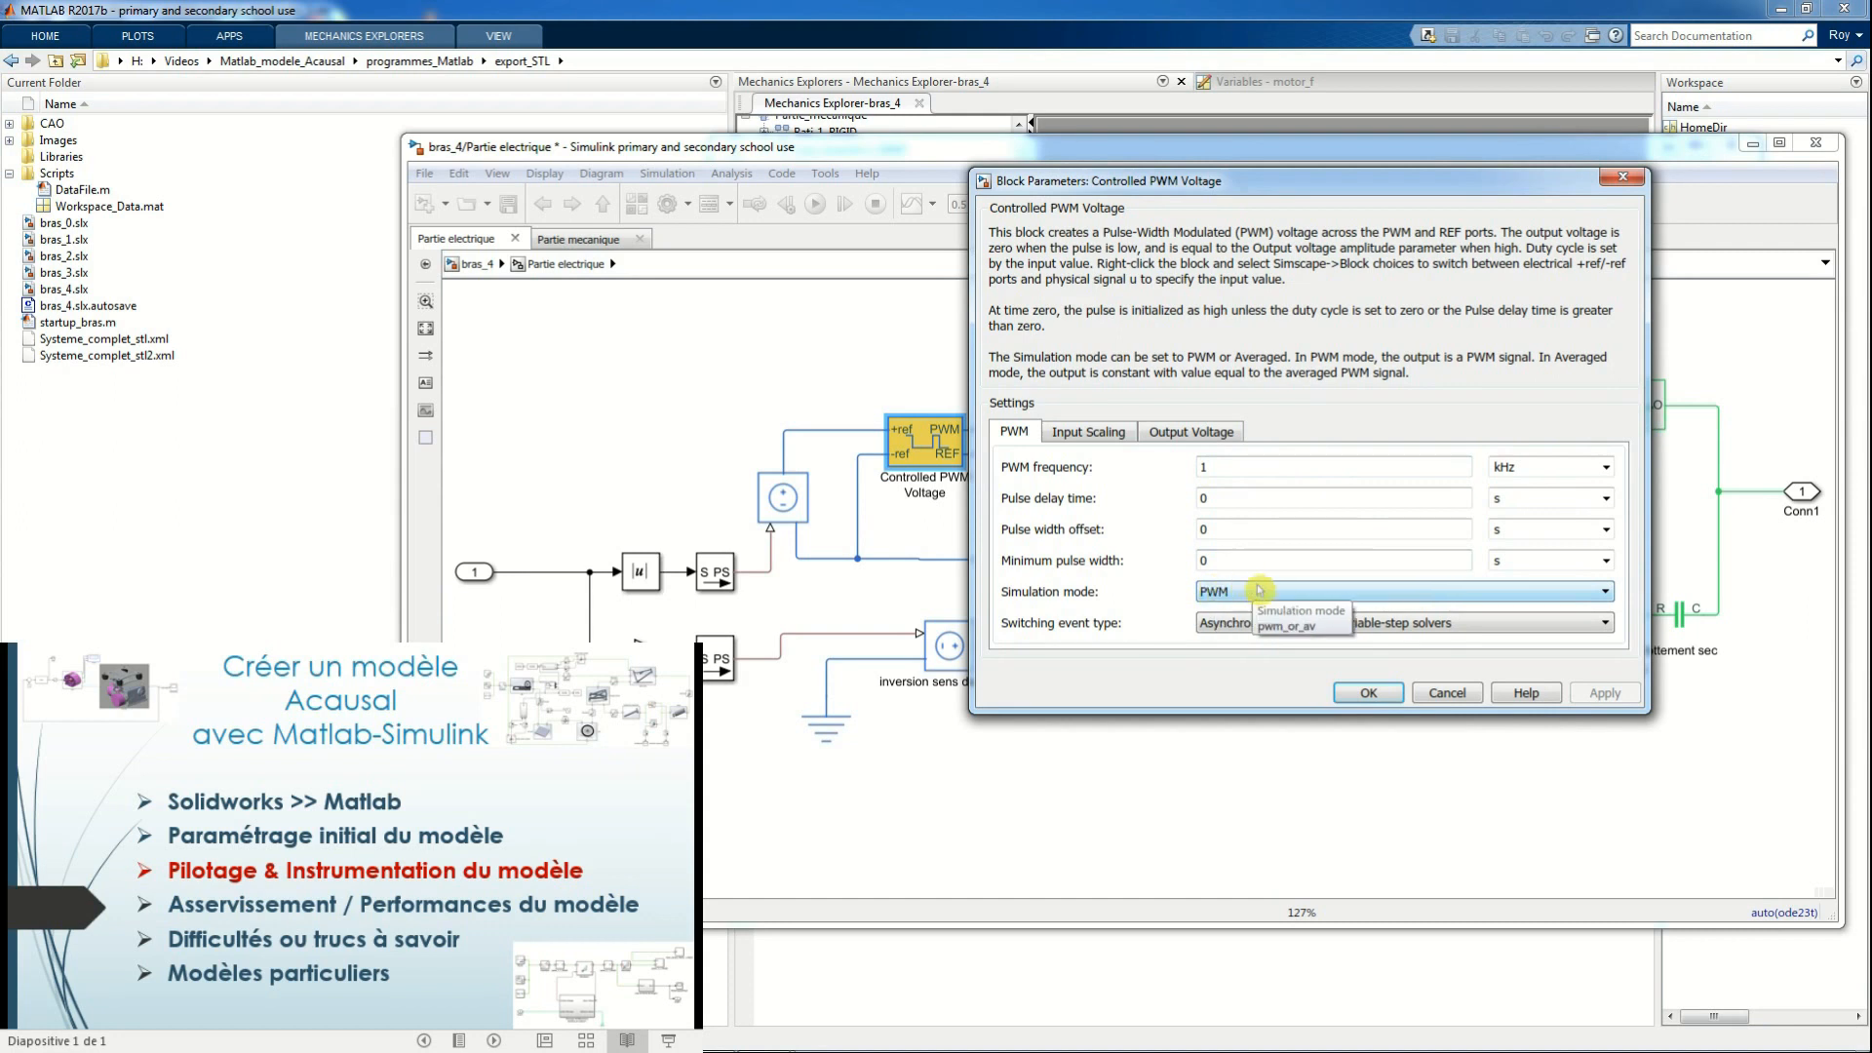
pyautogui.click(1605, 591)
pyautogui.click(1599, 608)
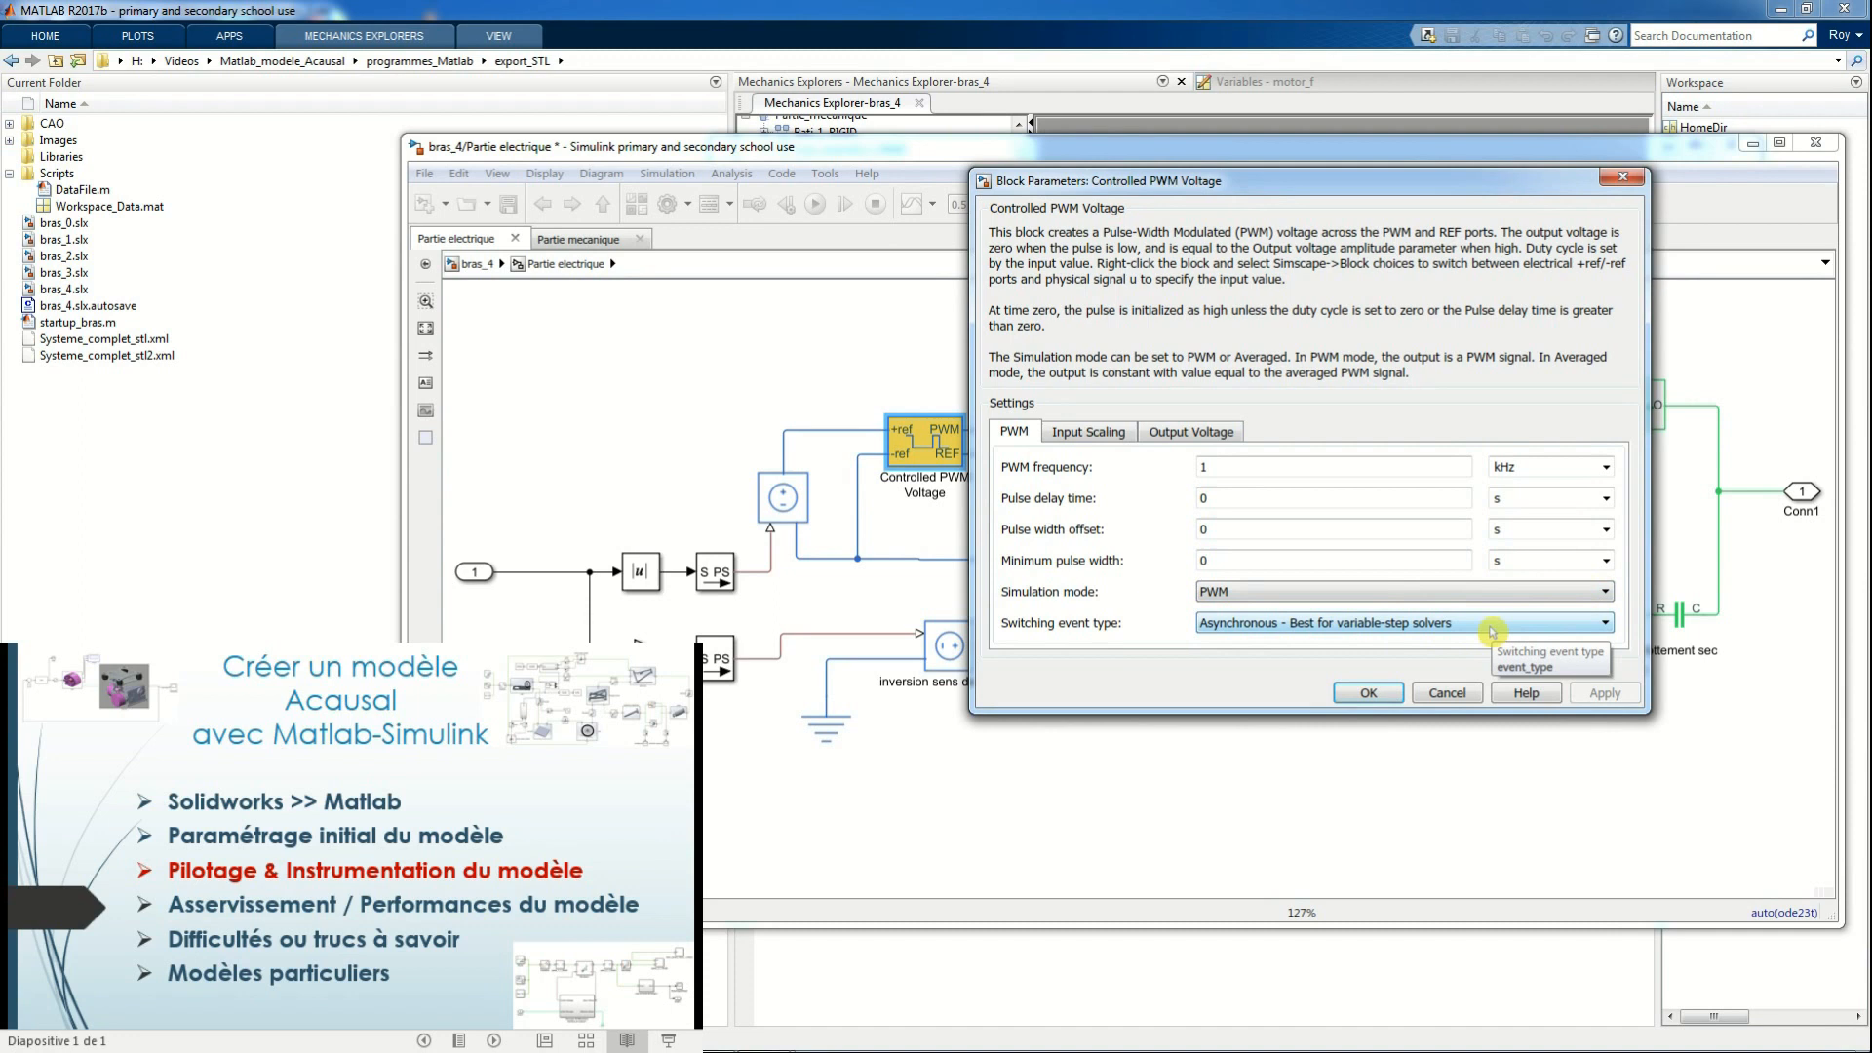
pyautogui.click(1368, 693)
pyautogui.doubleClick(1147, 479)
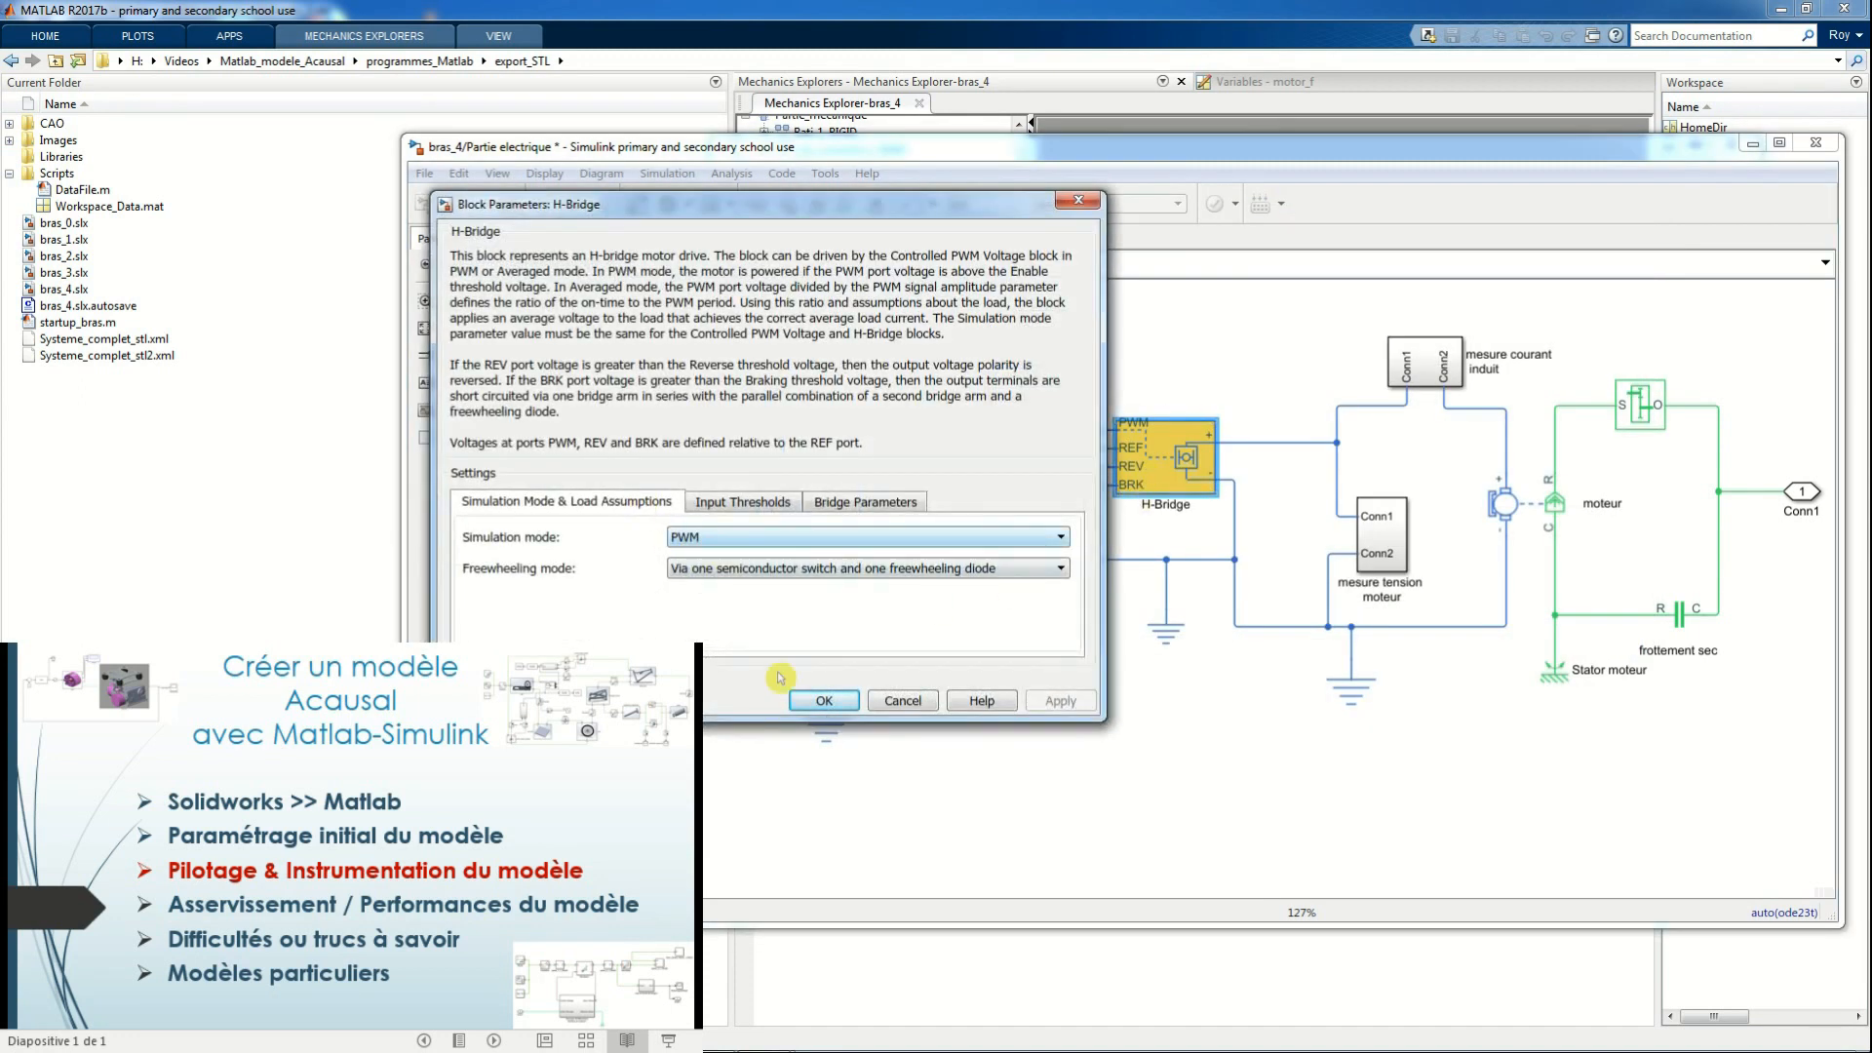
pyautogui.click(825, 701)
# Run the simulation from the bras_4 top level and view the motor voltage, motor current and chopper voltage curves in Scope1
pyautogui.click(474, 265)
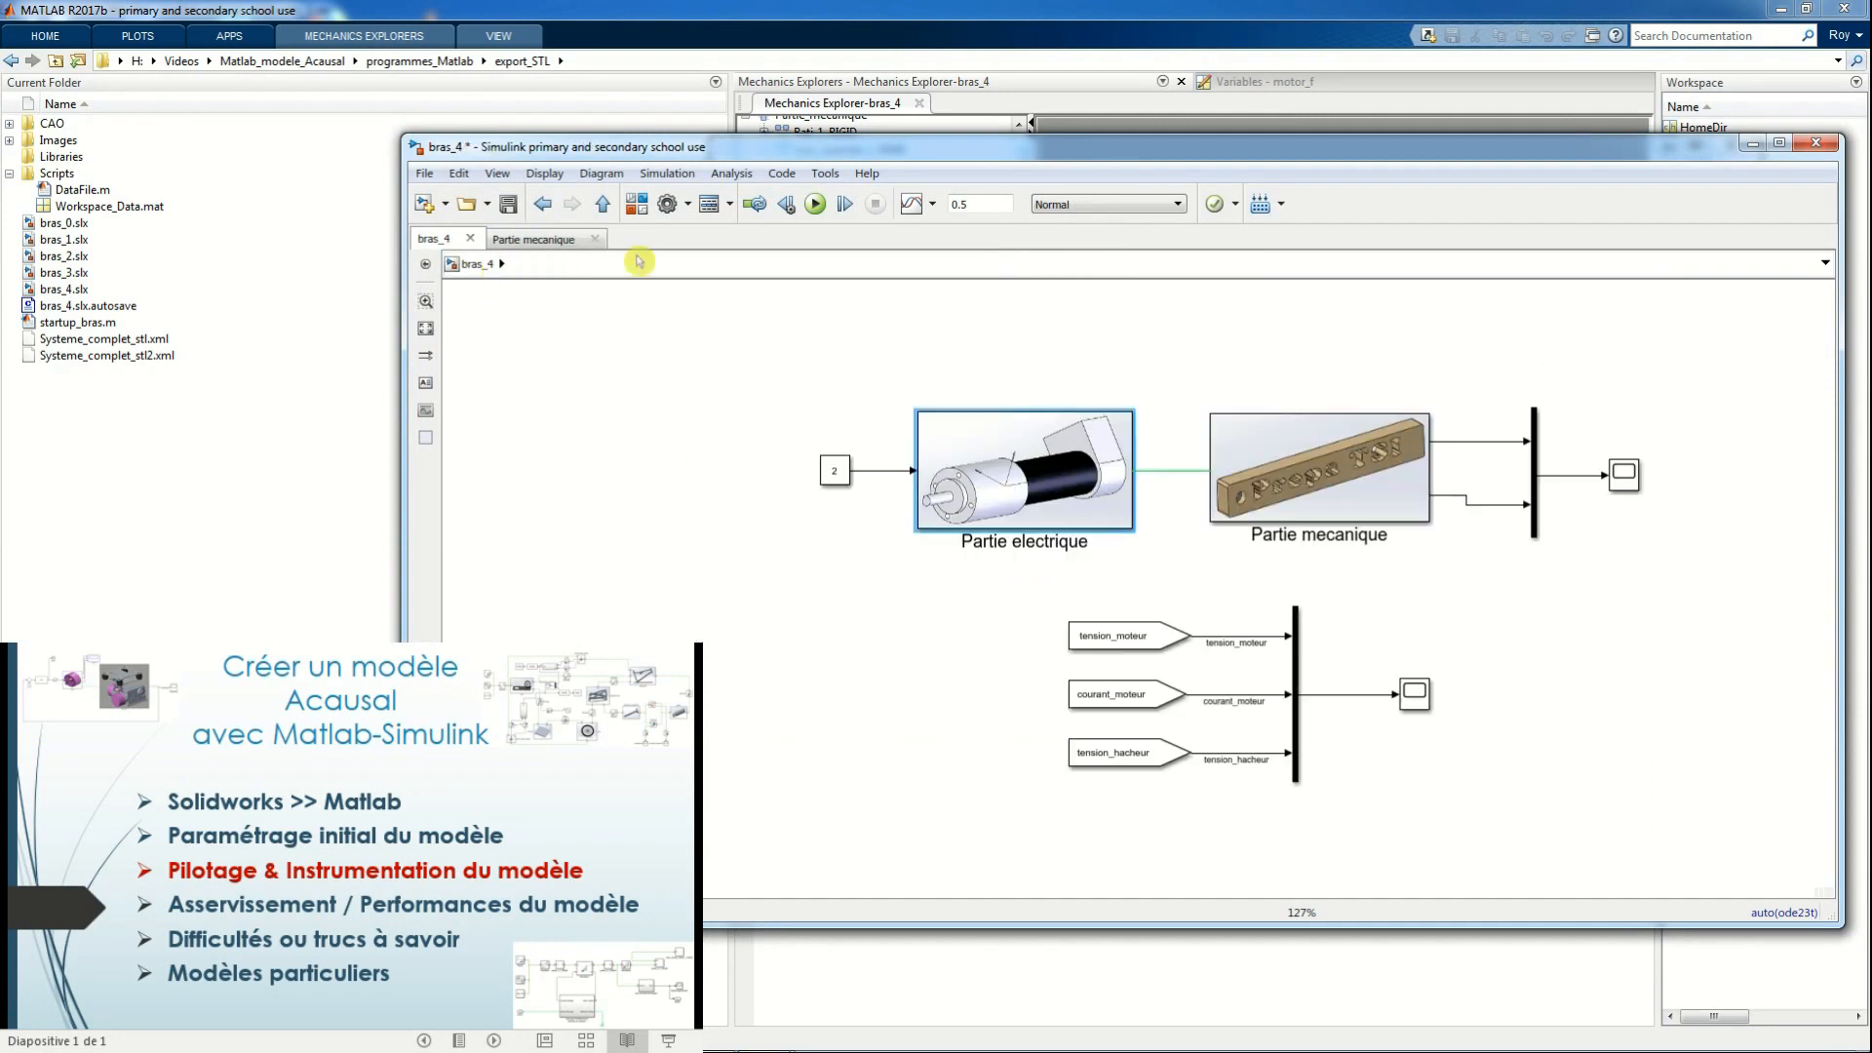
pyautogui.click(815, 204)
pyautogui.doubleClick(1415, 694)
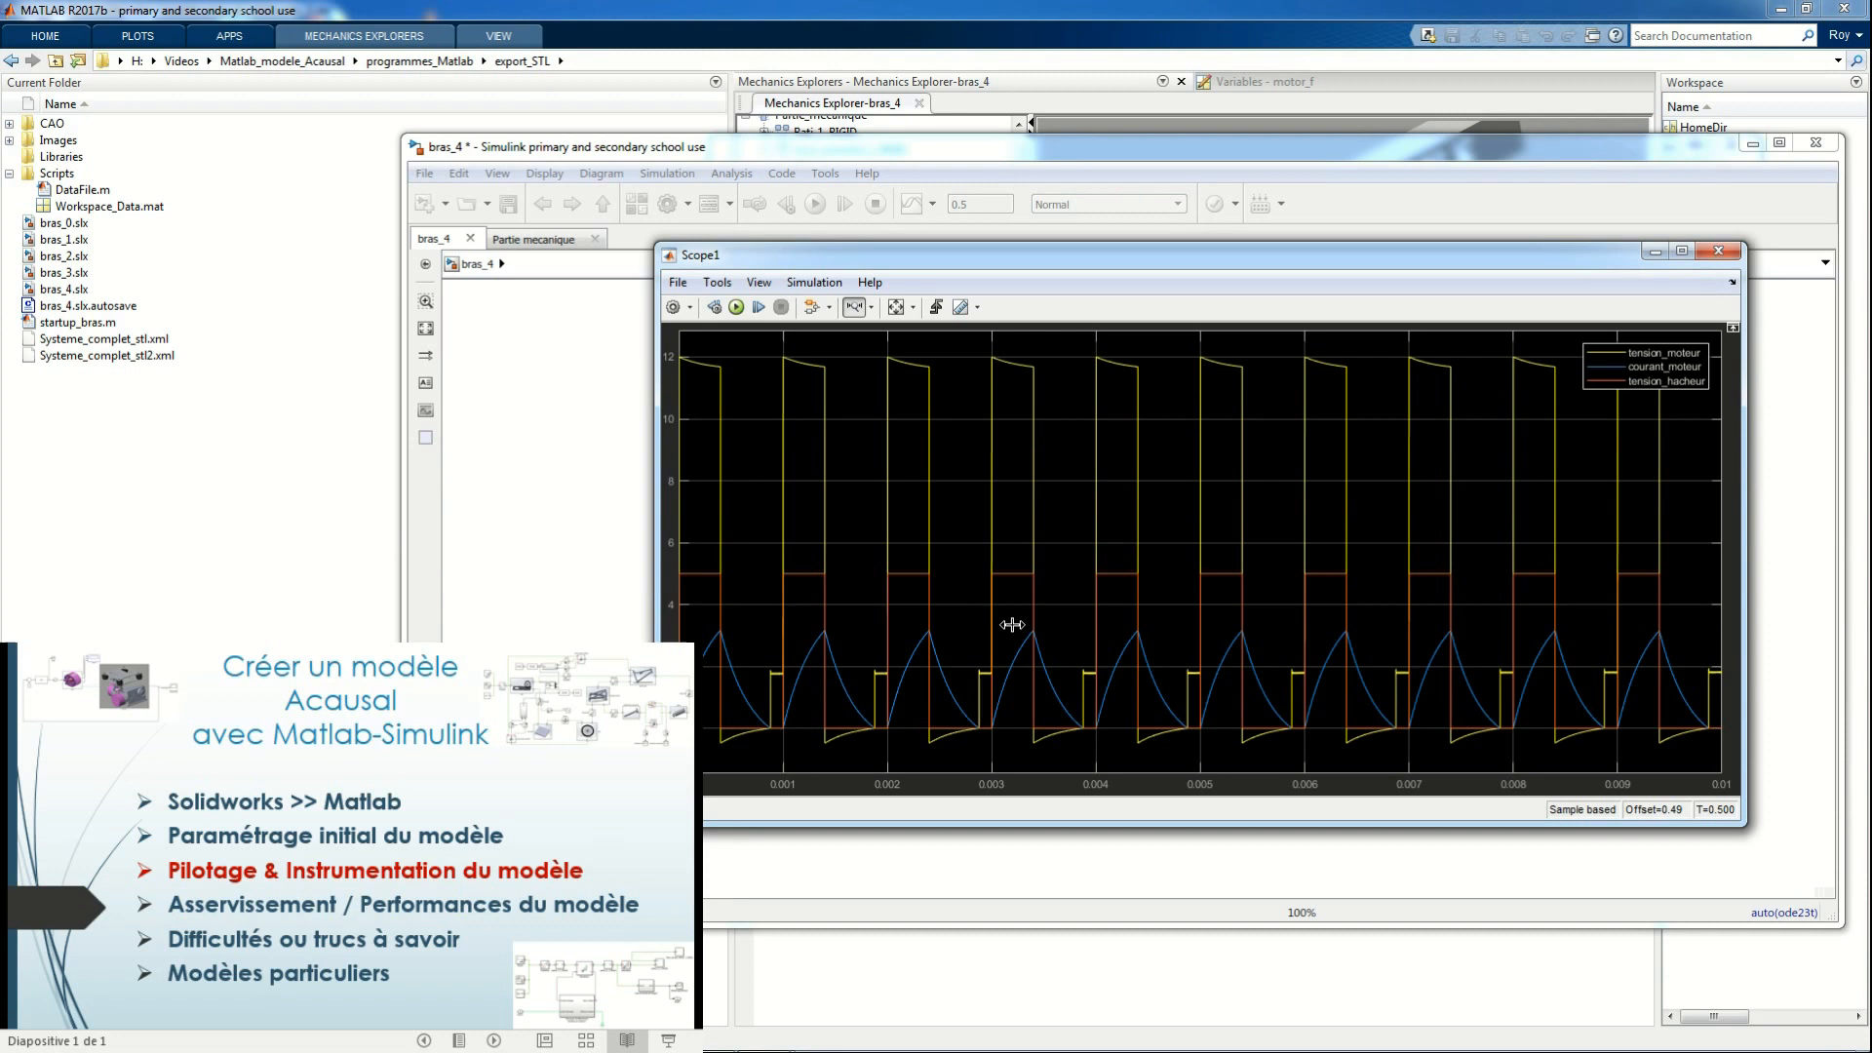
pyautogui.click(1723, 253)
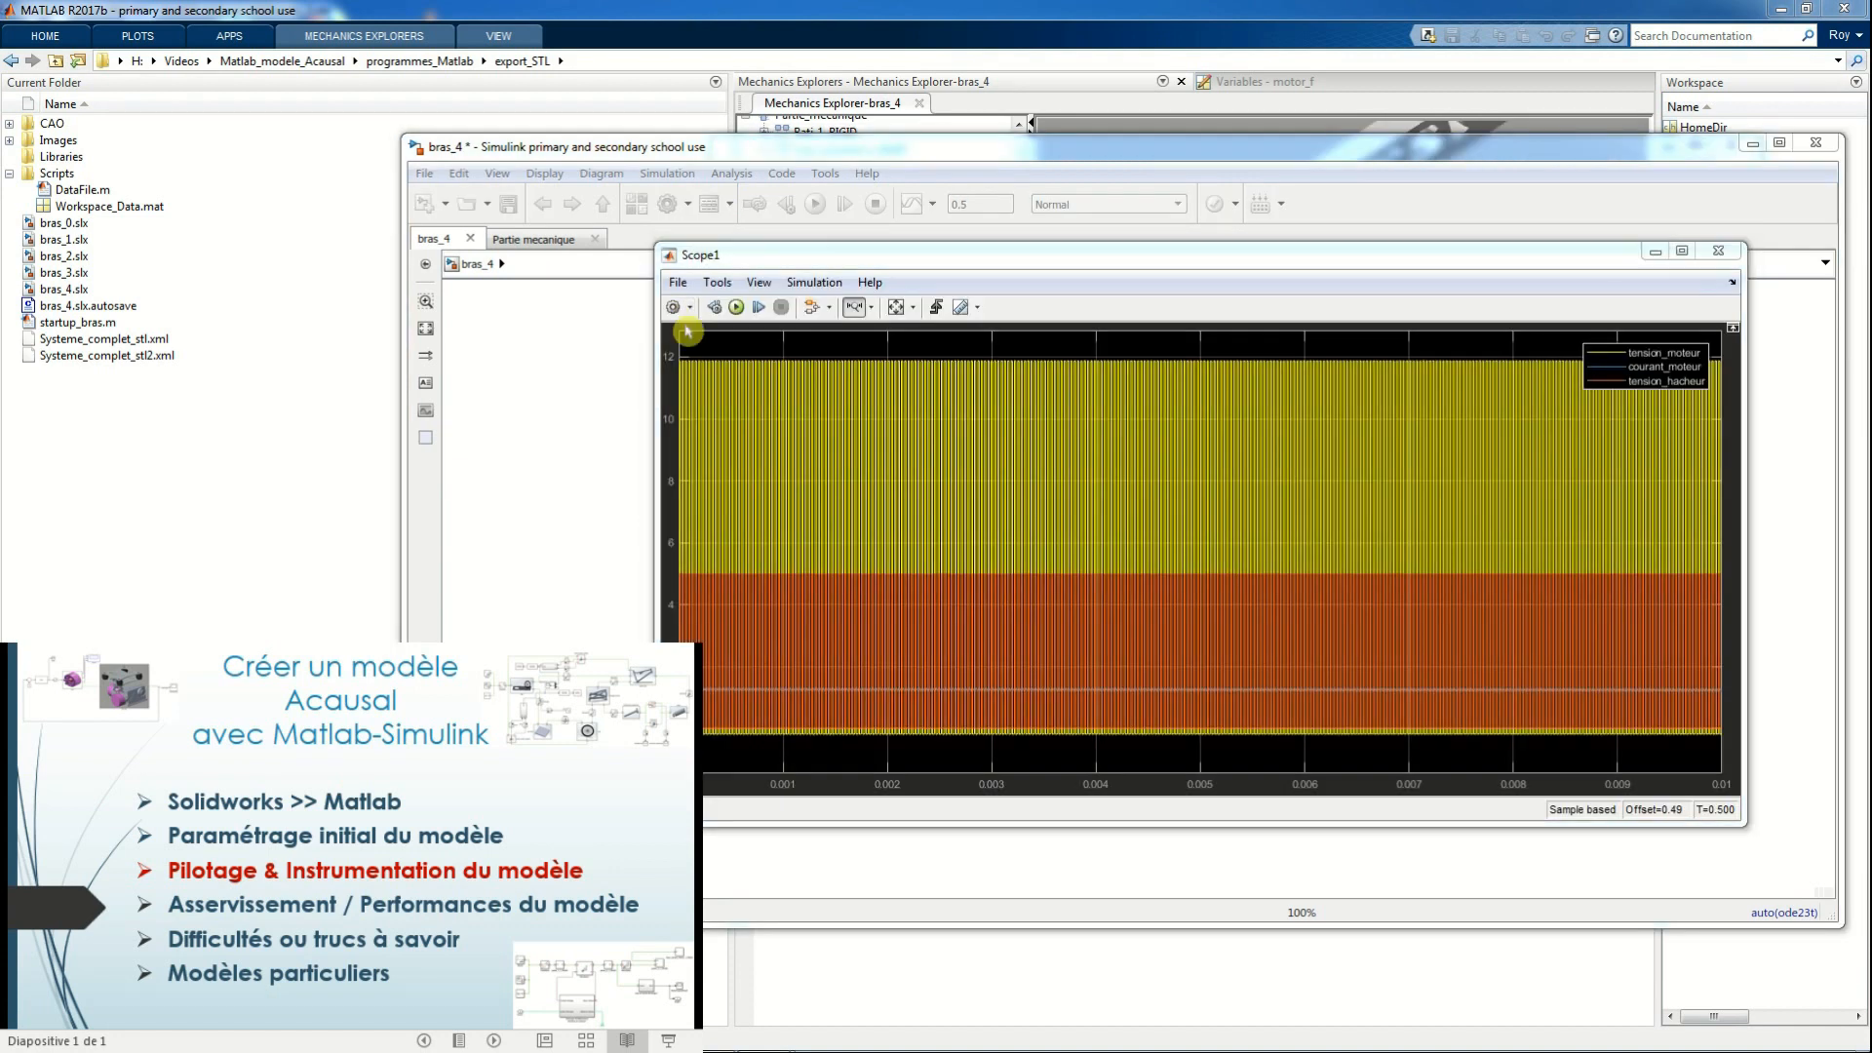
# Set Scope1's time span to 1e-4 and examine the resulting traces before closing the scope
pyautogui.click(688, 332)
pyautogui.click(813, 403)
pyautogui.doubleClick(922, 435)
pyautogui.write('1e-4')
pyautogui.click(1096, 648)
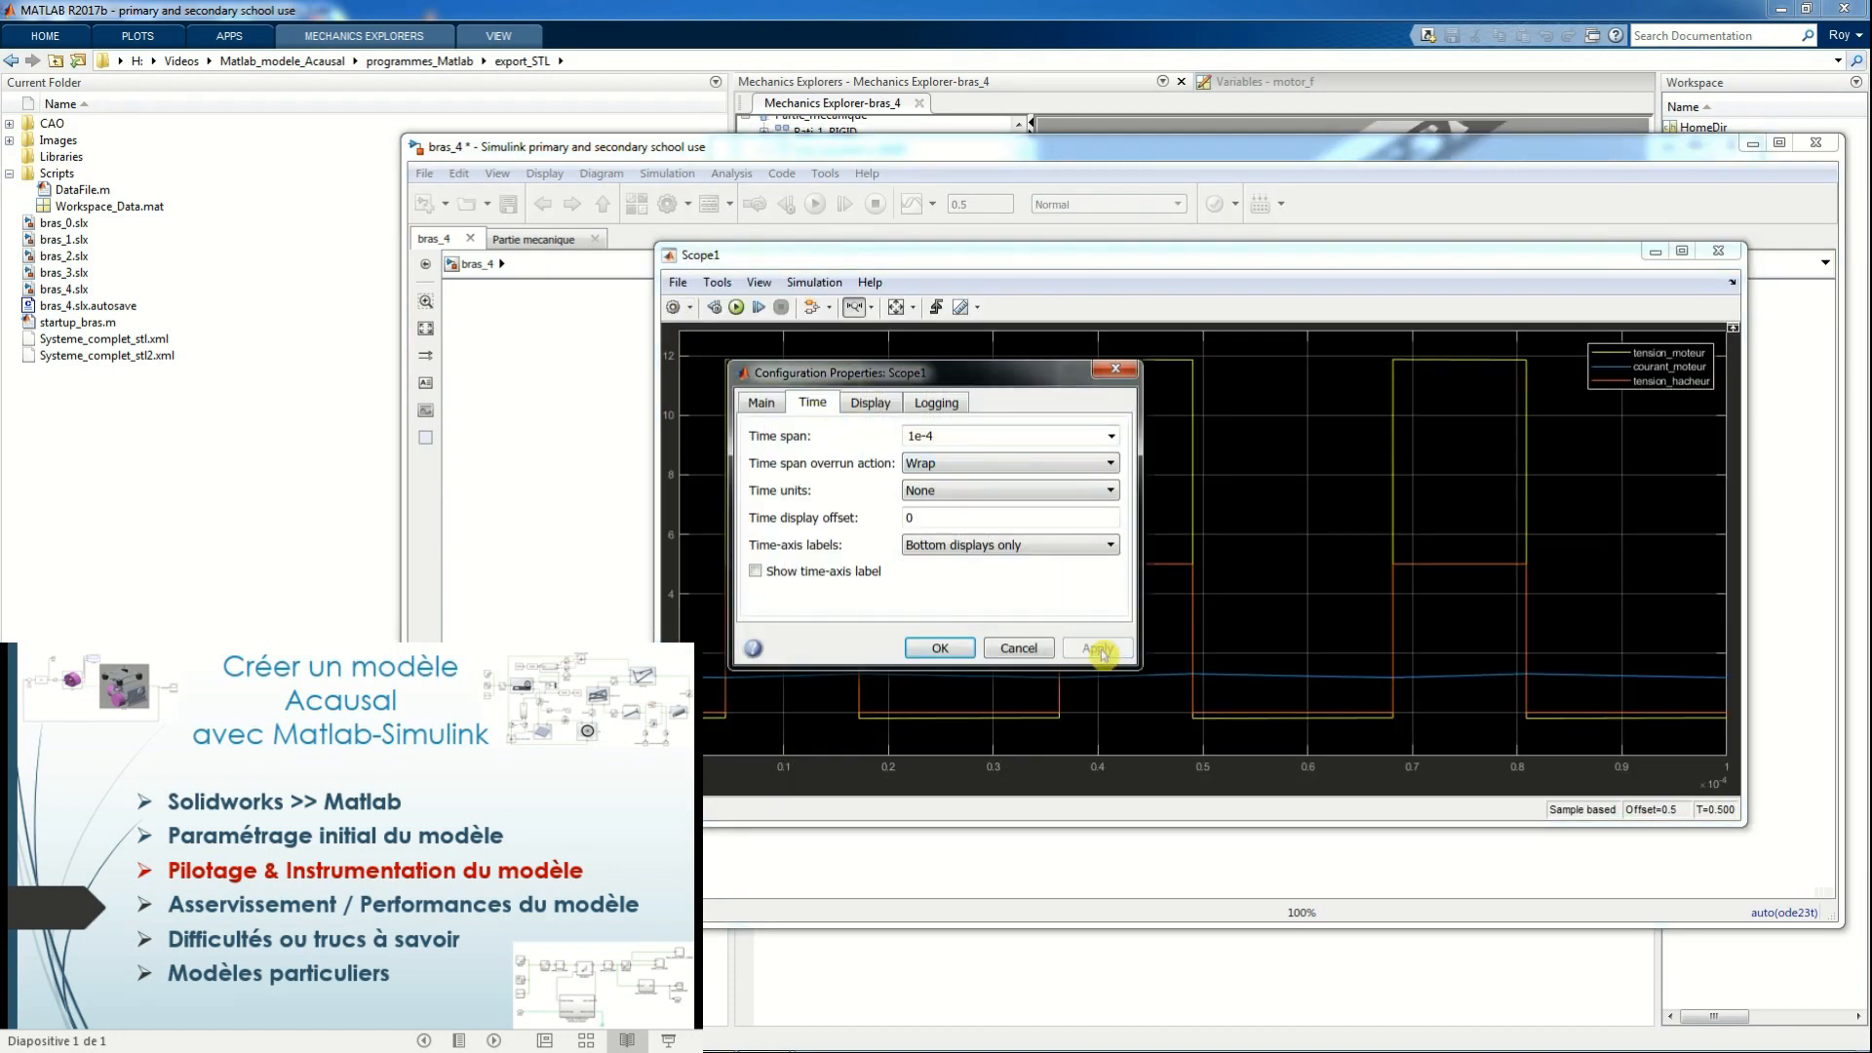
pyautogui.click(948, 647)
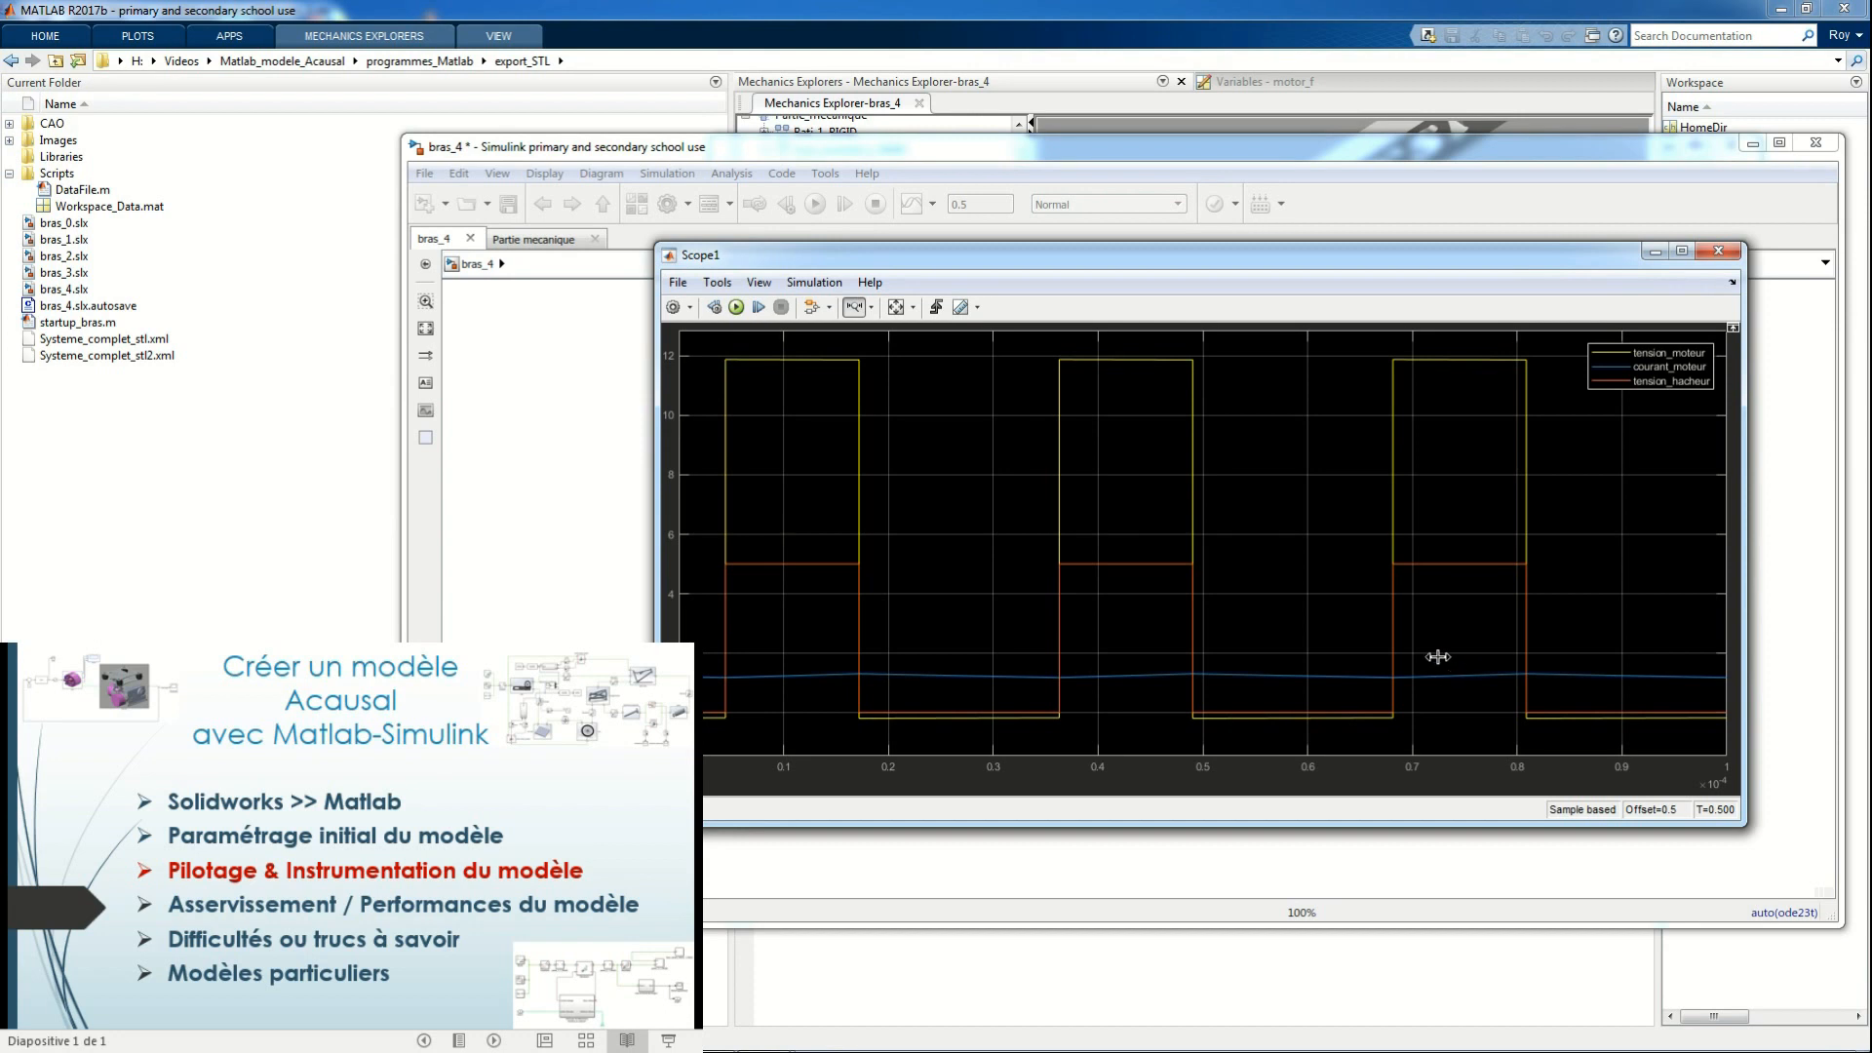
pyautogui.click(1718, 252)
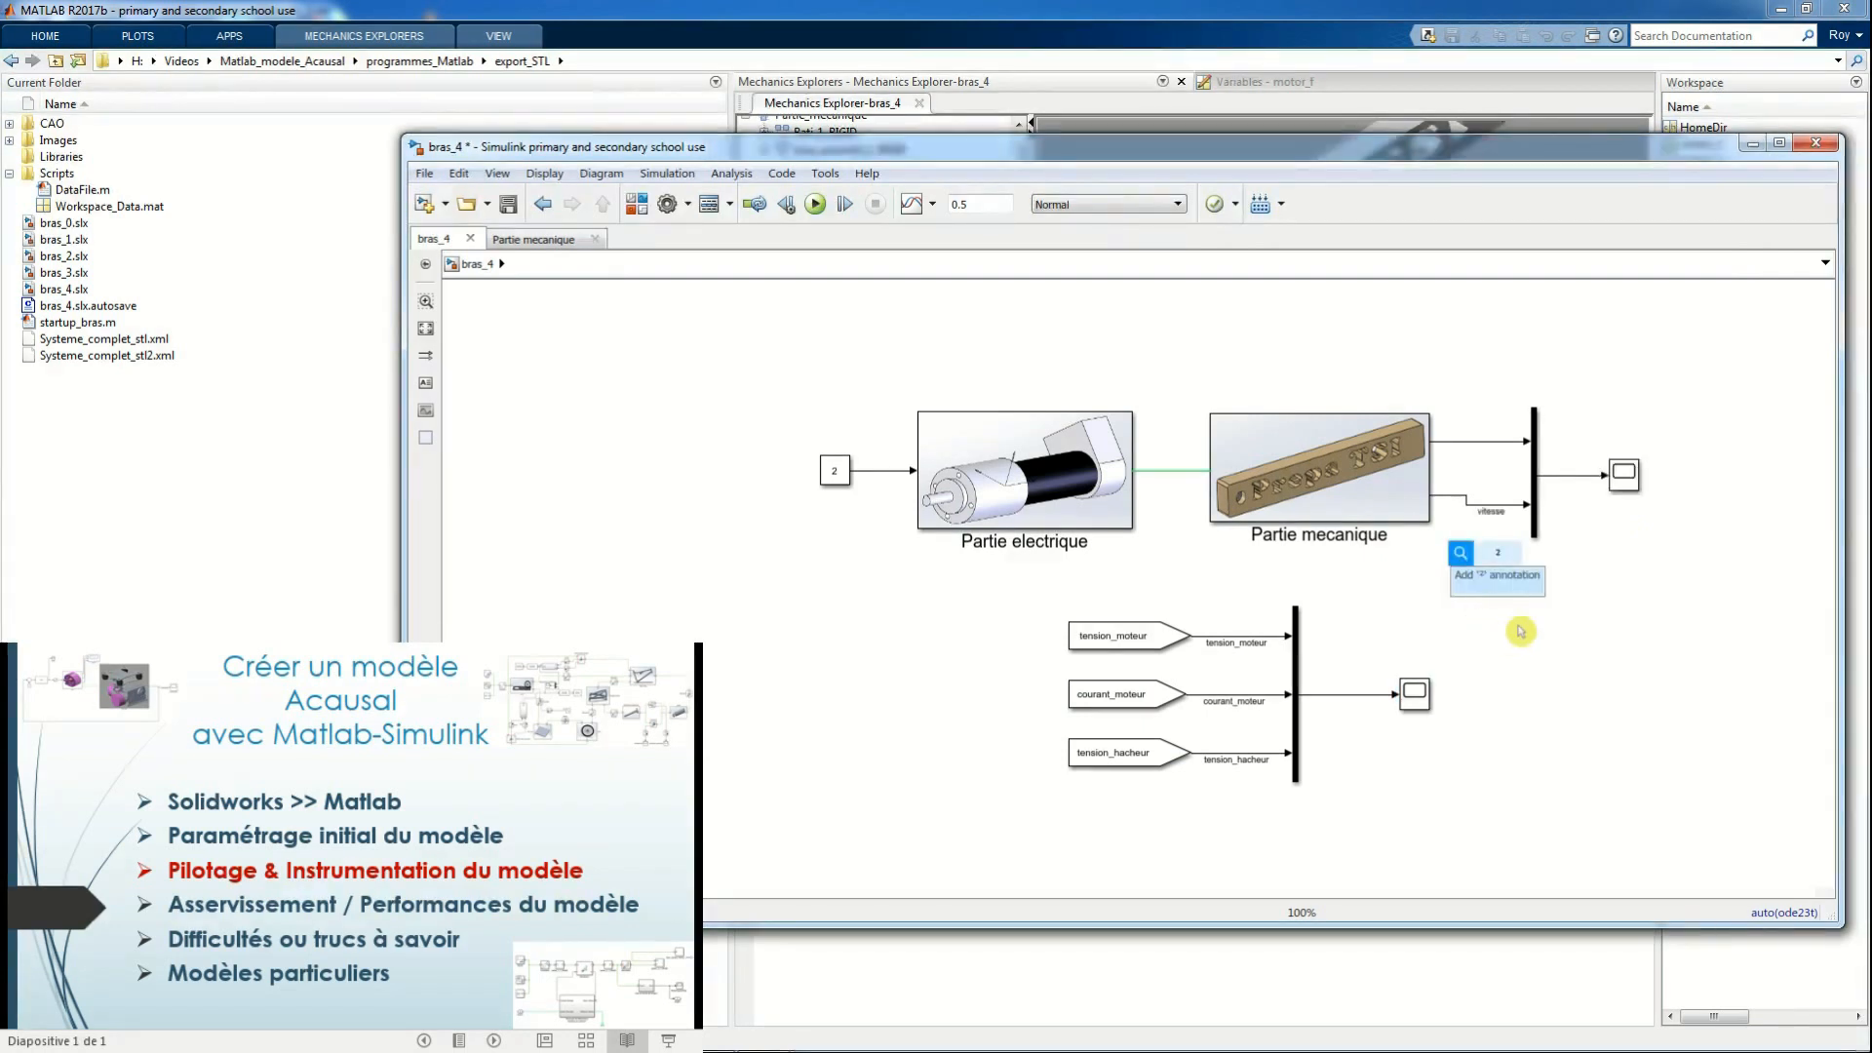
# Enable data logging on the vitesse signal leaving Partie mecanique
pyautogui.click(1602, 639)
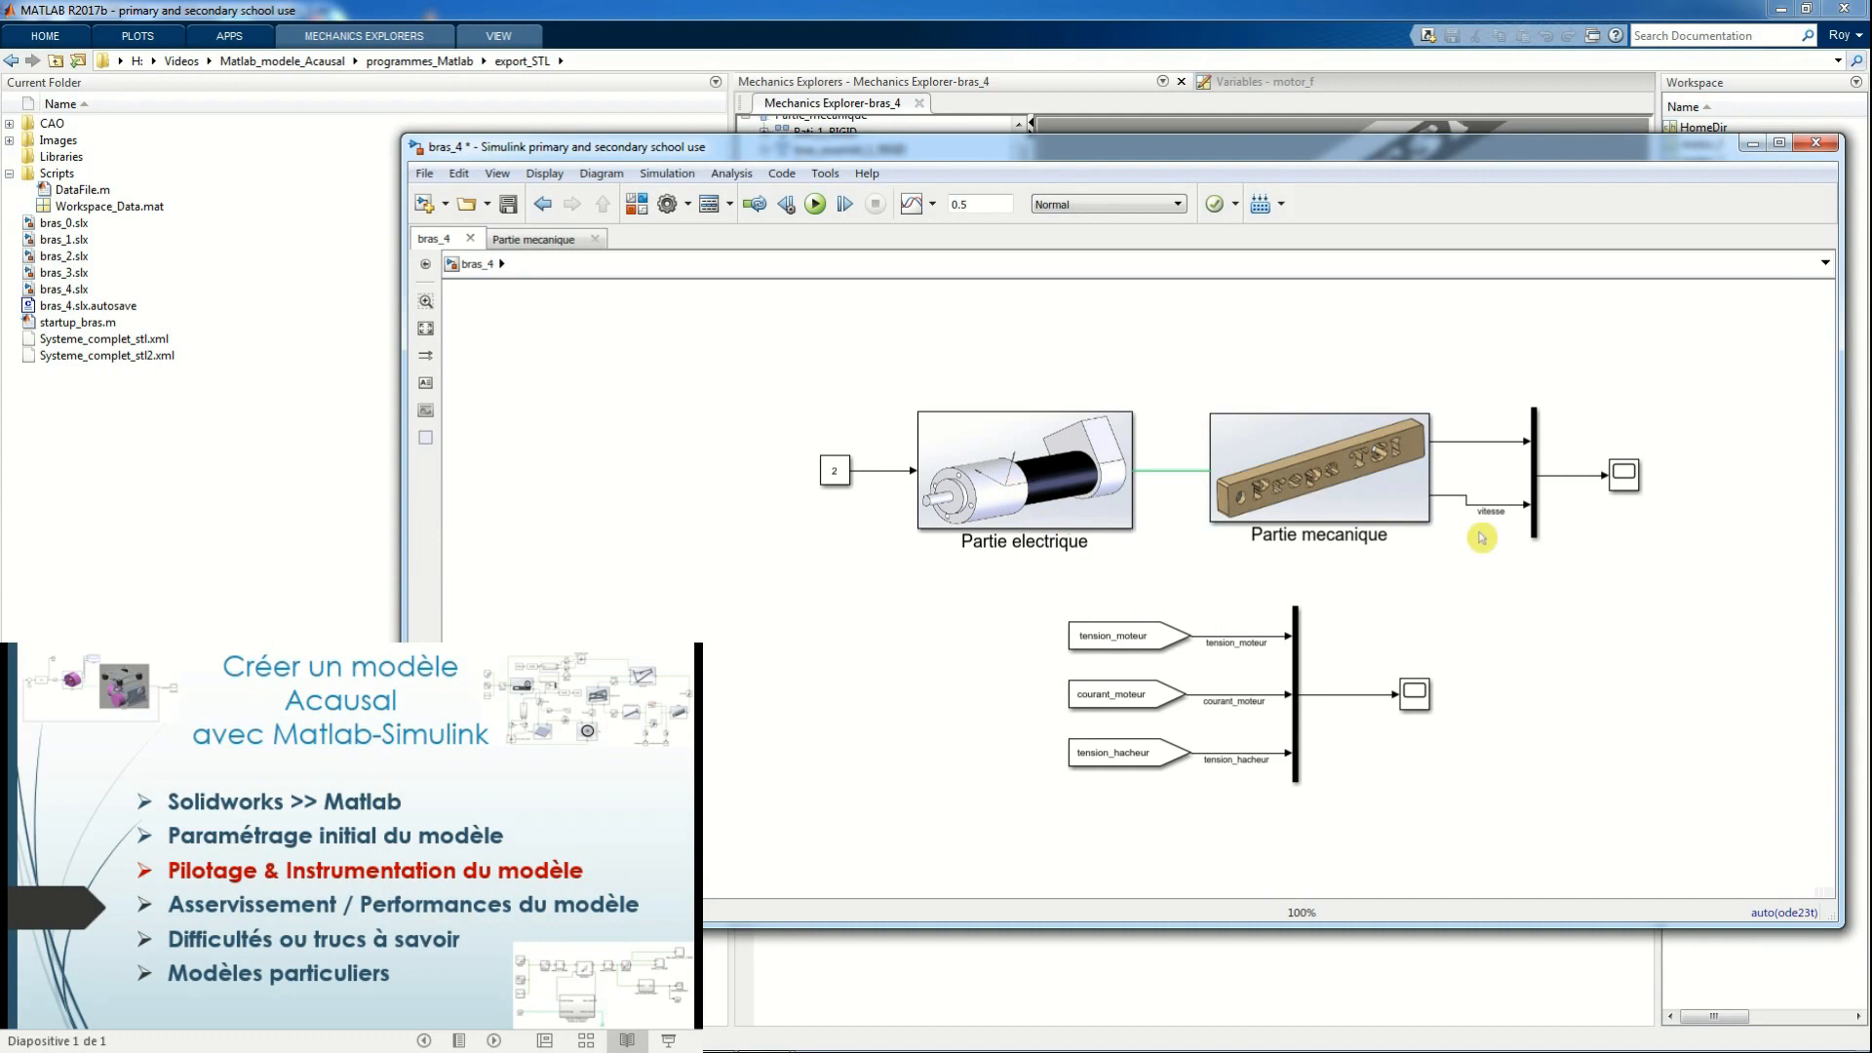
pyautogui.click(1448, 501)
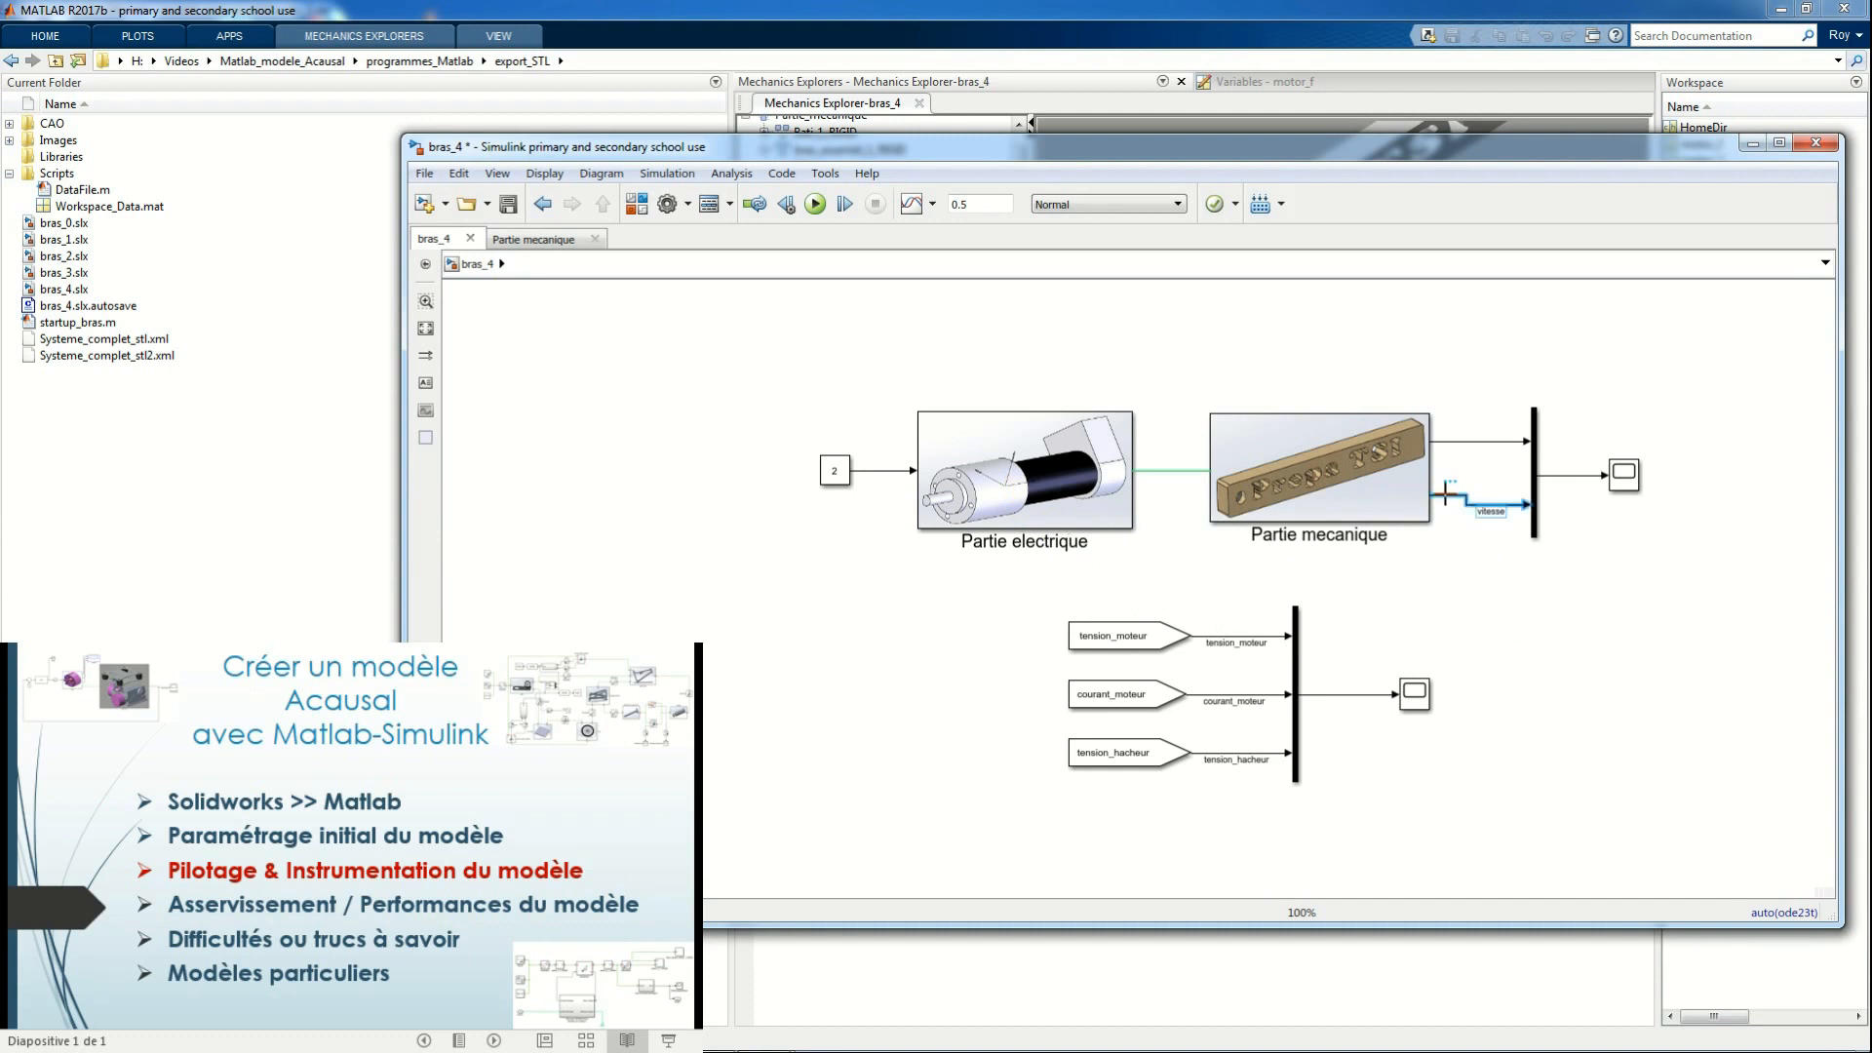
pyautogui.rightClick(1446, 493)
pyautogui.click(1514, 754)
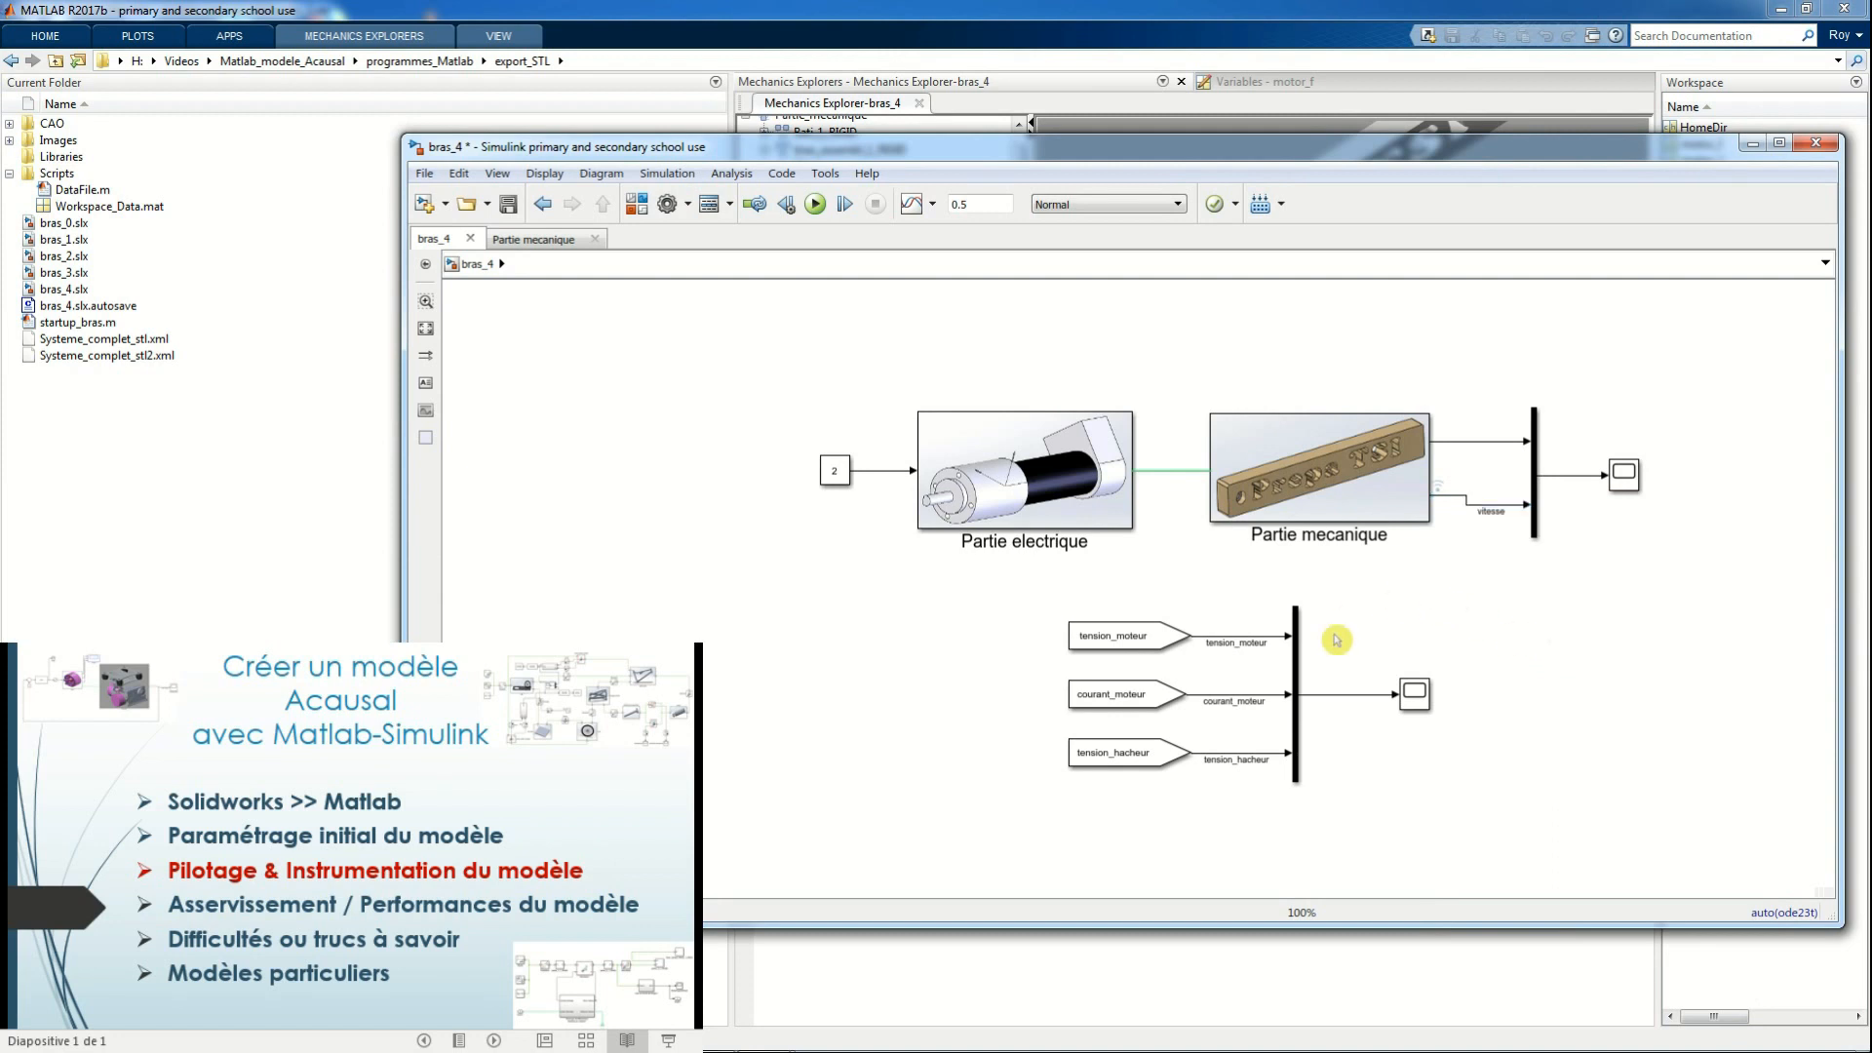
# Compare the vitesse curves of the 2V-1 kHz and 2V-31.4 kHz runs in the Simulation Data Inspector, then clear both
pyautogui.click(1072, 470)
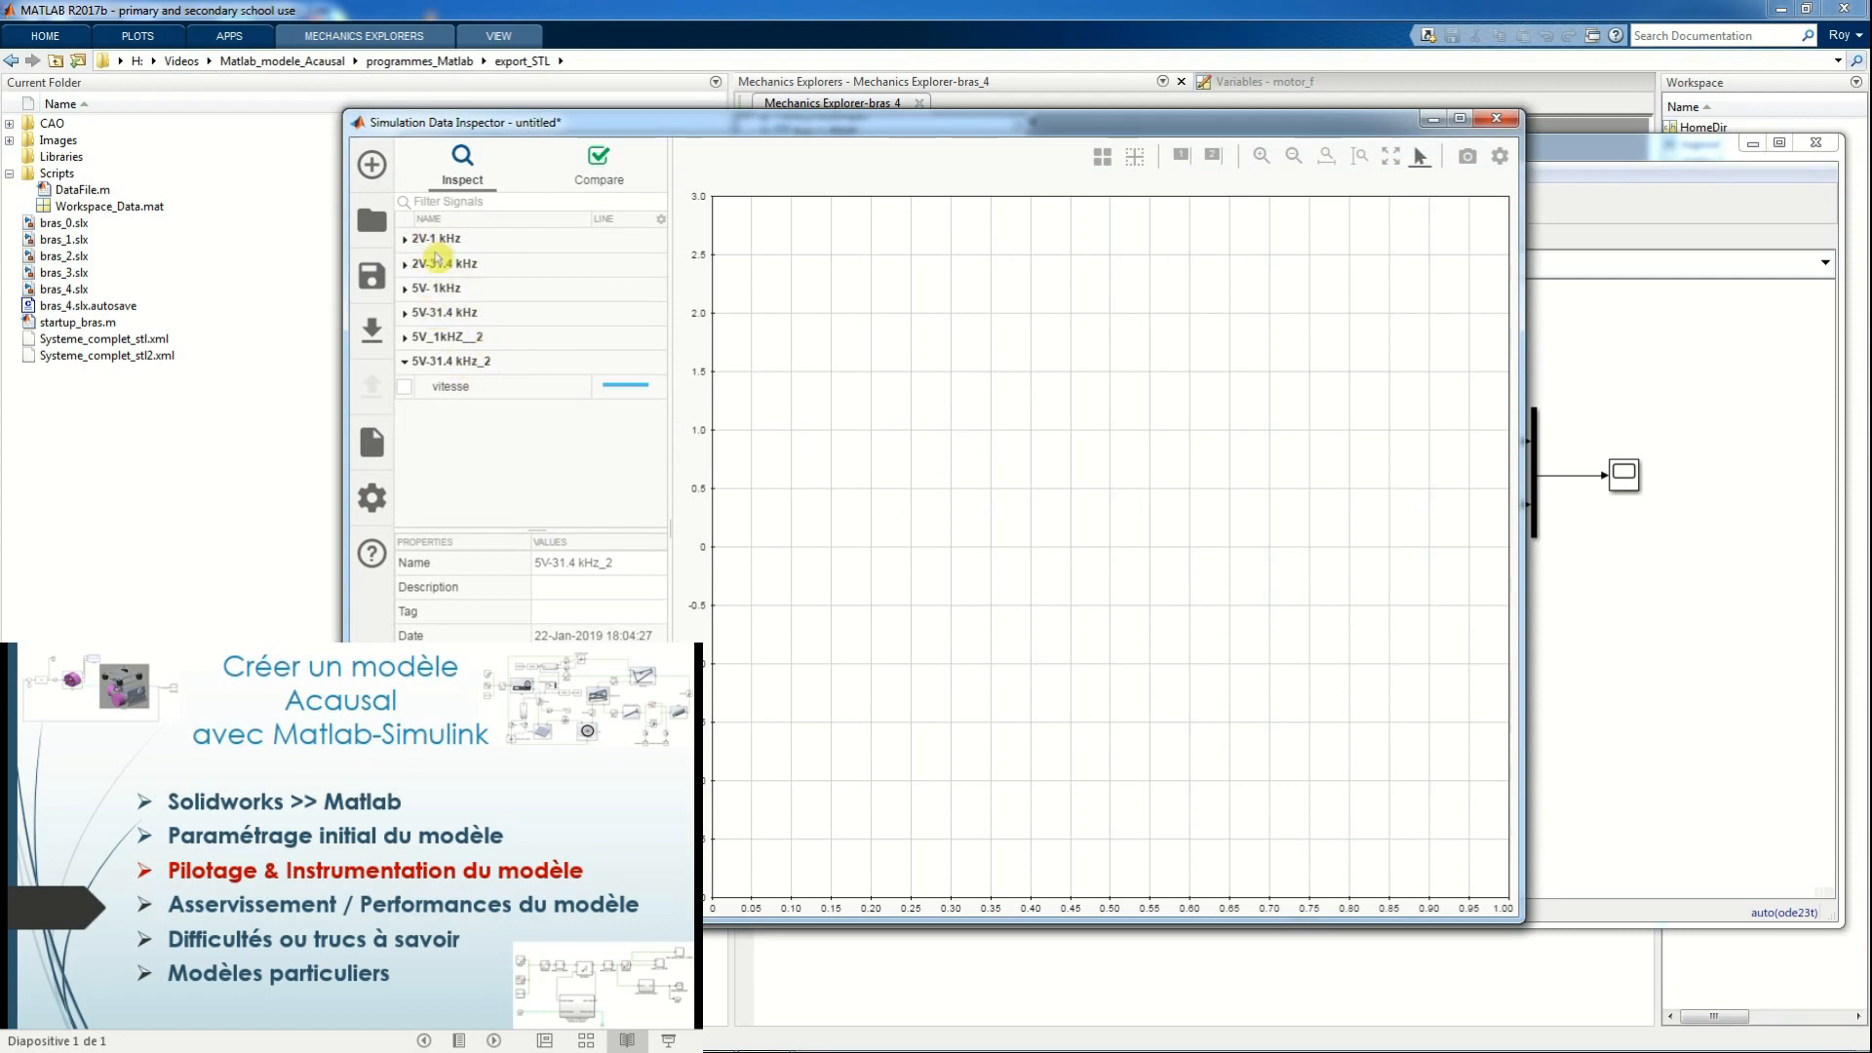
pyautogui.click(405, 240)
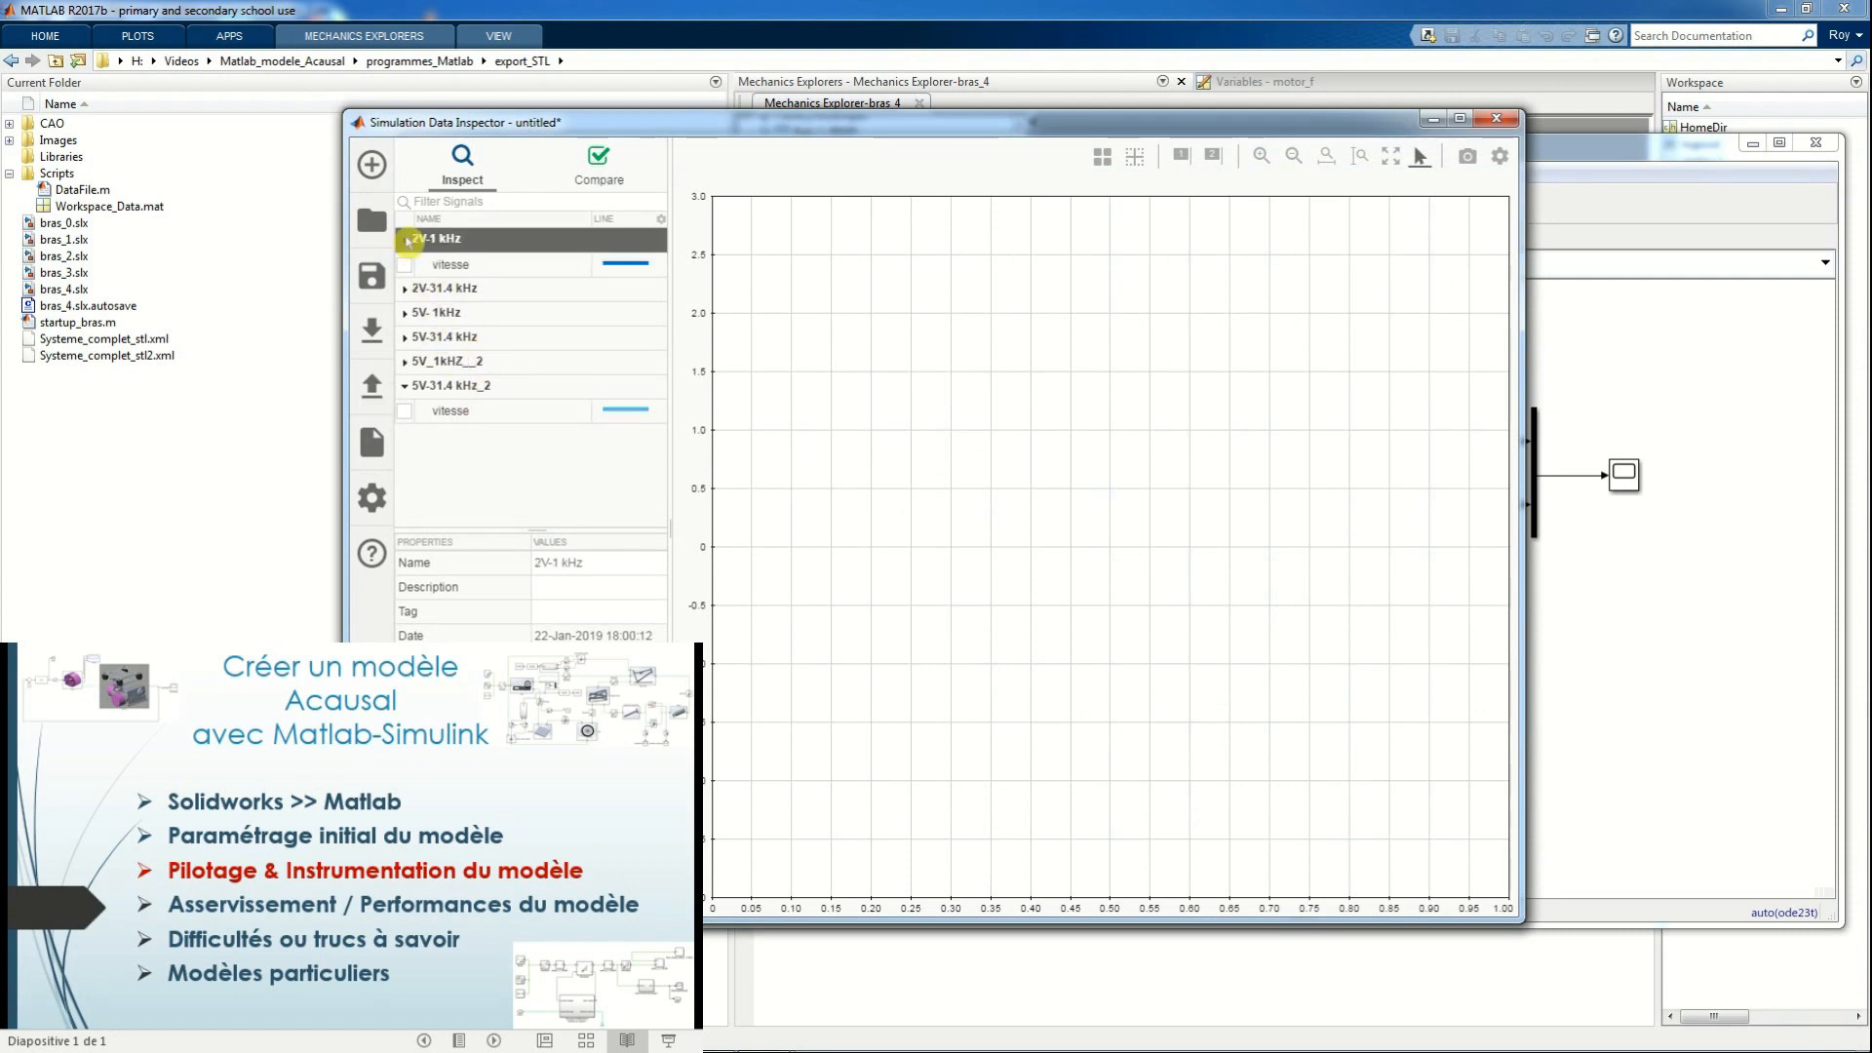
pyautogui.click(406, 288)
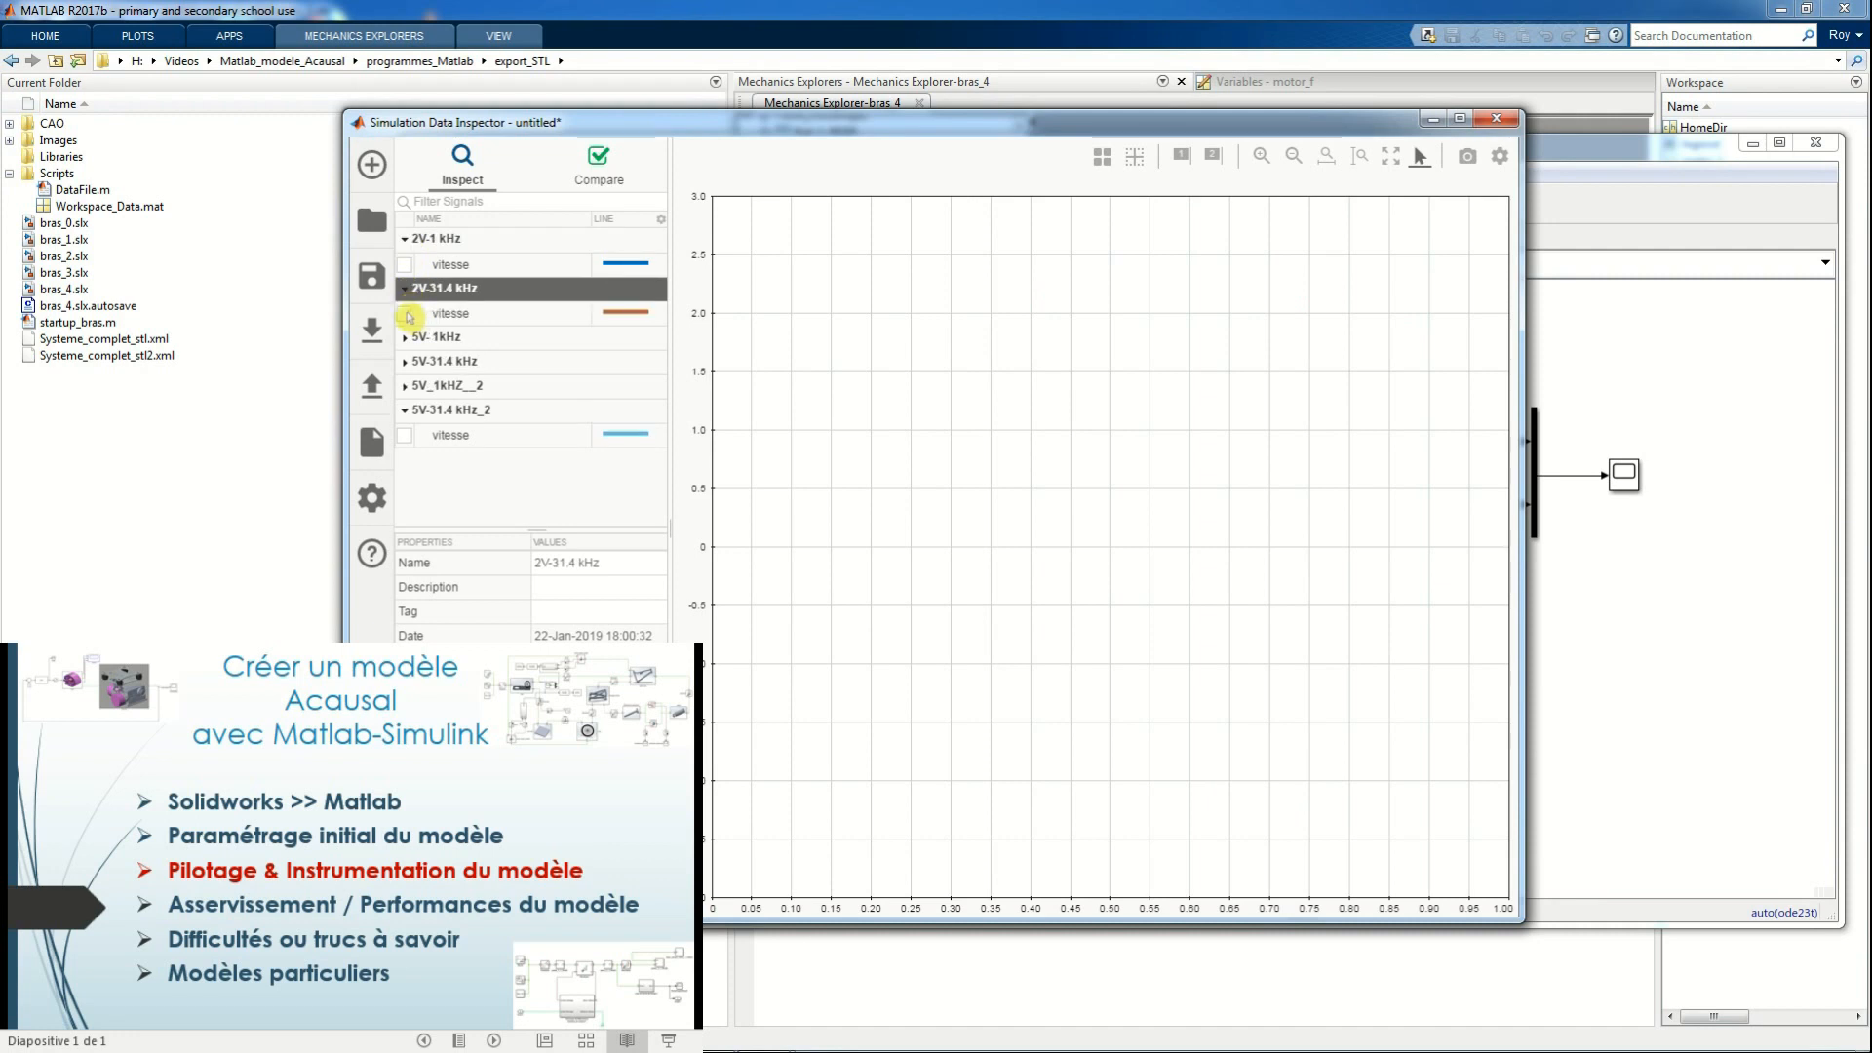
pyautogui.click(404, 314)
pyautogui.click(405, 265)
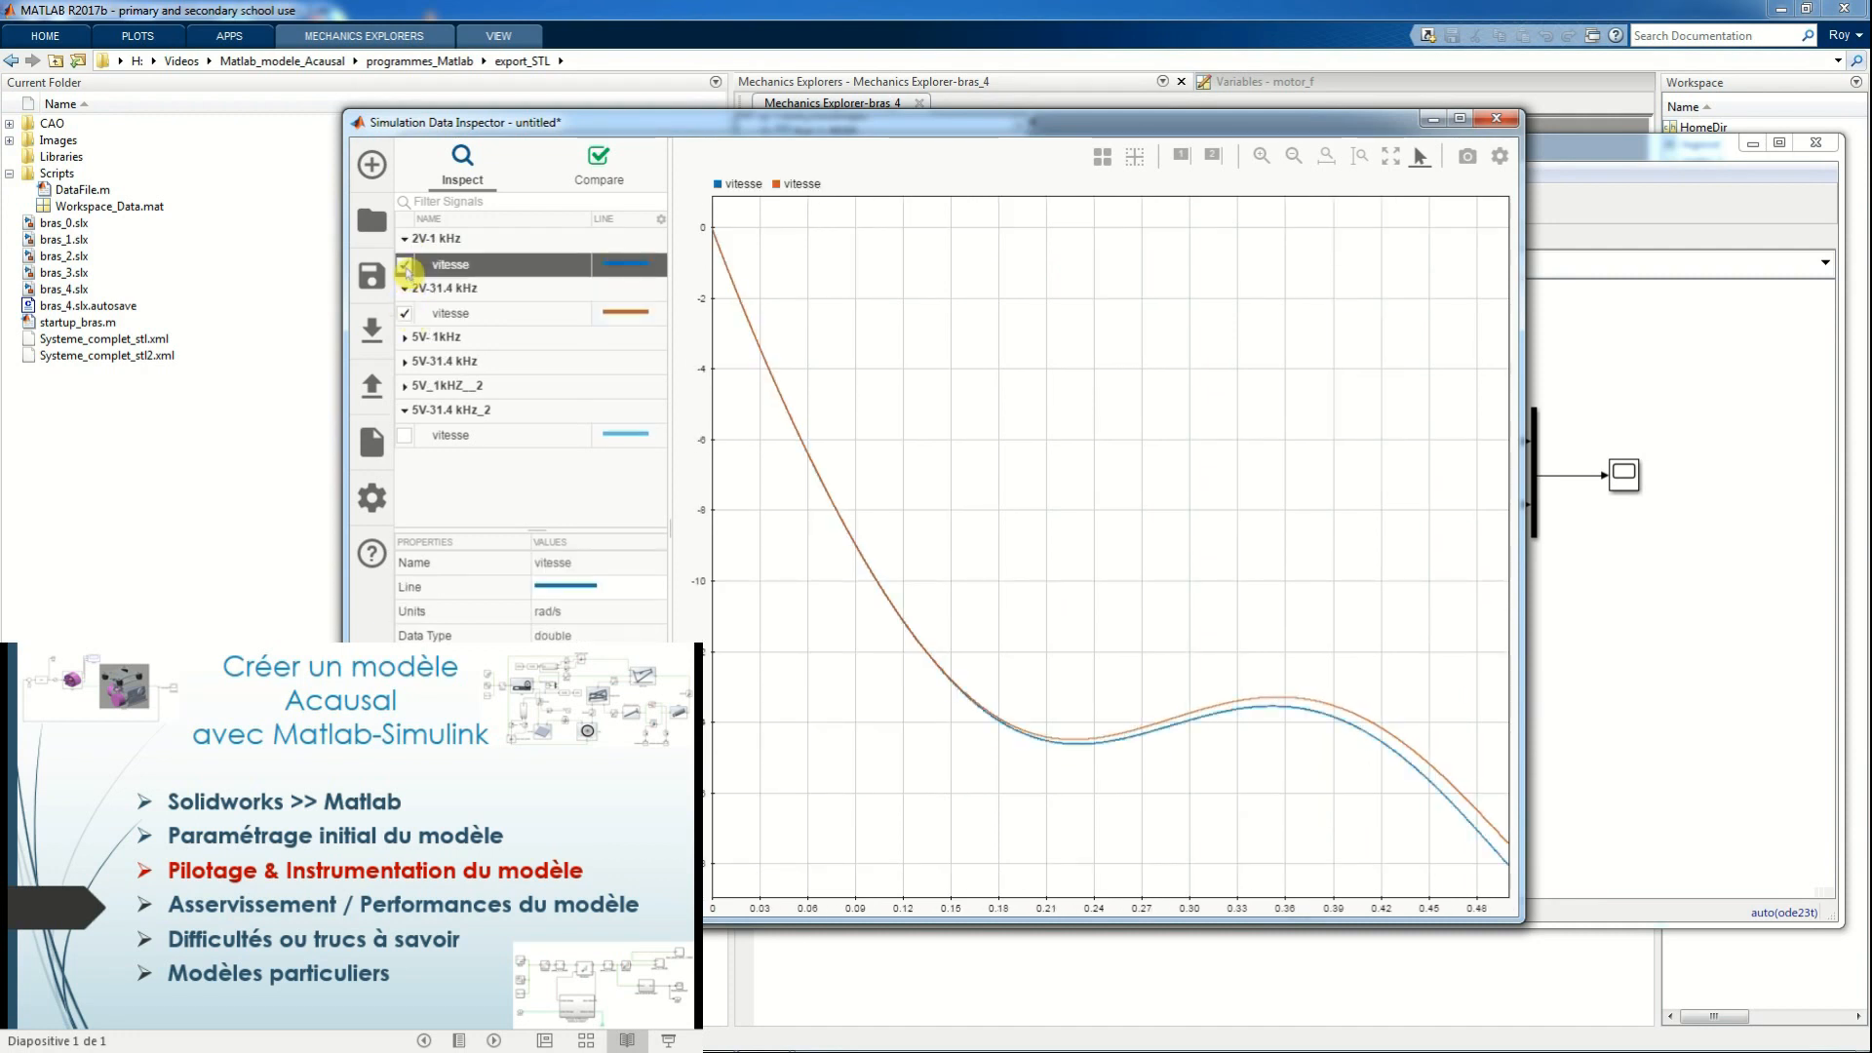
pyautogui.click(405, 265)
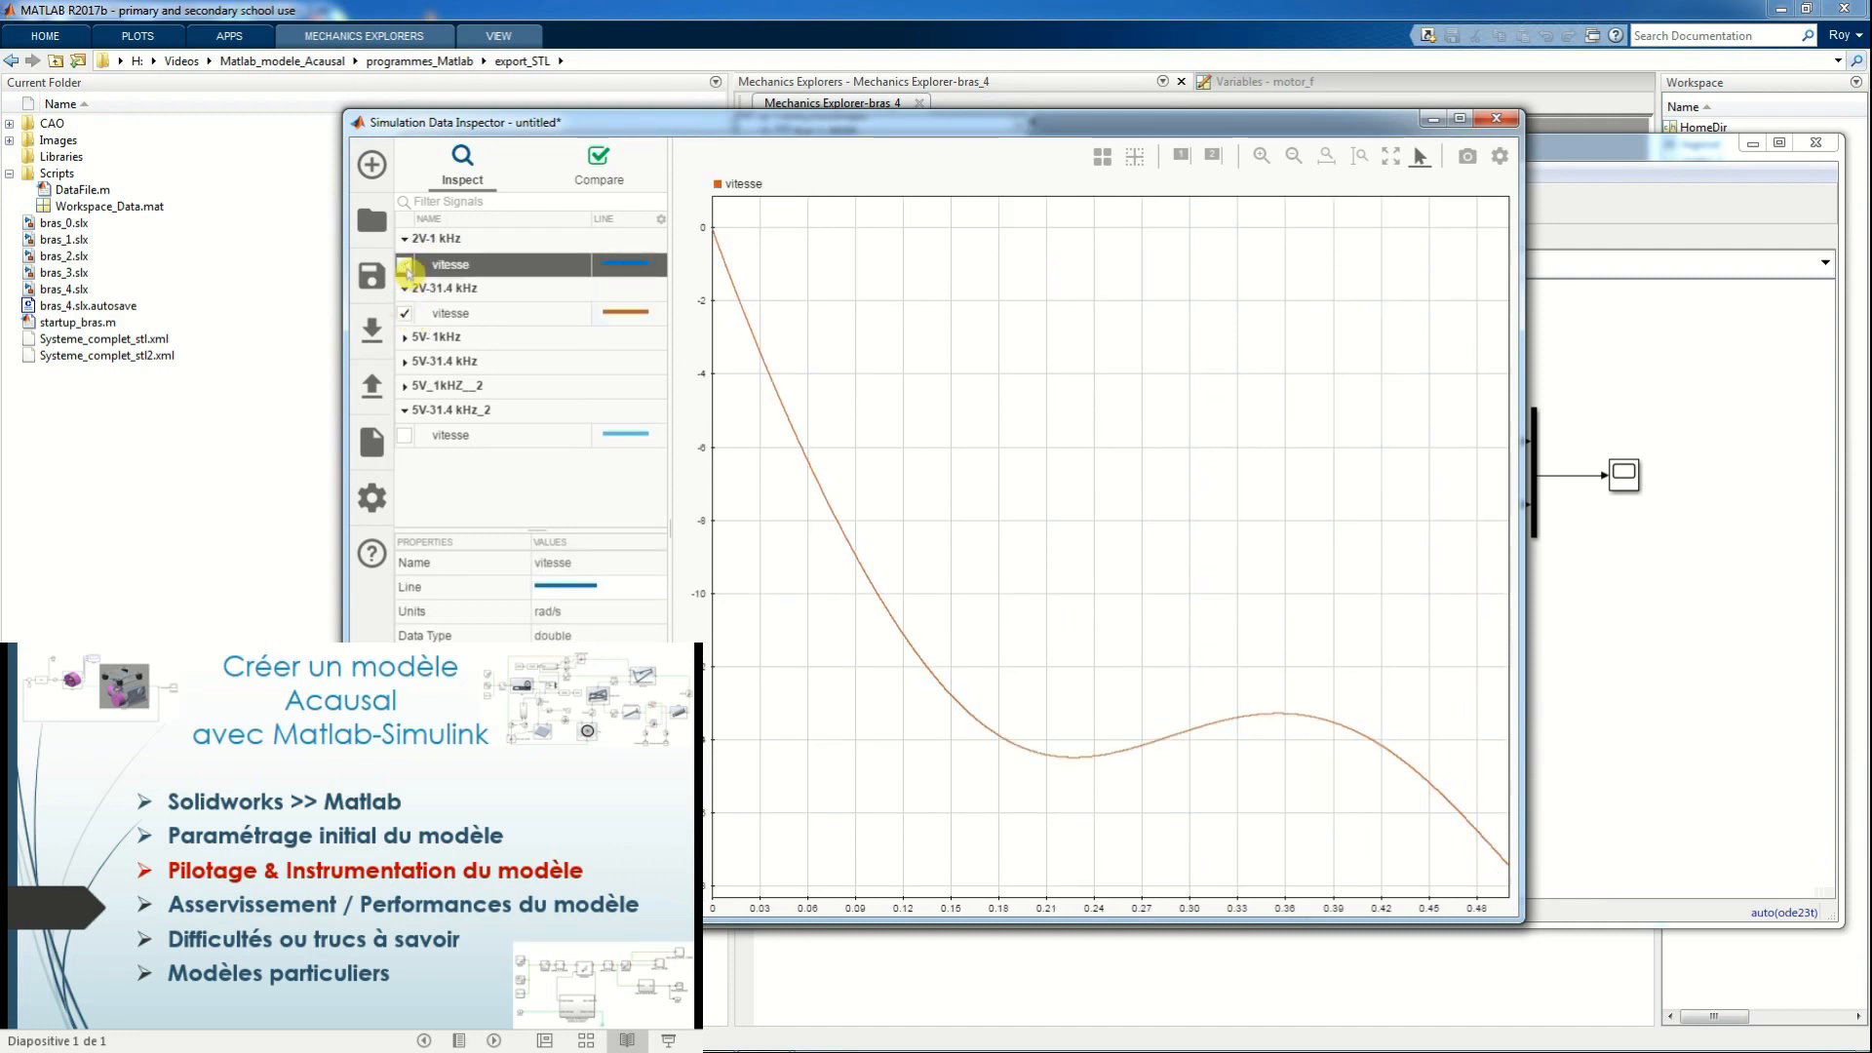
pyautogui.click(405, 314)
# Compare the vitesse curves of the 5V-1kHz and 5V-31.4 kHz runs, clear both and close the Simulation Data Inspector
pyautogui.click(405, 338)
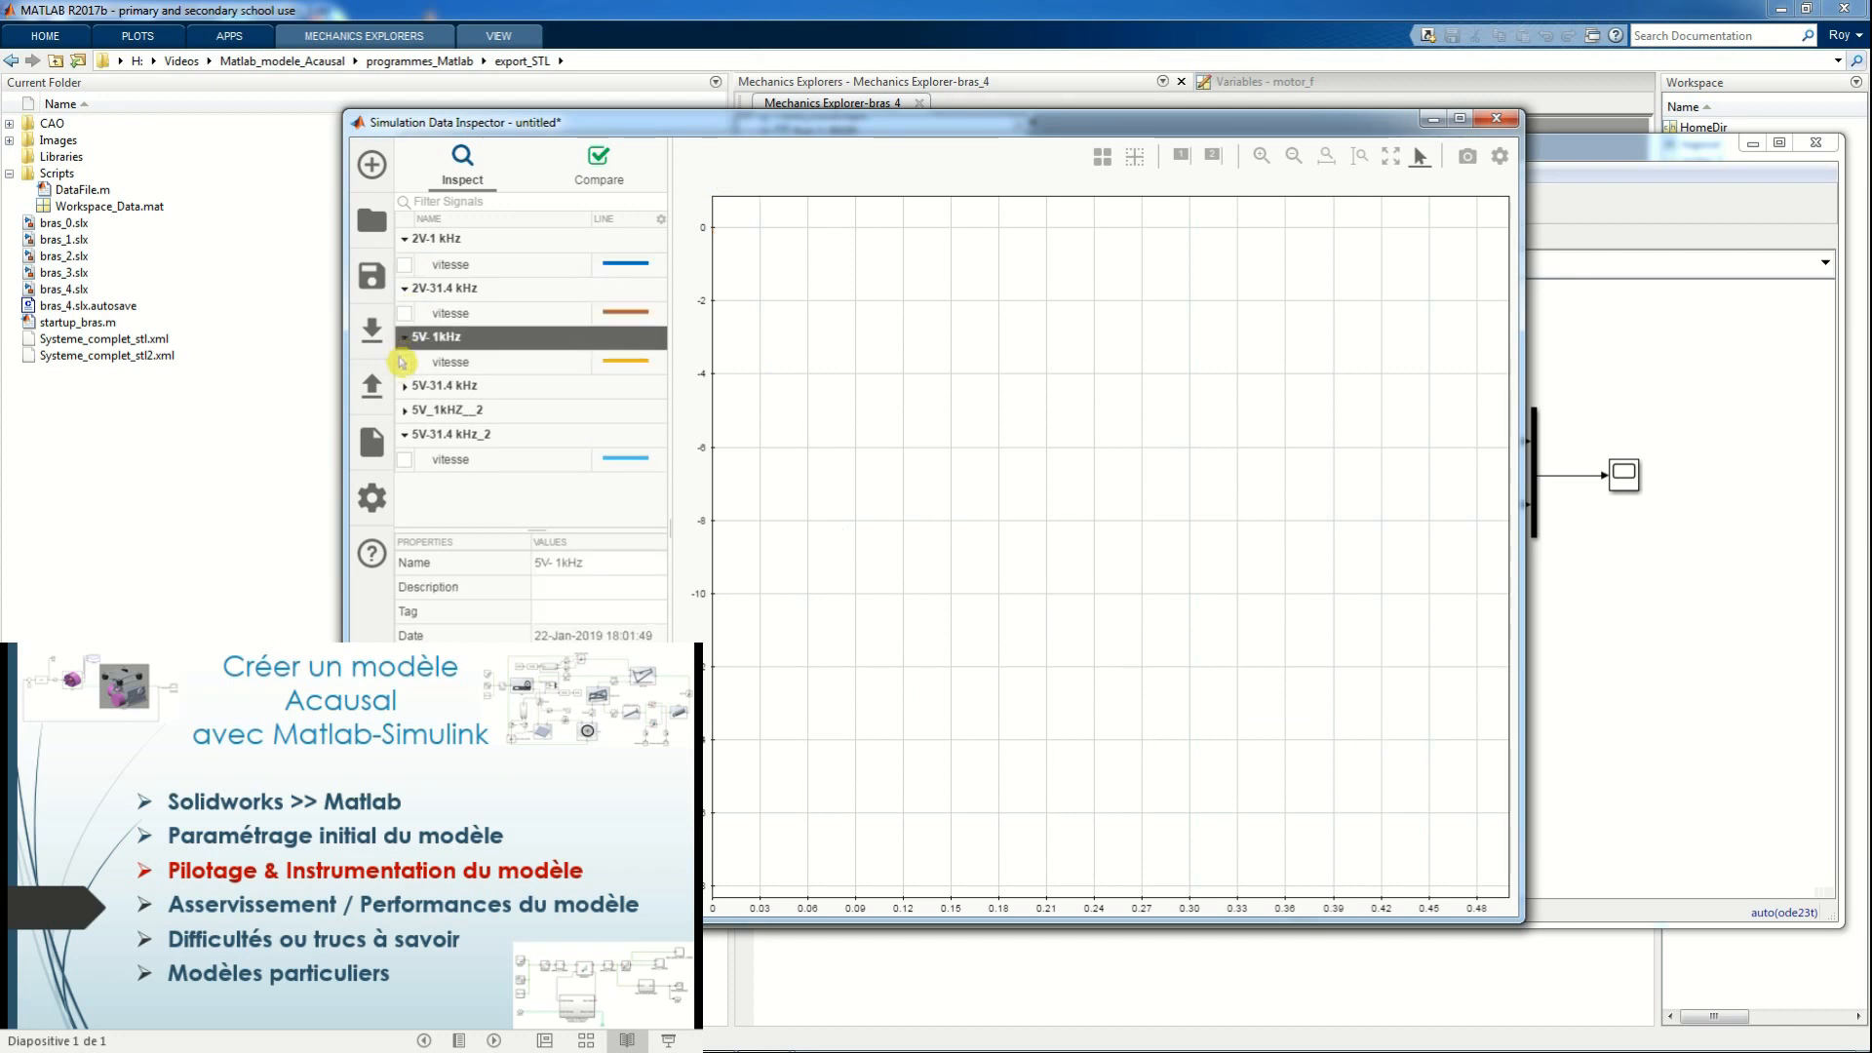
pyautogui.click(405, 385)
pyautogui.click(405, 362)
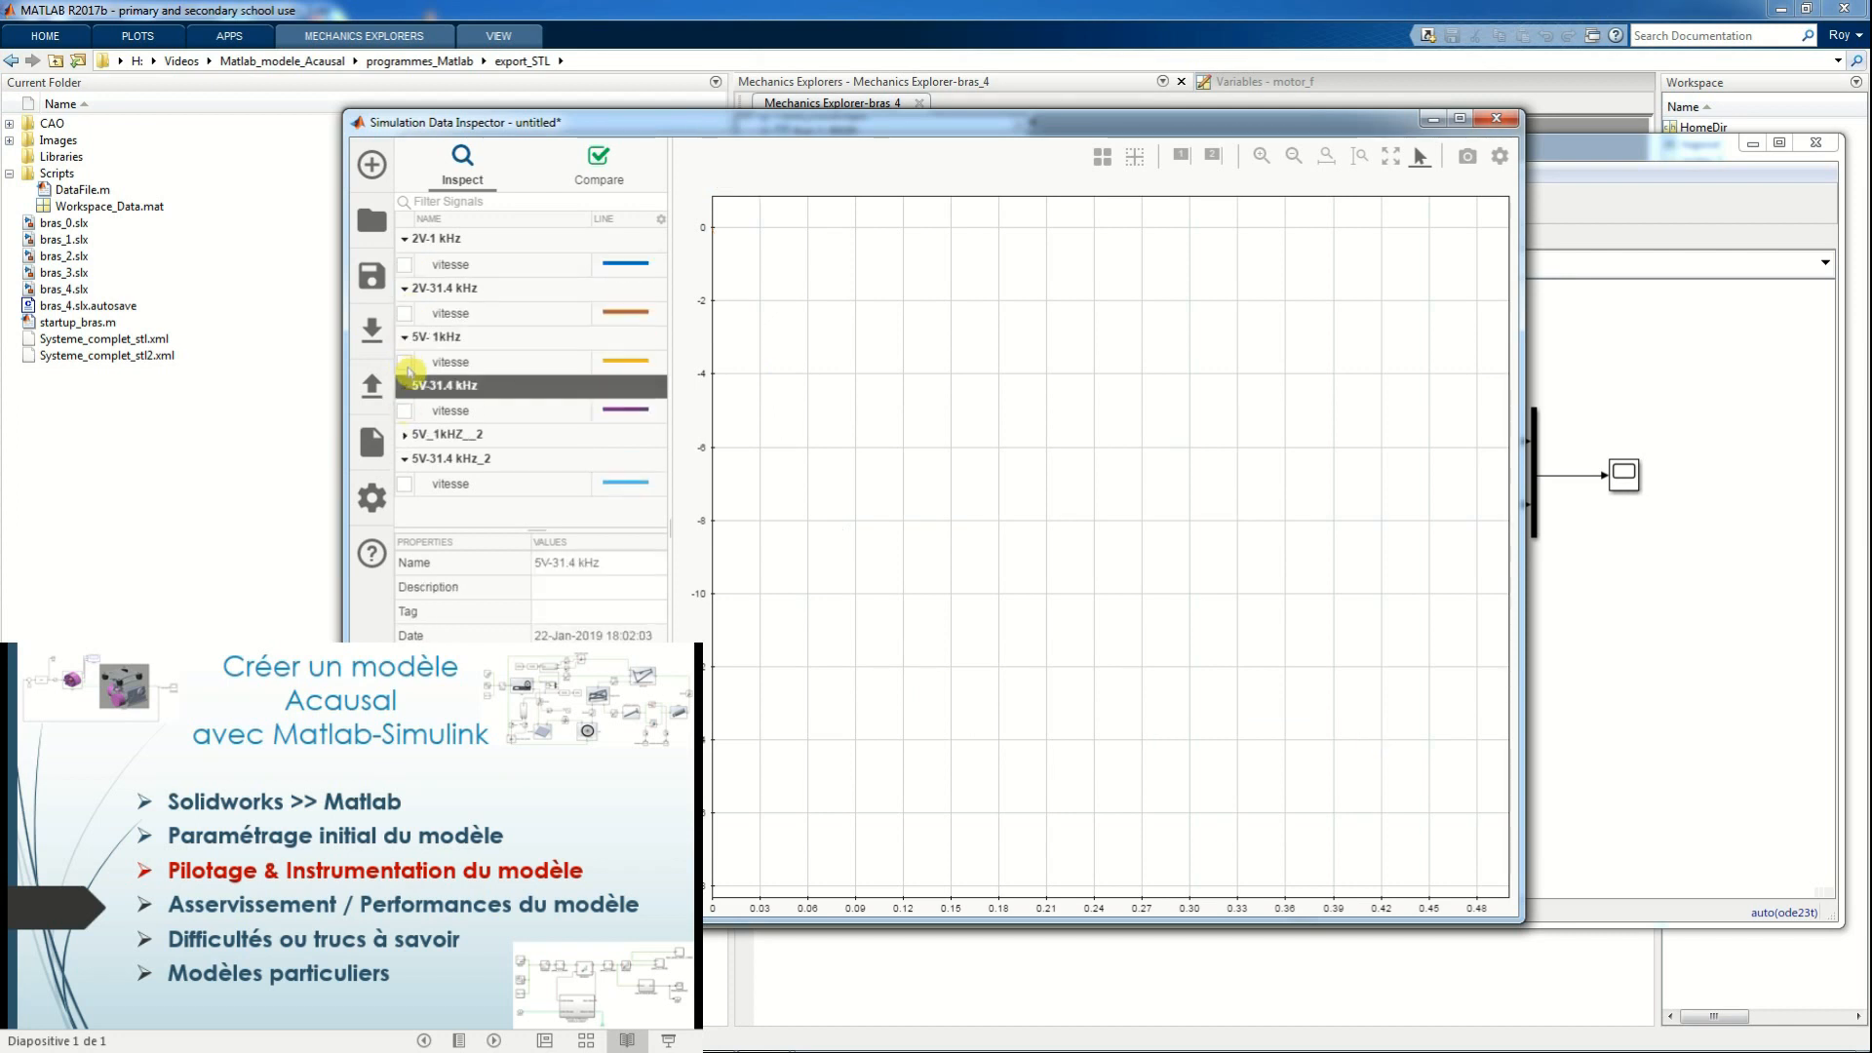
pyautogui.click(405, 410)
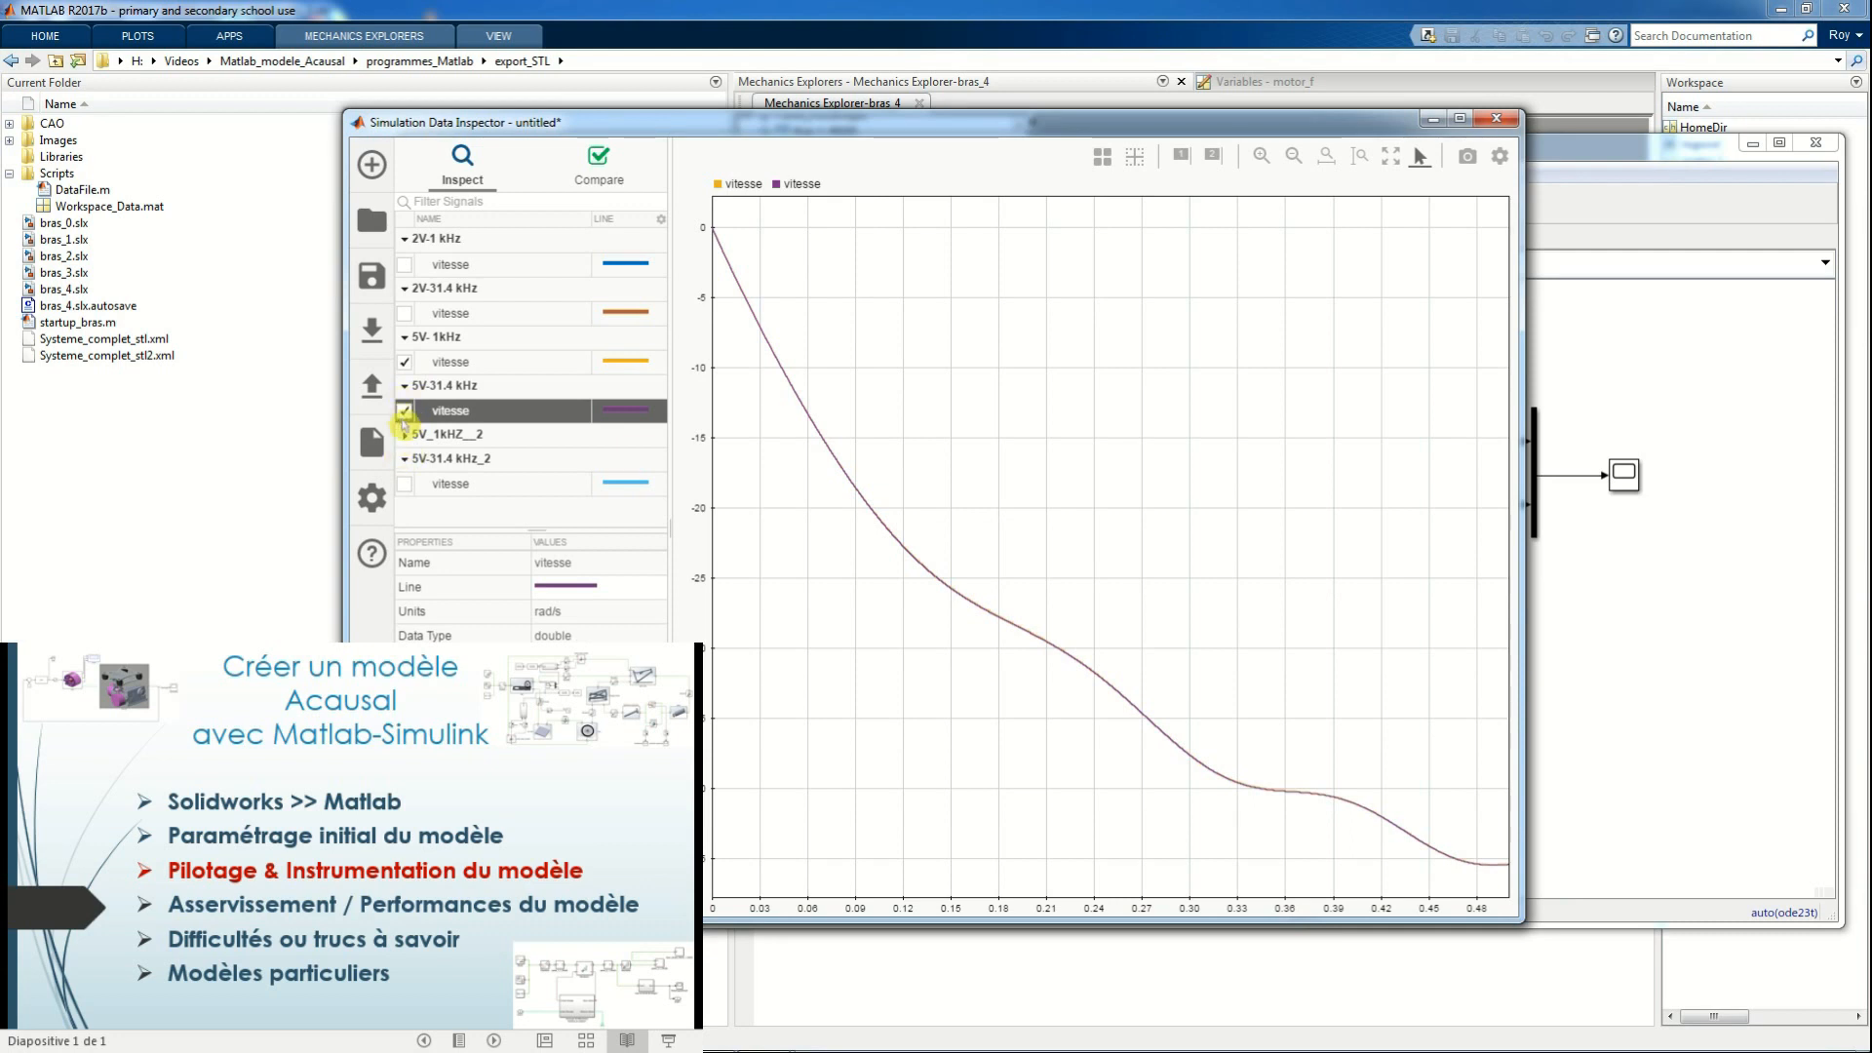
pyautogui.click(405, 361)
pyautogui.click(404, 411)
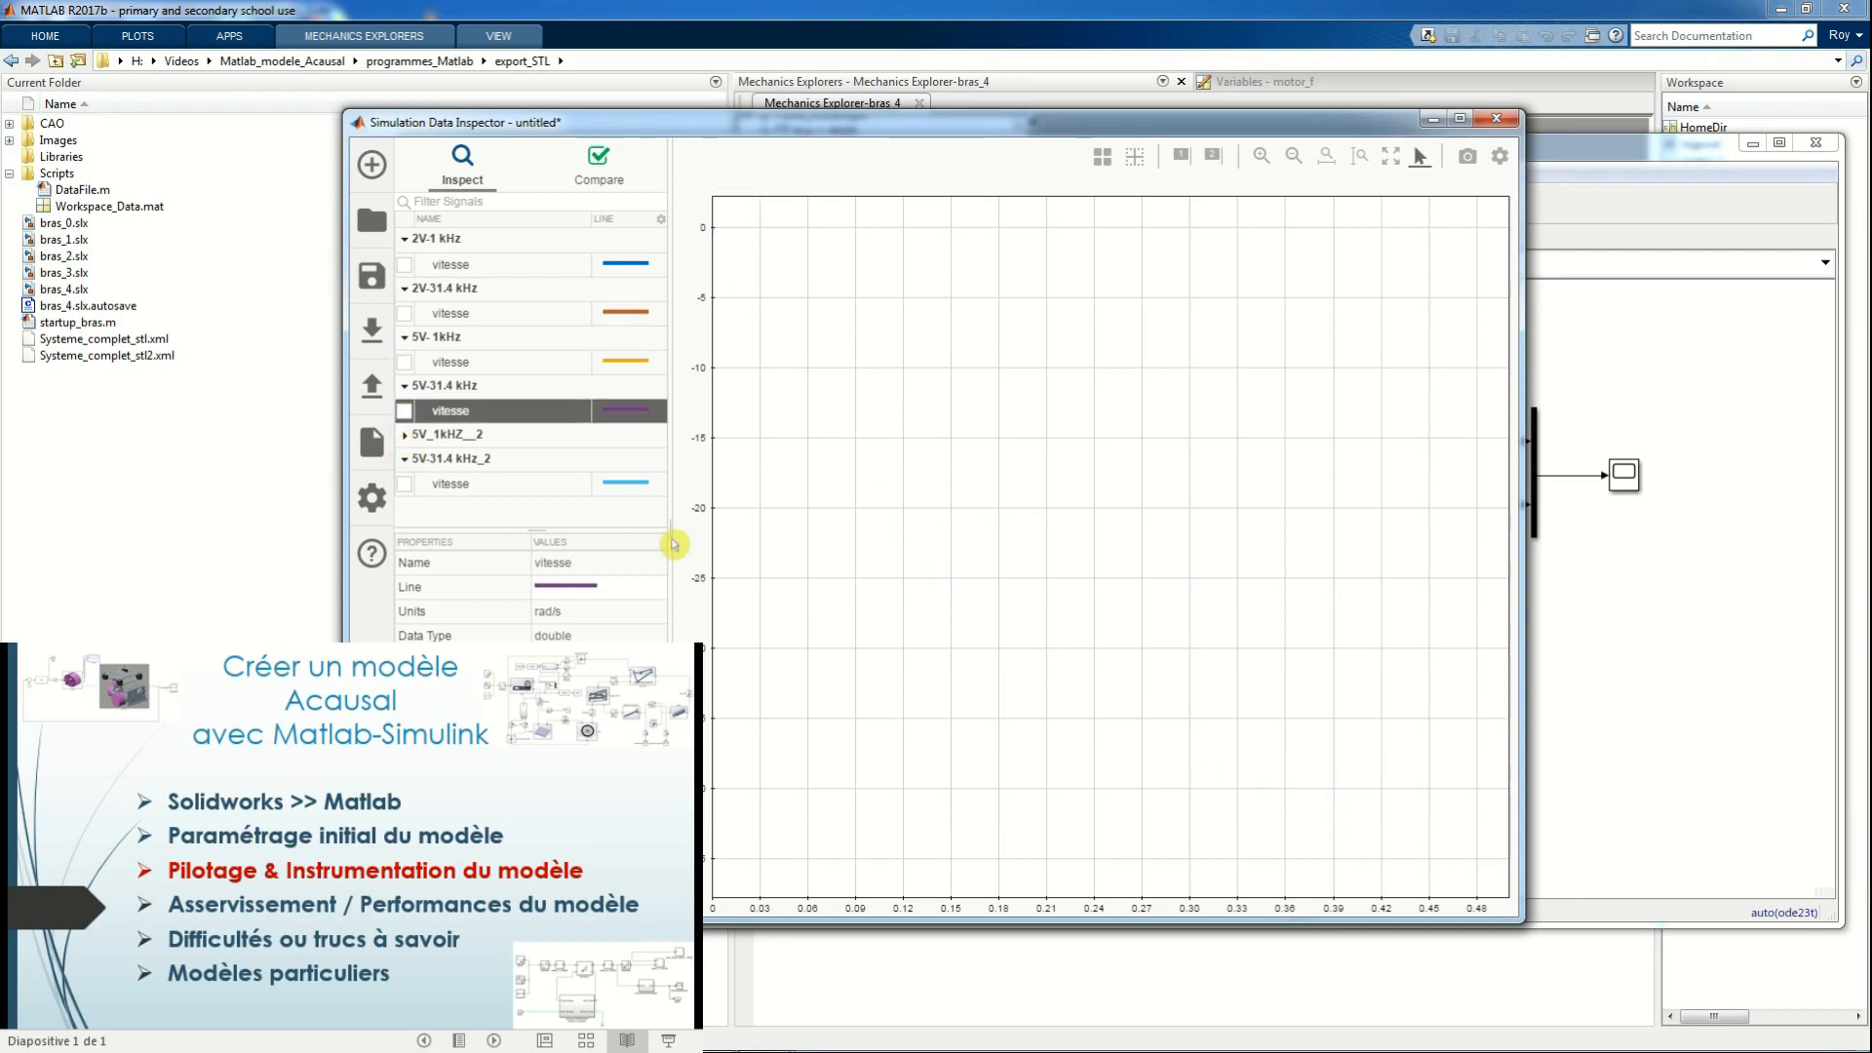
pyautogui.click(1495, 118)
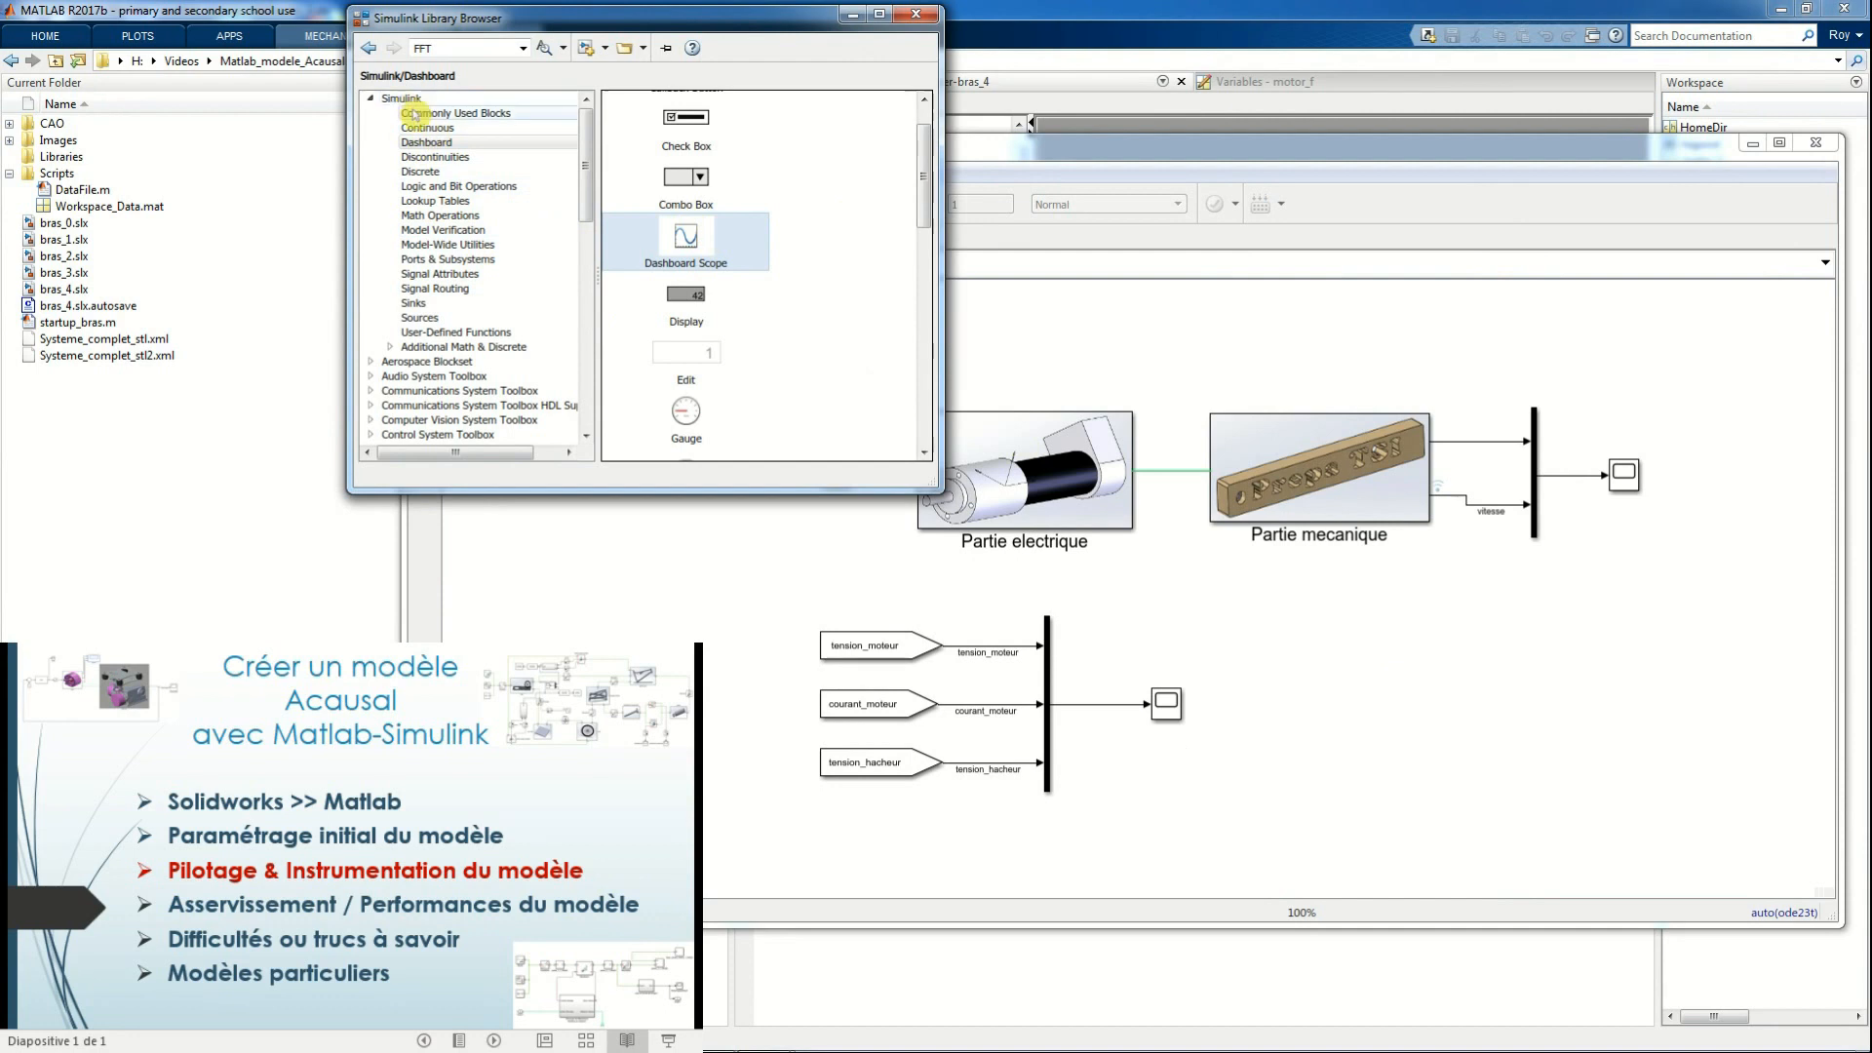
# Add a Dashboard Scope and a Gauge from the Dashboard library beside the lower scope in bras_4
pyautogui.moveTo(689, 238); pyautogui.dragTo(1370, 718)
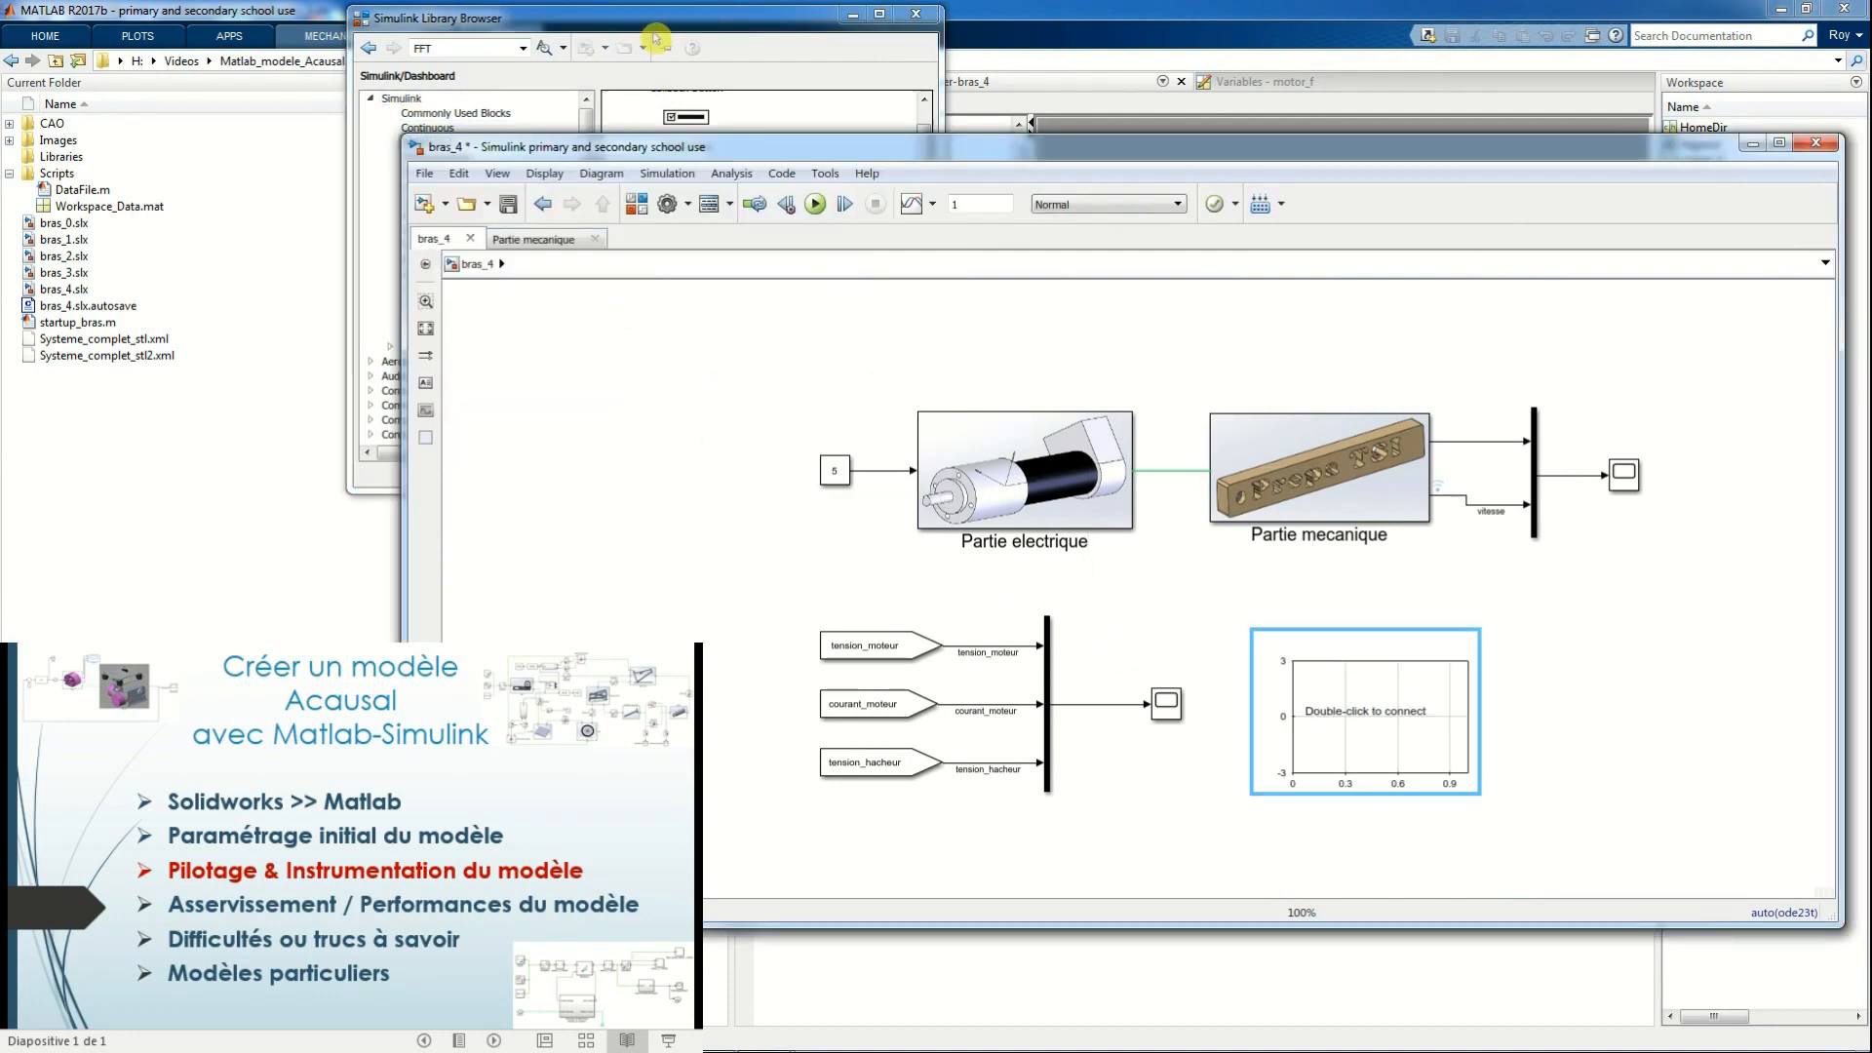
pyautogui.click(656, 39)
pyautogui.moveTo(686, 414); pyautogui.dragTo(1619, 732)
# Connect the Dashboard Scope to the vitesse signal leaving Partie mecanique and apply the block parameters
pyautogui.click(1395, 726)
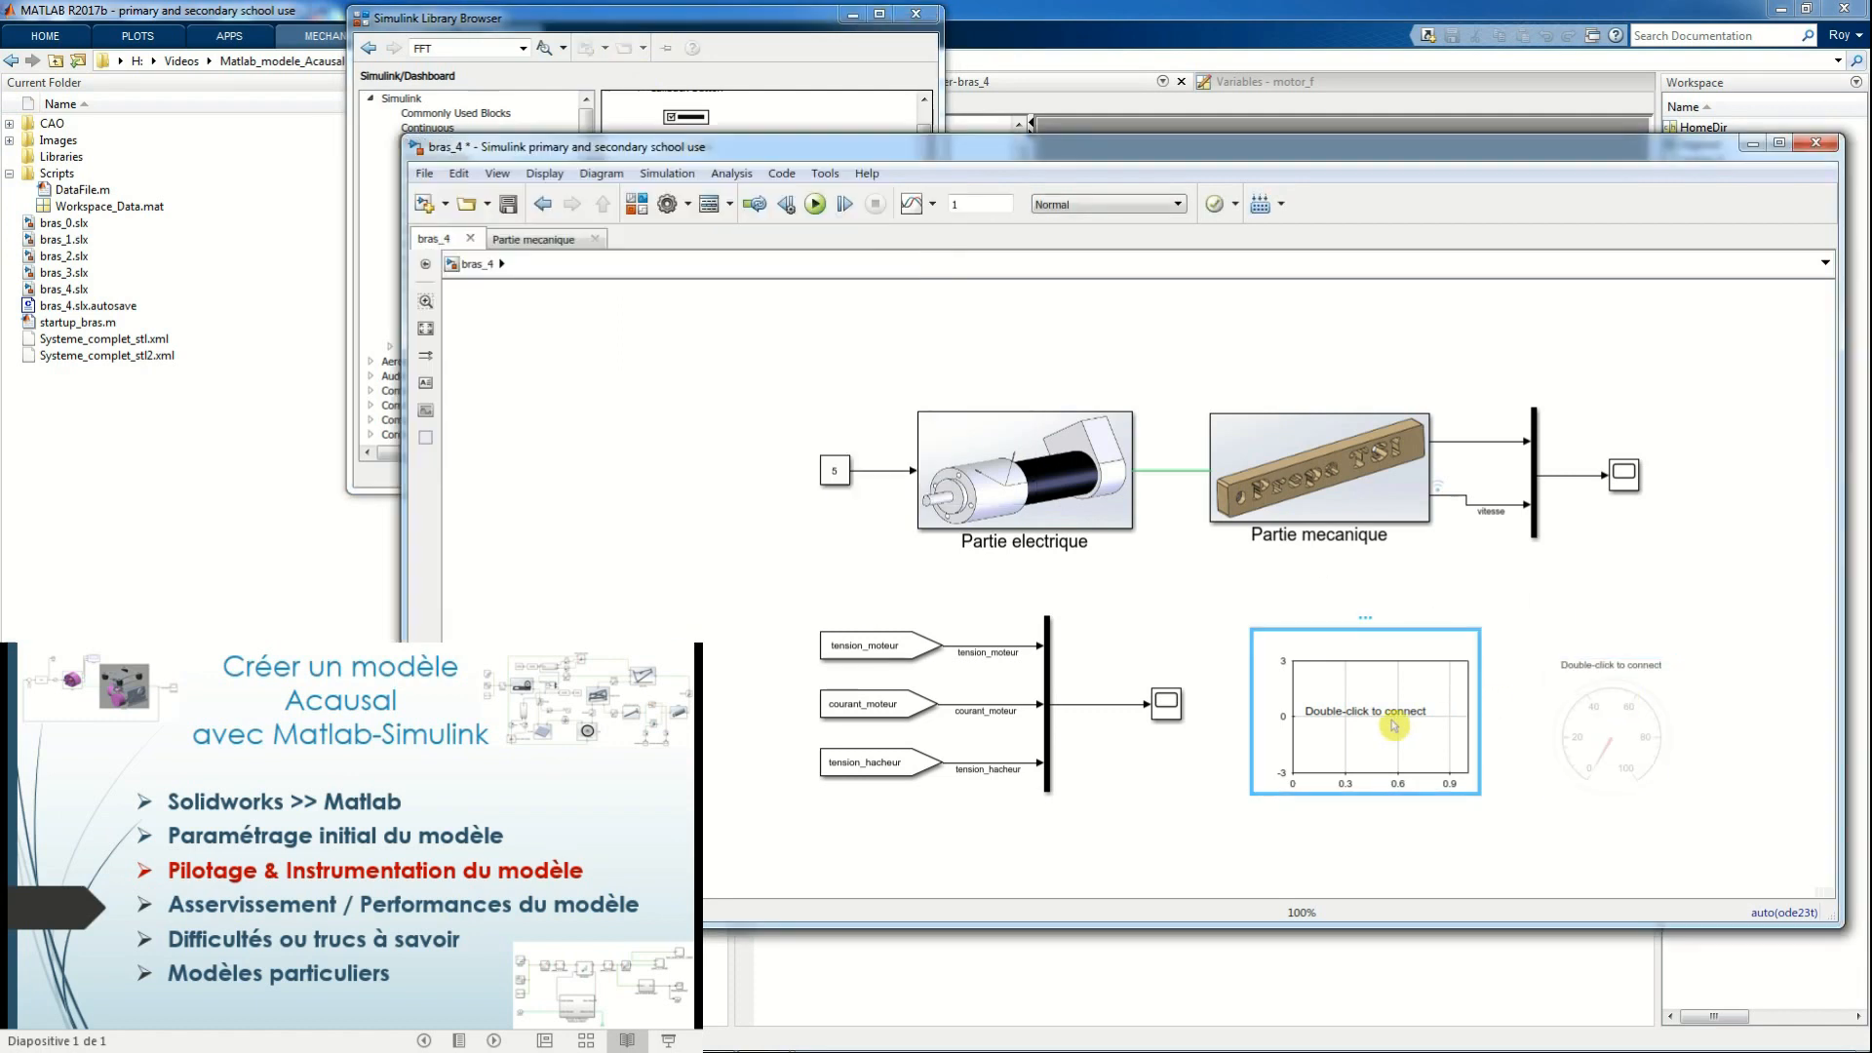
pyautogui.doubleClick(1394, 726)
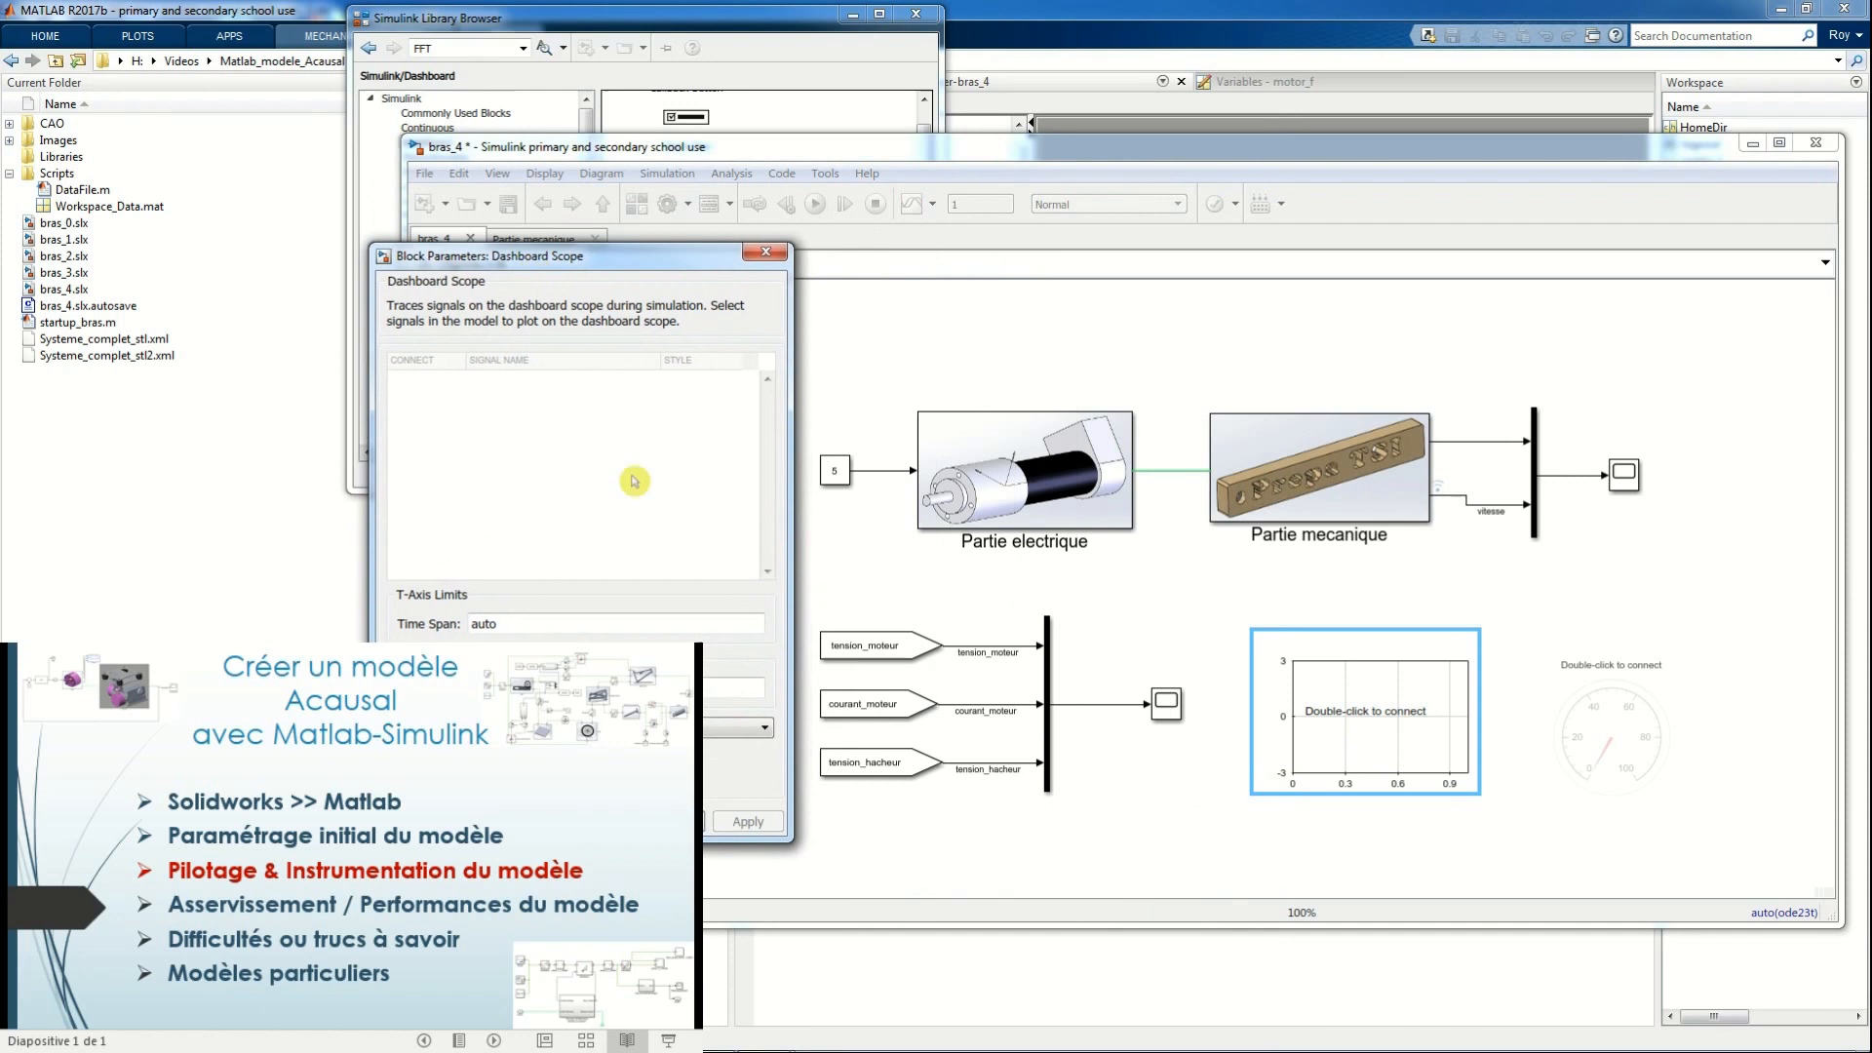
pyautogui.click(1482, 511)
pyautogui.click(398, 381)
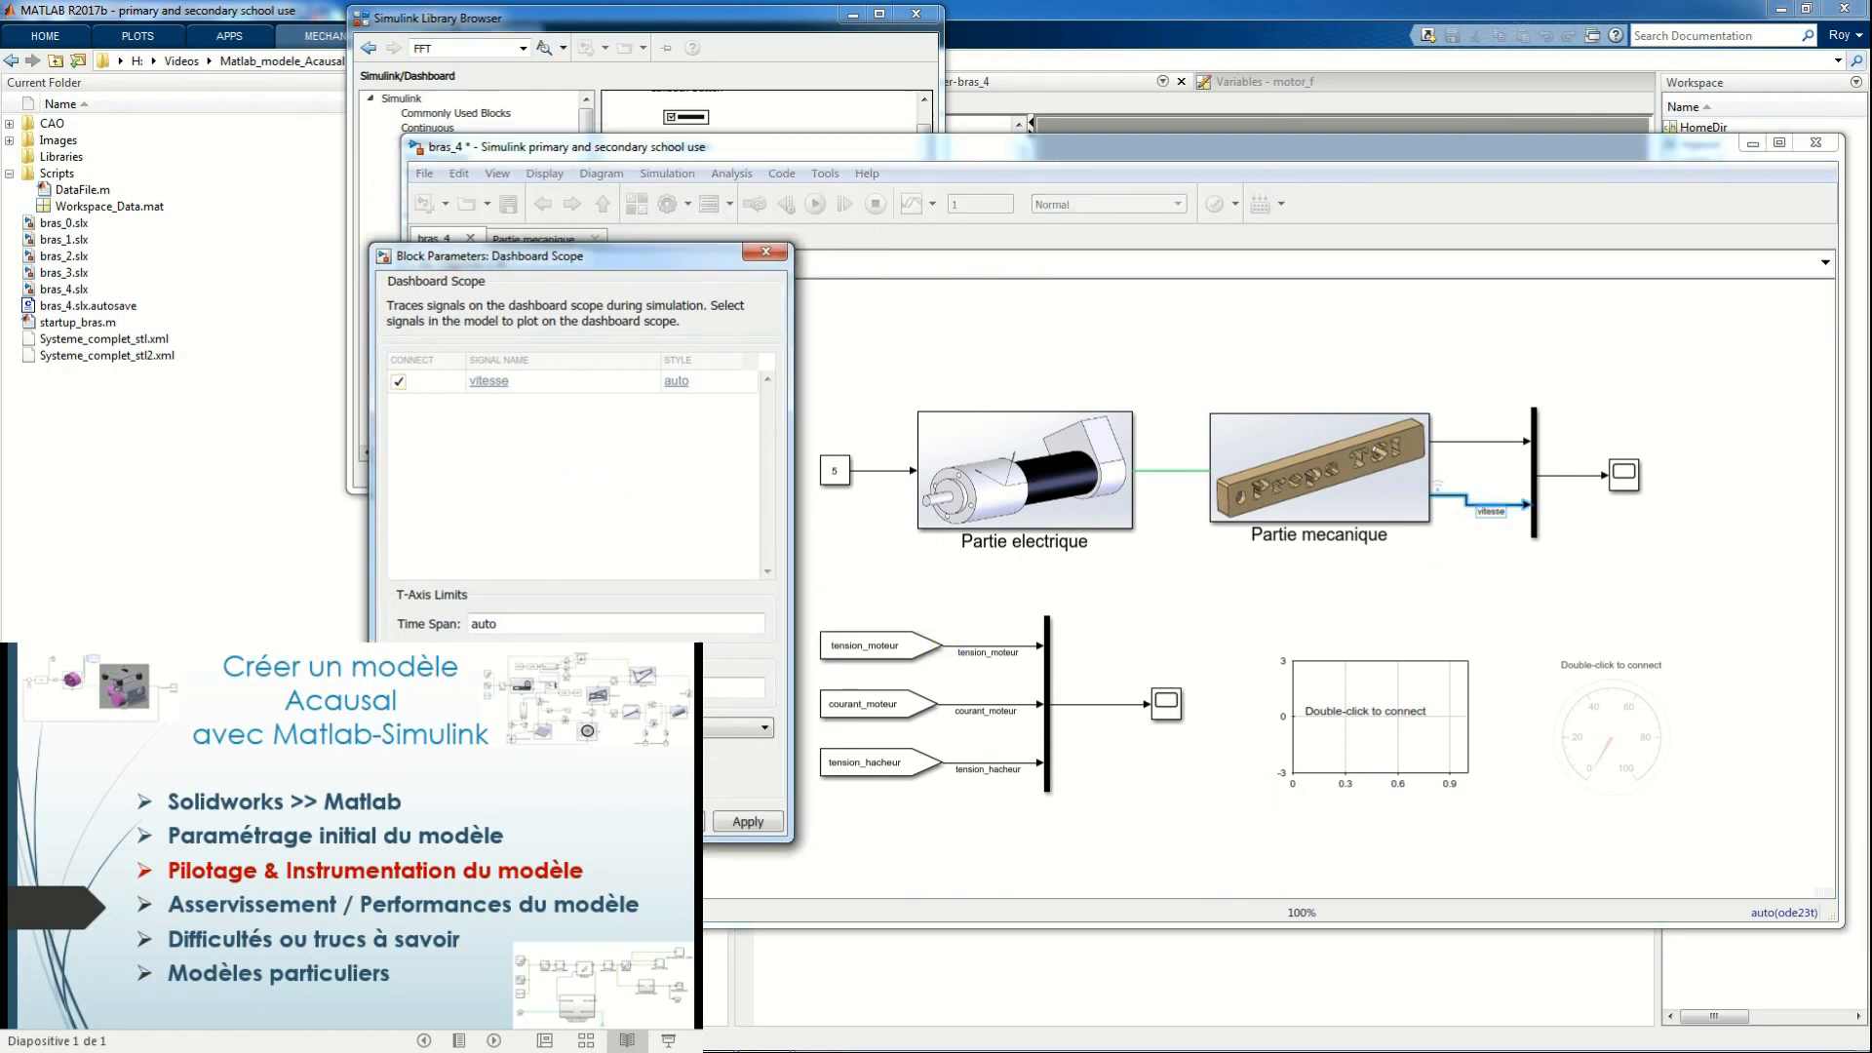
pyautogui.click(748, 822)
# Connect the Gauge to the vitesse signal and run the simulation of bras_4
pyautogui.click(1599, 731)
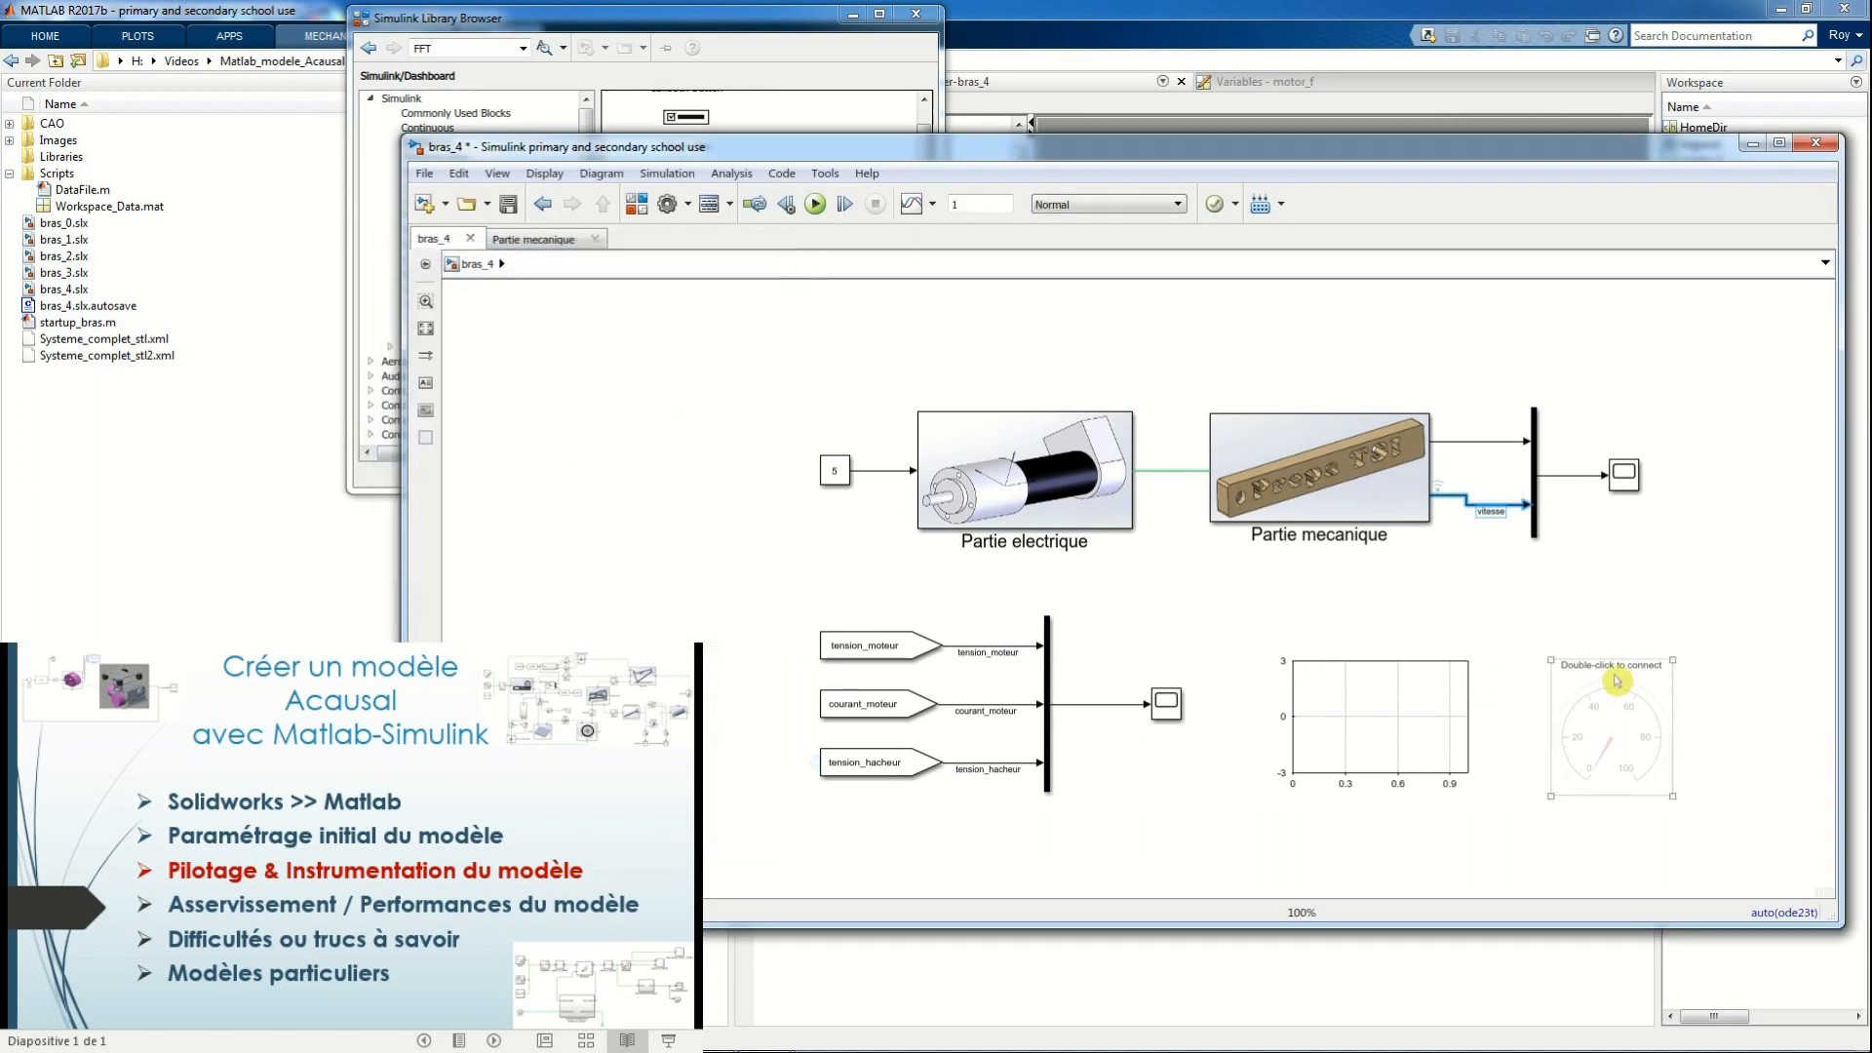
pyautogui.doubleClick(1599, 732)
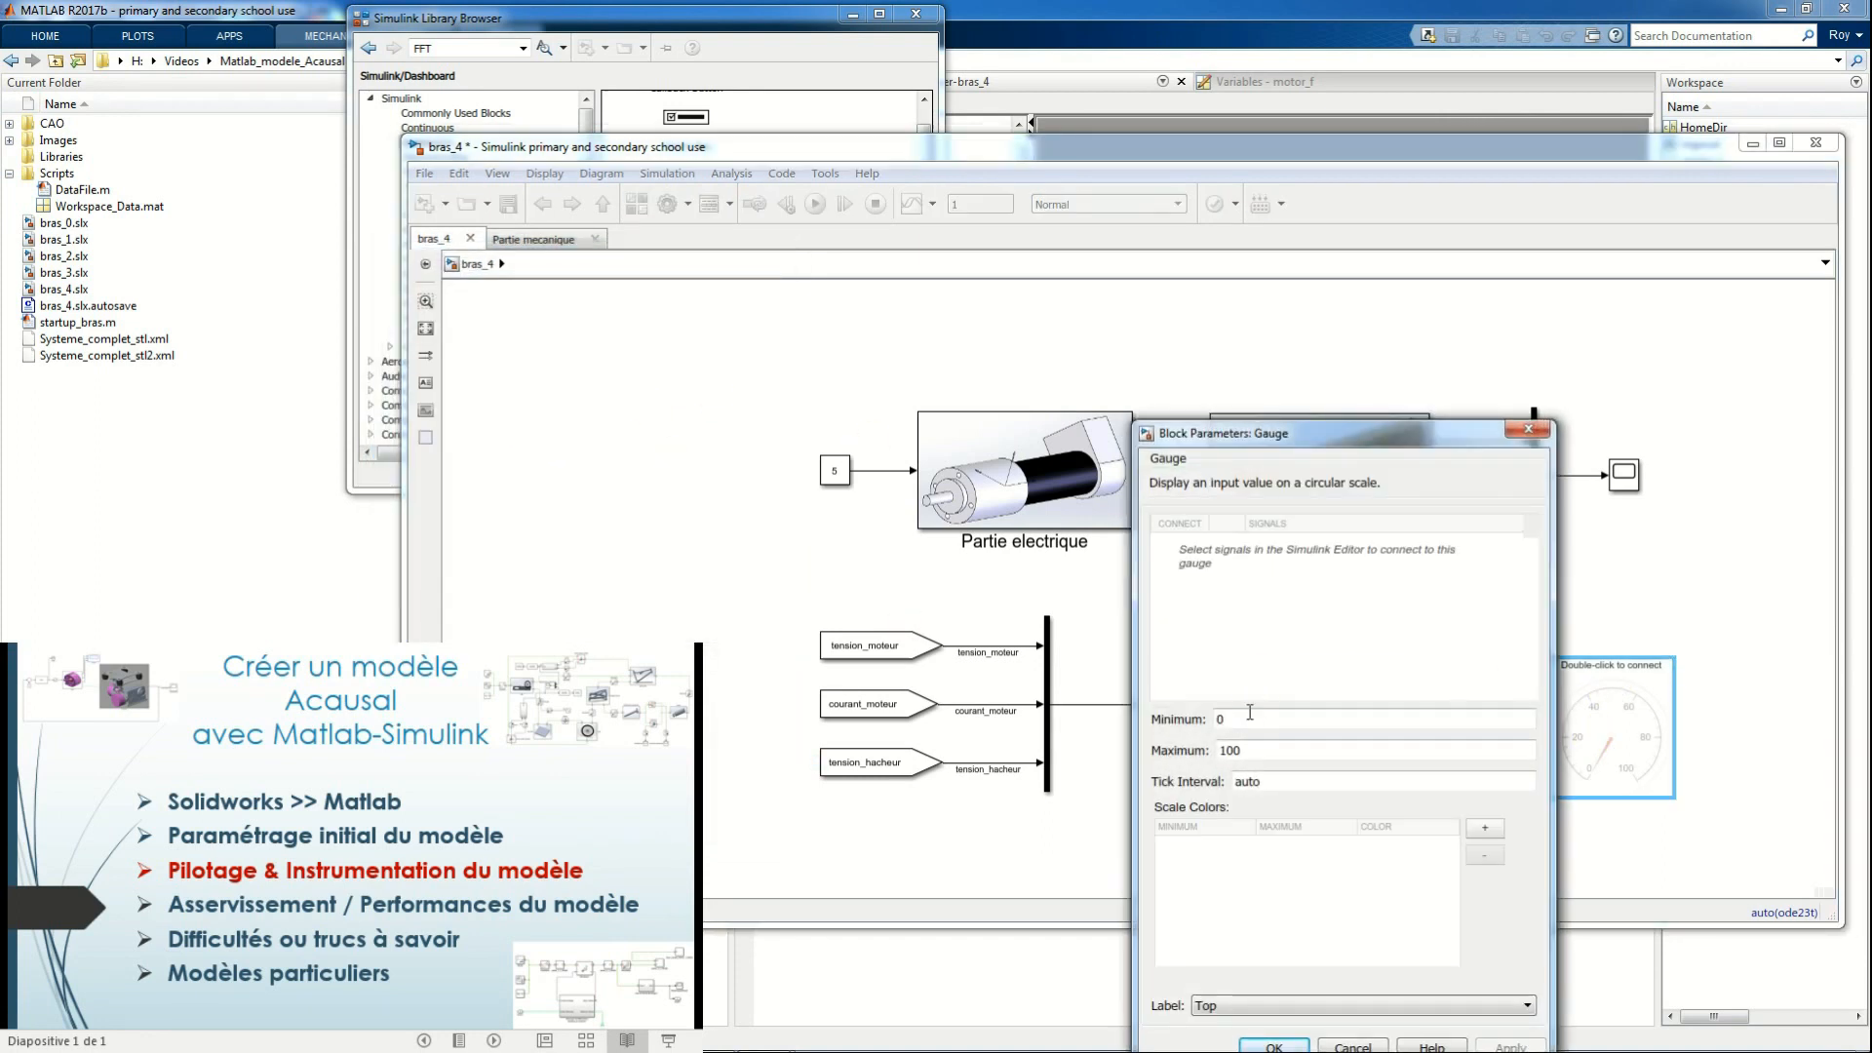
pyautogui.moveTo(1299, 451); pyautogui.dragTo(991, 381)
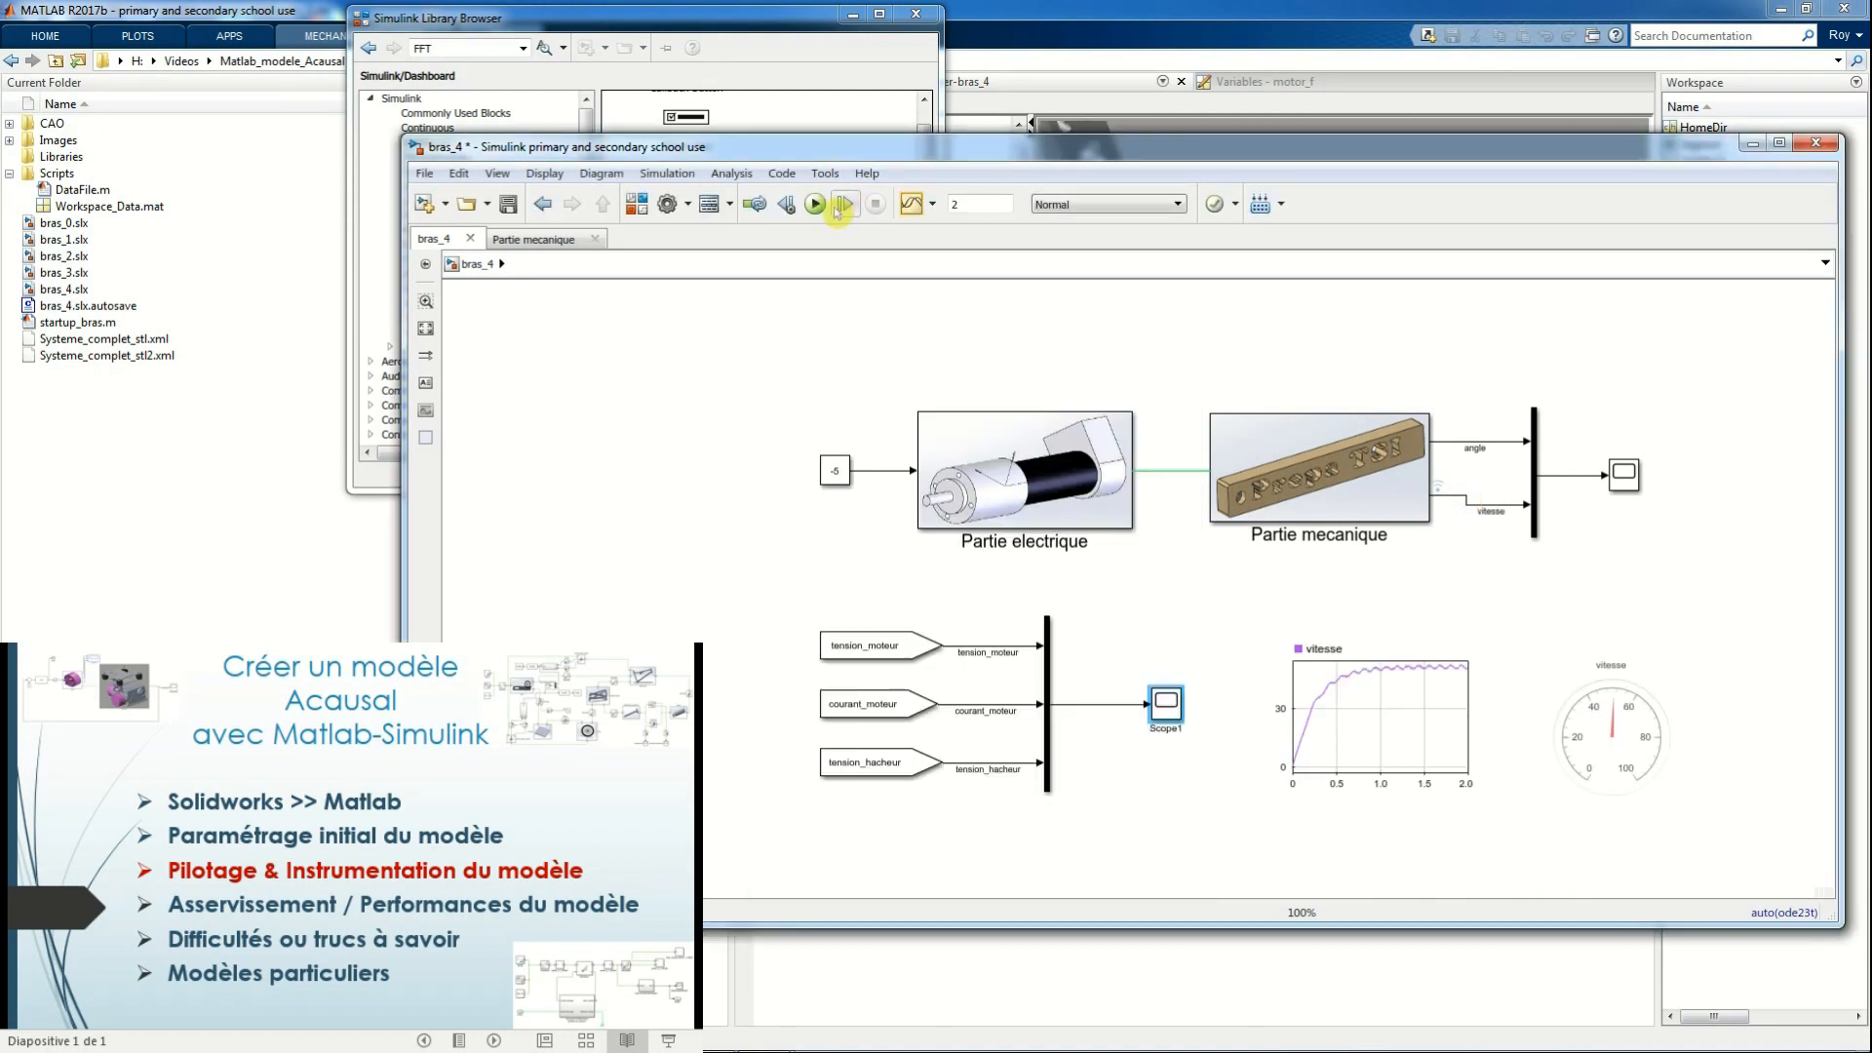
pyautogui.click(825, 206)
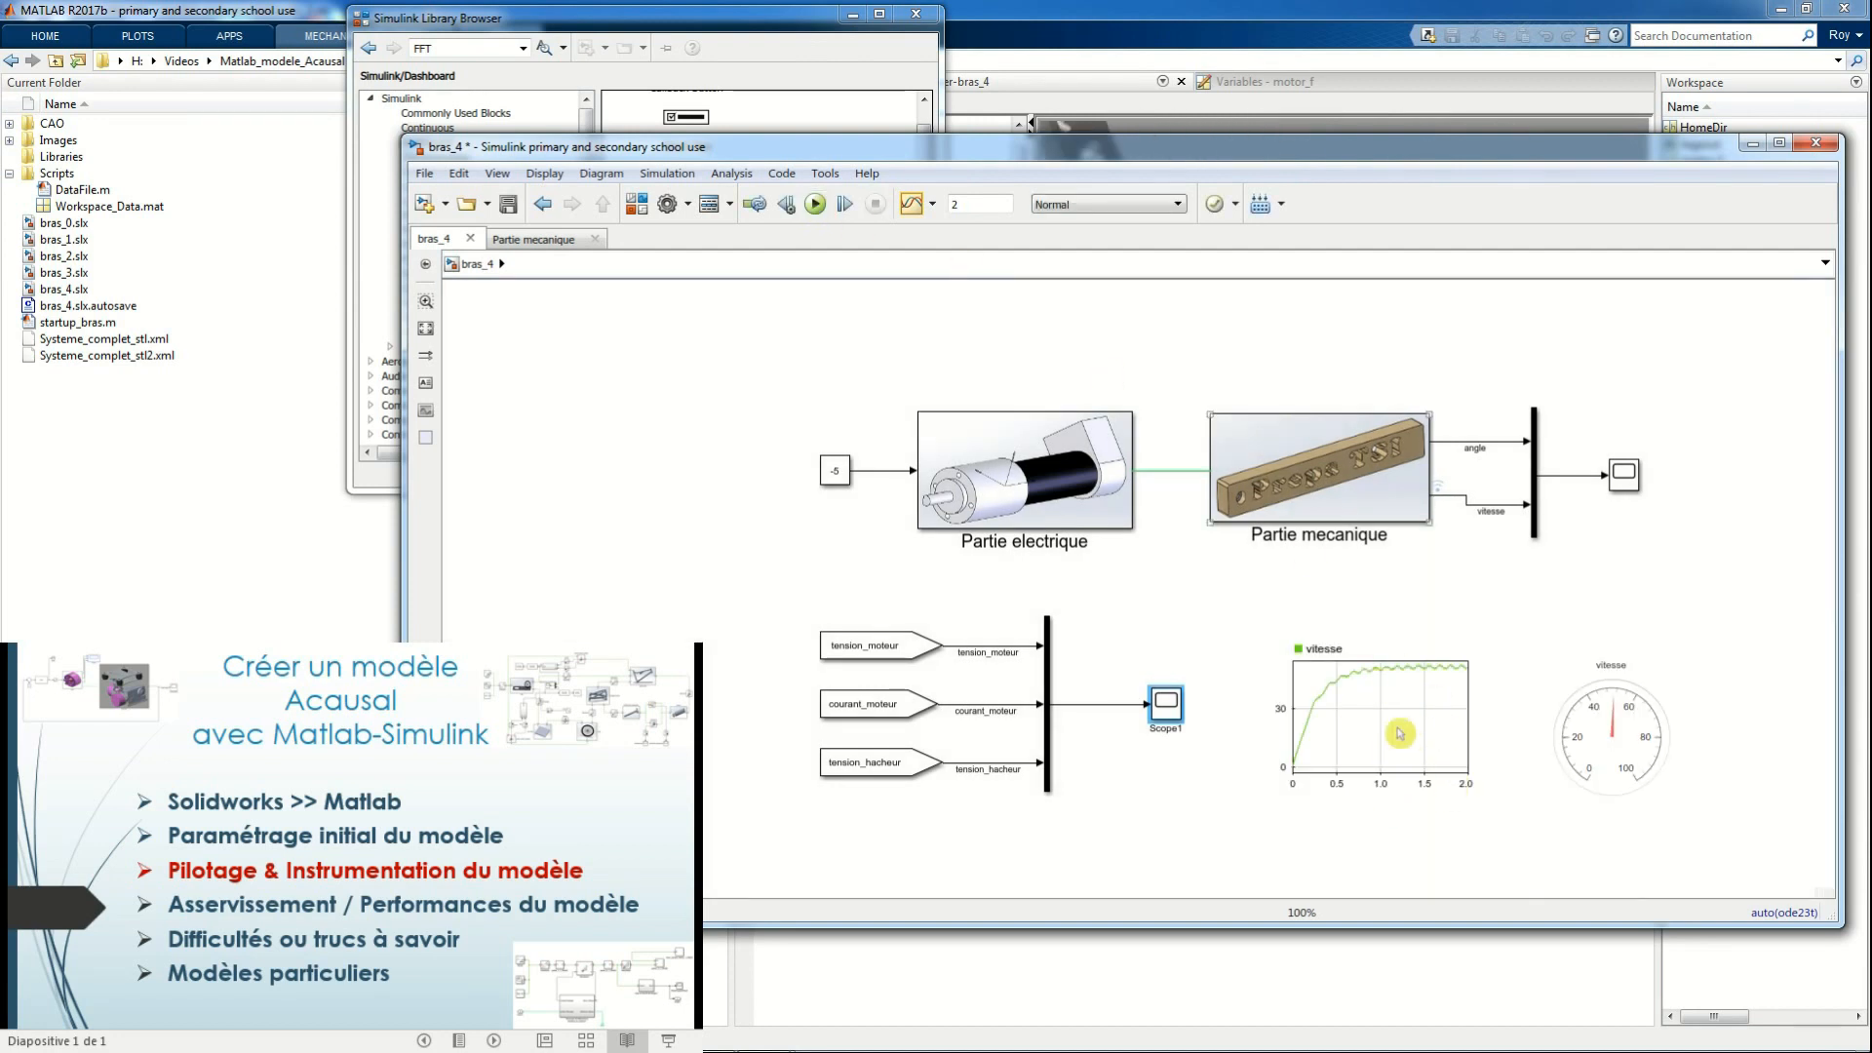
# Open Scope1, scale its axes to fit the full motor and chopper traces, and open the measurement choices
pyautogui.doubleClick(1161, 712)
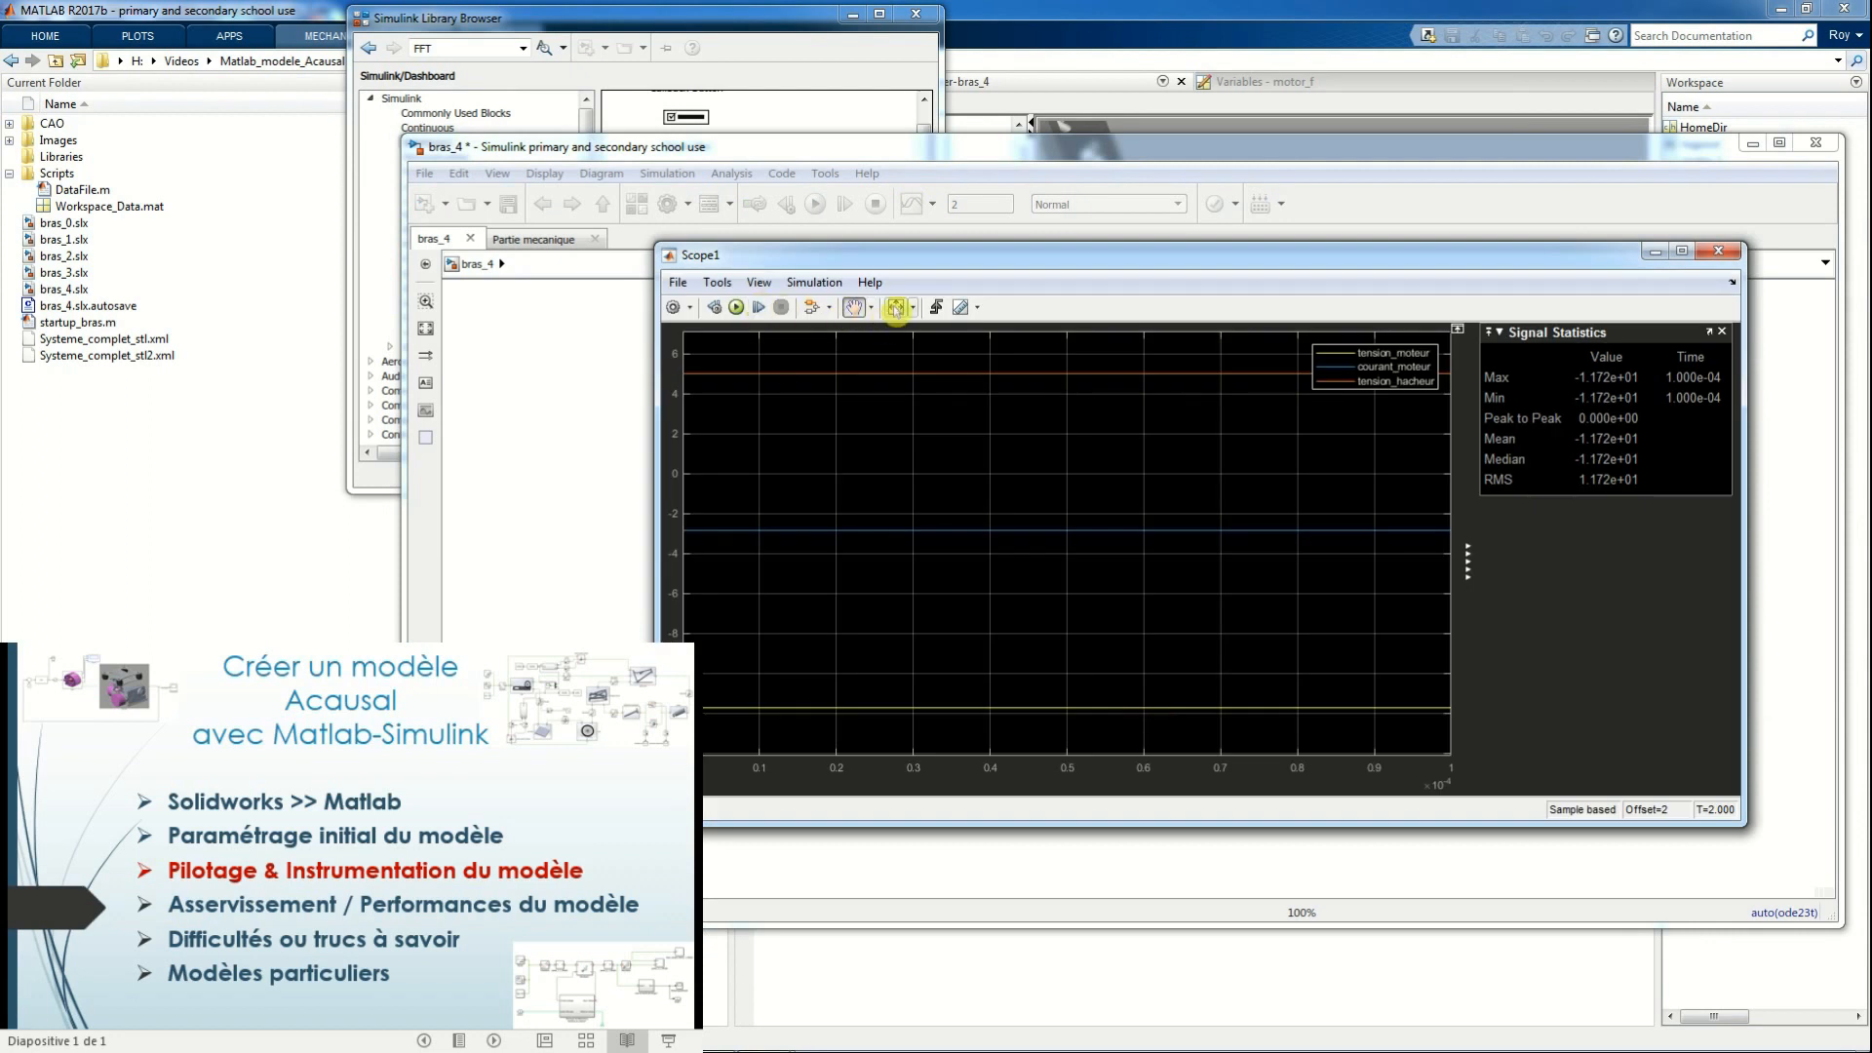
pyautogui.click(894, 308)
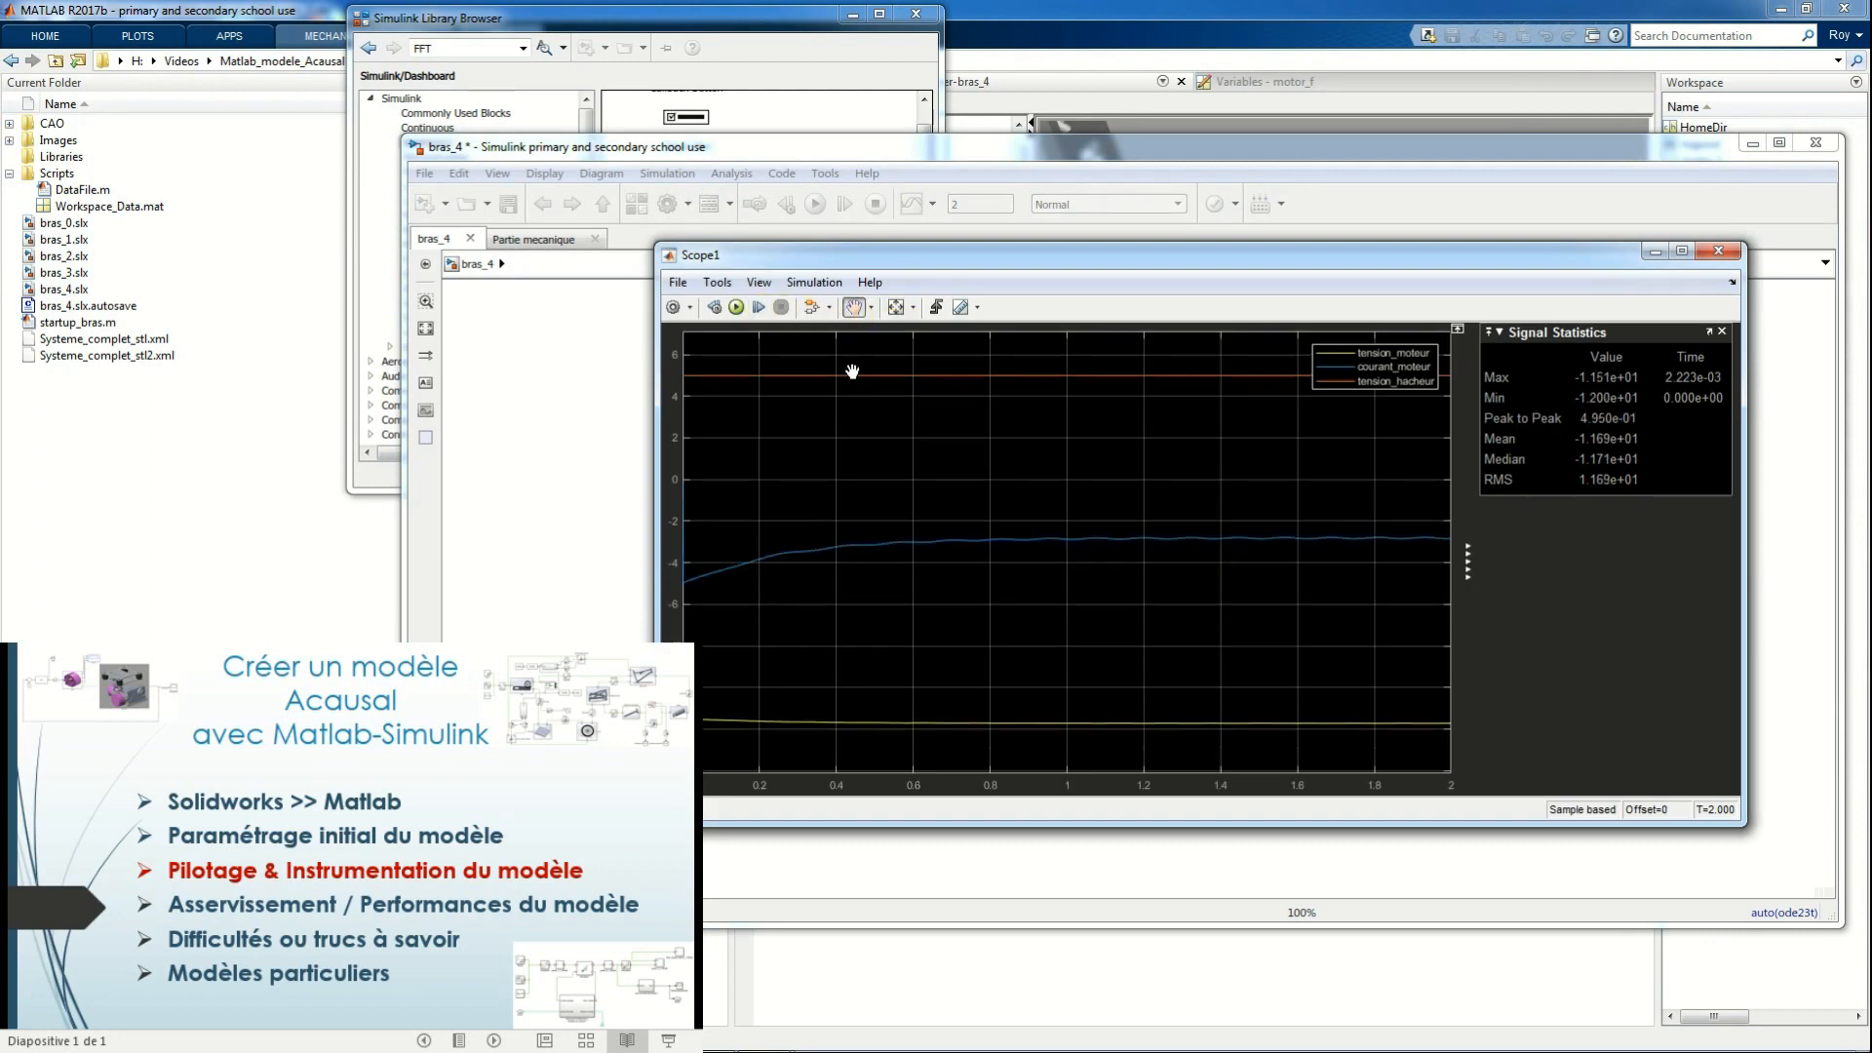
pyautogui.click(965, 308)
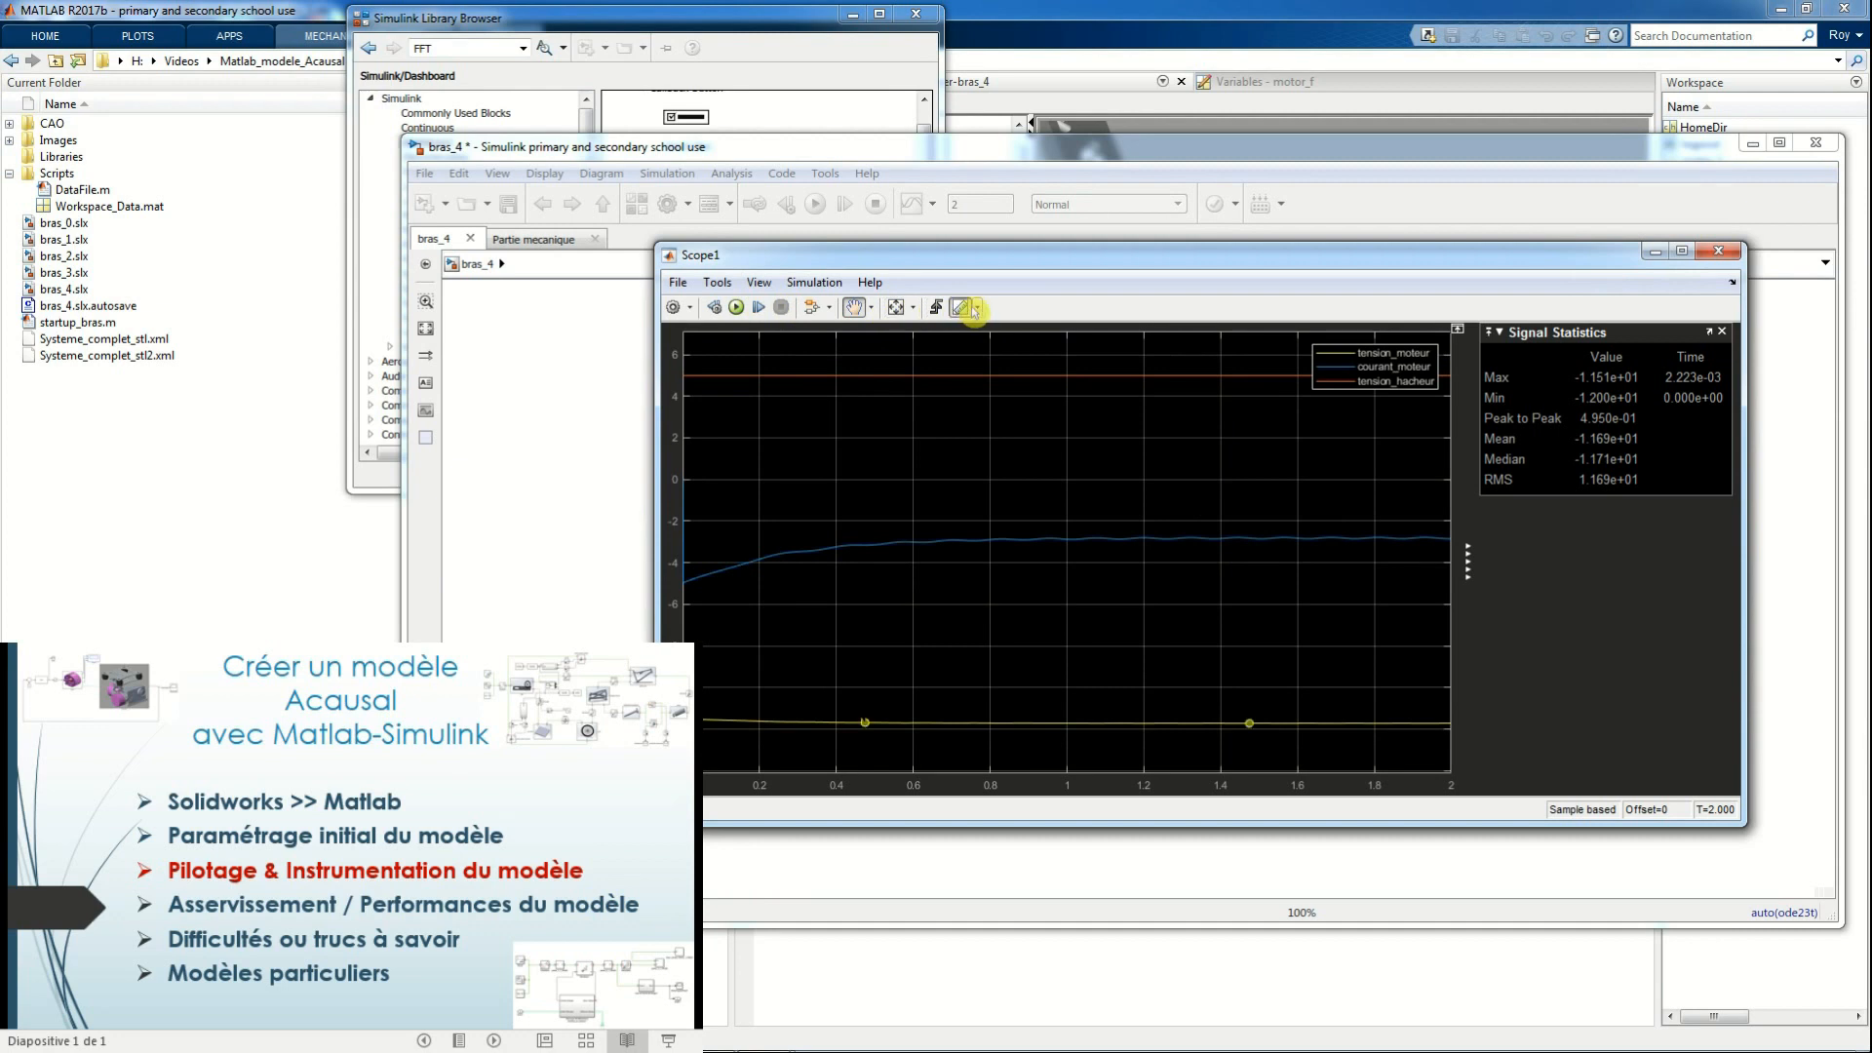